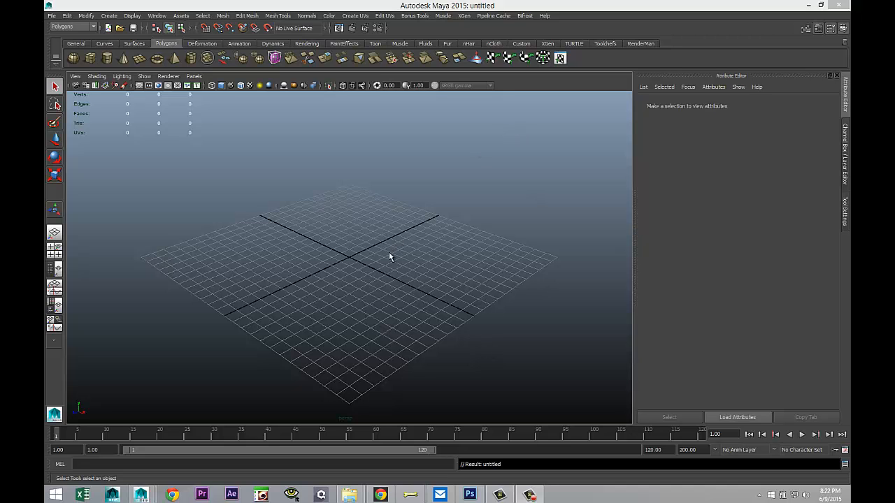
Create a polygon pipe near the grid's centre with a radius of about 15.8 and a height of about 21.
left_click_drag(355, 279, 370, 316, "alt")
middle_click_drag(369, 316, 368, 305, "alt")
left_click_drag(393, 324, 389, 324, "alt")
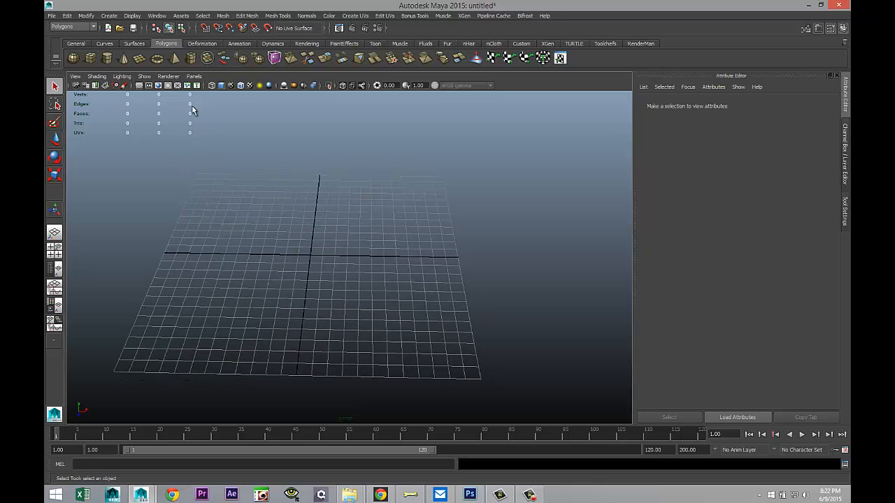
left_click(191, 58)
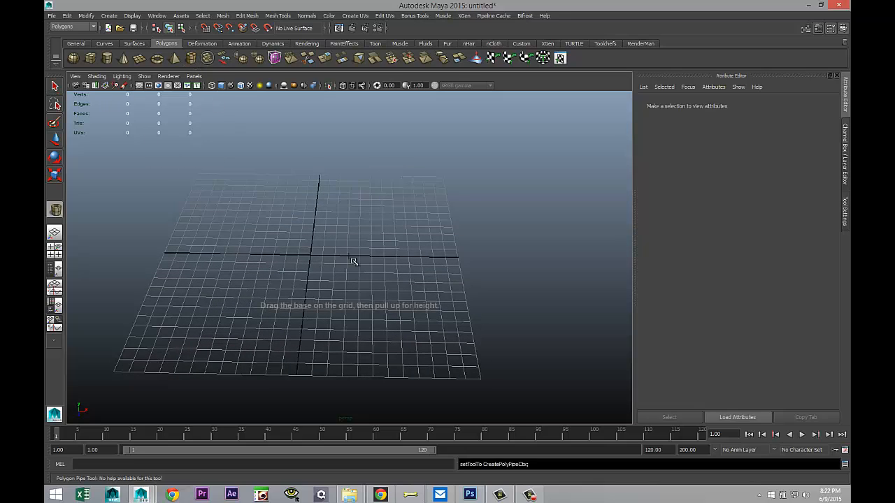
left_click_drag(311, 267, 490, 224)
left_click_drag(573, 301, 552, 322, "alt")
left_click(572, 138)
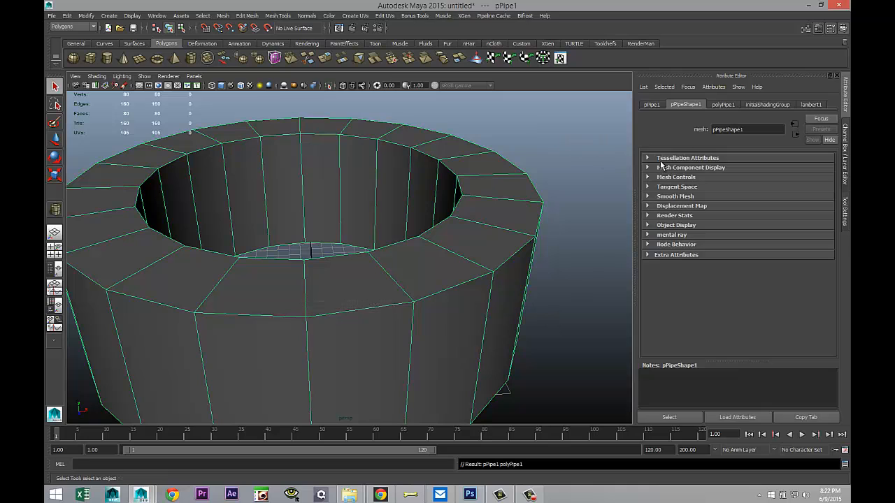
Set the pipe's axis subdivisions to 40 and its thickness to 2.
left_click(722, 104)
double_click(738, 209)
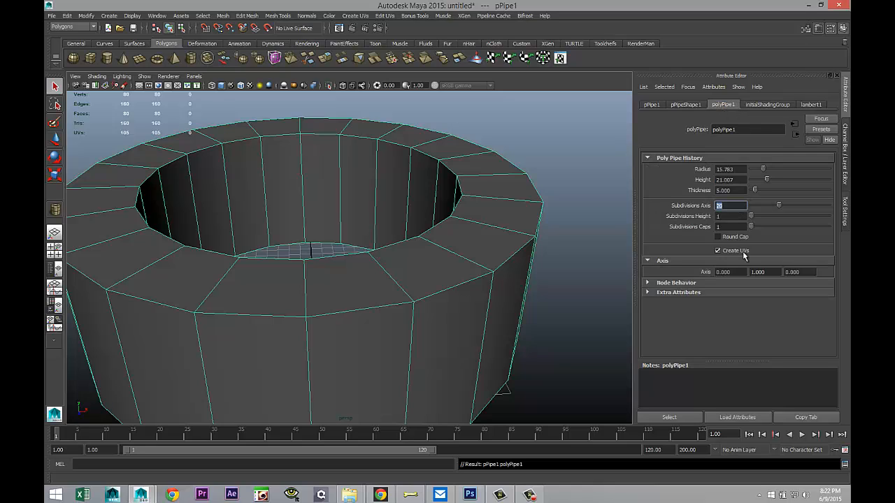
type("40")
key("Return")
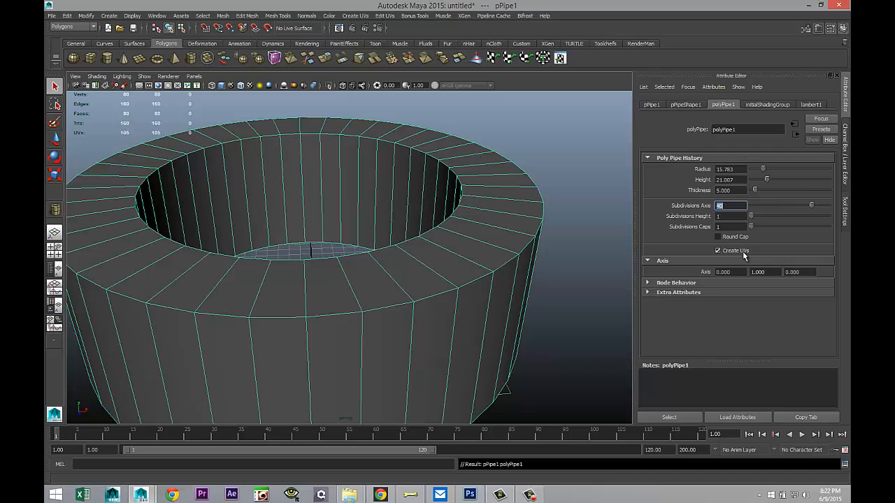
double_click(734, 191)
type("2")
key("Return")
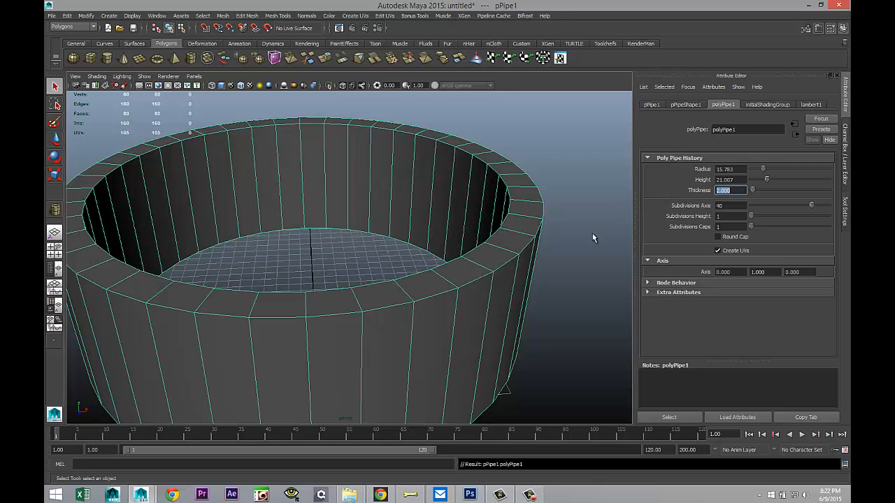
Stretch the pipe along its vertical axis to a Y scale of about 4.4.
scroll(557, 266, "down", 4)
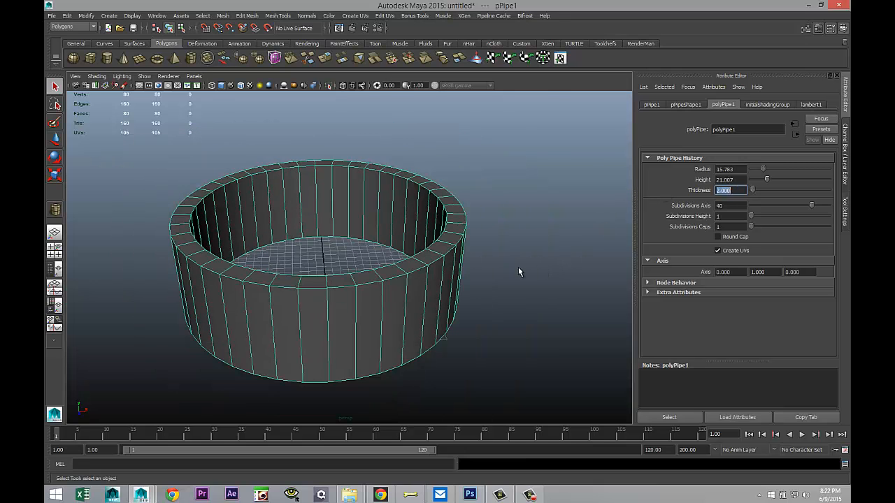
left_click_drag(518, 267, 531, 273, "alt")
key("r")
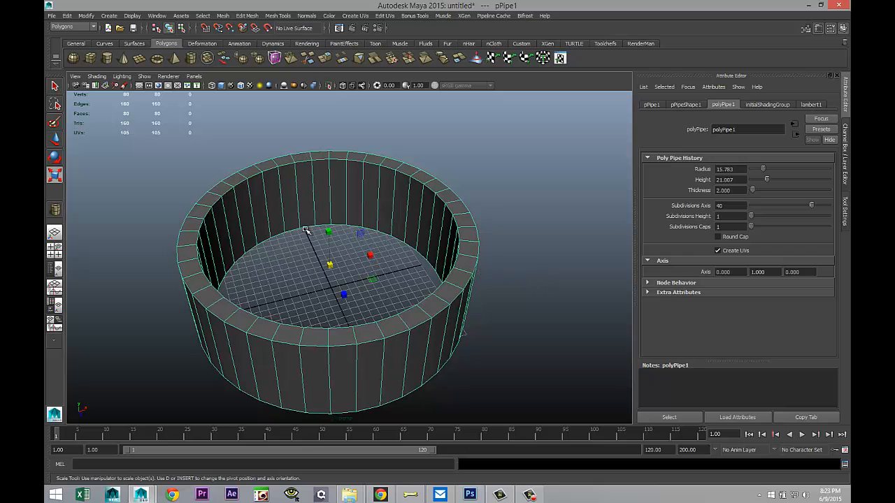
left_click_drag(328, 232, 328, 95)
scroll(422, 232, "down", 5)
Rotate the pipe onto its side with a Z rotation of exactly -90 degrees.
key("e")
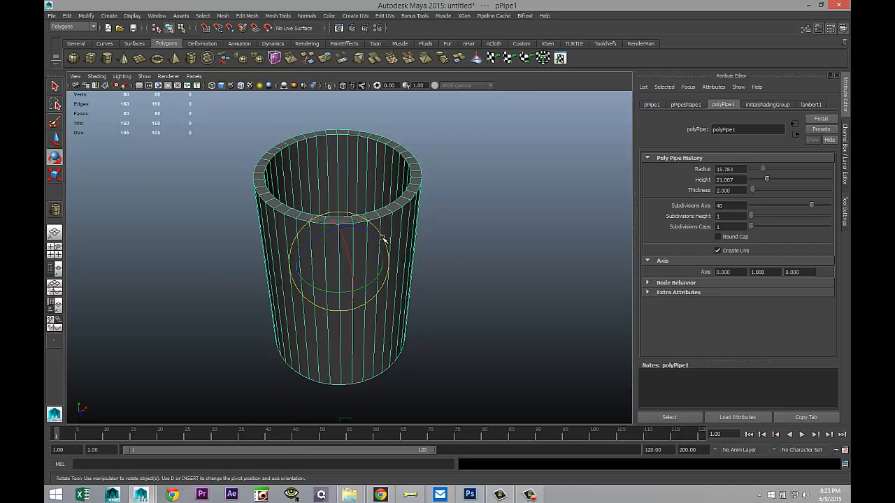
left_click_drag(318, 240, 393, 231)
left_click(652, 105)
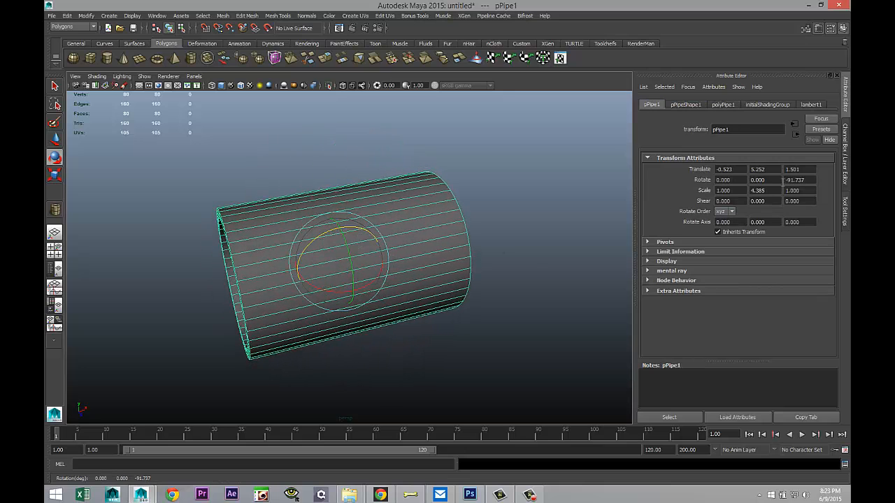
left_click_drag(806, 180, 736, 178)
type("-90")
key("Return")
Select the single lengthwise edge along the crest of the pipe's outer surface and bevel it.
left_click_drag(483, 260, 357, 284, "alt")
middle_click_drag(367, 295, 419, 319, "alt")
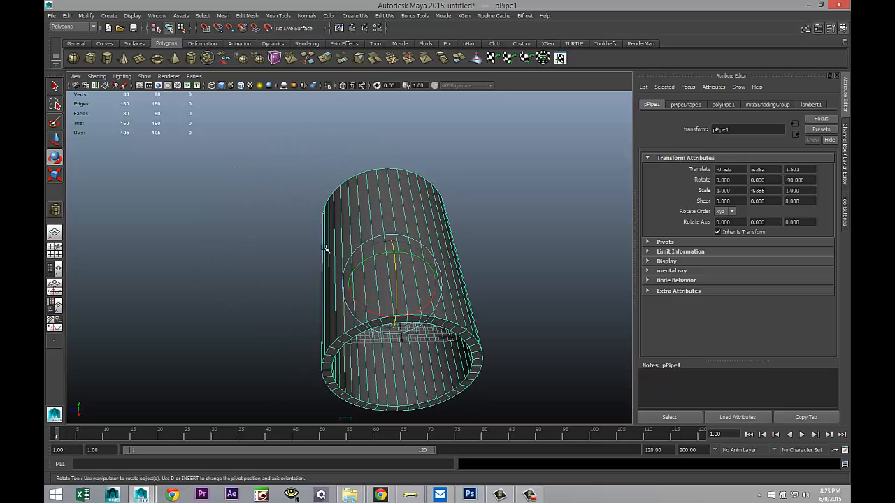
mouse_move(465, 307)
right_mouse_down("alt")
mouse_move(460, 326)
mouse_move(457, 300)
right_mouse_up("alt")
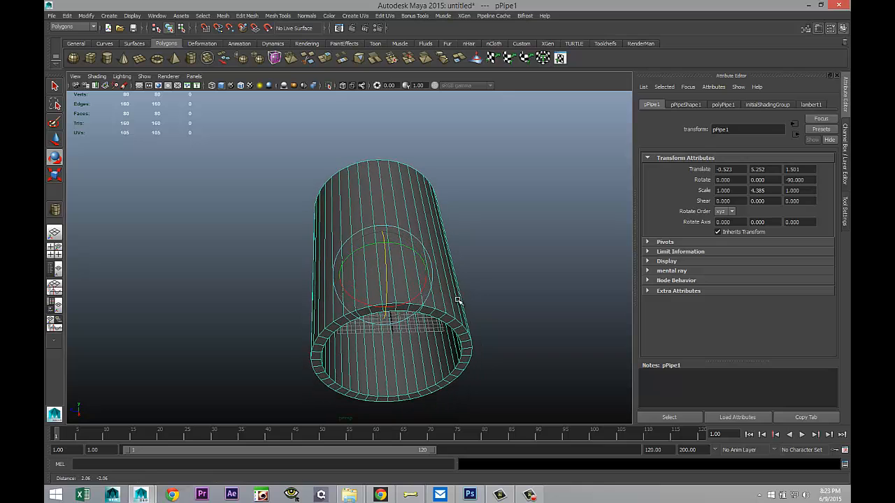
scroll(458, 302, "up", 4)
middle_click_drag(455, 299, 360, 149, "alt")
mouse_move(345, 162)
right_mouse_down()
mouse_move(343, 144)
mouse_move(344, 152)
right_mouse_up()
left_click(344, 155)
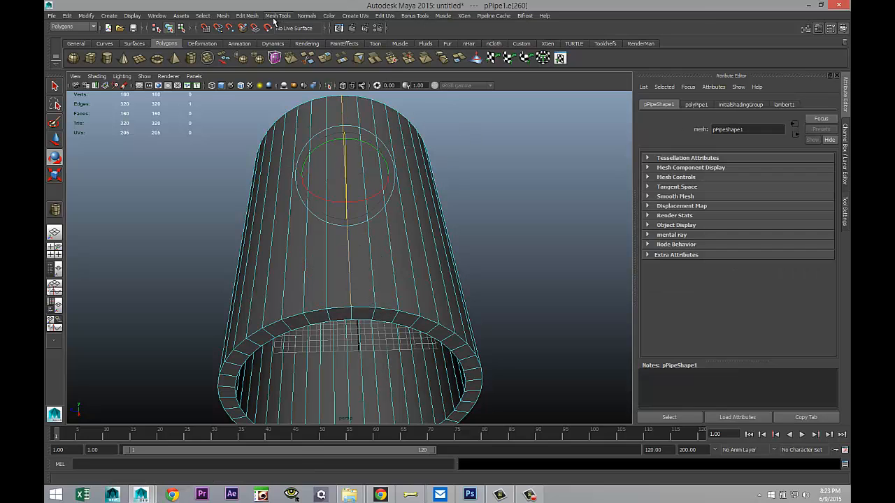
left_click(248, 16)
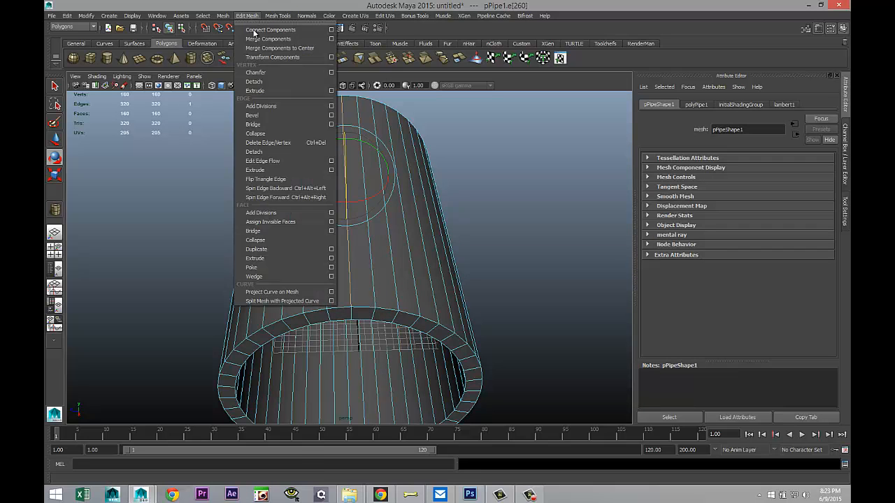
left_click(272, 115)
left_click(273, 119)
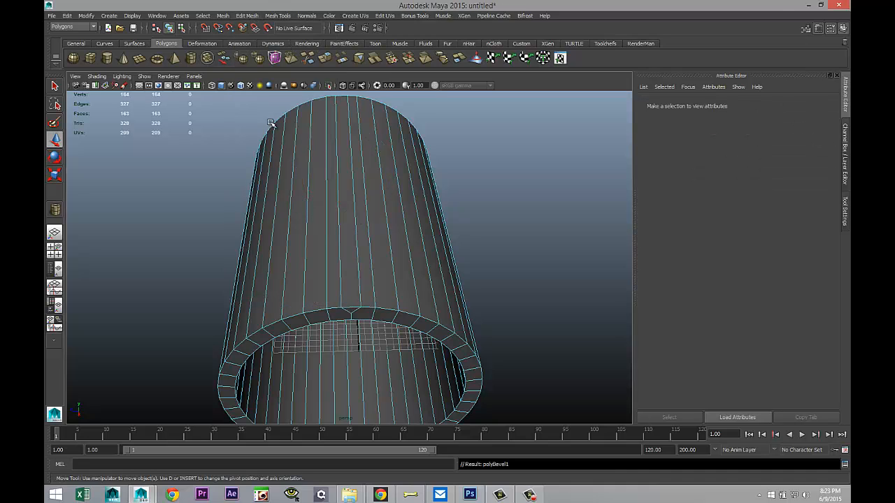
Select the two long edges produced by the bevel and scale them closer together across the pipe's width.
left_click(359, 280)
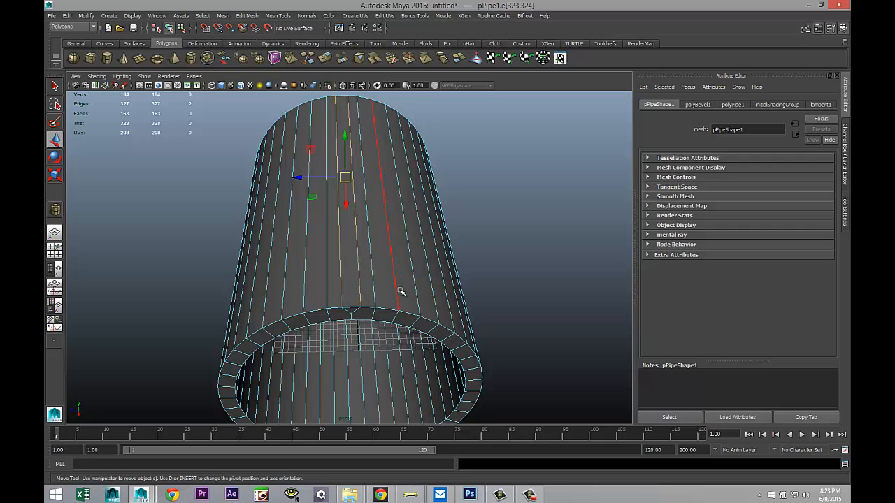
key("r")
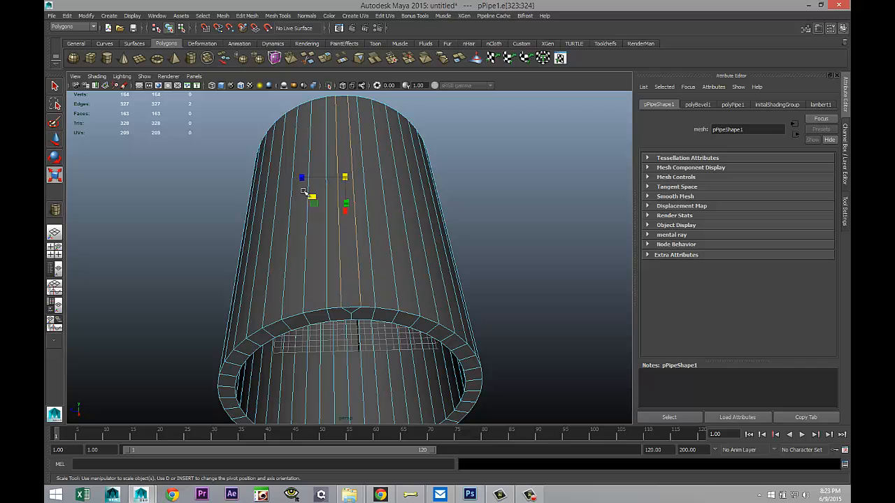
left_click_drag(302, 176, 331, 182)
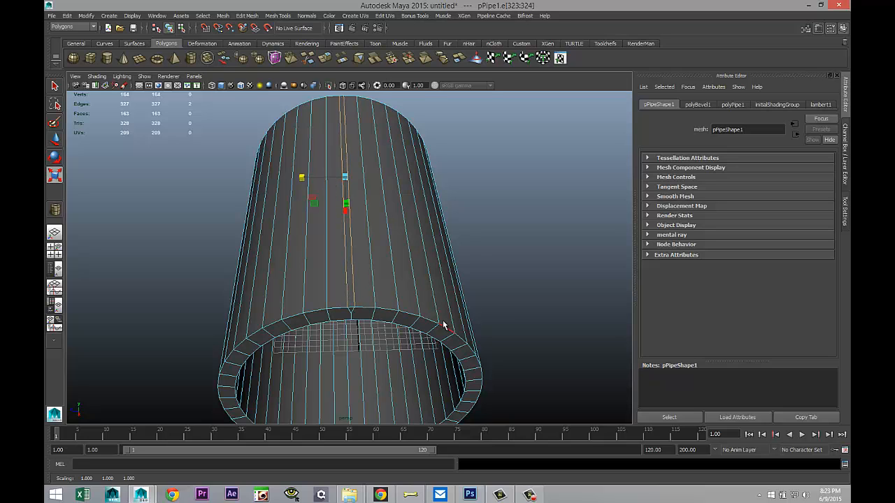
Extrude the narrow face between the bevelled edges and lower it about 0.6 units into the wall as a groove.
key("q")
scroll(427, 337, "up", 2)
mouse_move(350, 312)
right_mouse_down()
mouse_move(350, 254)
mouse_move(326, 269)
mouse_move(350, 306)
right_mouse_up()
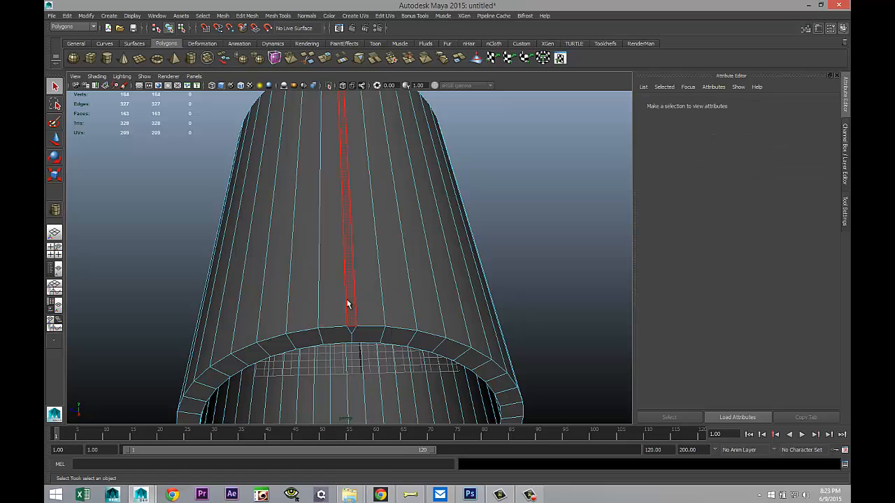
left_click(350, 305)
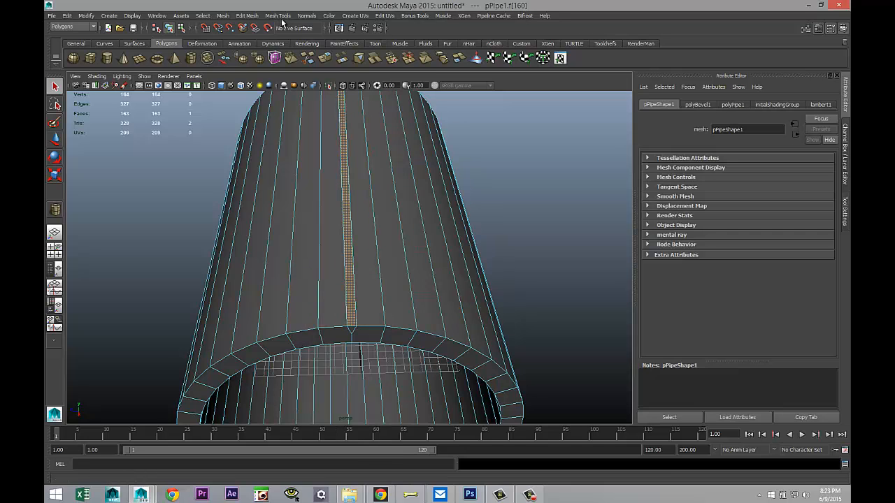
left_click(251, 17)
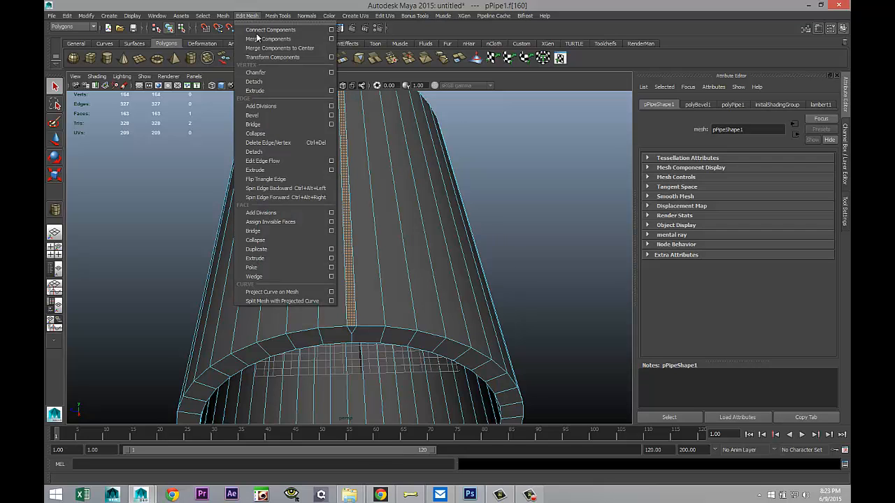
left_click(284, 258)
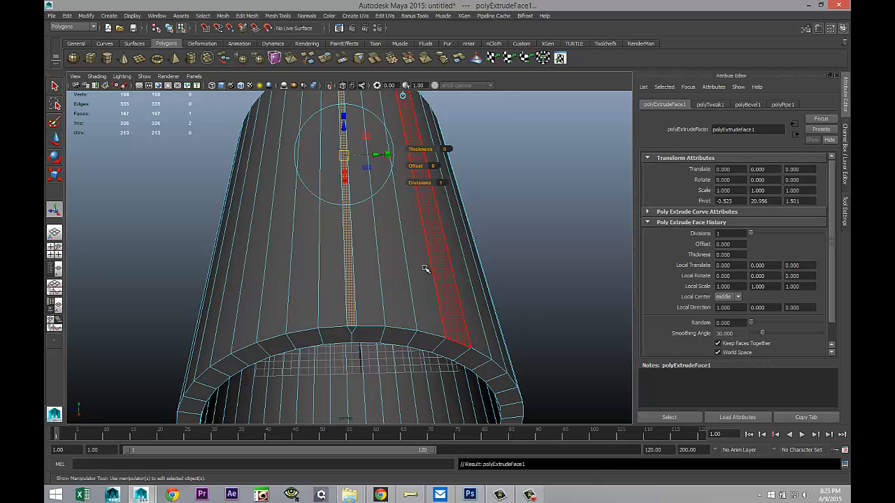
key("w")
left_click_drag(344, 113, 346, 119)
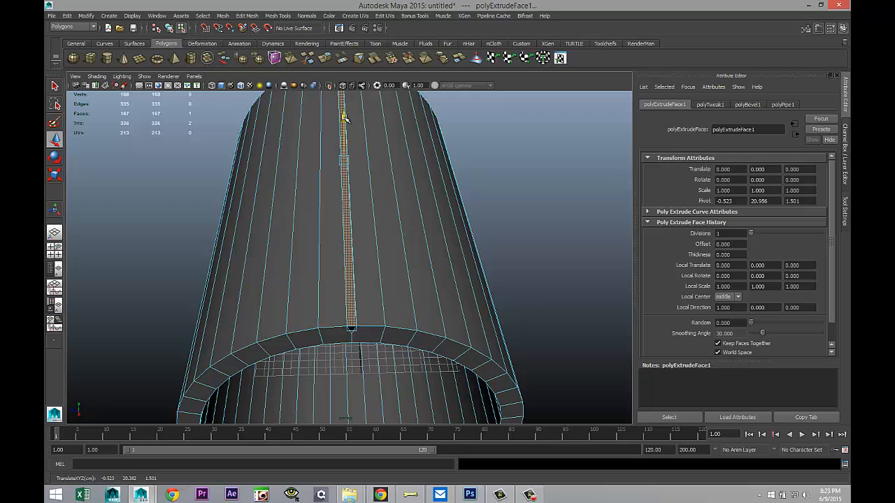
left_click(530, 212)
Delete the two small overlapping faces that close the groove at the near end of the pipe.
scroll(497, 262, "up", 5)
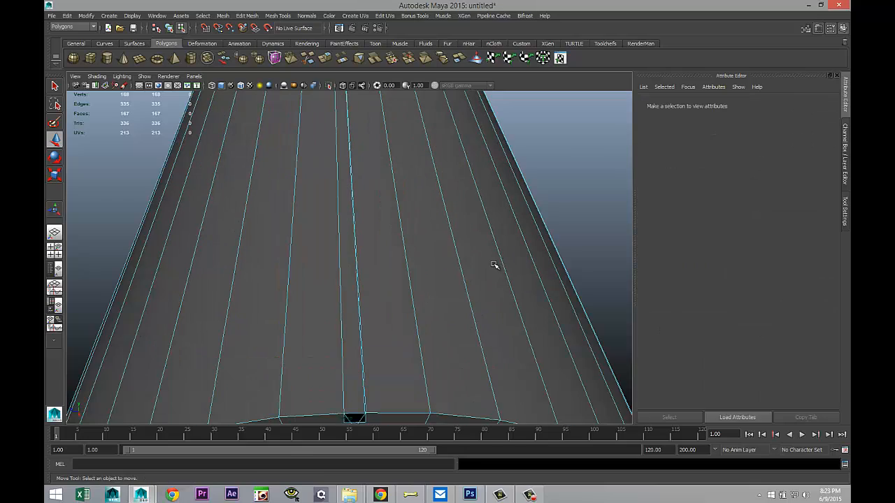
left_click_drag(446, 277, 439, 305, "alt")
right_click_drag(439, 305, 435, 363, "alt")
middle_click_drag(436, 363, 435, 368, "alt")
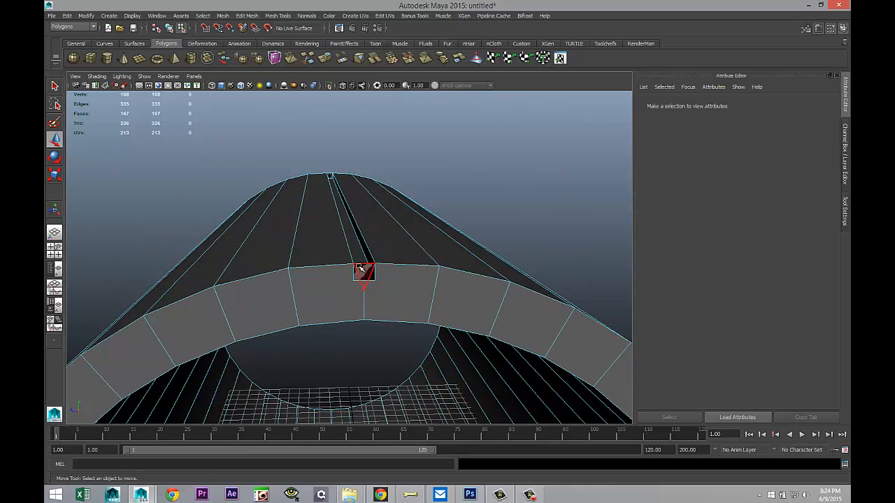
right_click_drag(361, 270, 363, 272)
left_click(364, 270)
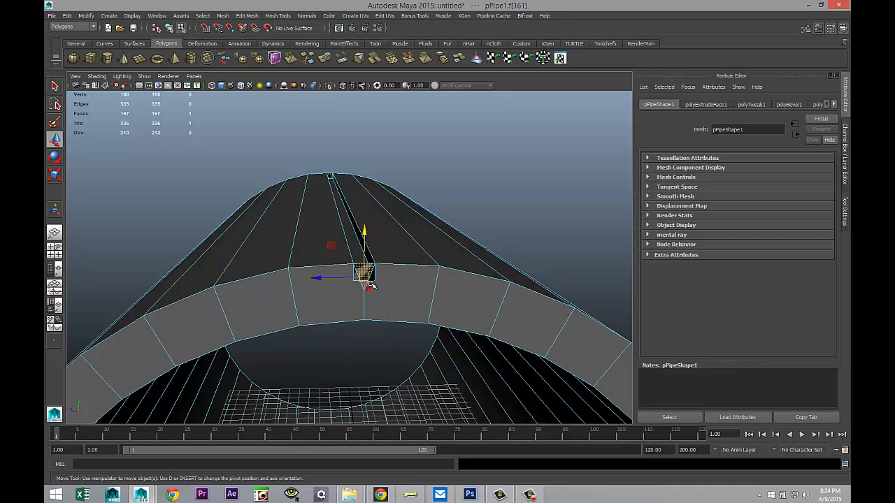
key("Delete")
left_click_drag(358, 310, 352, 330, "alt")
left_click(354, 332)
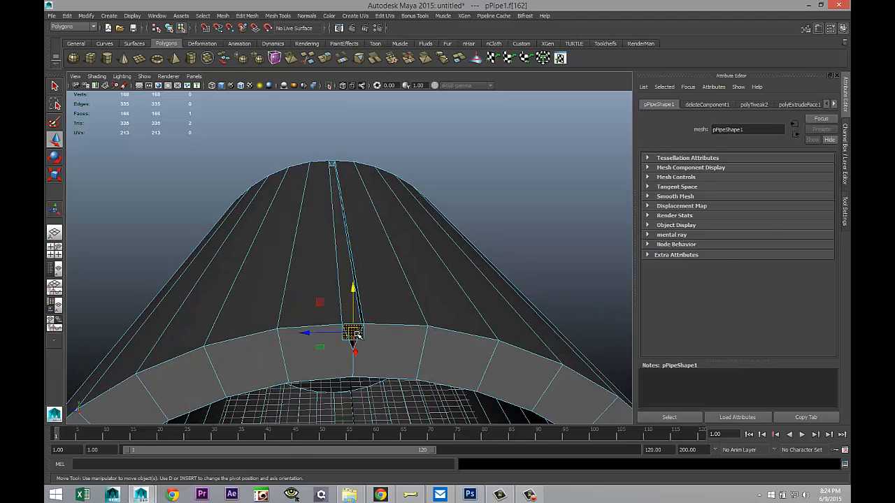
key("Delete")
Delete the two small faces closing the groove at the pipe's opposite end.
left_click_drag(397, 332, 574, 335, "alt")
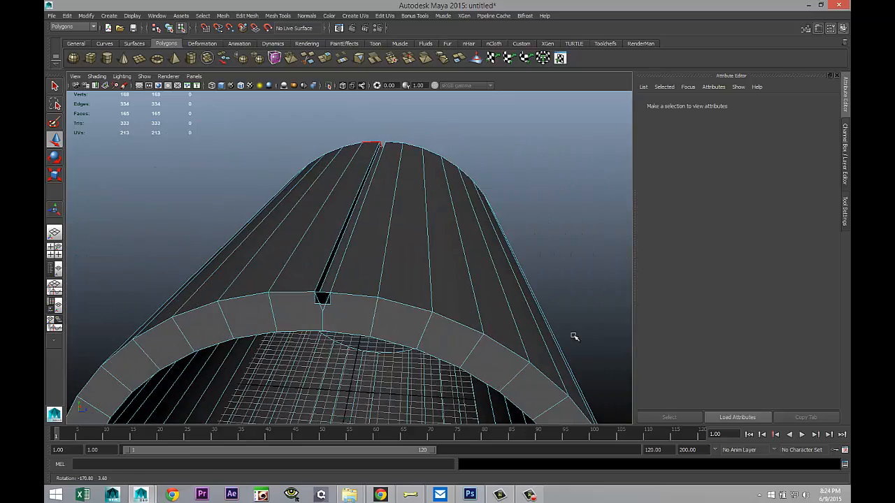
left_click(322, 299)
key("Delete")
left_click(322, 299)
key("Delete")
Select the groove floor's corner vertices in the side view and scale them closer together across the groove's width.
left_click_drag(430, 290, 426, 294, "alt")
middle_click_drag(386, 310, 380, 305, "alt")
scroll(379, 303, "up", 3)
left_click_drag(373, 321, 386, 319, "alt")
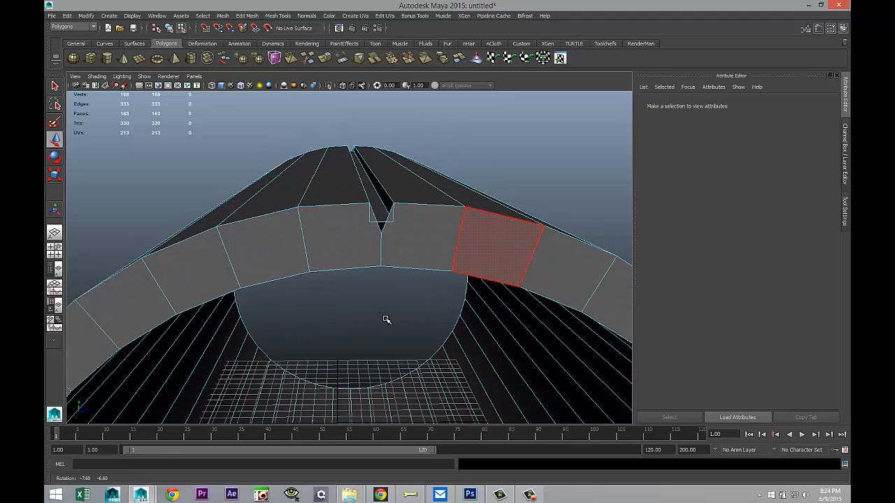
left_click(57, 256)
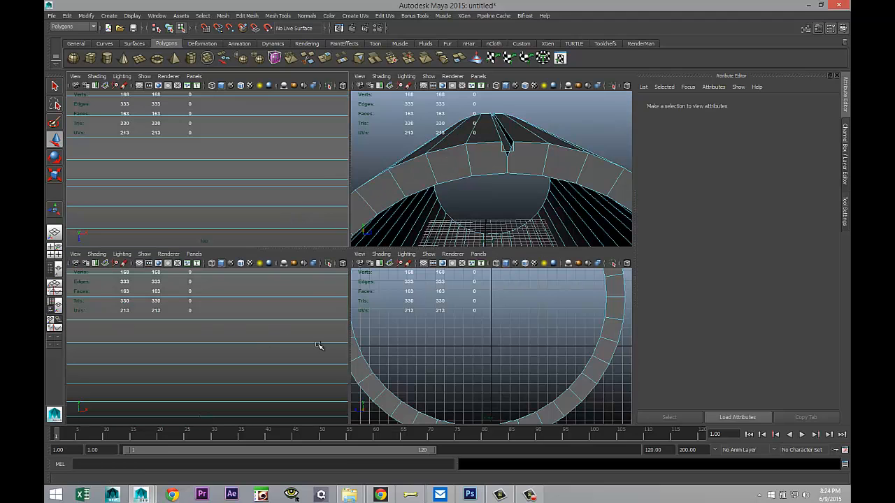
key("space")
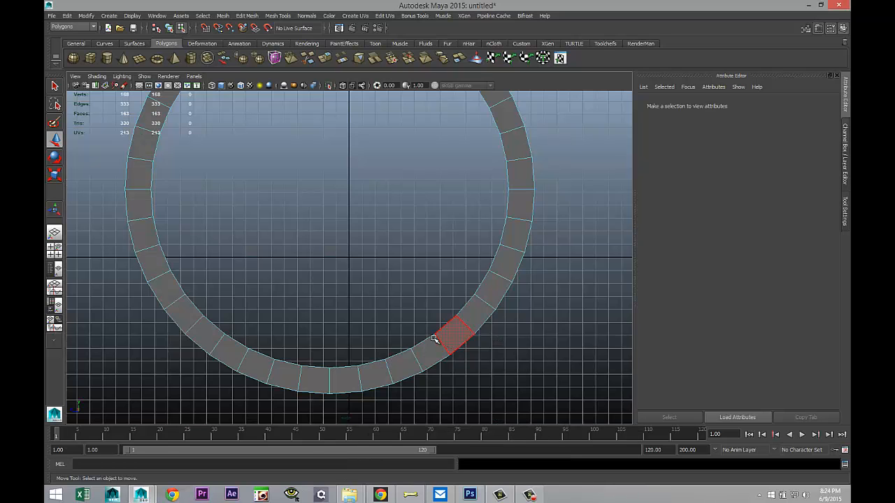
key("f")
middle_click_drag(402, 205, 395, 329, "alt")
scroll(387, 302, "up", 5)
middle_click_drag(371, 293, 366, 251, "alt")
scroll(384, 324, "up", 5)
scroll(366, 252, "up", 1)
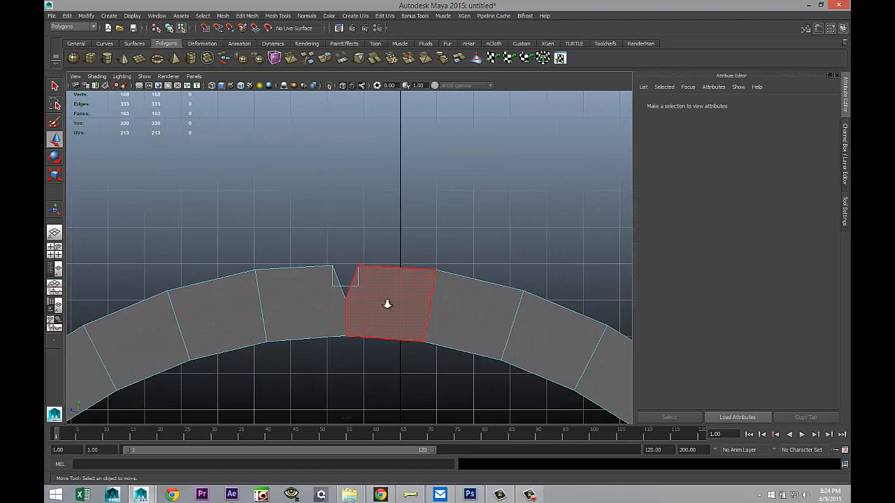
scroll(387, 305, "up", 5)
scroll(402, 321, "up", 2)
right_click_drag(384, 295, 378, 293)
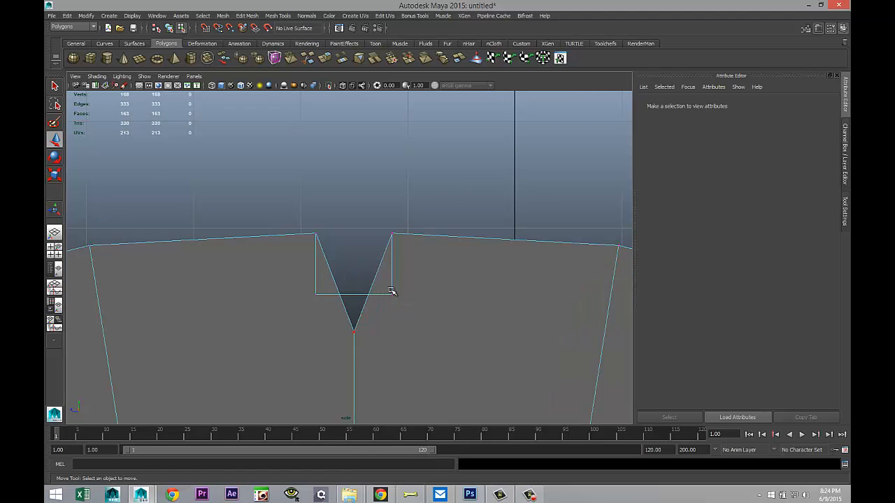
left_click_drag(403, 309, 303, 291)
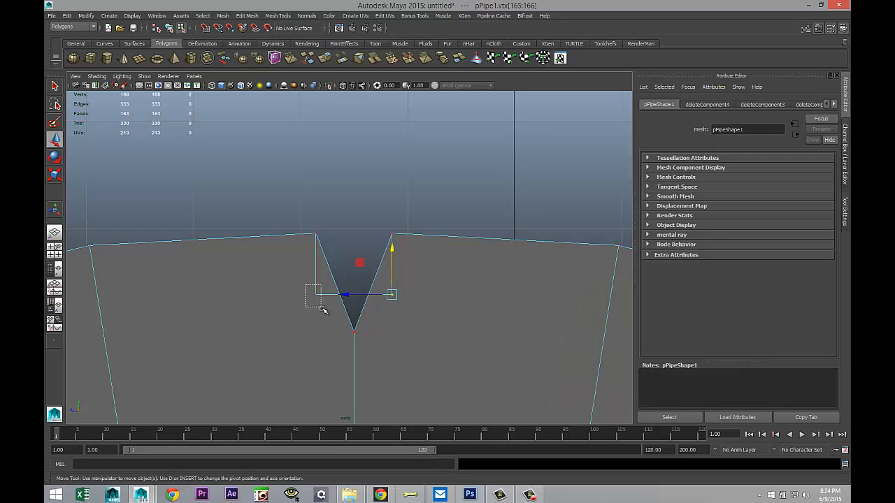
key("r")
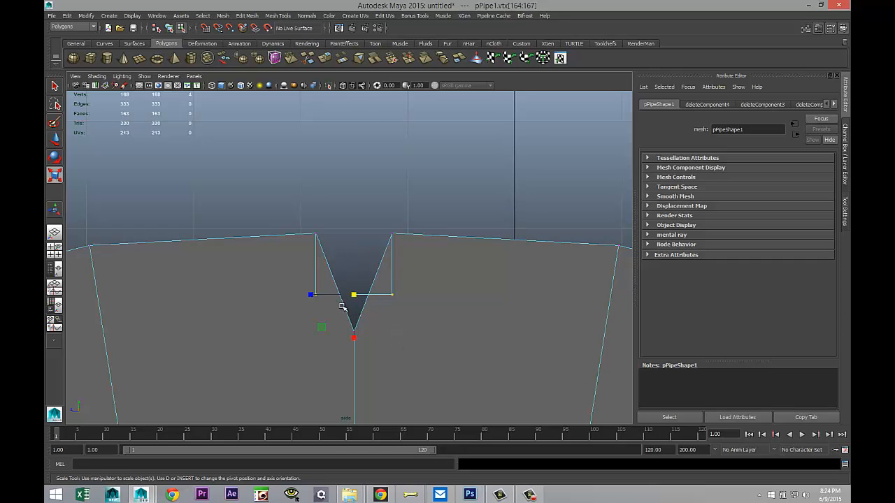
left_click_drag(310, 295, 333, 302)
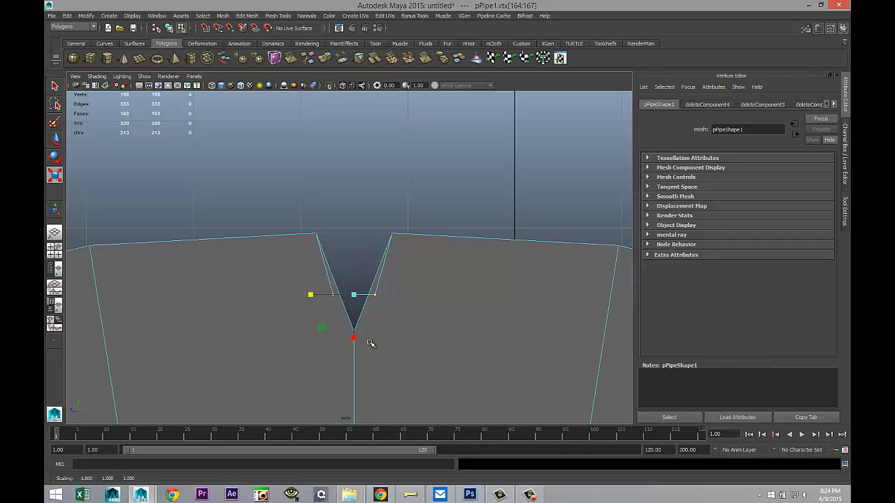
Lower the groove floor vertices to the tip of the V notch and scale them together across the width to one point.
key("w")
left_click_drag(354, 250, 358, 286)
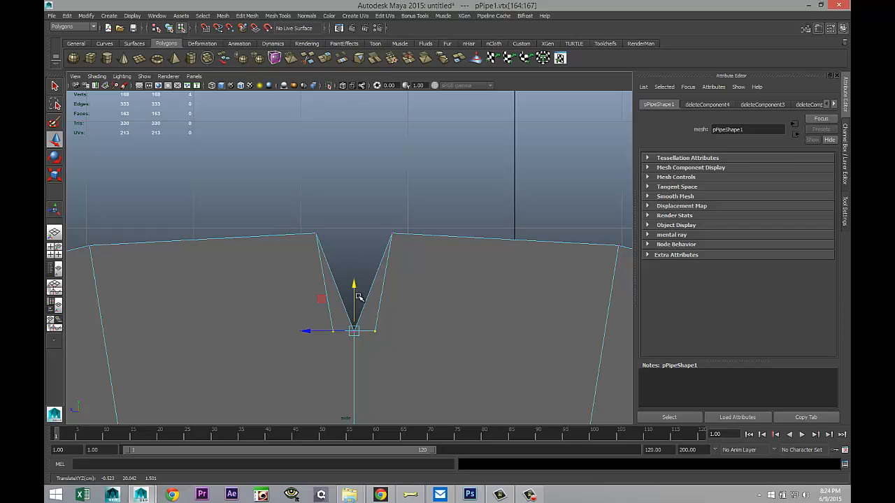
key("r")
left_click_drag(309, 331, 353, 344)
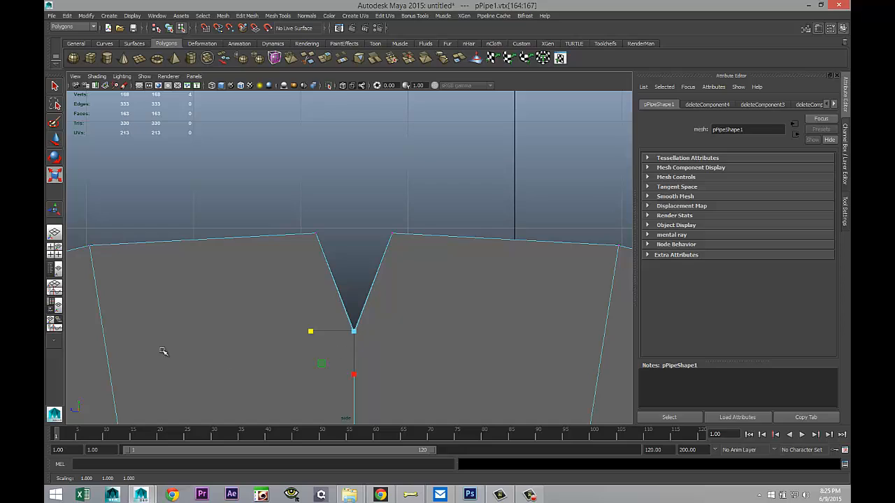
Examine the V-shaped groove along the pipe and the pipe's open end from several angles.
left_click(55, 249)
mouse_move(357, 231)
left_mouse_down("alt")
mouse_move(365, 259)
mouse_move(346, 244)
left_mouse_up("alt")
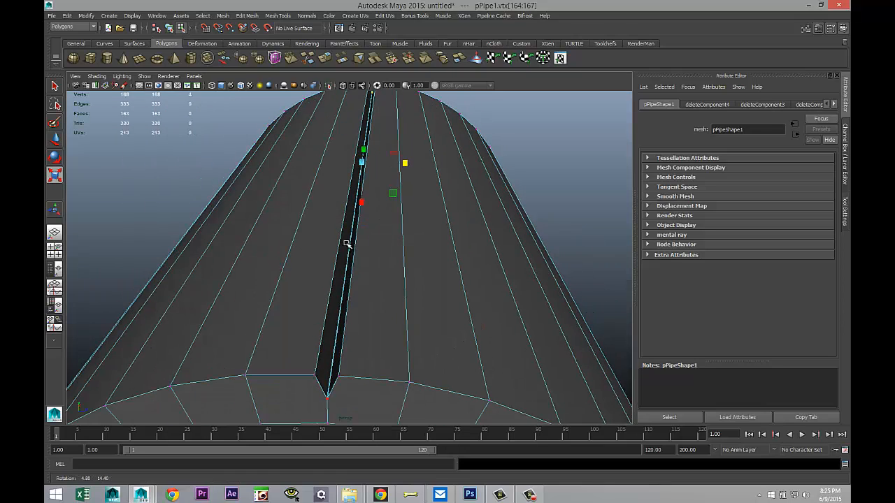
left_click(165, 182)
left_click_drag(236, 239, 289, 259, "alt")
scroll(283, 261, "up", 2)
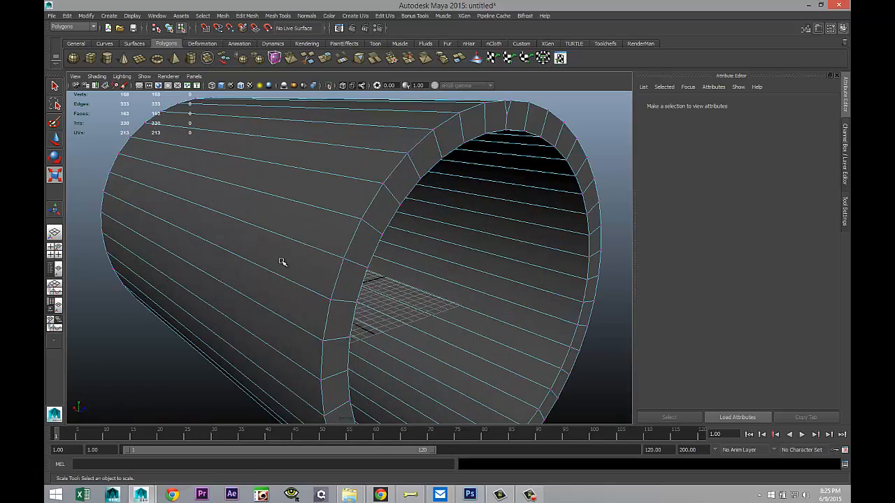
middle_click_drag(282, 263, 243, 233, "alt")
scroll(265, 256, "down", 3)
middle_click_drag(428, 280, 410, 280, "alt")
key("r")
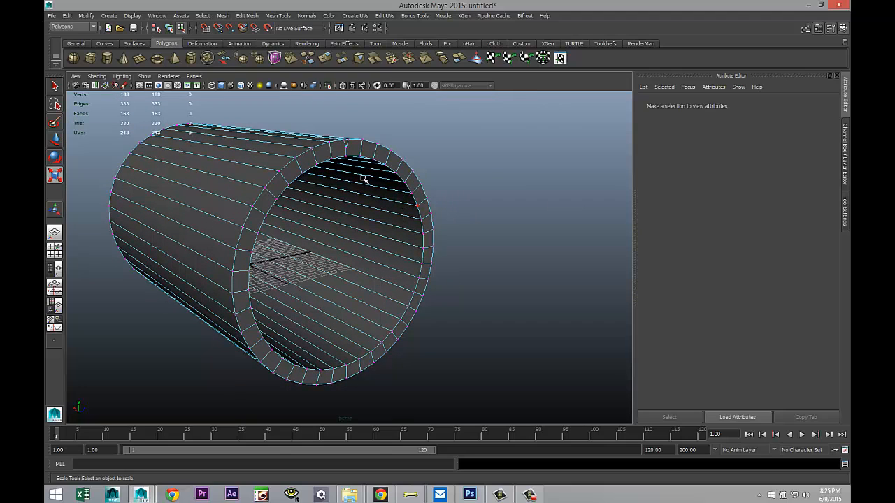
mouse_move(462, 318)
middle_mouse_down("alt")
mouse_move(437, 287)
mouse_move(451, 309)
middle_mouse_up("alt")
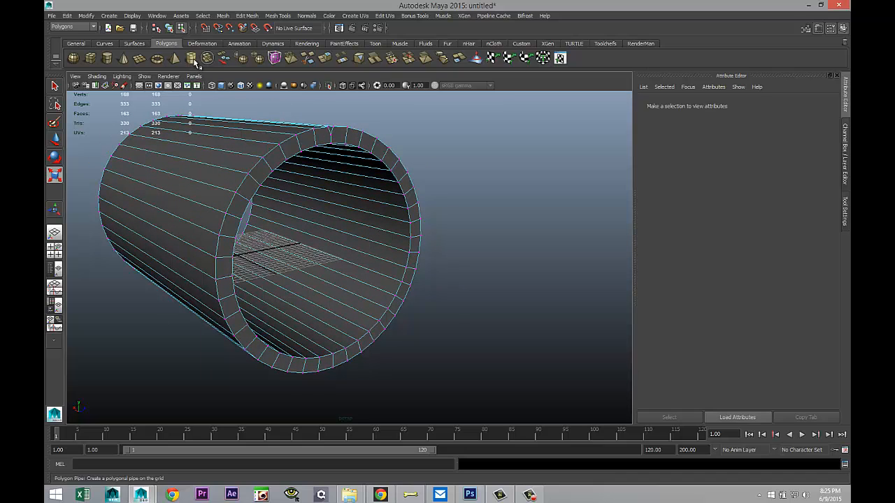
Create a second polygon pipe about 38 in radius, 37 high and 5 thick, and set its Z rotation to 90.
left_click(192, 59)
scroll(483, 280, "down", 4)
left_click_drag(501, 346, 560, 325, "alt")
key("e")
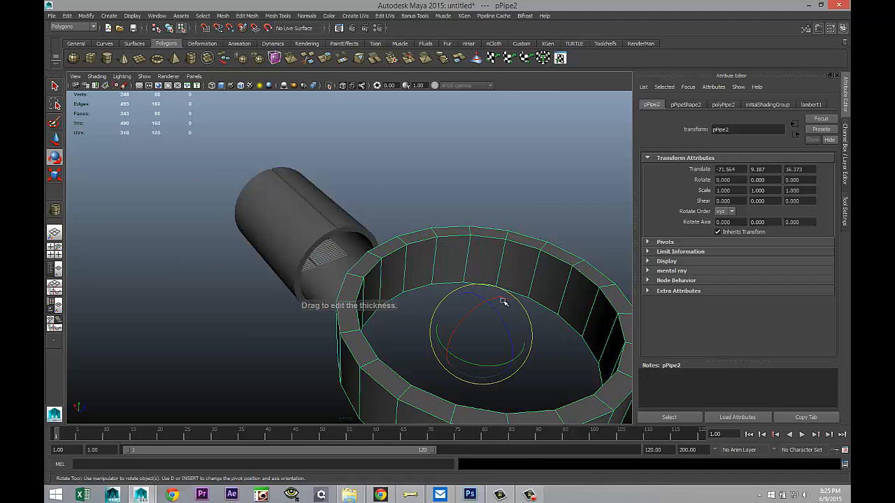
left_click_drag(498, 312, 522, 367)
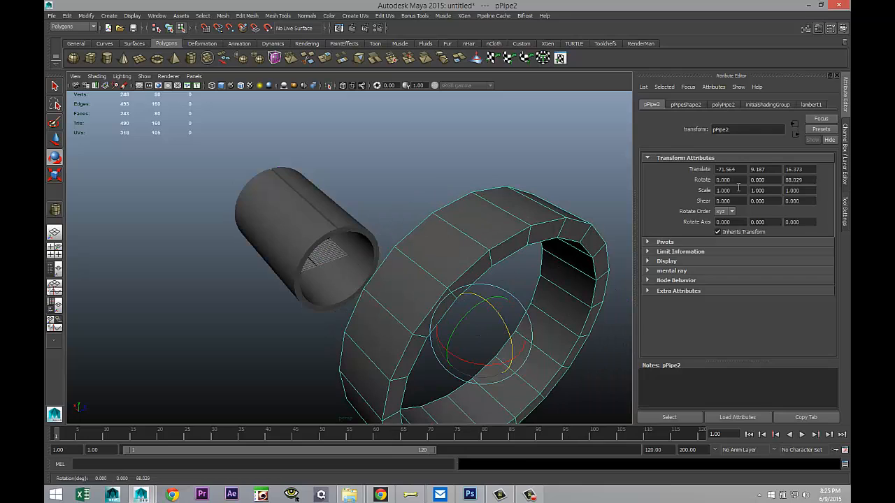
left_click(801, 180)
type("90")
key("Return")
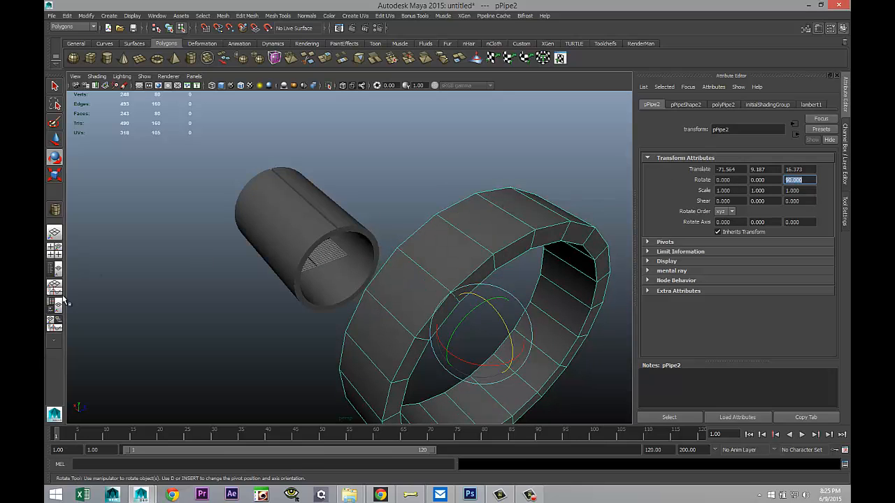
Set the second pipe's Subdivisions Axis to 40.
left_click(722, 105)
double_click(735, 206)
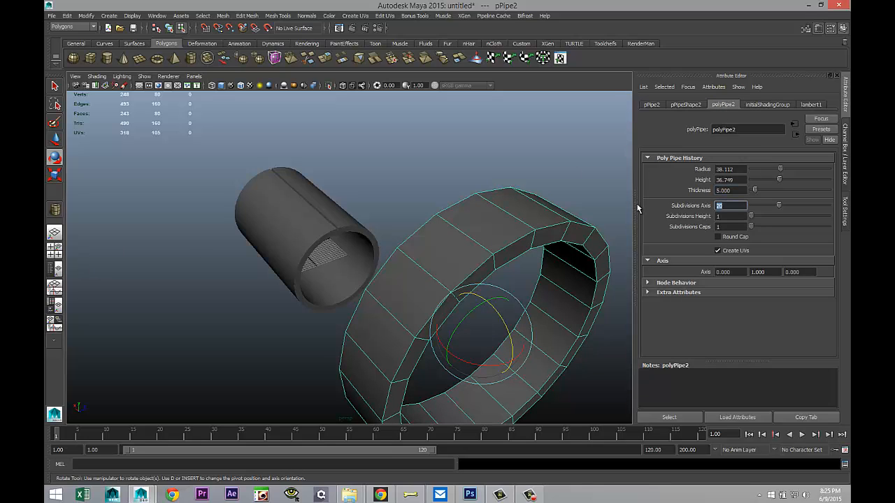
type("40")
key("Return")
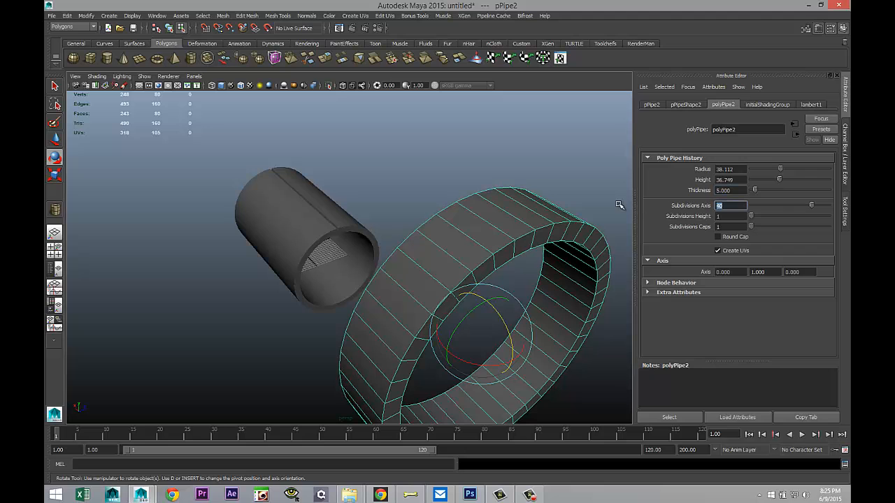
Select the grooved pipe as an object in the side view and set its X, Y and Z translation to 0.
left_click(55, 253)
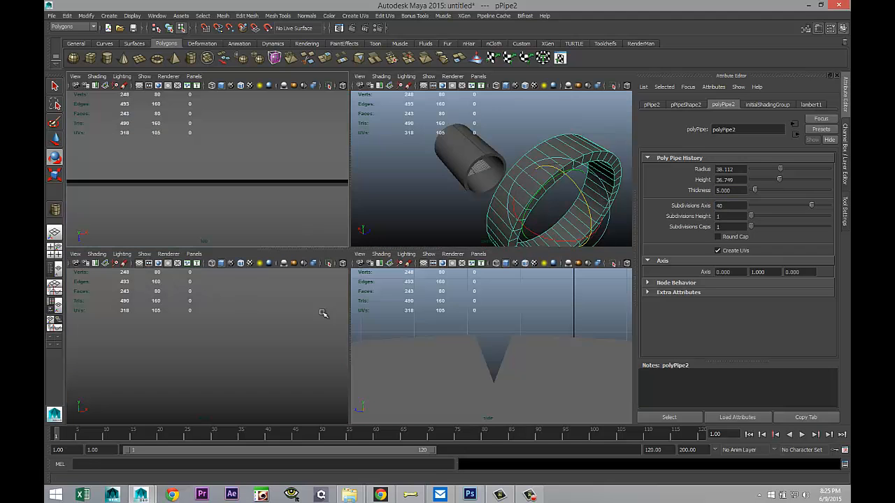
key("space")
key("f")
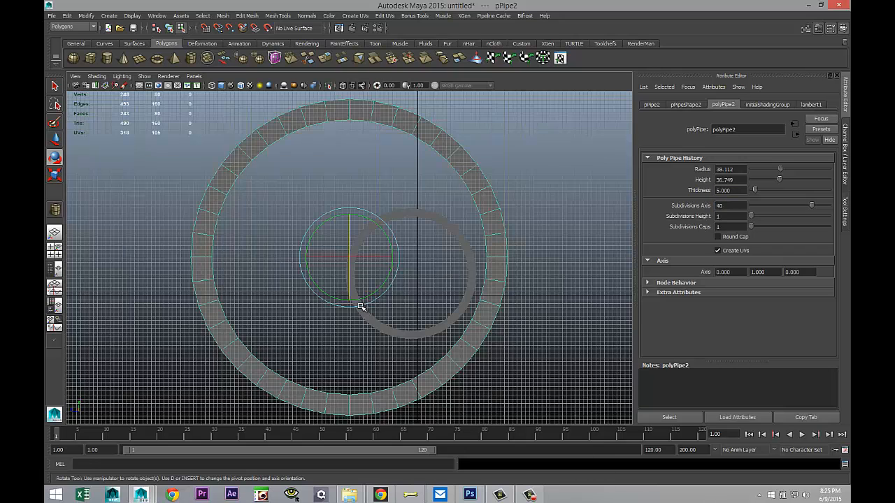
scroll(361, 310, "down", 2)
left_click(423, 235)
right_click_drag(426, 236, 451, 225)
left_click(423, 236)
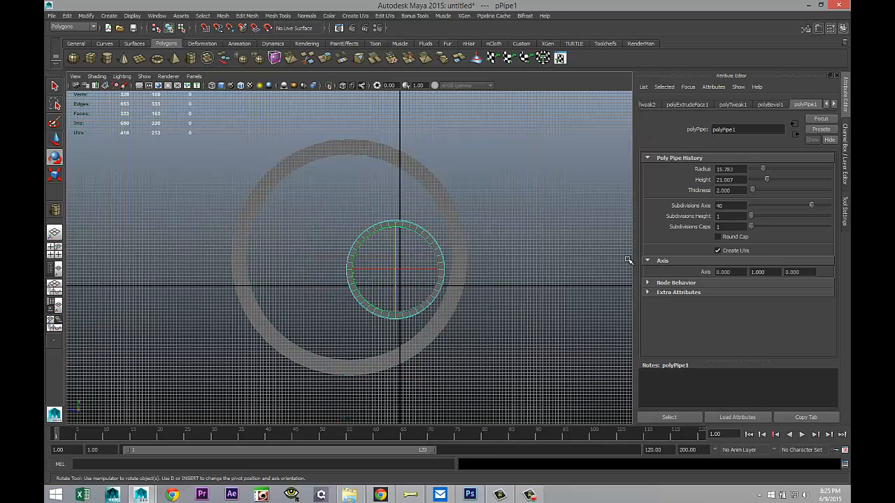
left_click(827, 104)
left_click(828, 104)
left_click(652, 105)
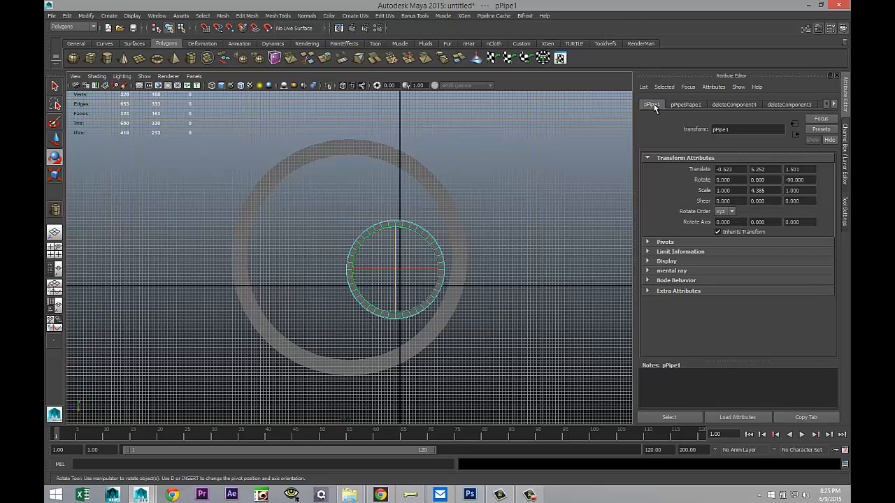
left_click(741, 171)
type("0")
key("Tab")
type("0")
key("Tab")
type("0")
key("Return")
Set the second, larger pipe's X, Y and Z translation to 0.
left_click(446, 210)
left_click(730, 170)
type("0")
key("Tab")
type("0")
left_click(806, 173)
type("0")
left_click(770, 169)
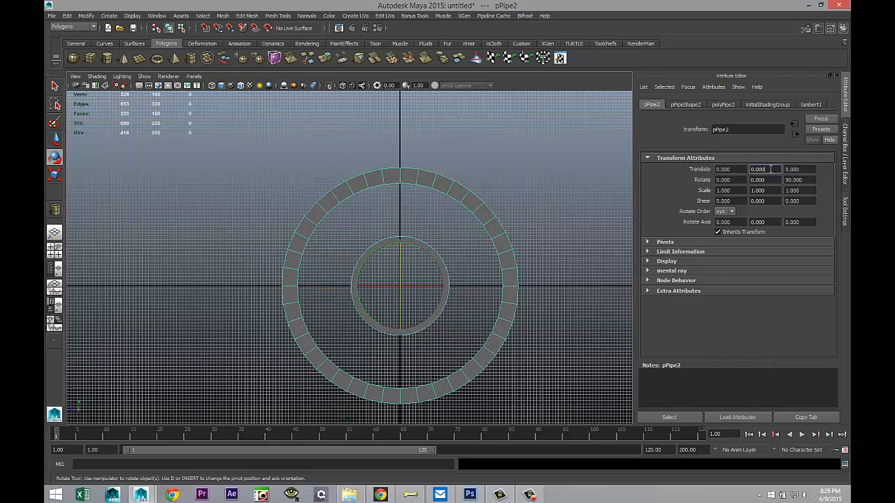
left_click(554, 248)
Scale the second pipe uniformly to about 0.417 in wireframe display, matching its outer circle to the grooved pipe's.
left_click(504, 295)
key("r")
left_click_drag(402, 287, 316, 284)
key("f")
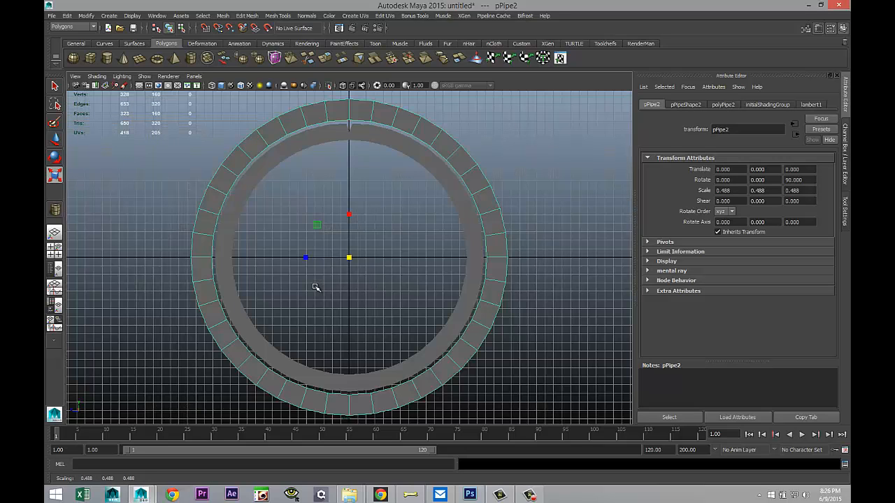
key("4")
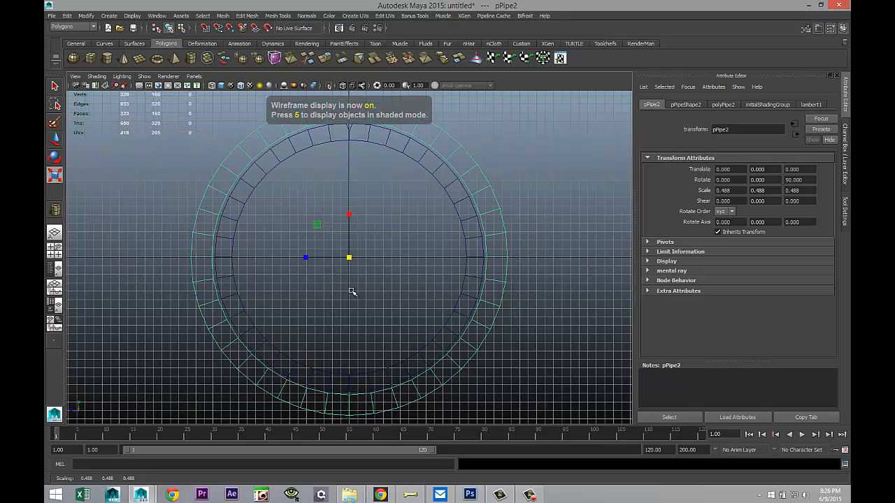
left_click_drag(349, 258, 316, 270)
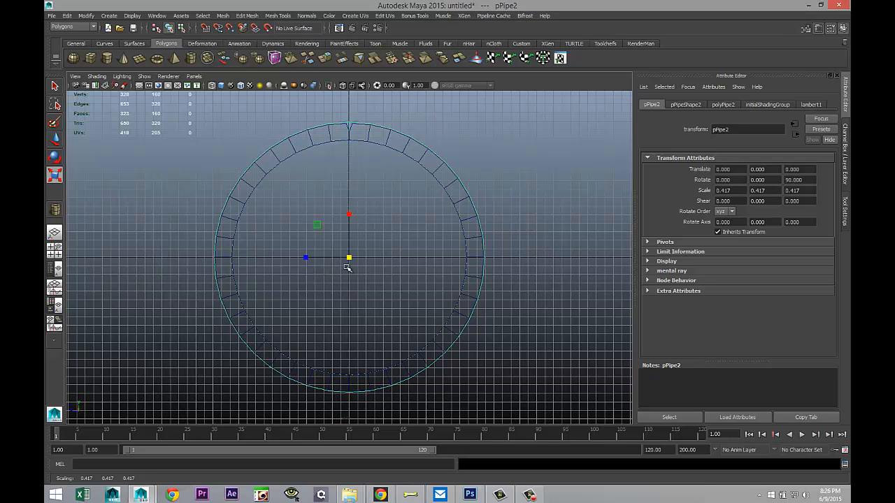
Set the second pipe's thickness to 5.5 to match the grooved pipe's wall.
left_click(720, 105)
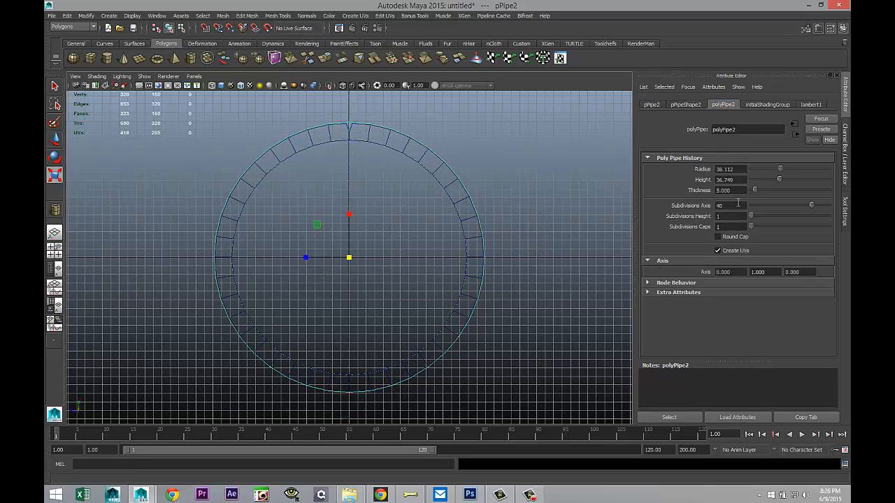
double_click(734, 190)
type("5.2")
key("Return")
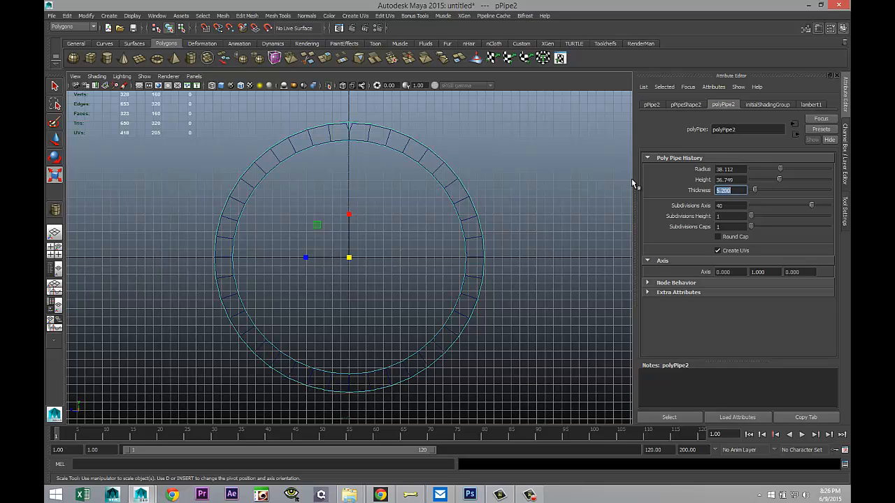
type("5.5")
key("Return")
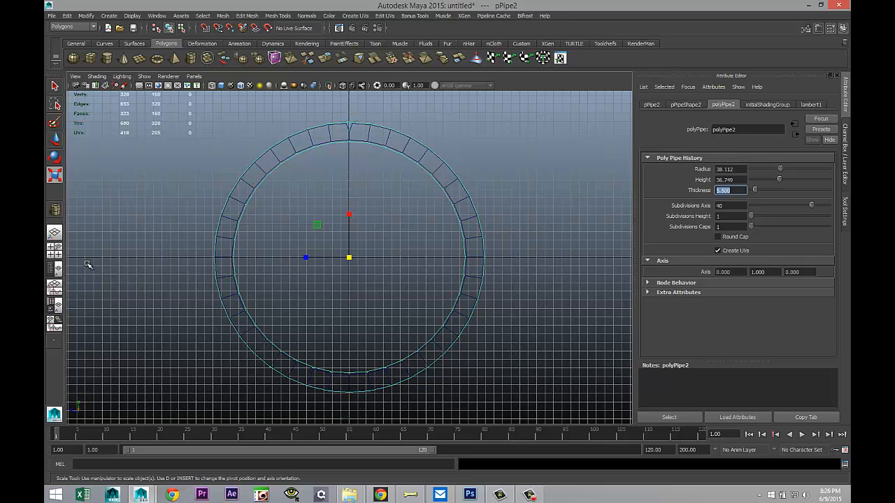
Move the second pipe along X in the wireframe front view until it abuts the end of the grooved pipe.
left_click(55, 249)
key("space")
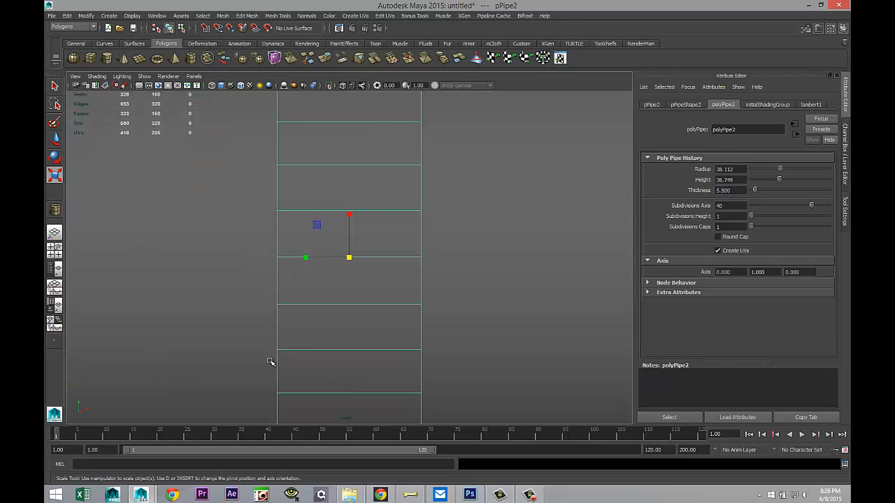
key("4")
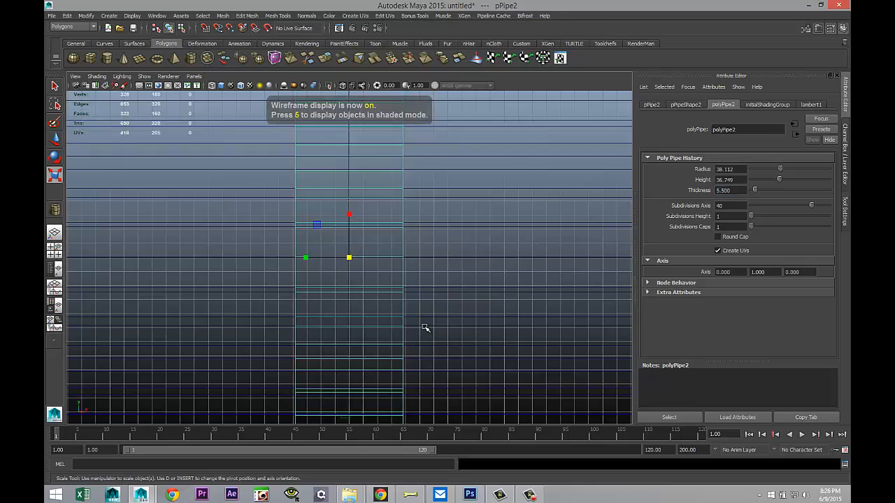
scroll(424, 335, "down", 3)
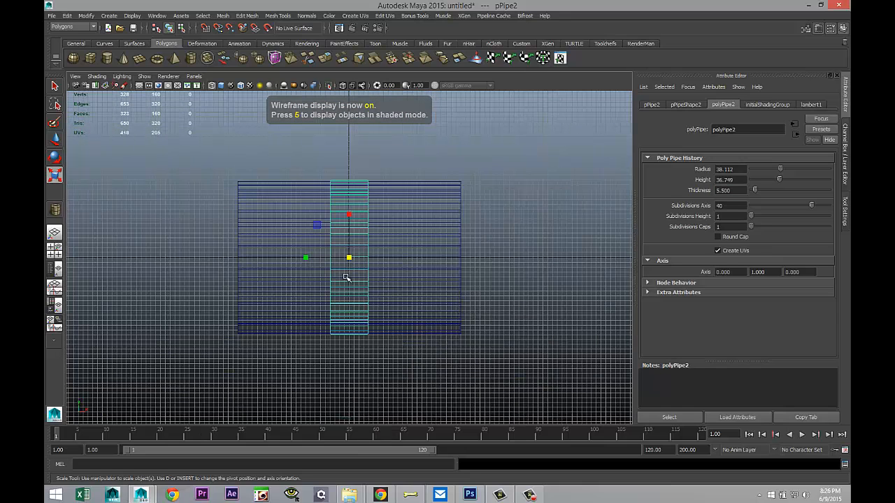
key("w")
left_click_drag(396, 259, 527, 271)
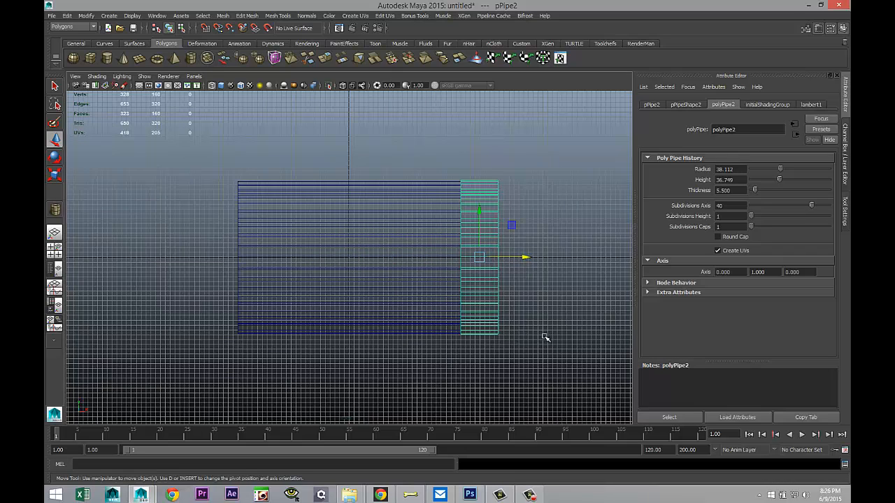
Shorten the short pipe section by moving the vertices of its free end along X toward the grooved pipe.
middle_click_drag(514, 283, 400, 283, "alt")
right_click(378, 211)
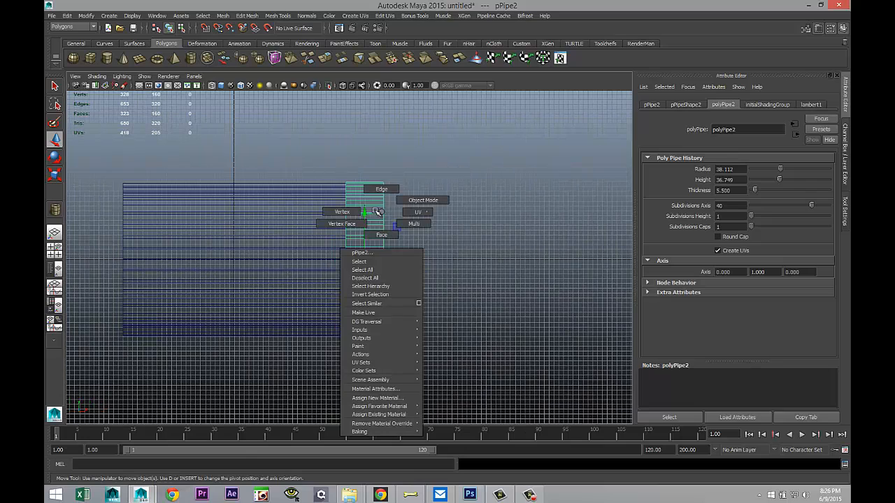
left_click(342, 211)
left_click_drag(377, 172, 423, 358)
left_click_drag(430, 261, 414, 259)
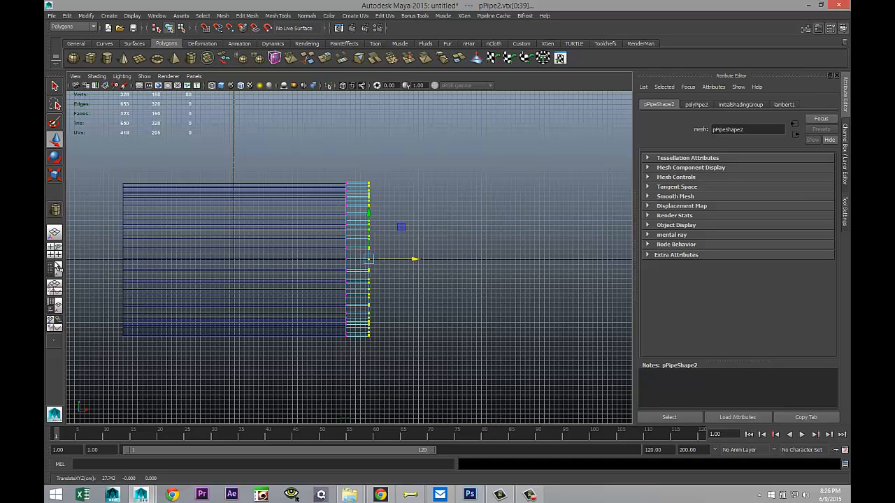
Return the short pipe to object mode in the perspective view and move it along X to the grooved pipe's opposite end.
left_click(56, 252)
key("space")
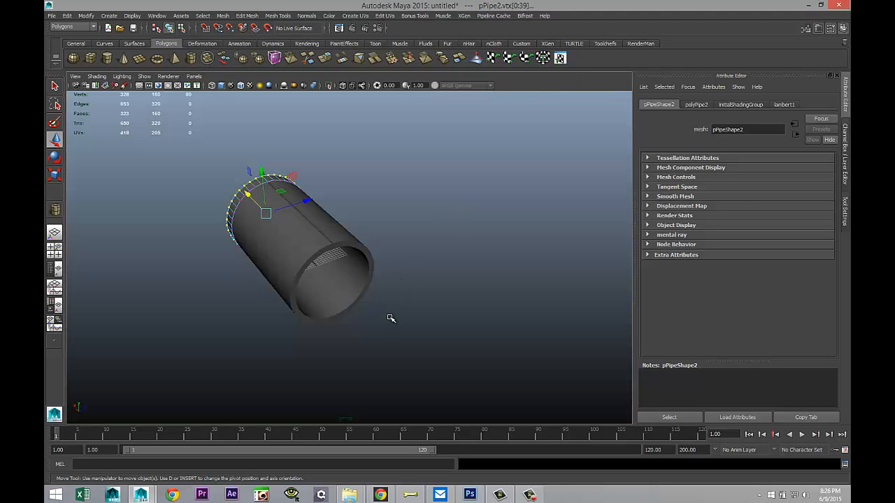
left_click_drag(376, 326, 426, 323, "alt")
left_click_drag(376, 340, 351, 340, "alt")
right_click_drag(196, 265, 235, 254)
left_click(203, 258)
left_click_drag(212, 252, 306, 305)
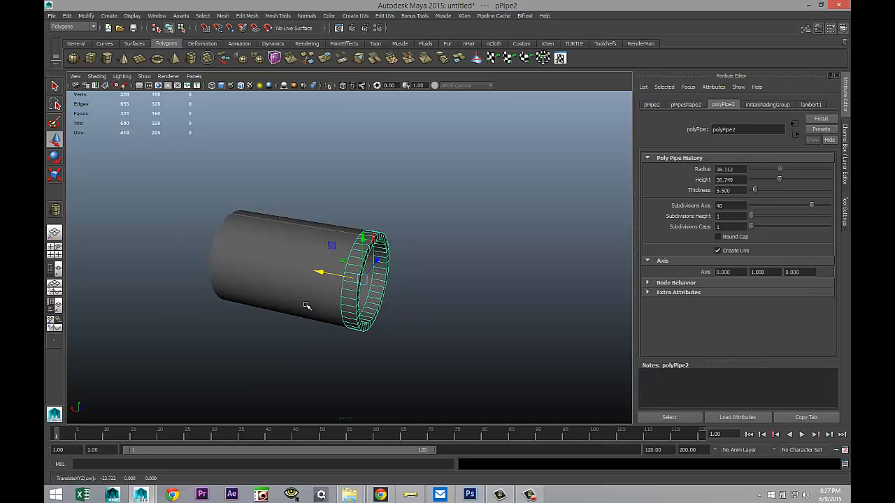
Align the short pipe flush with the grooved pipe's end along X in the front view and check the joint at the groove.
left_click(54, 249)
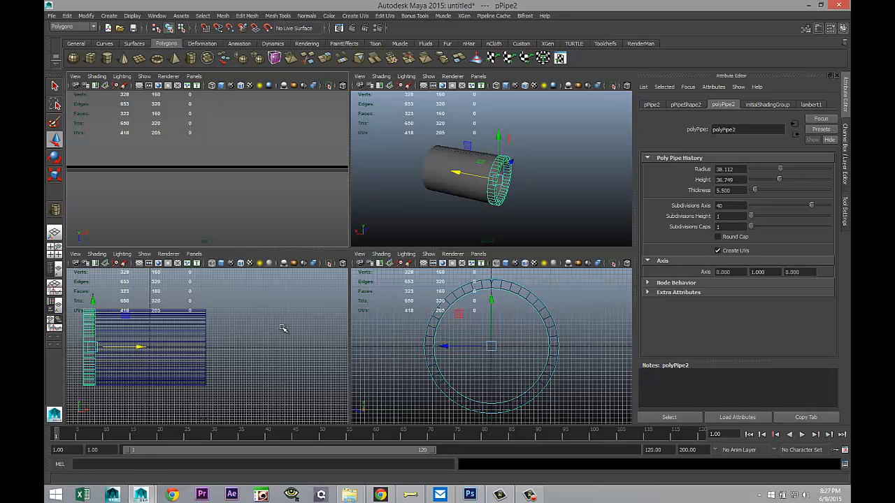
key("space")
key("f")
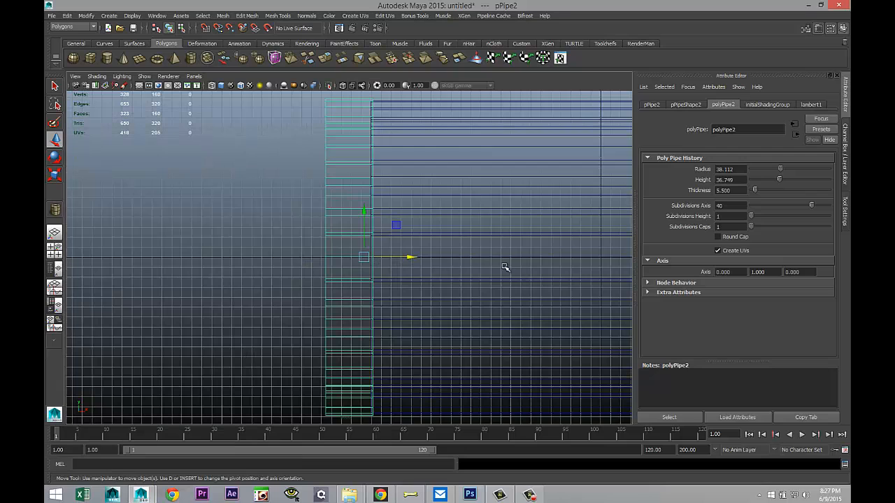
left_click_drag(411, 259, 410, 259)
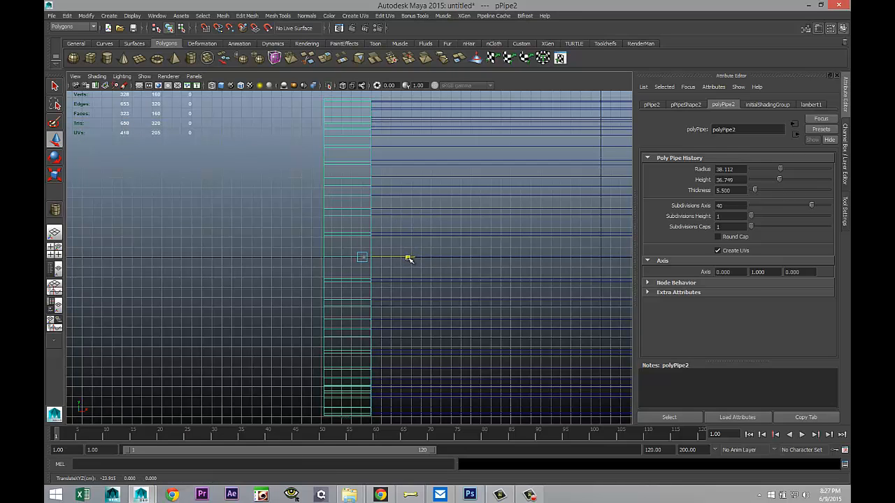
left_click(54, 249)
key("space")
key("f")
left_click_drag(340, 331, 418, 342, "alt")
scroll(416, 334, "up", 4)
middle_click_drag(447, 274, 394, 339, "alt")
scroll(397, 315, "up", 5)
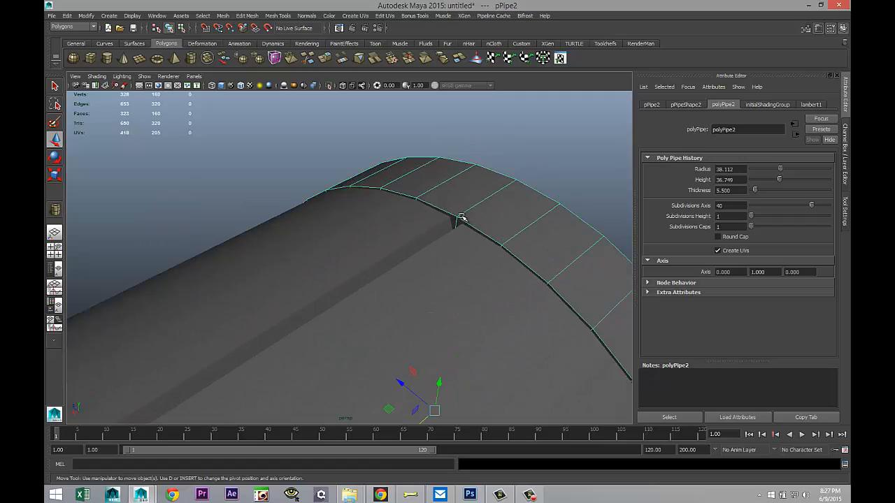
Insert one edge loop around the middle of the short pipe's inner wall, using equal distance from edge.
left_click_drag(462, 324, 398, 350, "alt")
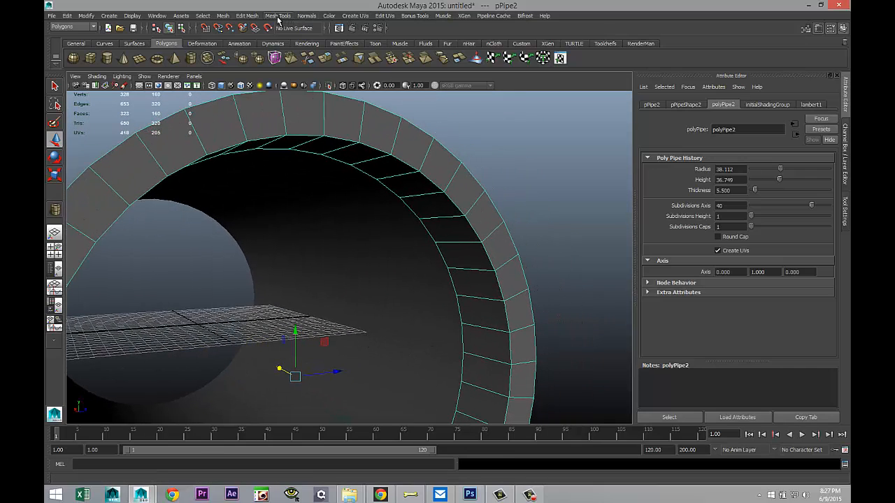
left_click(248, 17)
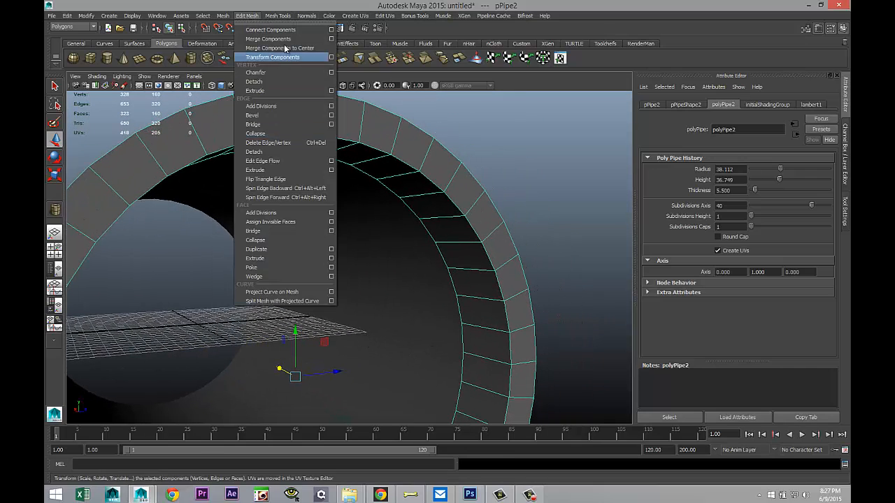
mouse_move(288, 14)
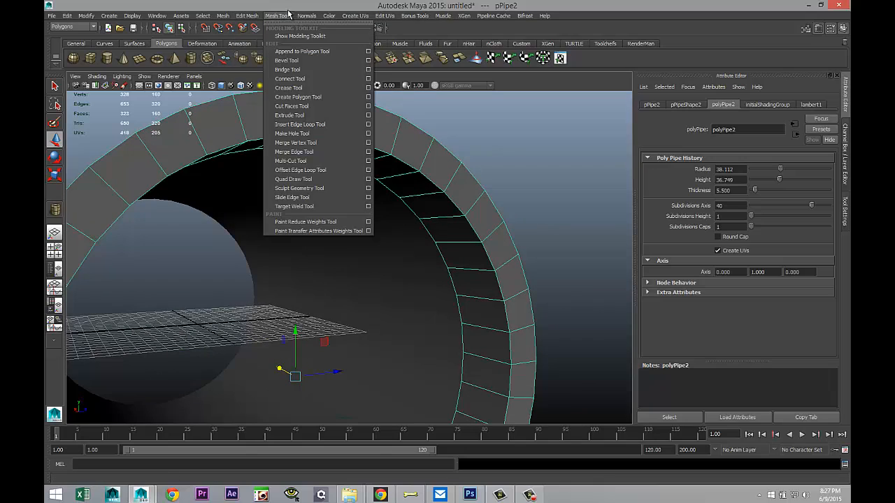
left_click(369, 124)
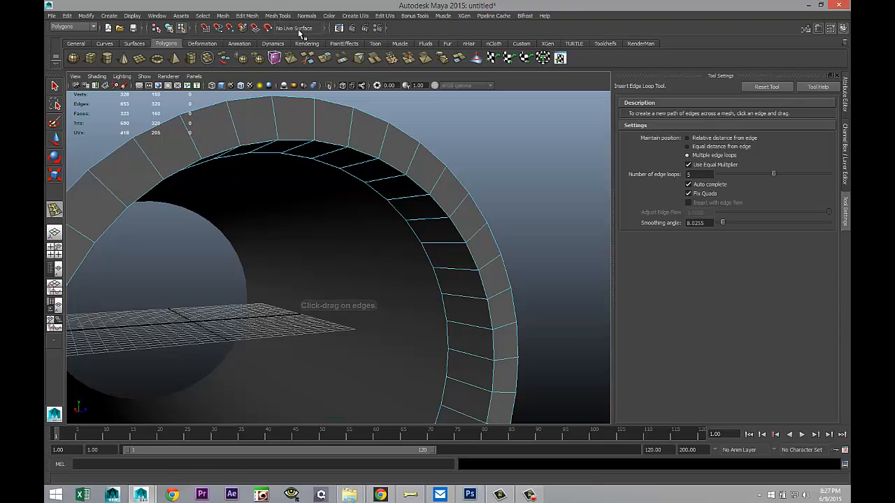
left_click(687, 147)
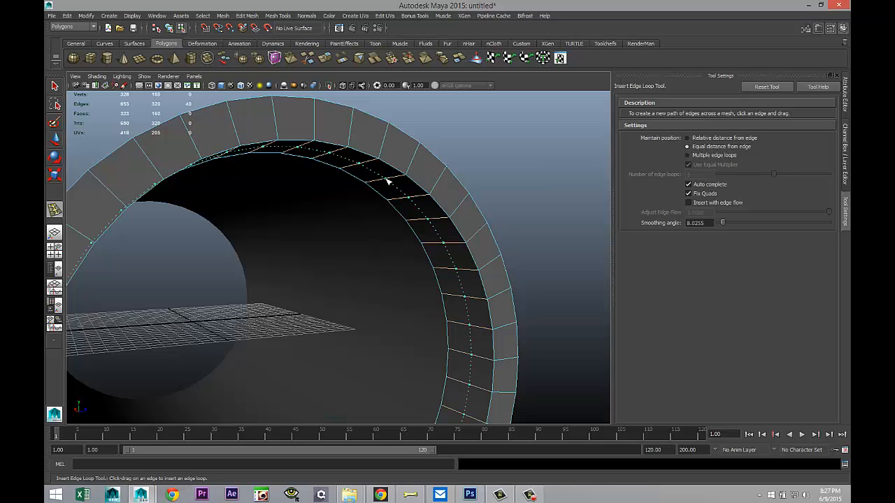
left_click_drag(387, 181, 391, 186)
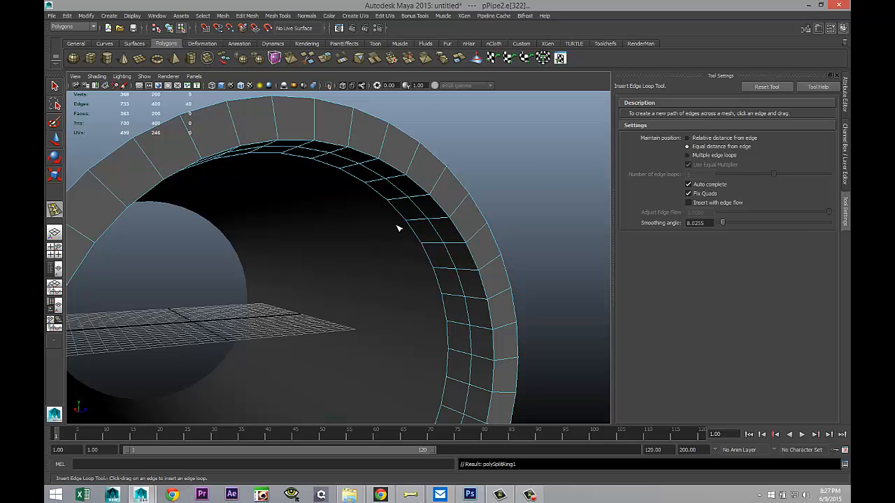
Select the deeper ring of faces on the short pipe's inner wall and extrude it inward with thickness 1.
key("q")
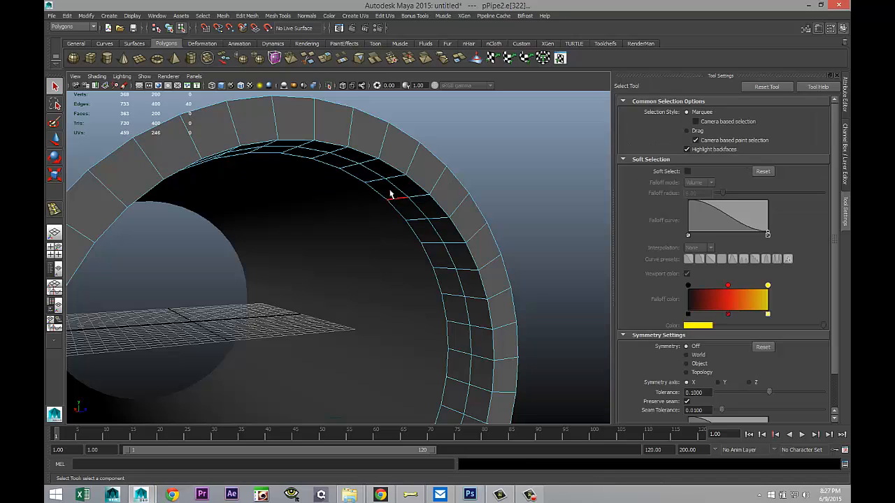
right_click_drag(390, 196, 390, 212)
left_click(390, 199)
left_click(390, 198)
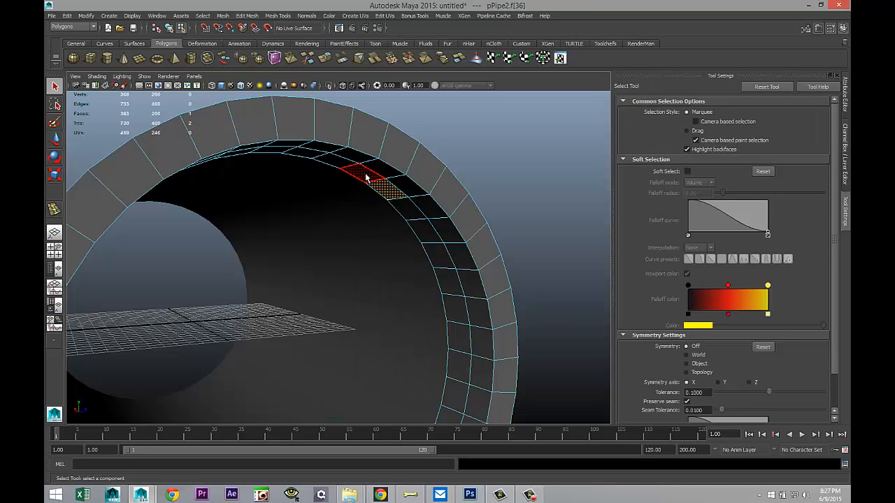
double_click(365, 177, "shift")
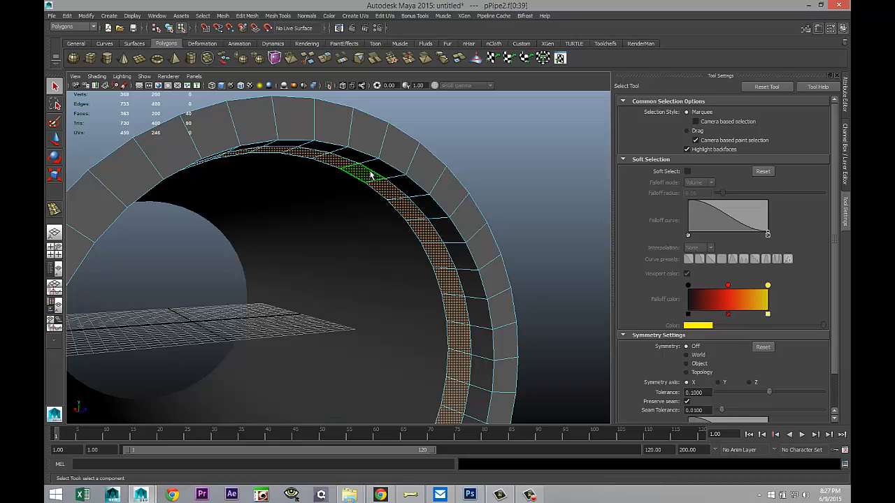
left_click(250, 16)
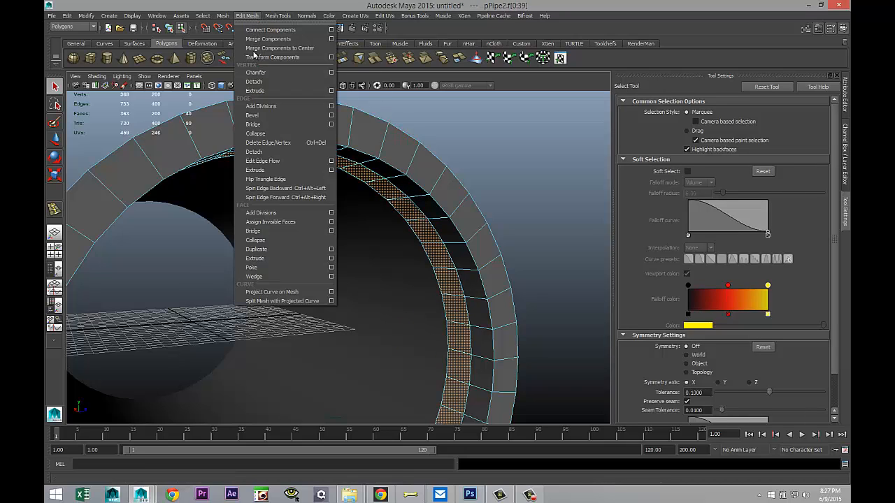
left_click(284, 259)
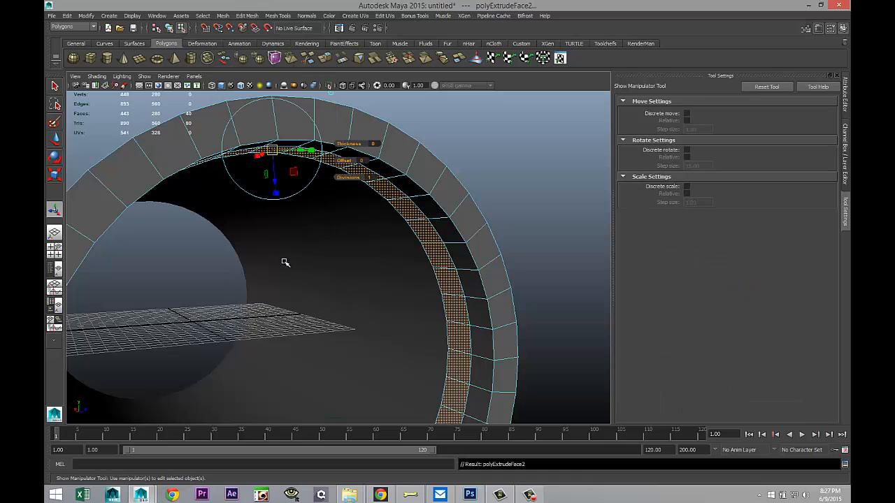
left_click_drag(351, 144, 356, 143)
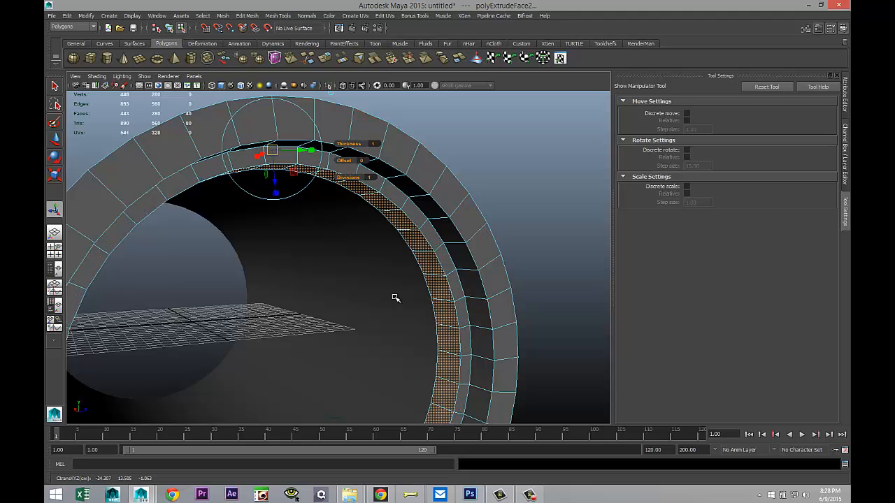
Insert two edge loops around the inner-wall band between the extruded step and the short pipe's open rim.
middle_click_drag(394, 306, 379, 326, "alt")
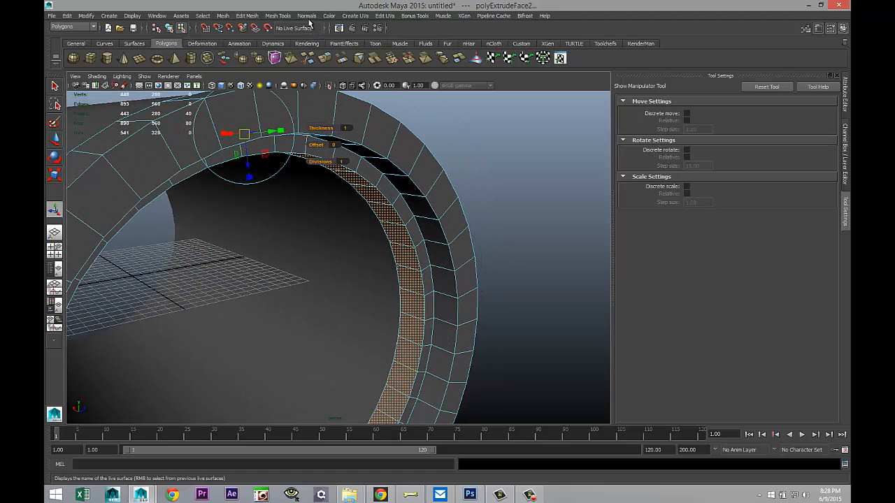
left_click(278, 15)
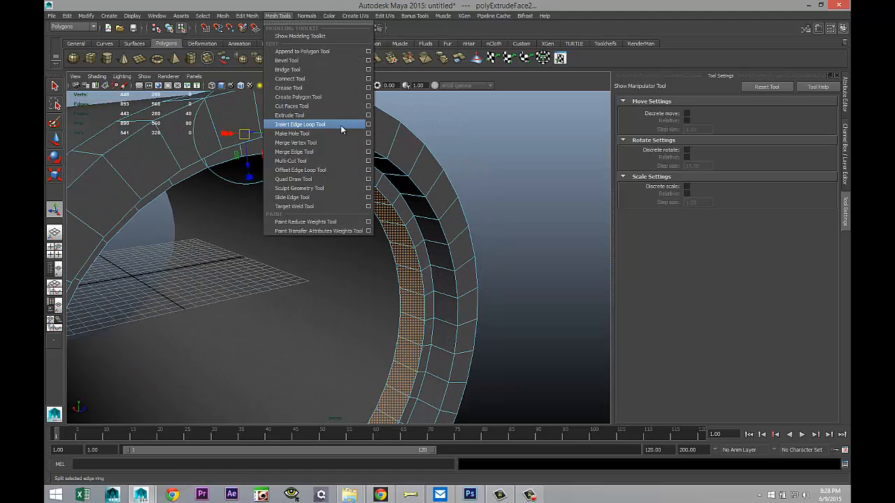
left_click(301, 124)
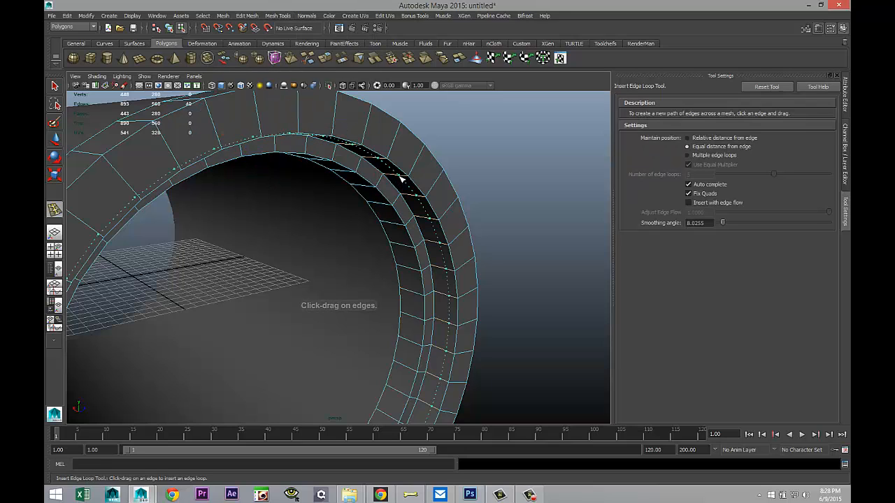
left_click_drag(400, 179, 402, 180)
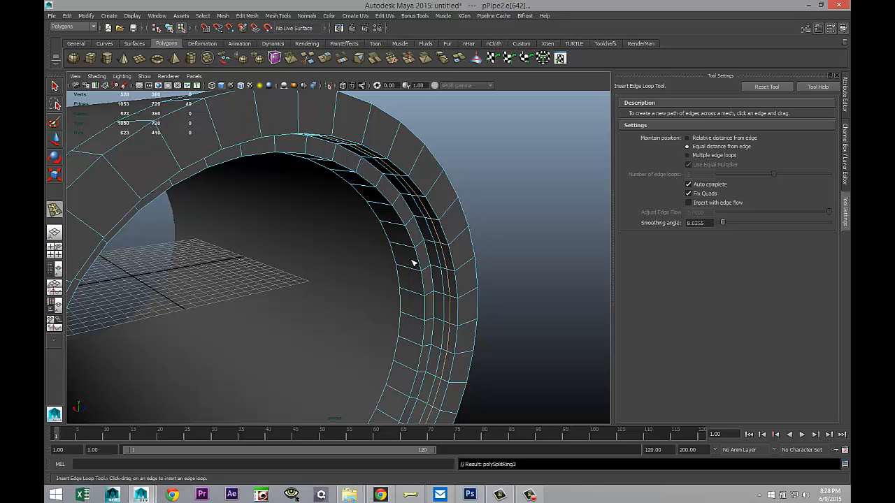
Select the narrow face ring between the two new edge loops, extrude it inward with thickness 0.7, and clear the selection.
key("q")
left_click_drag(424, 266, 438, 215, "alt")
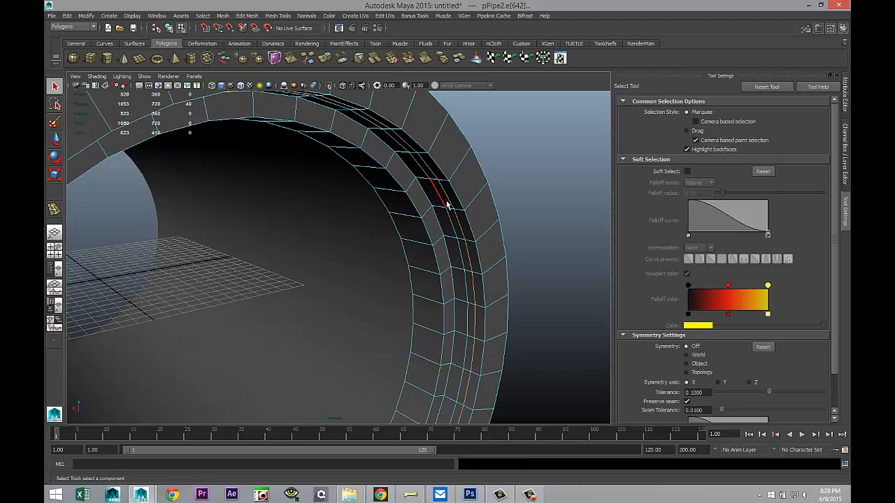
right_click_drag(448, 205, 444, 214)
left_click(446, 203)
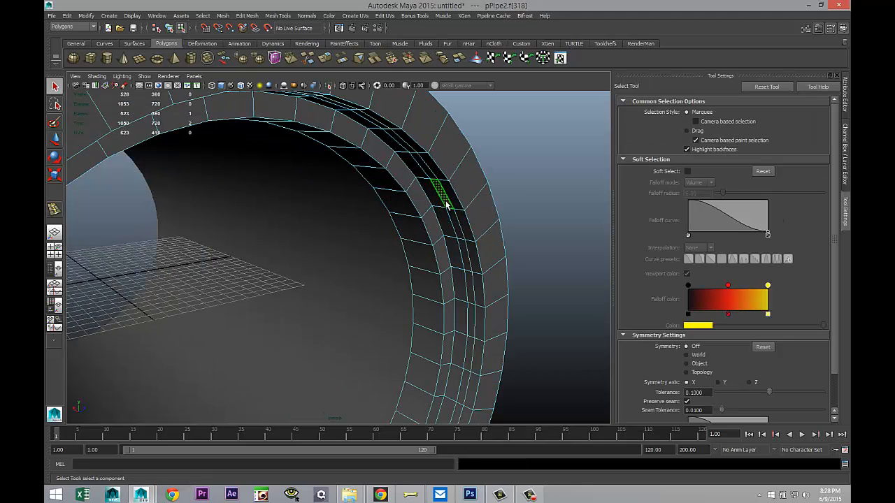
double_click(425, 170, "shift")
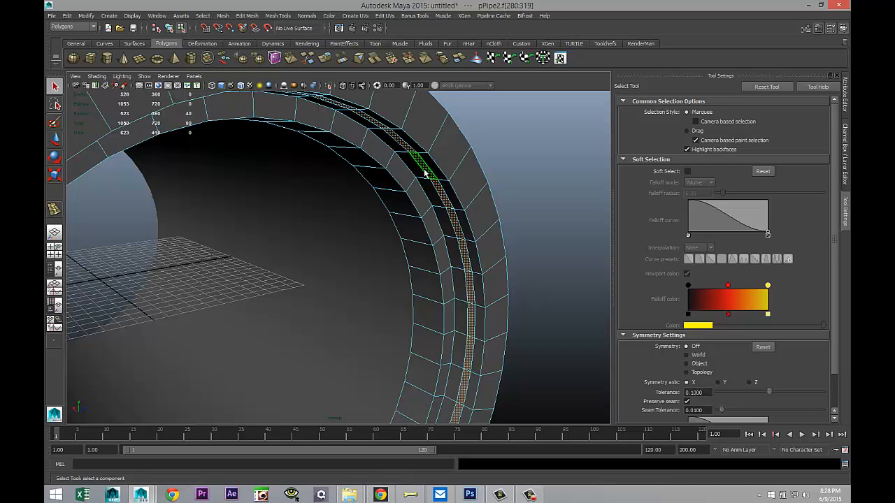
left_click(273, 17)
left_click(301, 257)
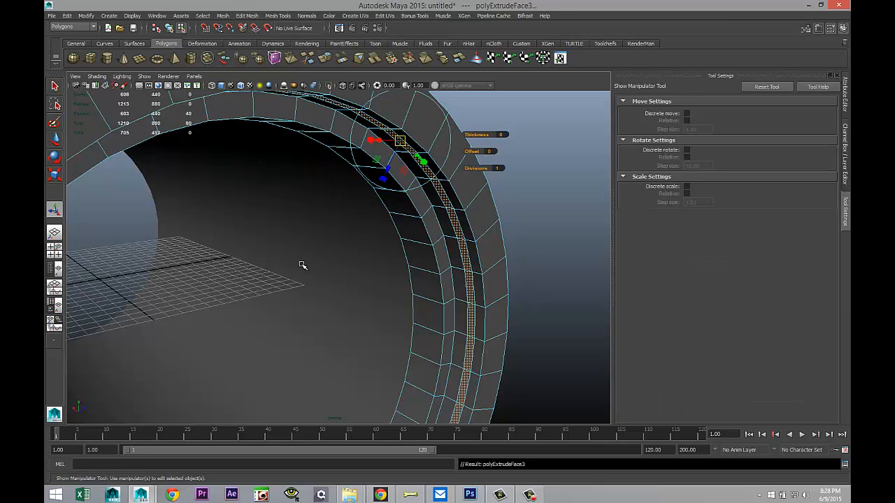
left_click_drag(476, 134, 514, 135)
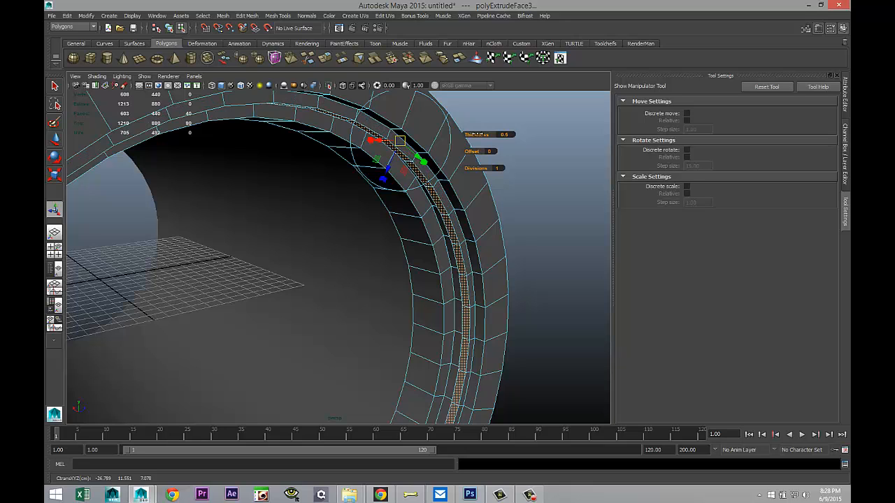
left_click_drag(477, 135, 491, 134)
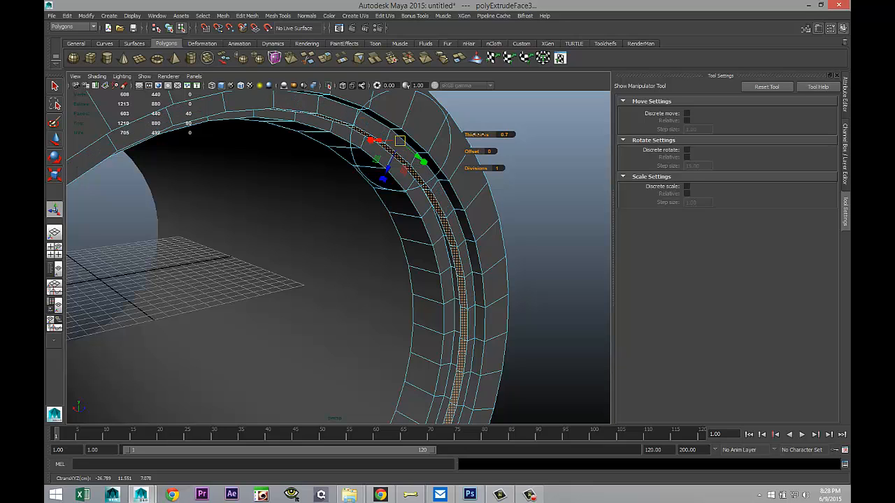
left_click(552, 238)
Examine the raised rings inside the short pipe's opening and the outside of the joined pipes.
left_click_drag(479, 280, 463, 303, "alt")
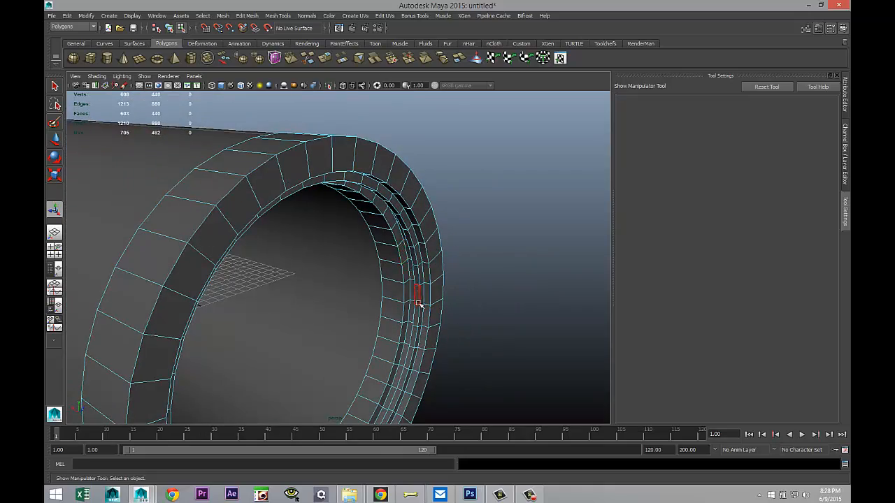
scroll(423, 311, "up", 2)
scroll(417, 312, "down", 5)
left_click_drag(269, 327, 417, 342, "alt")
left_click_drag(353, 368, 334, 348, "alt")
middle_click_drag(334, 348, 317, 365, "alt")
scroll(266, 355, "down", 5)
mouse_move(317, 366)
left_mouse_down("alt")
mouse_move(339, 377)
mouse_move(334, 371)
left_mouse_up("alt")
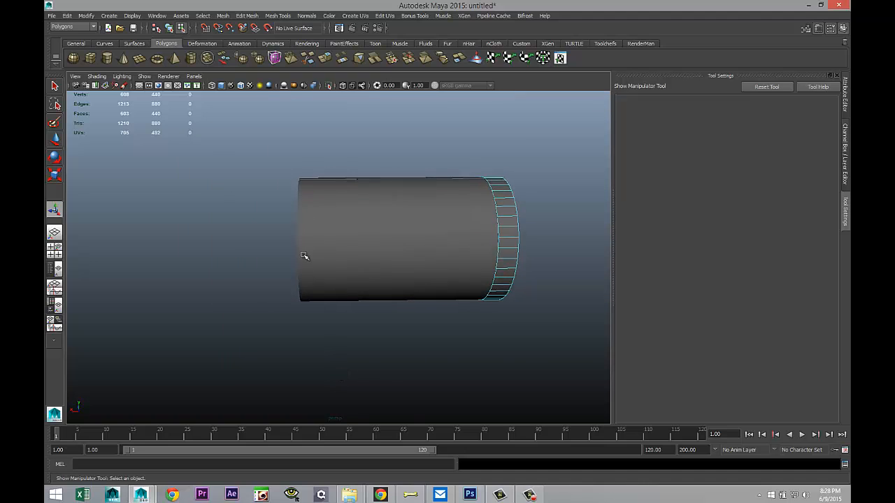
Lengthen the grooved pipe by moving all vertices of its free end outward along X.
key("ctrl+shift+i")
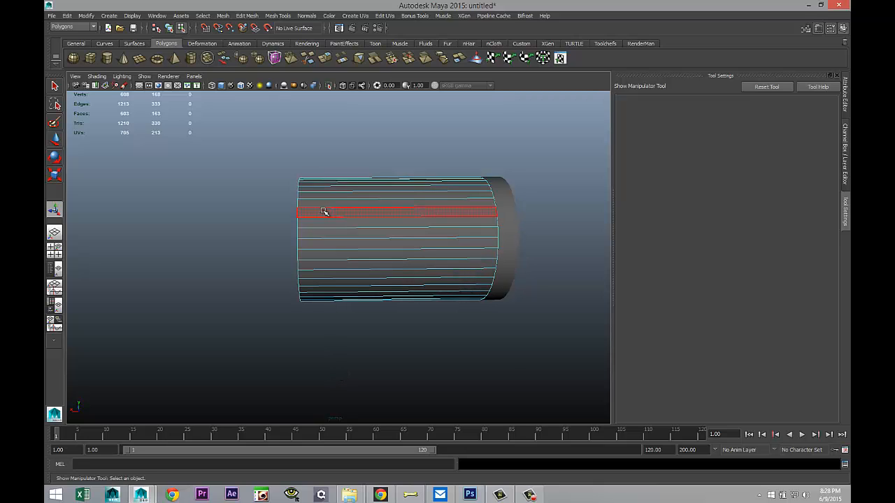
right_click(324, 212)
right_click_drag(302, 210, 290, 210)
left_click_drag(261, 153, 333, 389)
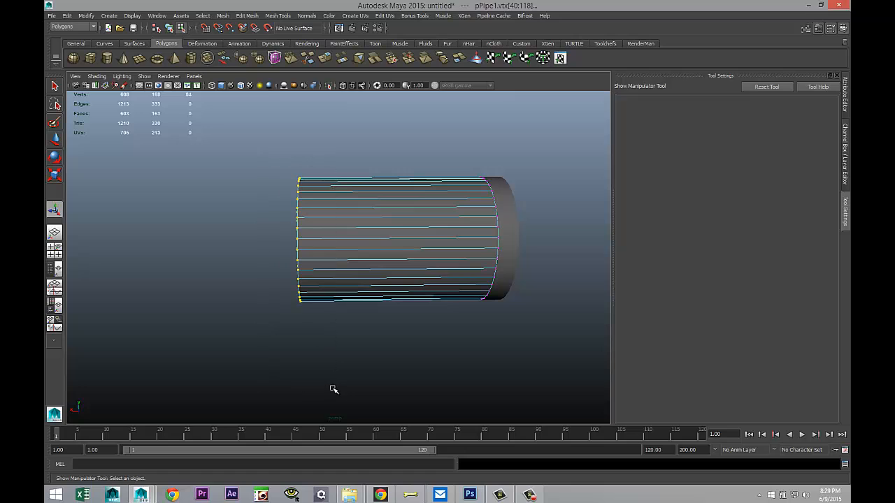
key("w")
left_click_drag(254, 242, 139, 243)
left_click_drag(240, 369, 324, 368, "alt")
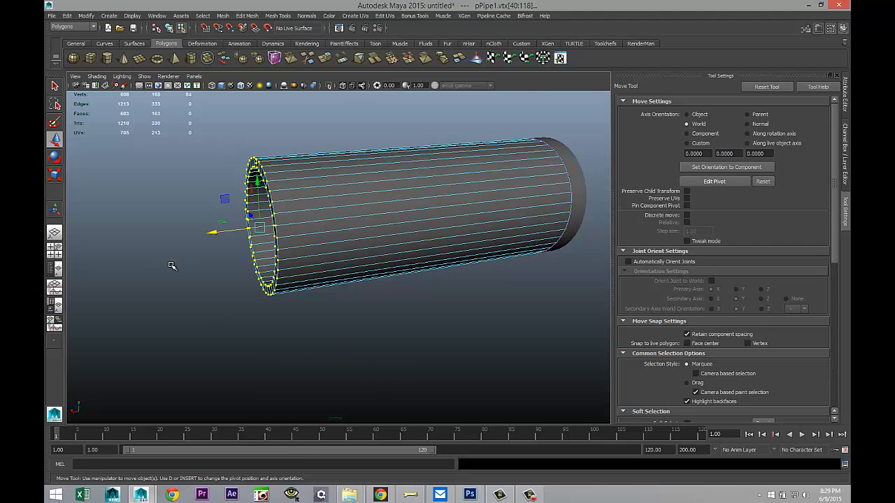
Clear the vertex selection and draw a new polygon pipe beside the grooved pipe, about 42.1 radius, 14.8 height and 5 thick.
left_click_drag(322, 336, 399, 380, "alt")
left_click(460, 362)
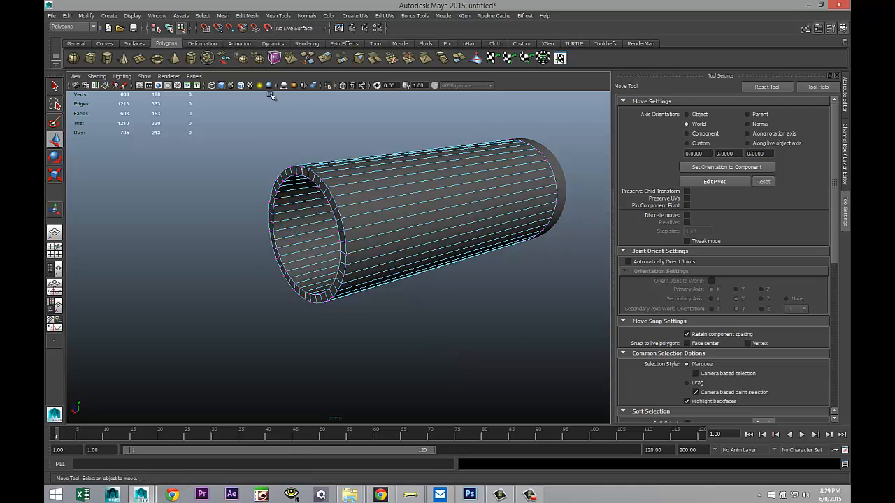
left_click(191, 57)
left_click_drag(203, 327, 275, 304)
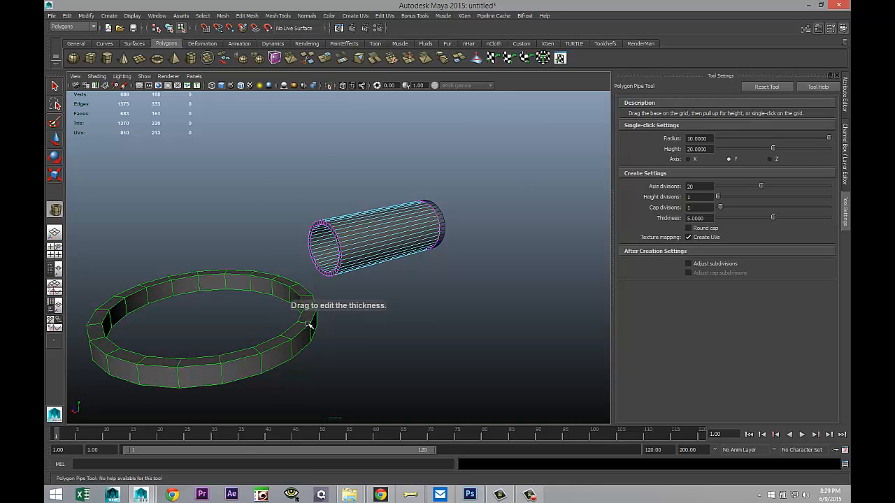
Rotate the new pipe 90 degrees about Z so that its axis runs parallel to the grooved pipe.
key("e")
left_click_drag(169, 308, 236, 282)
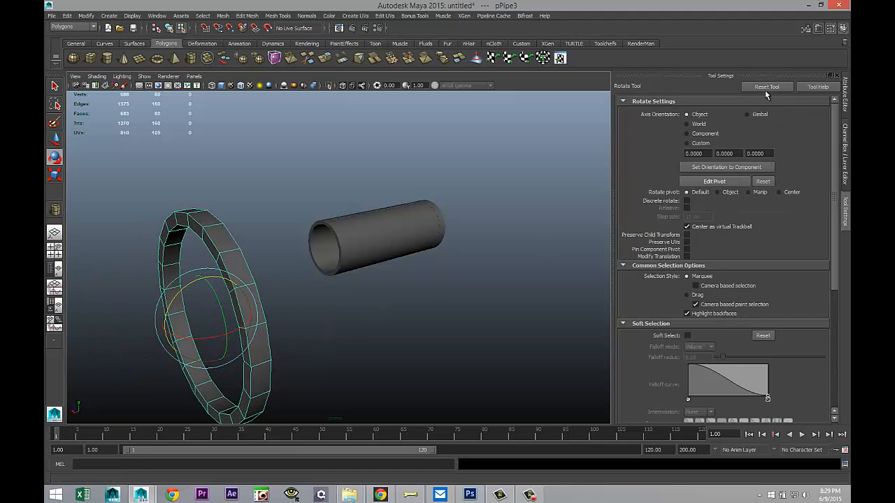
key("ctrl+a")
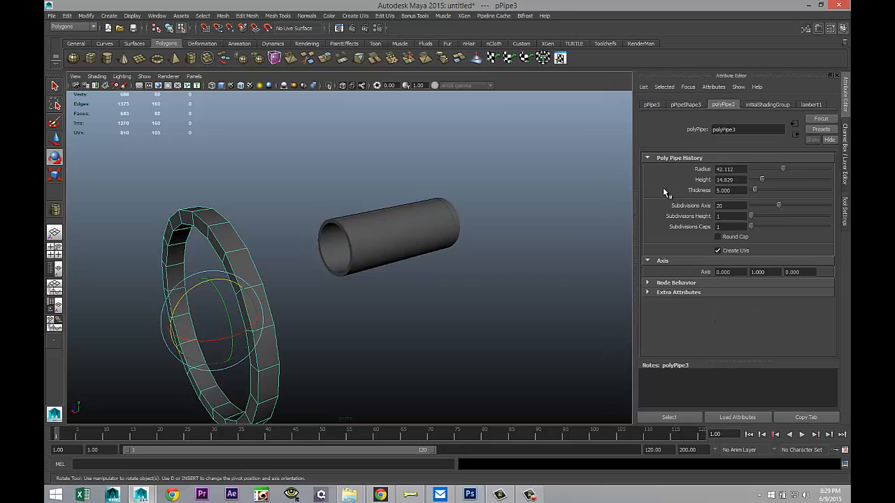
left_click(652, 106)
left_click(796, 179)
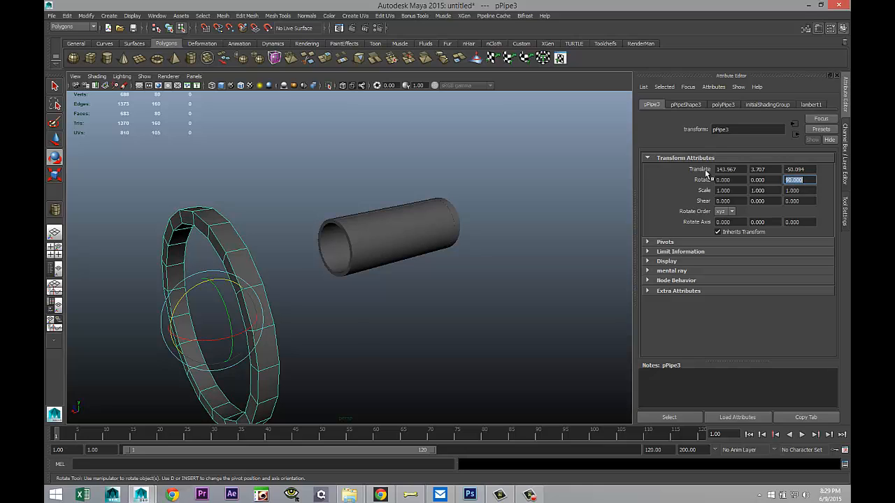
left_click(773, 180)
Set the new pipe's axis subdivisions to 40.
left_click(55, 250)
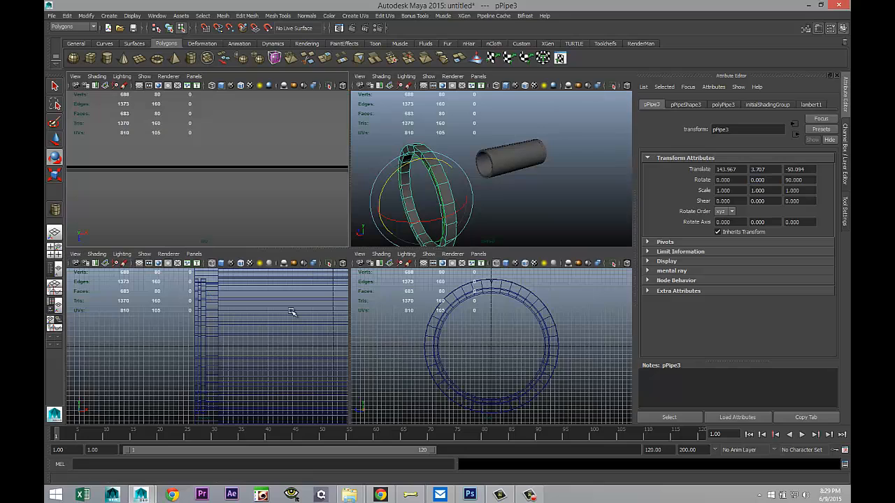
key("space")
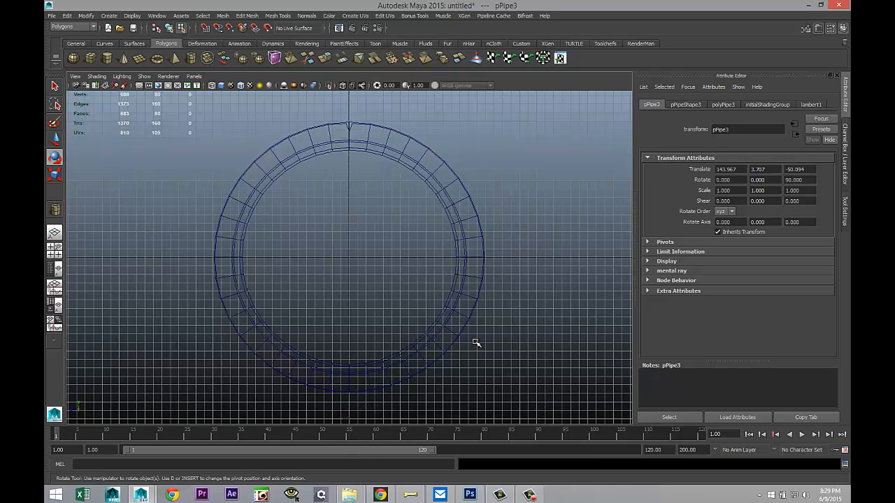
key("f")
scroll(477, 343, "down", 1)
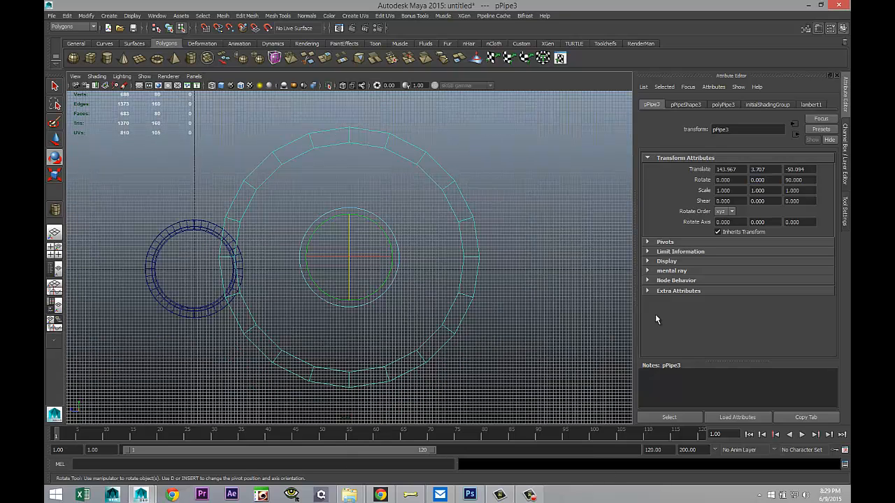
left_click(725, 104)
double_click(739, 208)
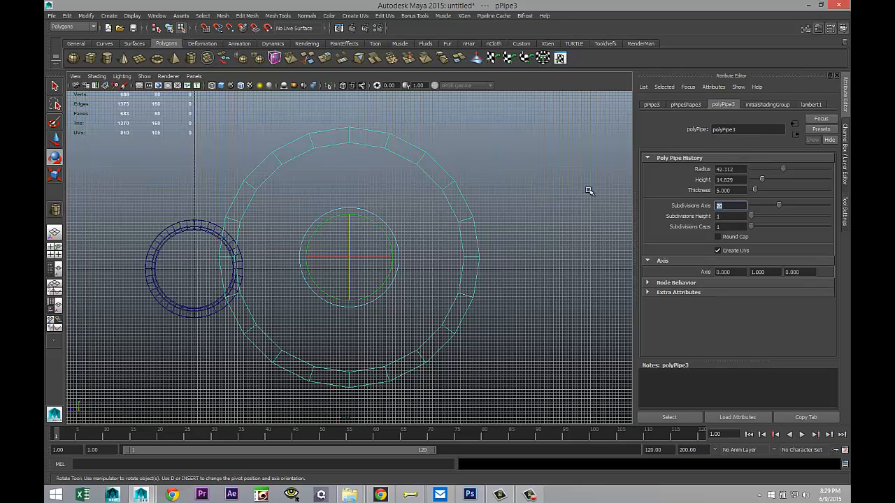
key("Return")
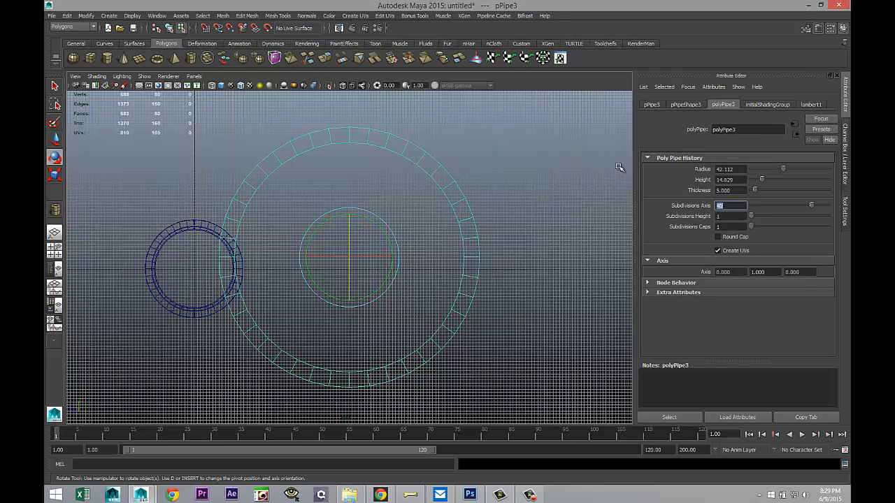
Centre the new pipe on the origin by setting its X, Y and Z translation to 0.
left_click(653, 106)
left_click_drag(745, 171, 656, 160)
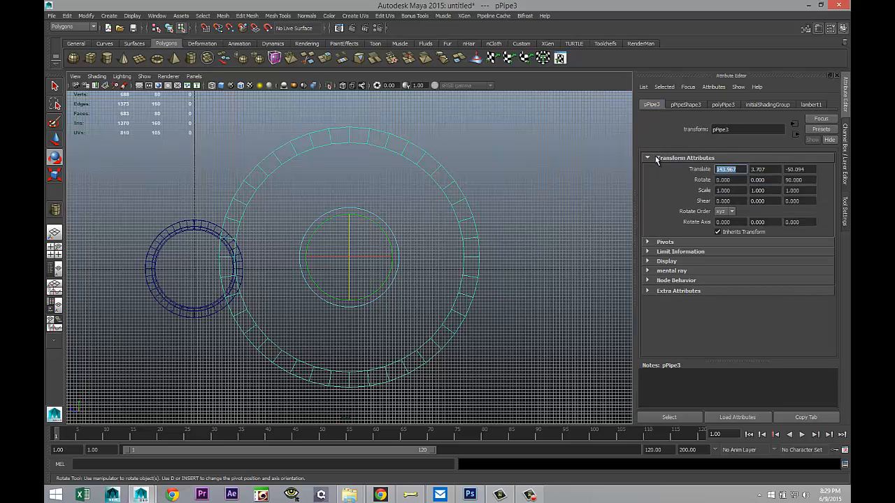
type("0")
key("Tab")
left_click_drag(815, 171, 750, 168)
type("0")
left_click(767, 170)
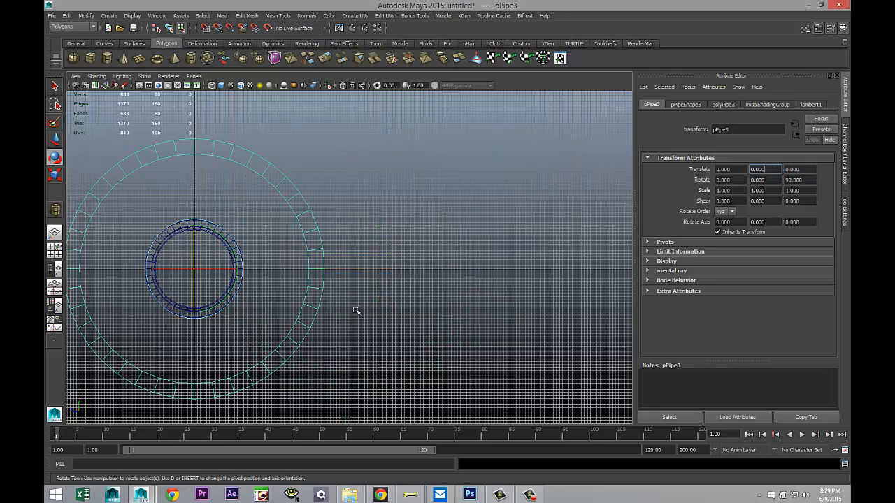
Scale the new pipe down uniformly to about 0.371 to match the grooved pipe's diameter.
left_click(326, 277)
key("r")
right_click_drag(315, 295, 354, 263)
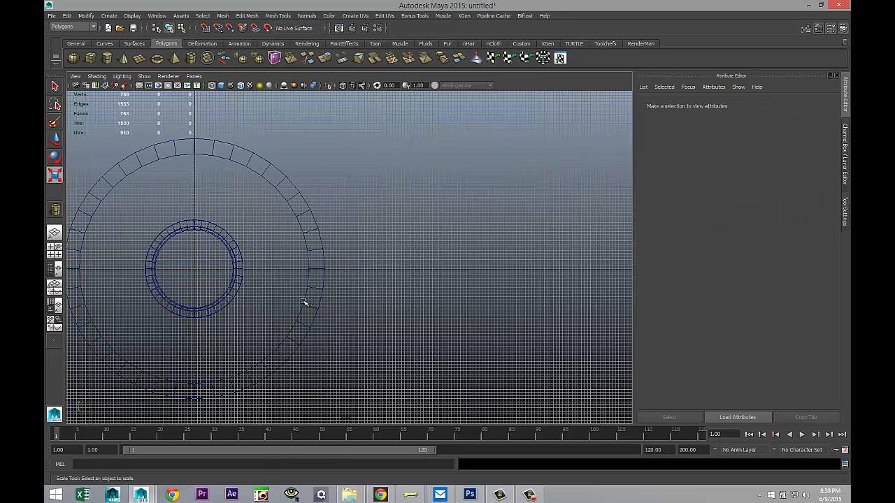
left_click(306, 304)
left_click_drag(195, 271, 77, 273)
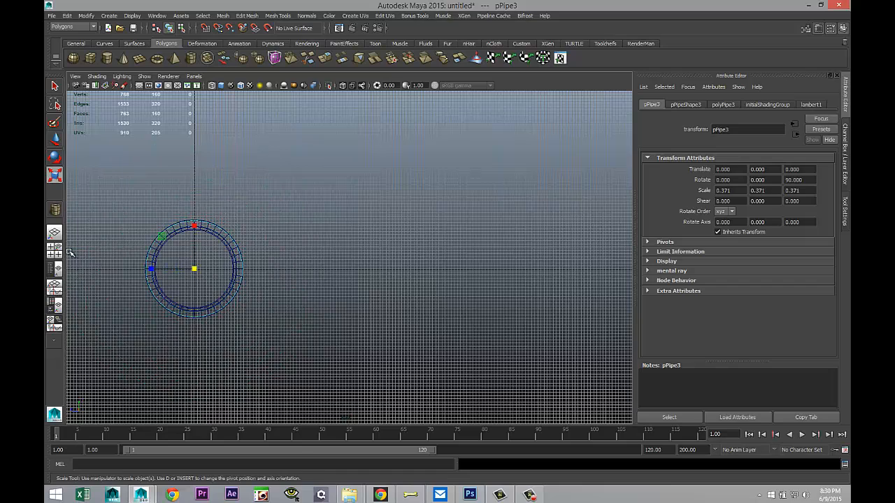
Move the new ring along X to about 54.321 so that it caps the free end of the grooved pipe.
left_click(53, 250)
key("space")
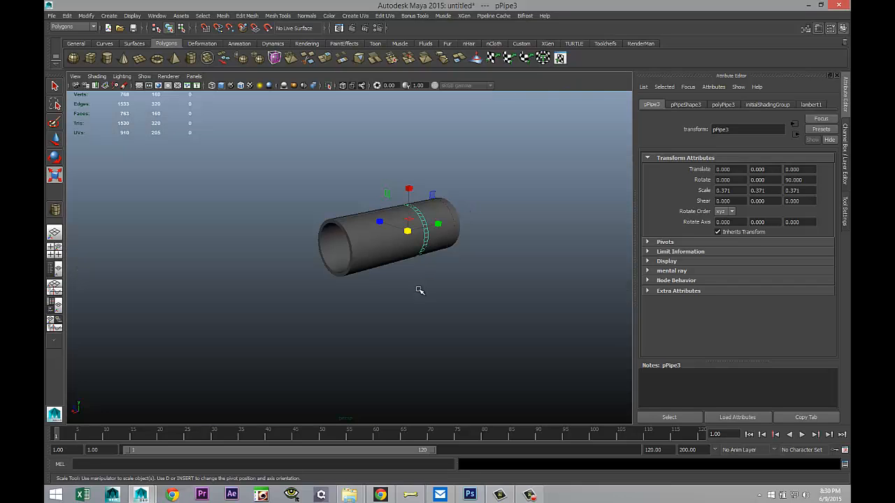
key("w")
left_click_drag(370, 246, 292, 268)
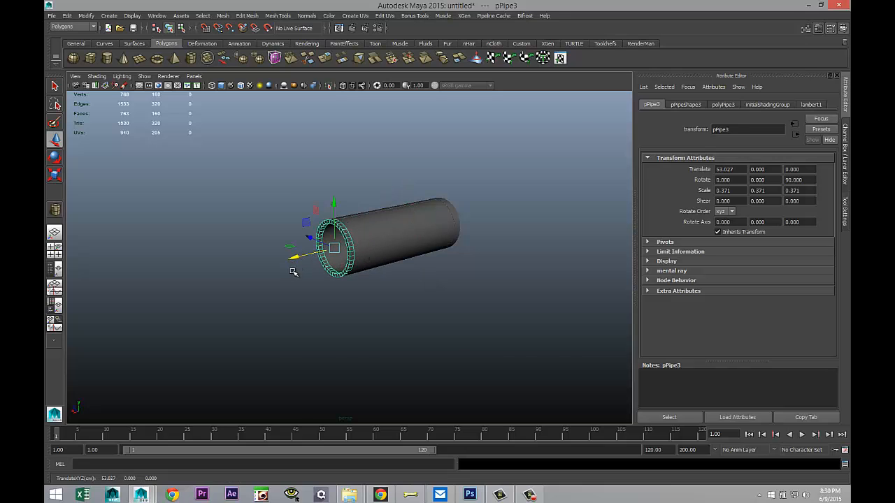
key("f")
left_click_drag(425, 335, 410, 343, "alt")
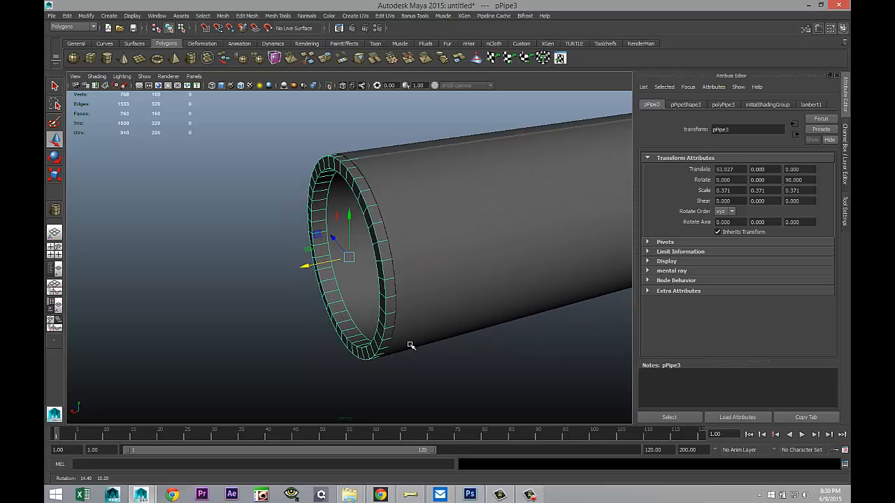
left_click_drag(305, 265, 295, 272)
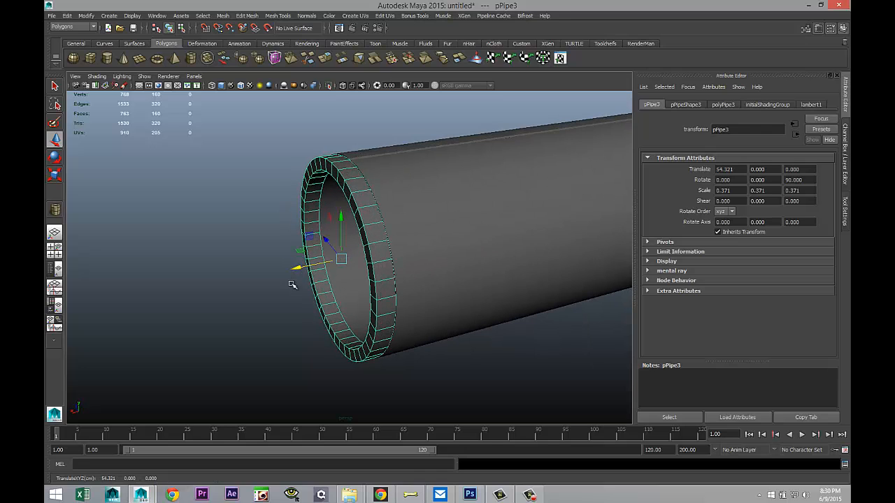
Fine-tune the end ring's uniform scale to about 0.379 so that it fits the grooved pipe's outer surface.
left_click_drag(284, 322, 344, 316, "alt")
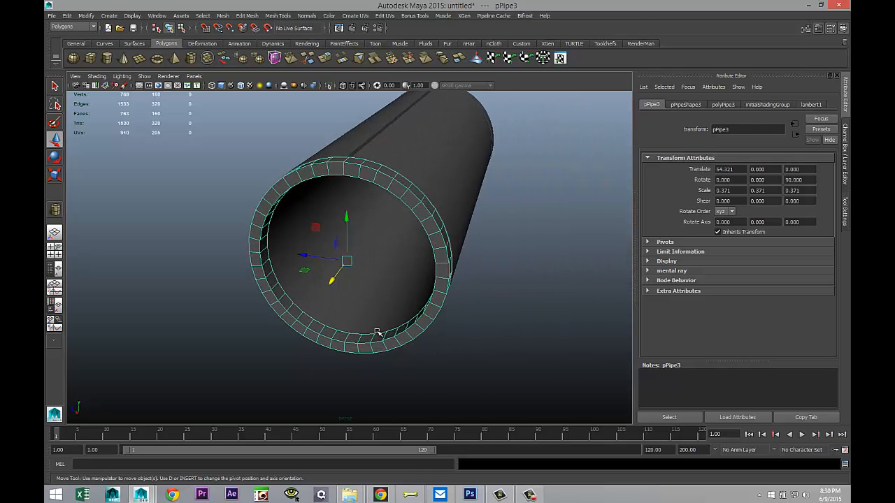
key("r")
left_click_drag(346, 267, 347, 266)
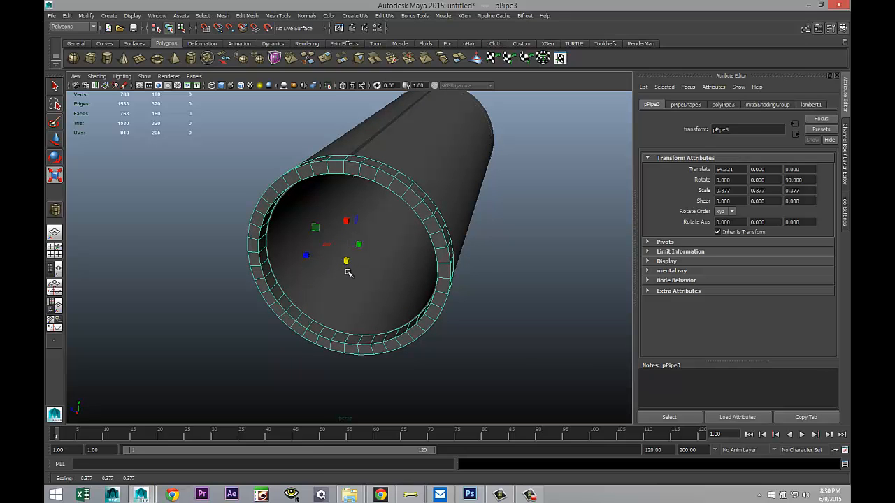
left_click_drag(420, 320, 314, 292, "alt")
scroll(270, 310, "up", 4)
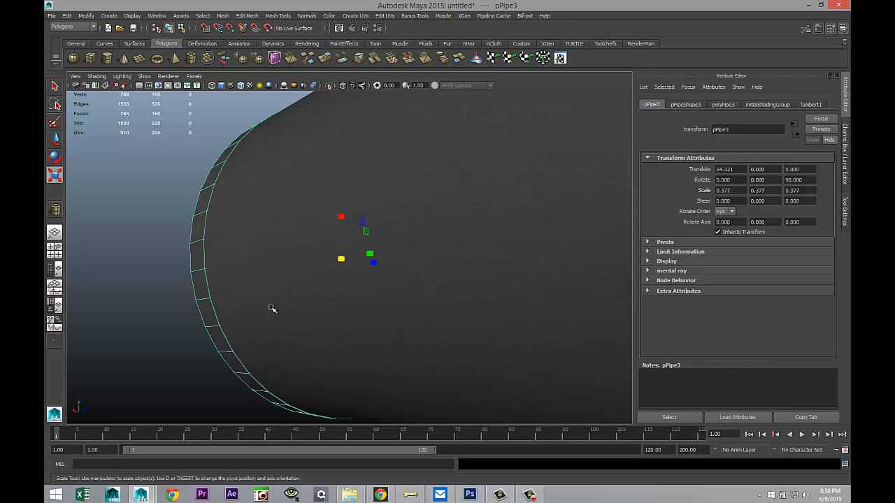
scroll(233, 304, "up", 1)
middle_click_drag(241, 304, 366, 321, "alt")
scroll(332, 318, "up", 2)
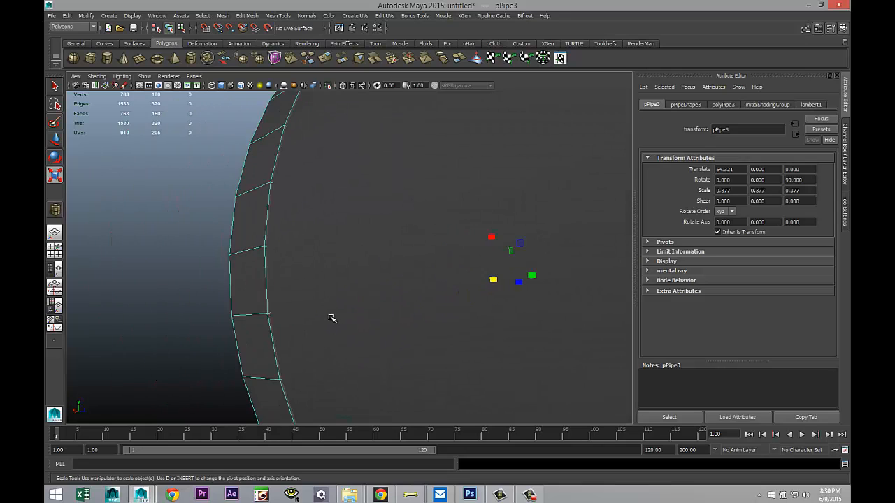
left_click_drag(524, 284, 525, 286)
Insert an edge loop around the end ring's front face, close to its inner rim.
scroll(172, 246, "down", 5)
left_click_drag(191, 272, 366, 291, "alt")
left_click_drag(441, 322, 412, 337, "alt")
middle_click_drag(412, 337, 514, 364, "alt")
left_click(278, 16)
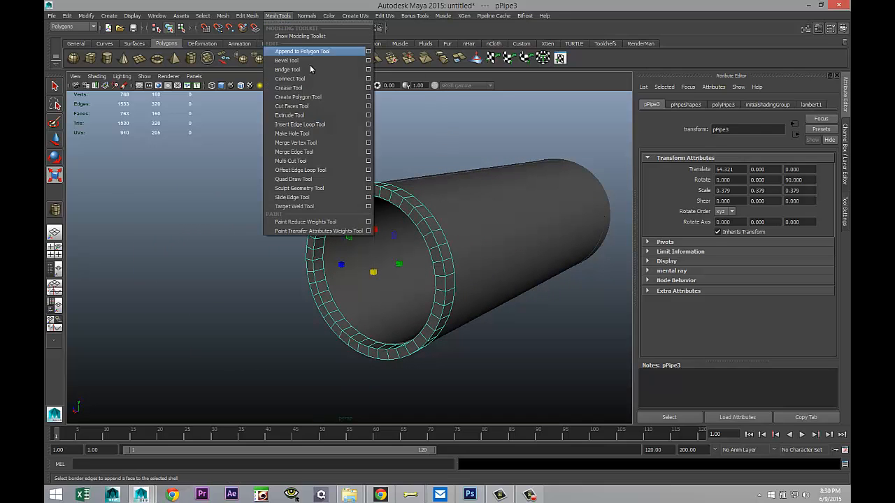
left_click(346, 123)
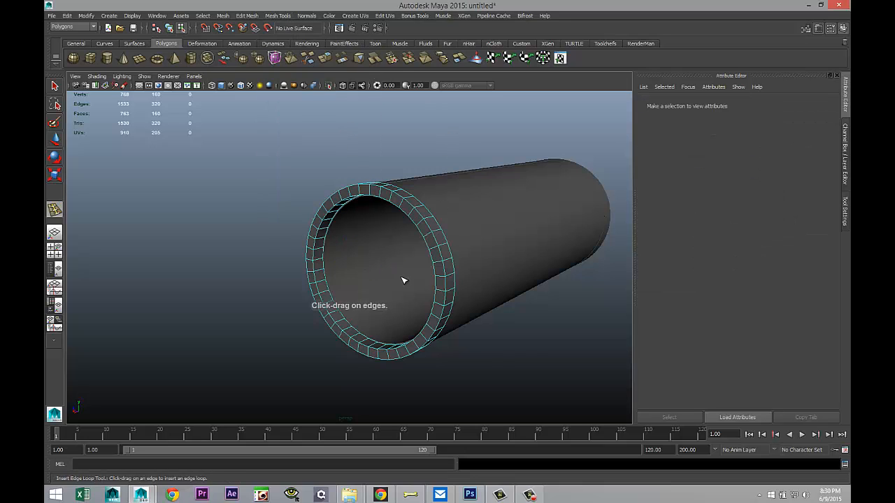
scroll(419, 258, "up", 1)
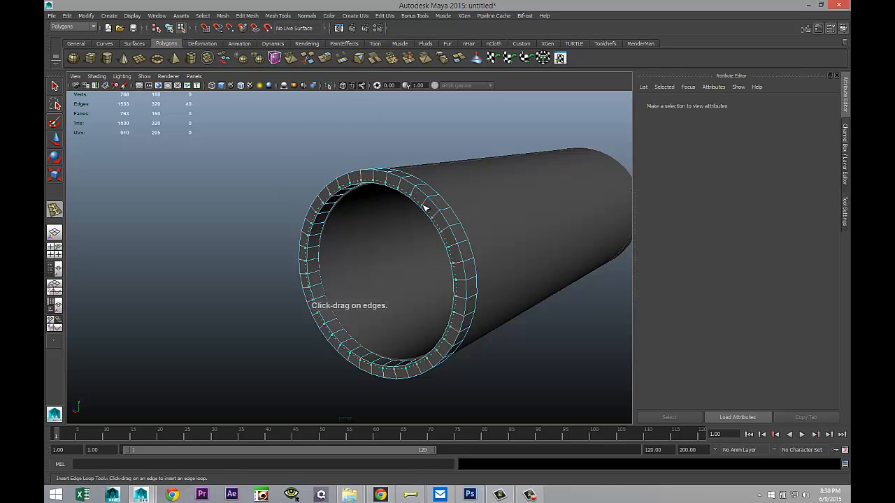
left_click(427, 208)
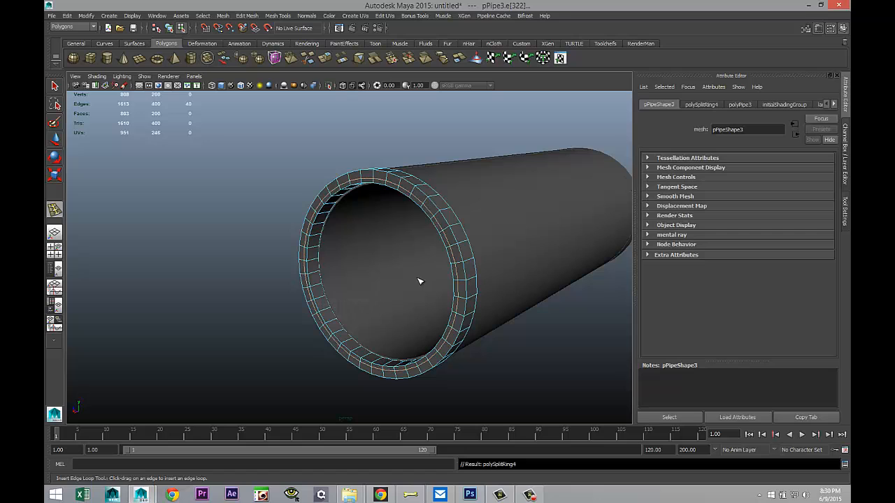
Select the inner loop of faces on the end ring's front, extrude it, move it outward along X, and clear the selection.
key("q")
scroll(442, 207, "up", 2)
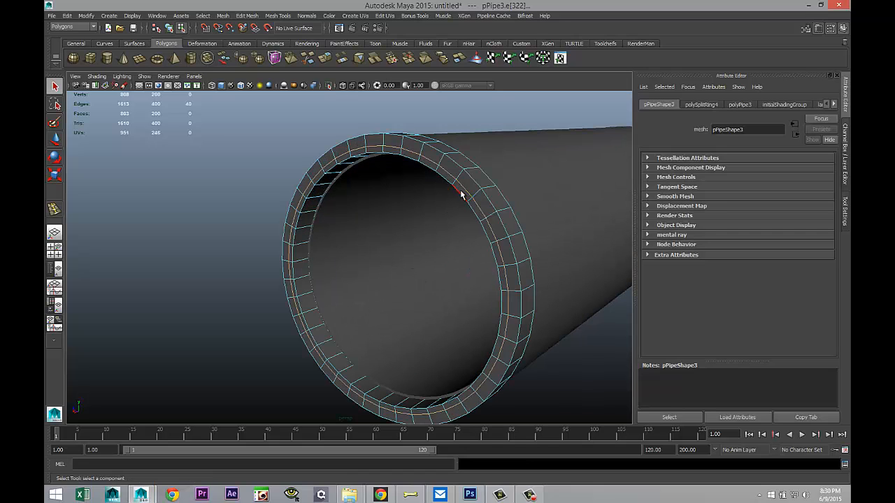
right_click(460, 191)
left_click(457, 213)
left_click(459, 193)
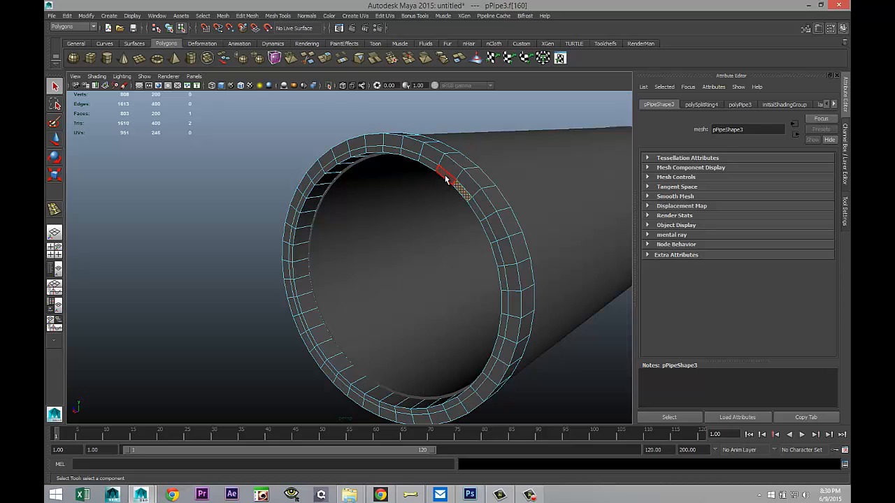
double_click(446, 179, "shift")
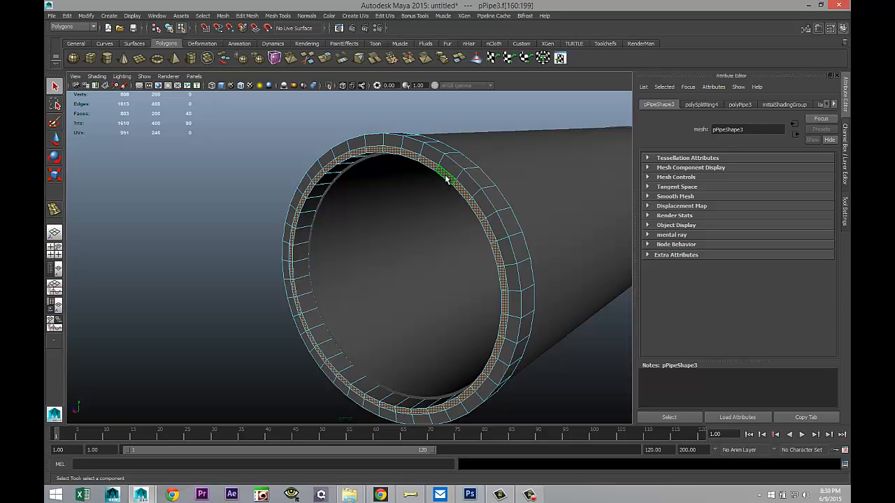
left_click(246, 15)
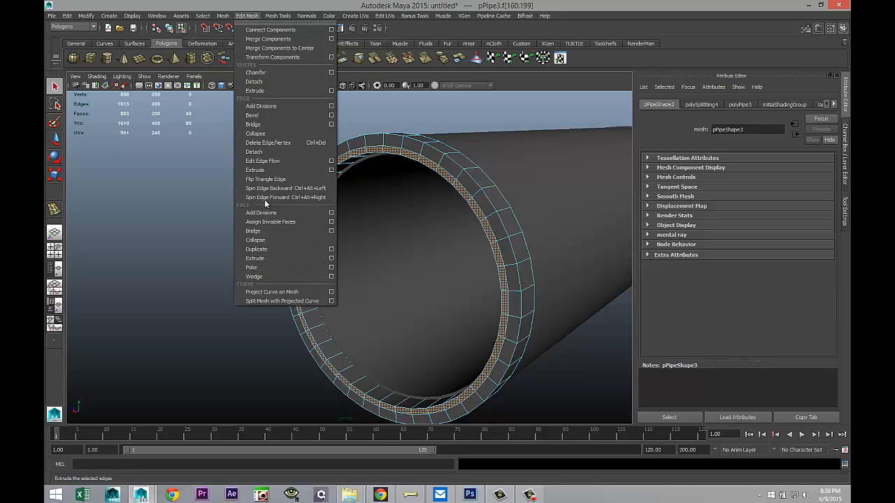
left_click(277, 258)
key("w")
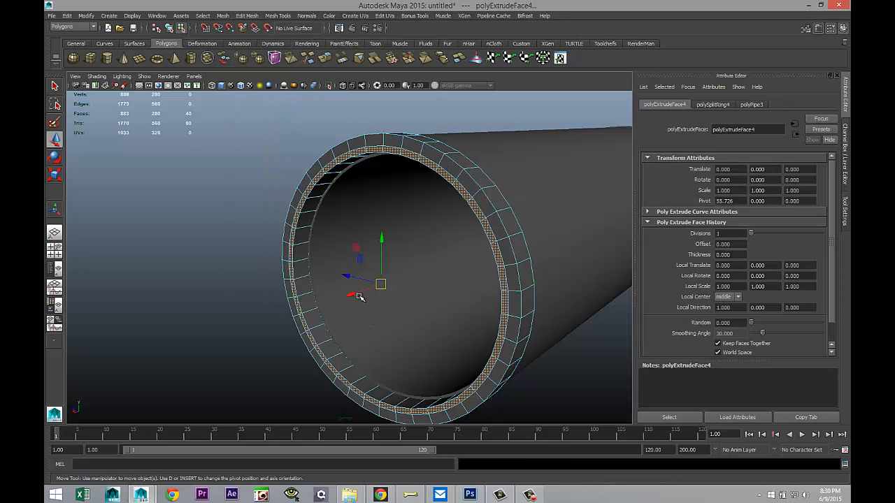
left_click_drag(373, 287, 340, 301)
left_click(219, 296)
key("f")
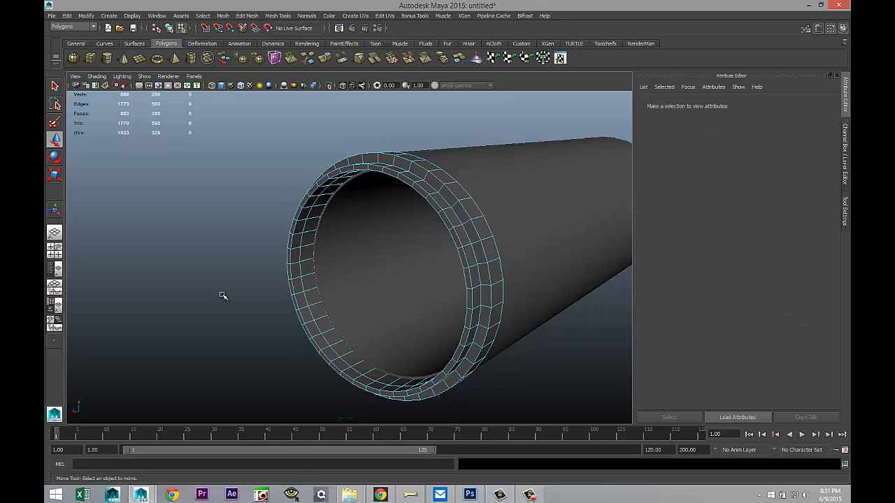
Select the ringed short pipe at the opposite end in object mode and turn on its smooth mesh preview.
left_click_drag(414, 321, 383, 256, "alt")
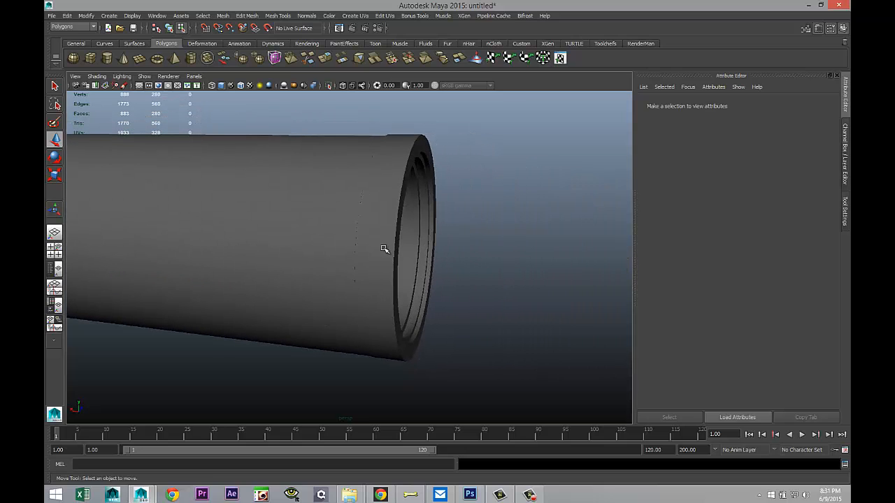
left_click(392, 220)
left_click_drag(460, 326, 384, 294, "alt")
left_click(314, 221)
right_click_drag(314, 221, 320, 208)
left_click(407, 340)
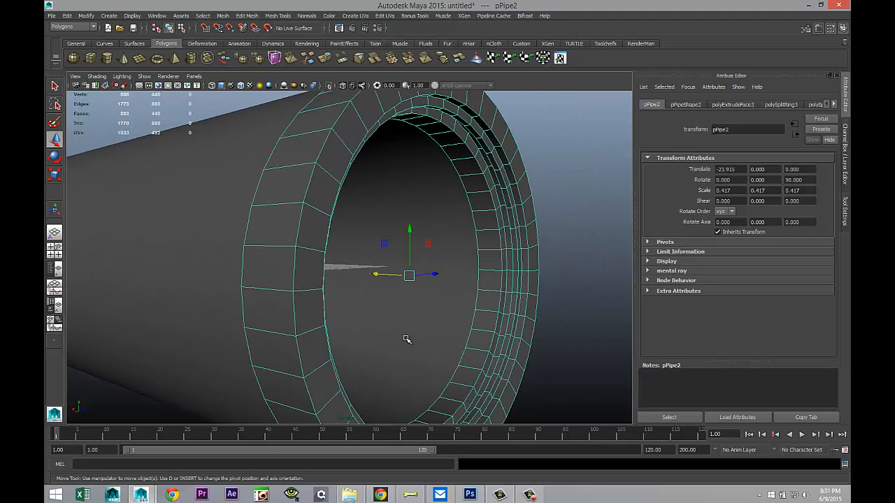
key("3")
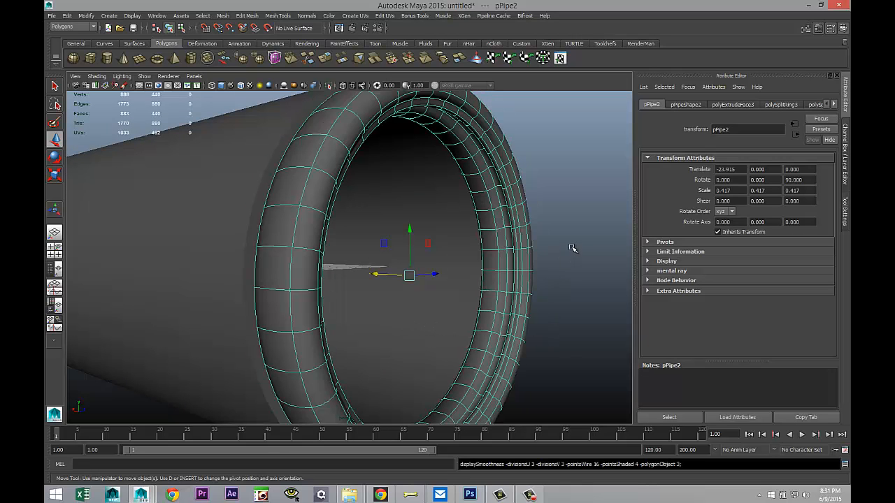
Check the ringed short pipe's smoothed shape unselected, then reselect the pipe and turn off its smooth mesh preview.
left_click(572, 247)
scroll(511, 304, "down", 4)
scroll(313, 320, "up", 3)
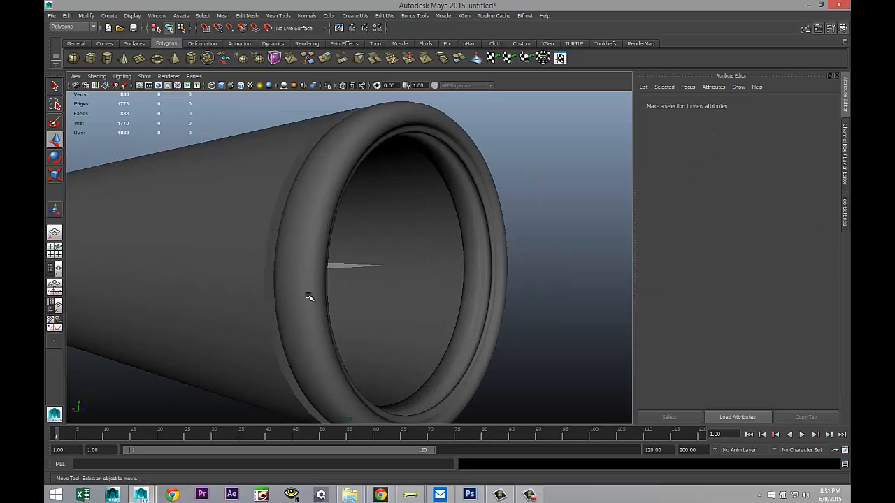
left_click(312, 300)
key("1")
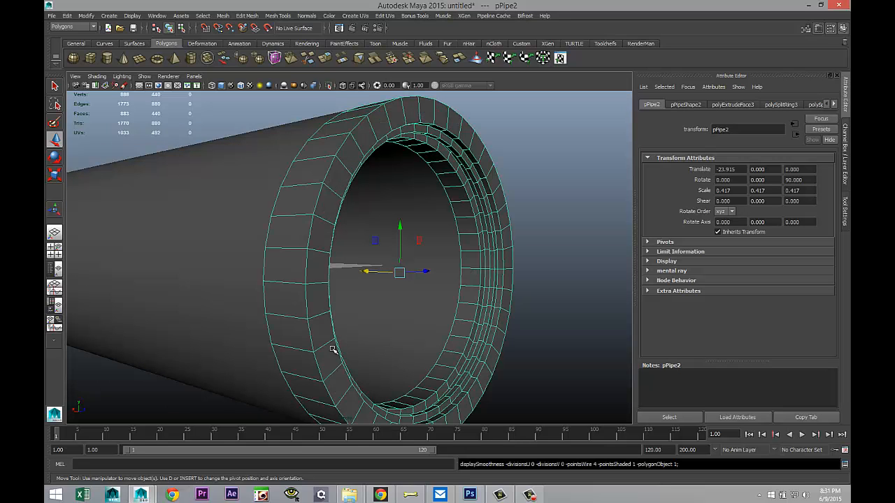
Insert supporting edge loops close to both edges of the ringed short pipe's outer band.
left_click_drag(293, 325, 344, 325, "alt")
left_click(273, 17)
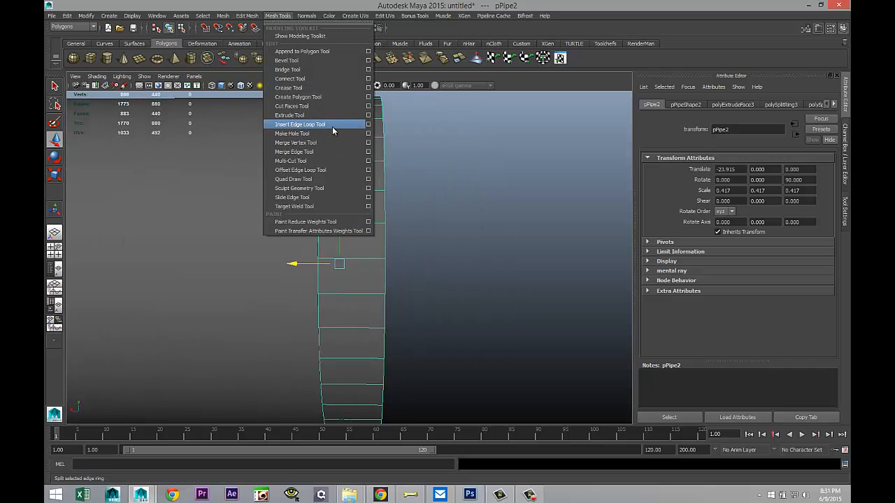
left_click(332, 127)
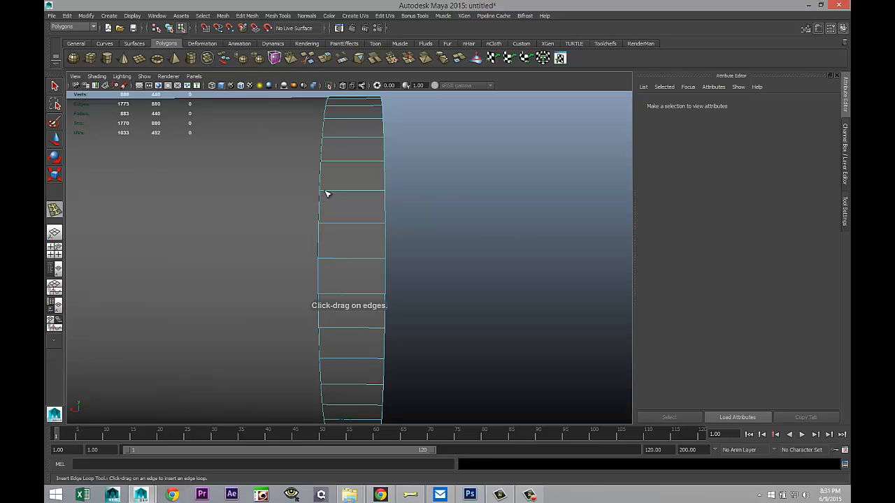
left_click_drag(326, 194, 385, 194)
Insert supporting edge loops beside the edges of the stepped rings inside the short pipe's opening.
left_click_drag(442, 297, 321, 221, "alt")
left_click_drag(408, 257, 323, 248, "alt")
scroll(323, 248, "up", 2)
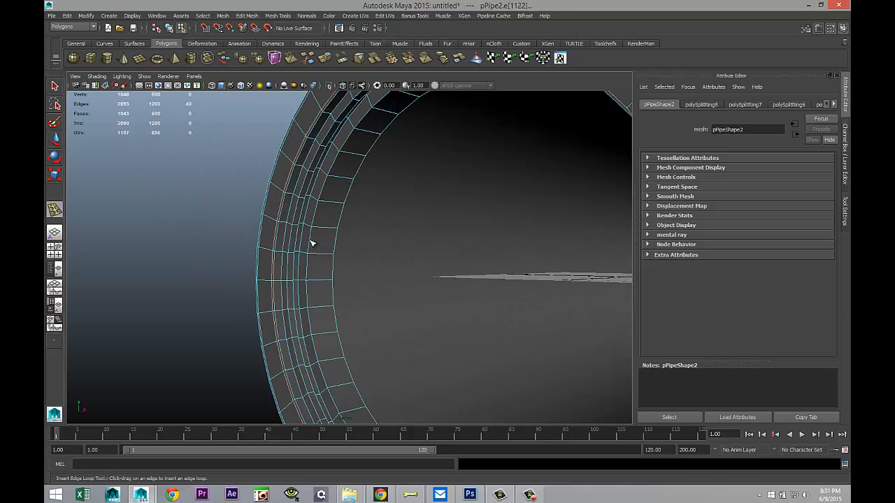
scroll(308, 242, "up", 1)
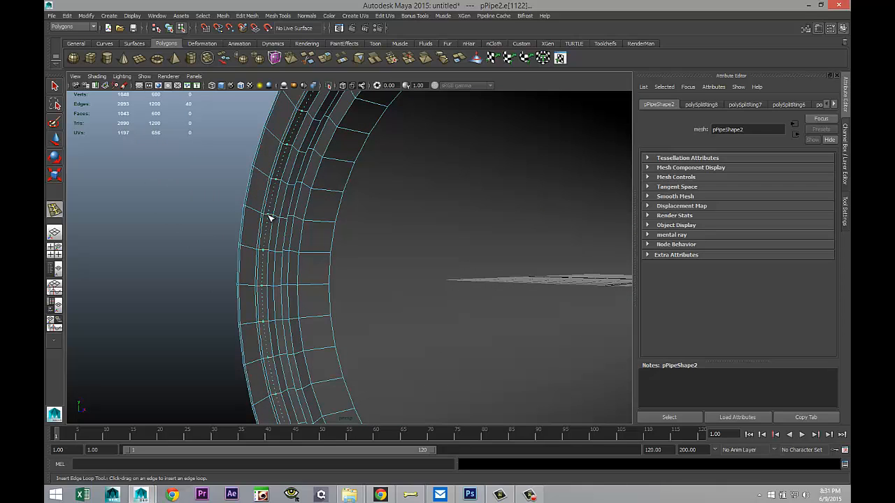
left_click_drag(267, 217, 286, 221)
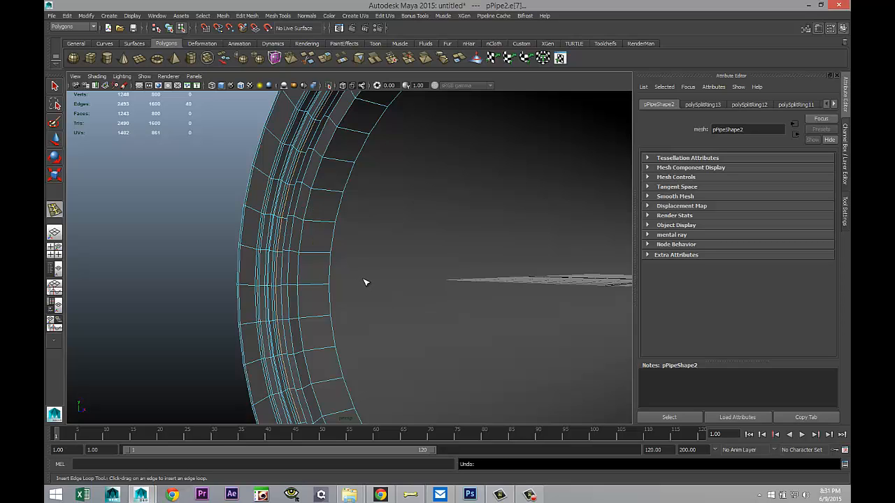
scroll(334, 279, "up", 3)
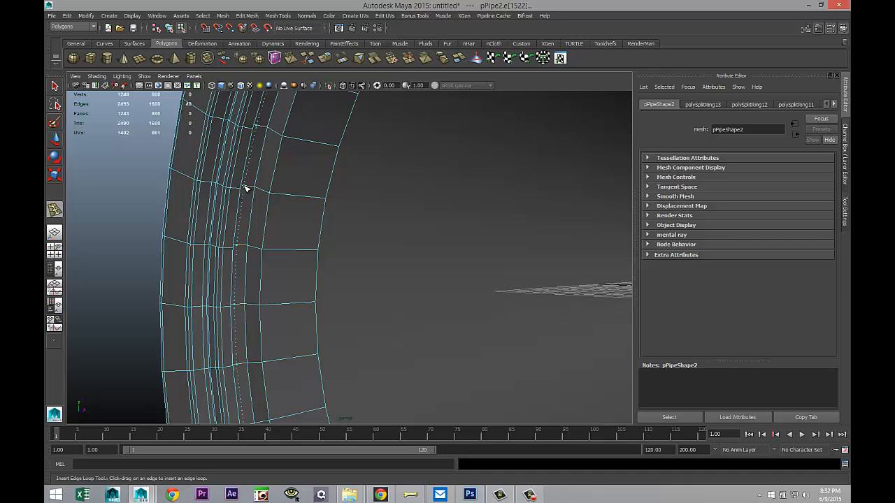
left_click_drag(246, 189, 255, 190)
Return the ringed short pipe to object mode and clear the selection.
left_click_drag(295, 253, 299, 189, "alt")
scroll(330, 259, "down", 6)
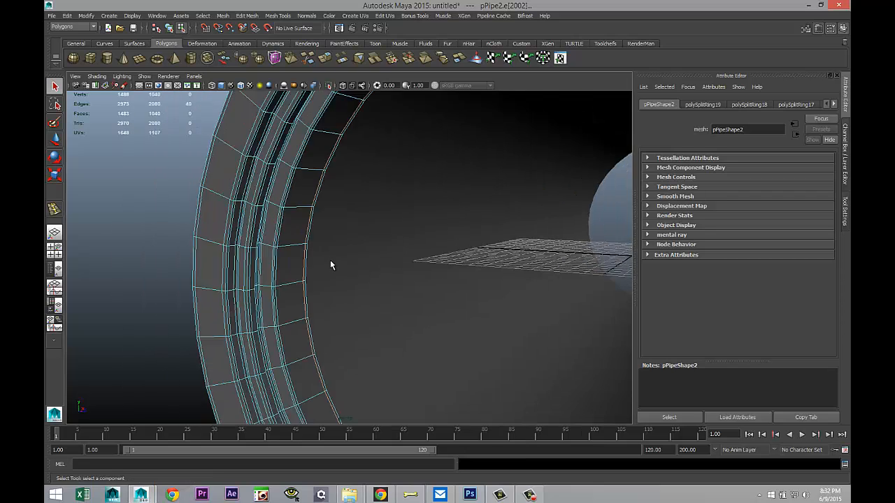
left_click_drag(329, 262, 329, 225, "alt")
right_click_drag(330, 226, 349, 215)
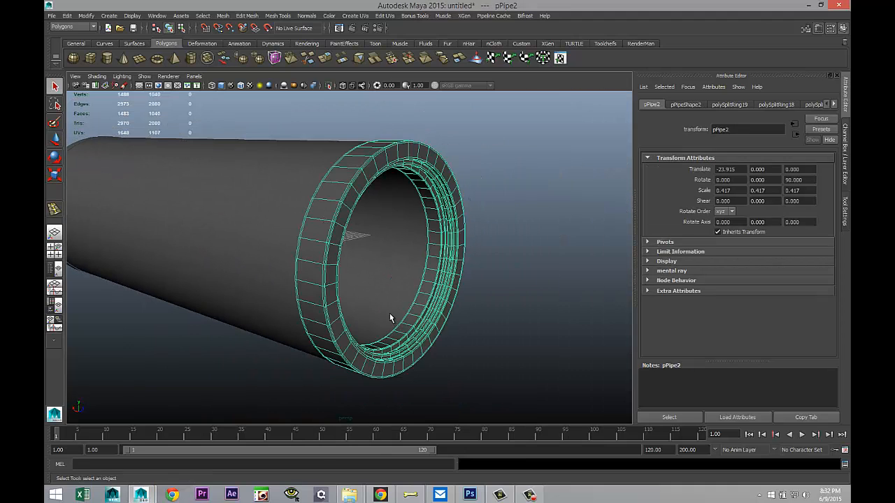
left_click(474, 335)
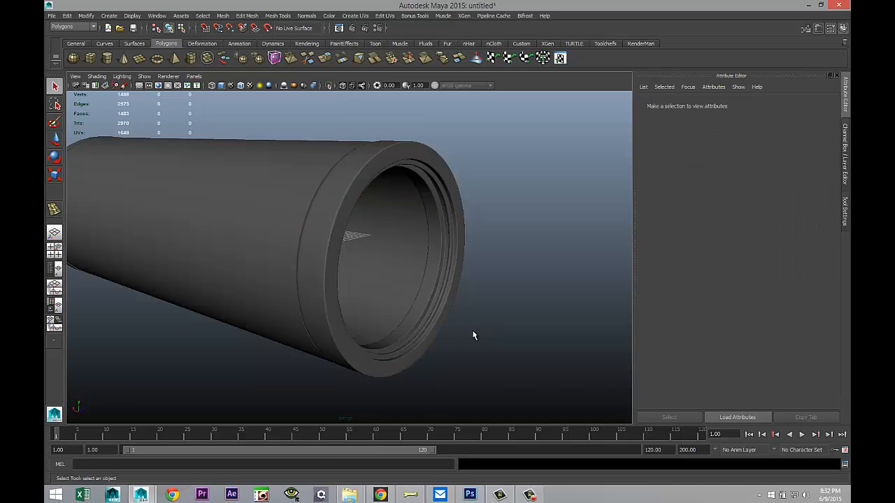
Select the stepped end ring at the opposite end and insert edge loops near both edges of its wide outer band.
scroll(473, 335, "up", 3)
left_click_drag(440, 352, 412, 310, "alt")
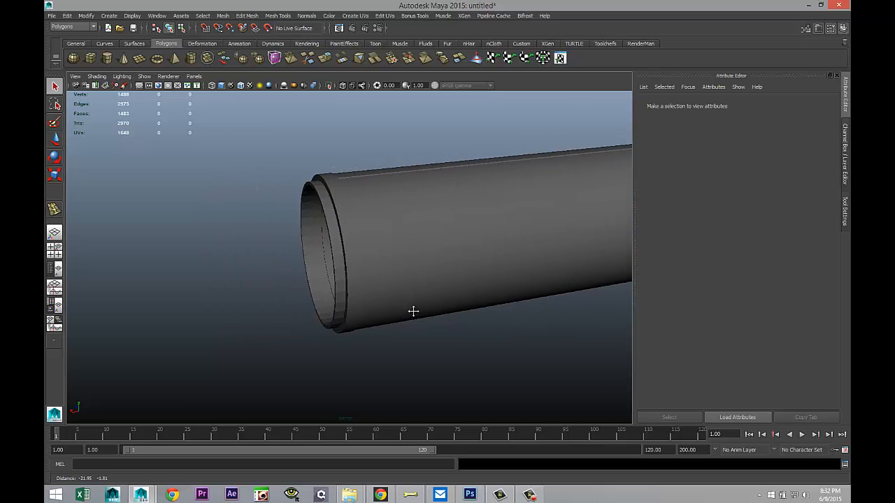
left_click(336, 259)
right_click_drag(336, 280, 424, 321, "alt")
left_click_drag(440, 298, 420, 283, "alt")
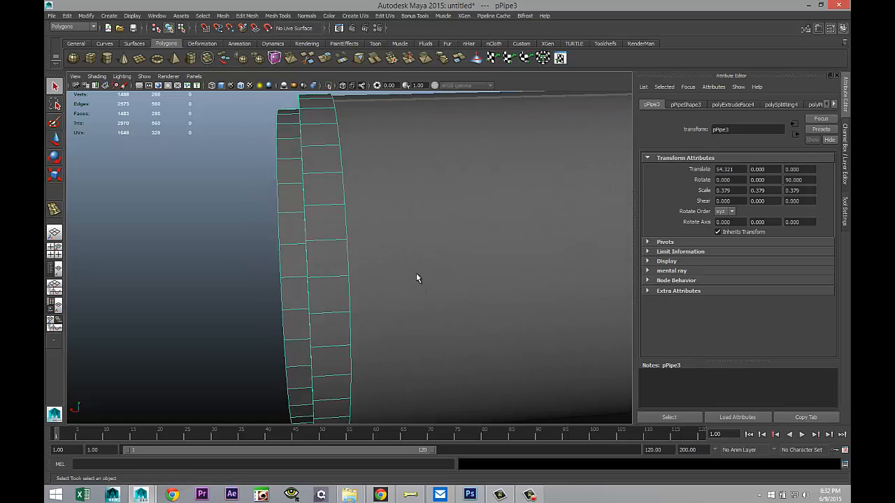
left_click(278, 17)
left_click(286, 86)
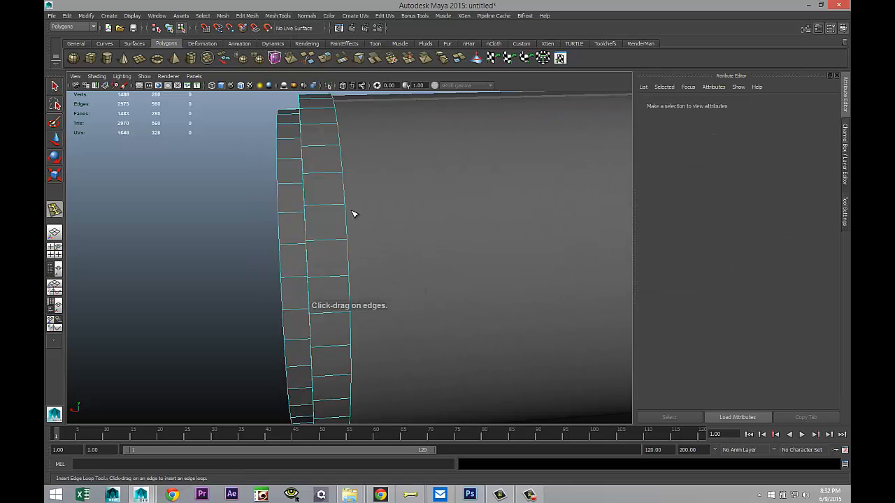
scroll(337, 181, "up", 3)
left_click_drag(342, 173, 279, 172)
Insert supporting edge loops near both edges of the end ring's narrower stepped outer band.
middle_click_drag(279, 172, 348, 209, "alt")
scroll(349, 210, "up", 3)
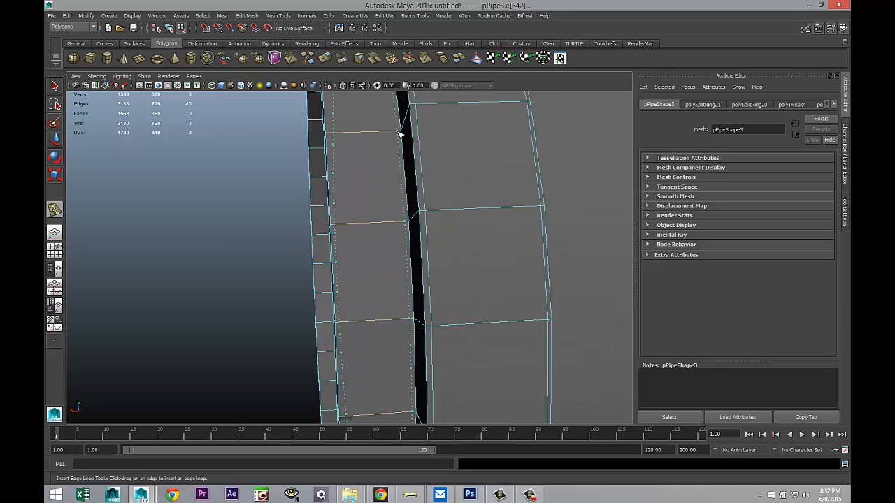
left_click_drag(400, 134, 328, 134)
Insert supporting edge loops near both edges of the end ring's step face and its front rim face.
left_click_drag(287, 191, 350, 190, "alt")
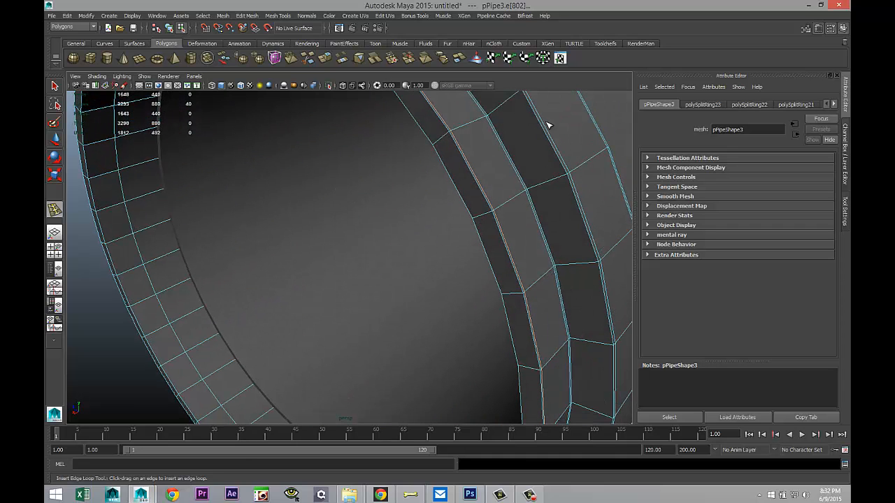
left_click_drag(565, 178, 531, 193)
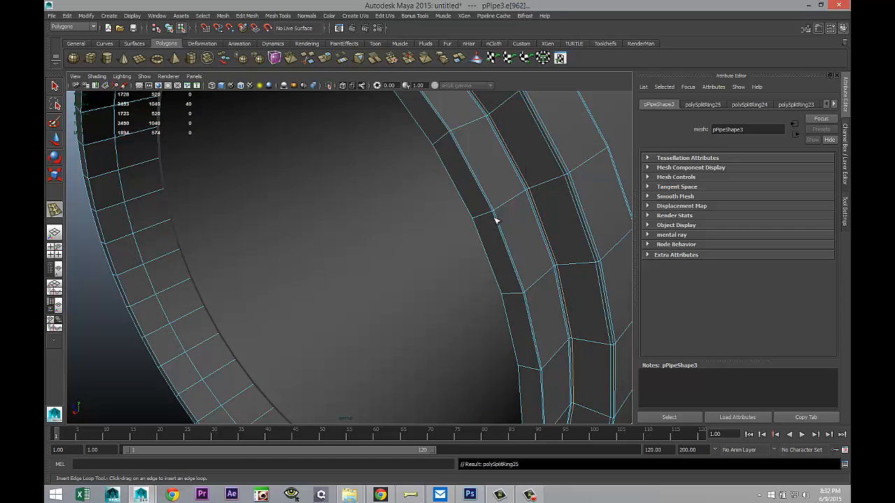
left_click_drag(492, 216, 481, 232)
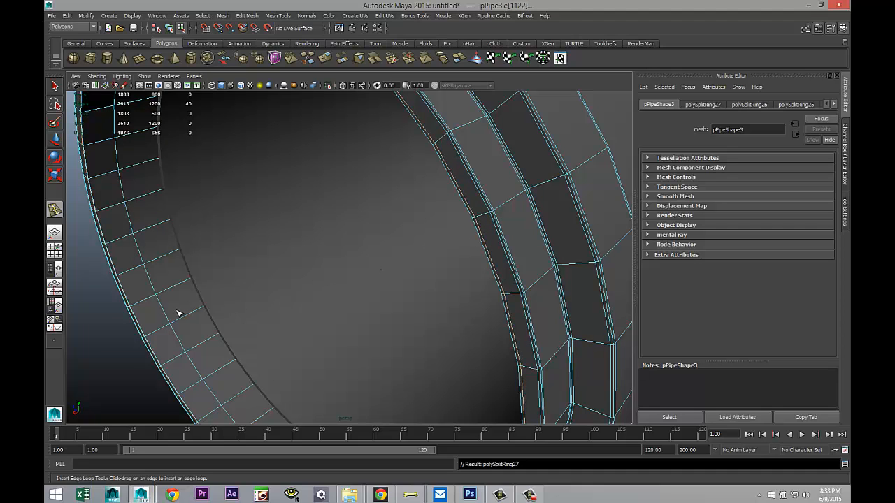
Insert supporting edge loops near the outer and inner ends of the end ring's inside wall.
scroll(168, 312, "up", 2)
middle_click_drag(156, 307, 385, 308, "alt")
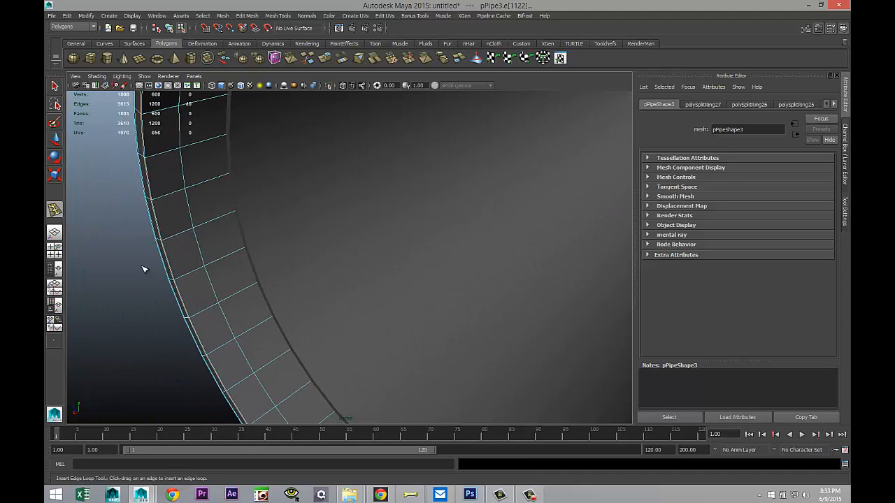
left_click_drag(181, 278, 178, 280)
left_click_drag(240, 253, 249, 261)
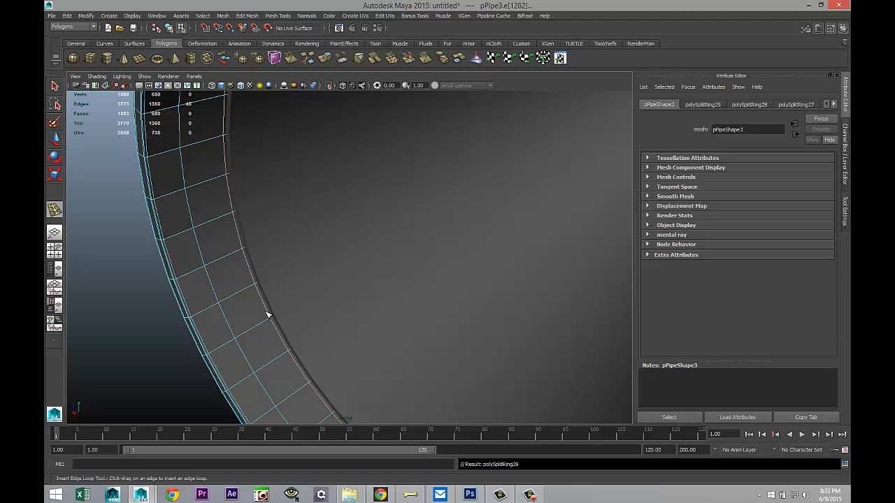
Select the end ring in object mode, turn on its smooth mesh preview, and clear the selection.
key("q")
right_click_drag(209, 283, 245, 266)
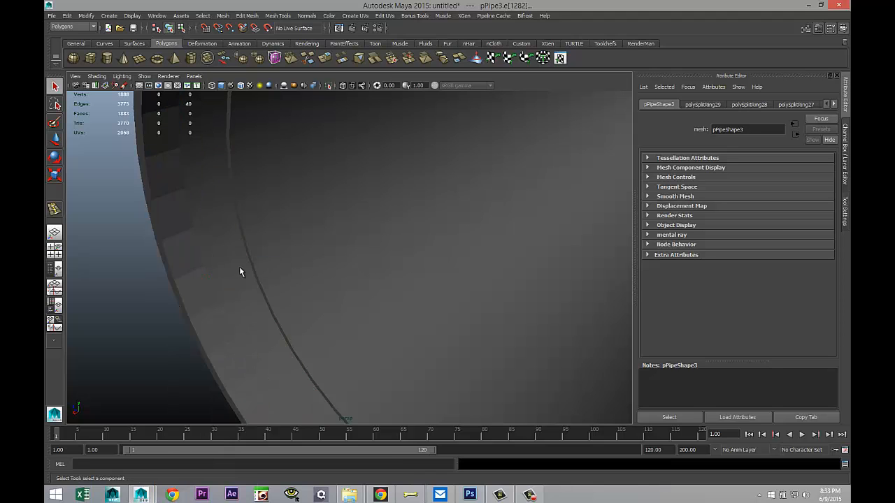
left_click(239, 333)
scroll(239, 332, "down", 4)
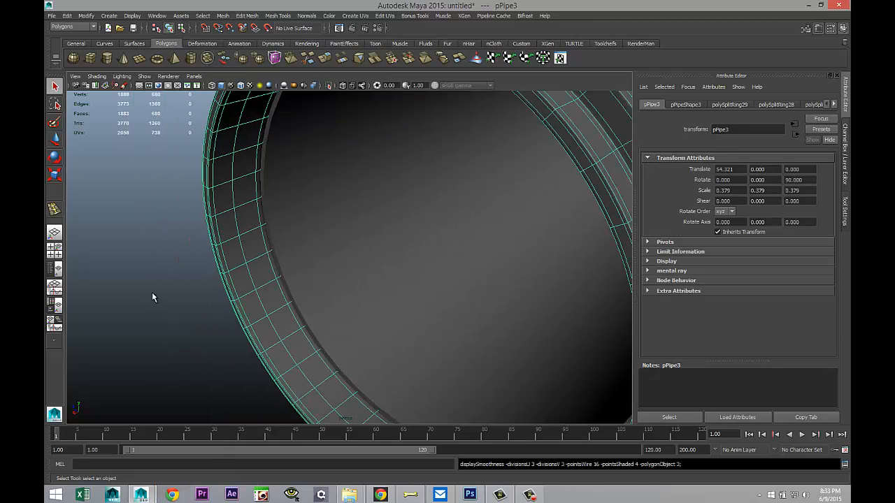
left_click(169, 289)
Examine the smoothed end ring and its fit on the long pipe from several angles and distances.
scroll(169, 289, "down", 3)
left_click_drag(346, 313, 314, 307, "alt")
scroll(242, 256, "down", 5)
mouse_move(251, 308)
left_mouse_down("alt")
mouse_move(291, 312)
mouse_move(258, 315)
left_mouse_up("alt")
middle_click_drag(261, 312, 278, 275, "alt")
scroll(287, 279, "up", 3)
left_click_drag(253, 294, 273, 289, "alt")
middle_click_drag(273, 293, 286, 311, "alt")
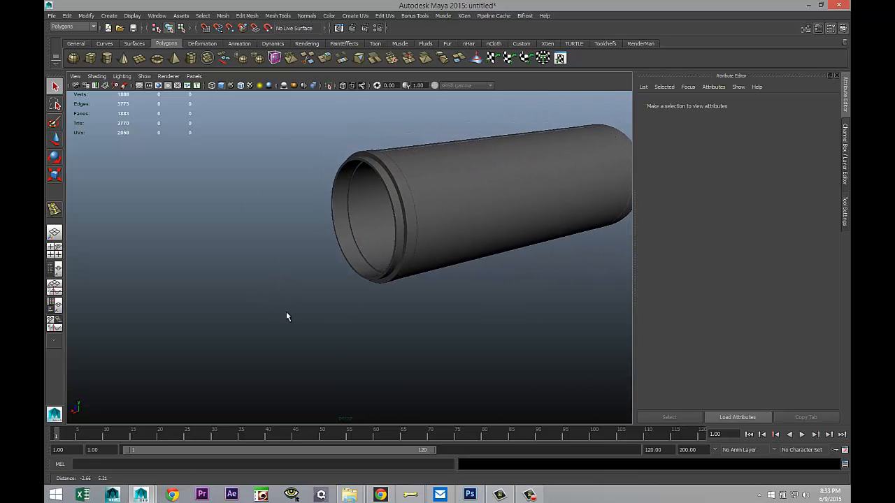
Create a polygon pipe beside the model with a radius of about 75 and a height of about 254.
left_click(190, 62)
scroll(224, 203, "down", 5)
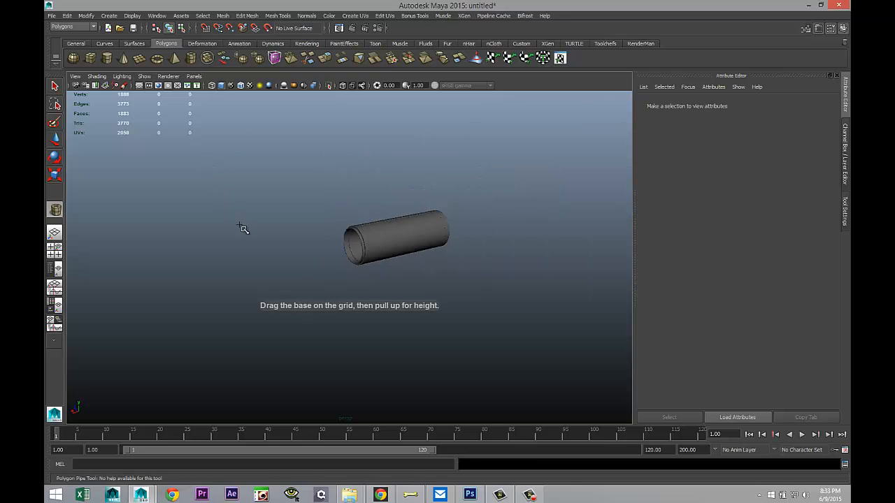
left_click_drag(223, 350, 308, 353)
left_click_drag(308, 353, 248, 184)
Rotate the new pipe to 90 degrees around Z so that it lies horizontally.
key("e")
left_click_drag(166, 256, 235, 230)
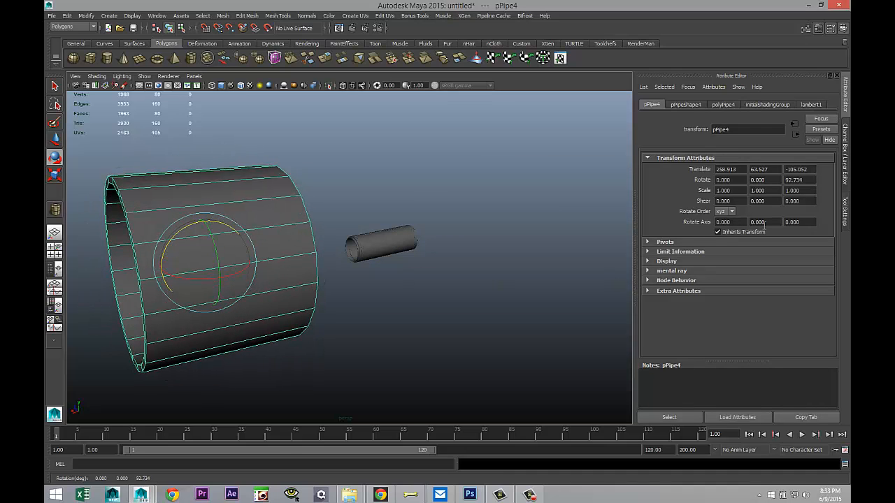
left_click(797, 180)
type("90")
key("Return")
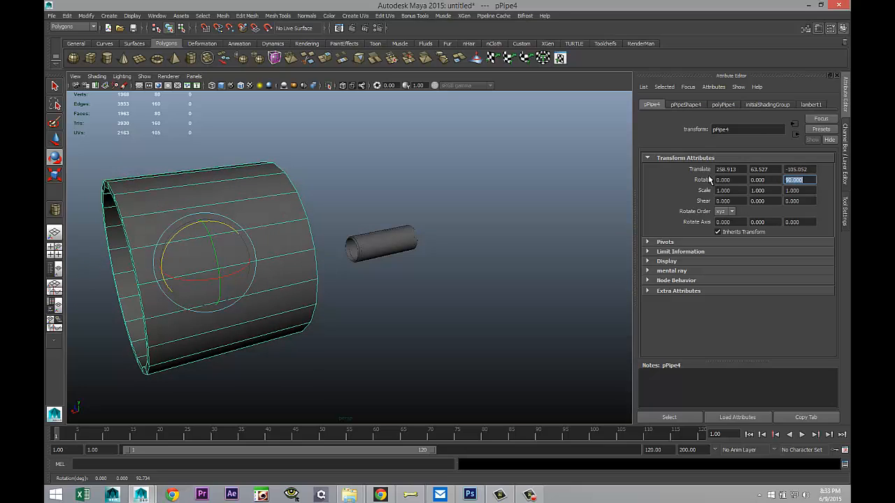
Set the new pipe's axis subdivisions to 40.
left_click(725, 106)
left_click_drag(740, 207, 610, 214)
type("40")
key("Return")
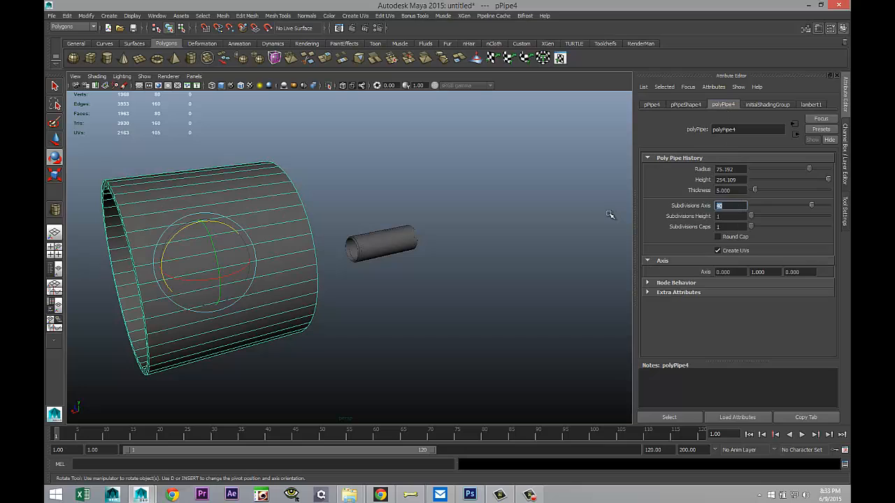
Center the new pipe at the origin by setting its X, Y and Z translation to 0.
left_click(650, 105)
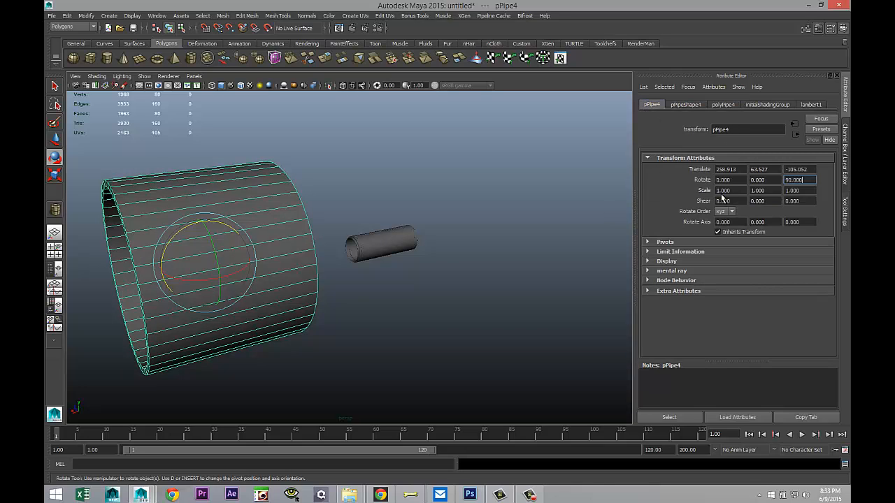
left_click(741, 170)
type("0")
key("Tab")
type("0")
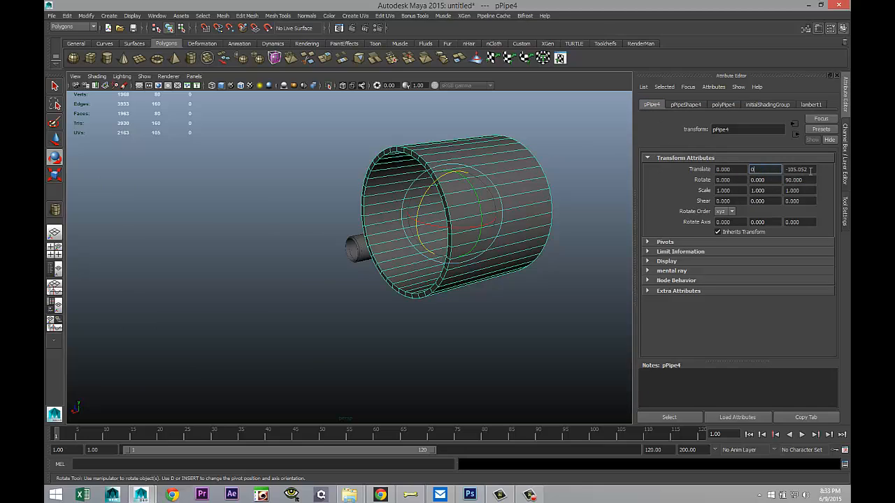
key("Tab")
type("0")
left_click(767, 169)
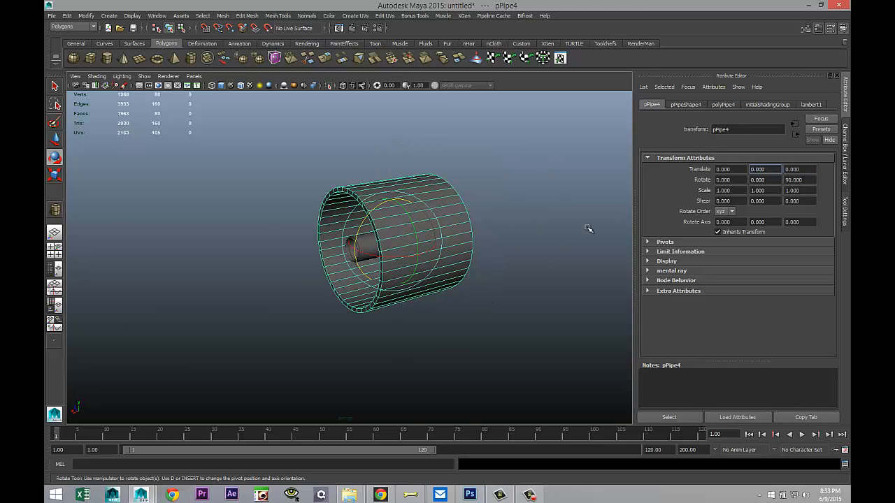
Scale the new pipe uniformly to about 0.177 and move it along X to about 68.5, beyond the stepped end ring.
left_click(530, 206)
left_click(402, 271)
key("r")
left_click_drag(391, 242, 310, 241)
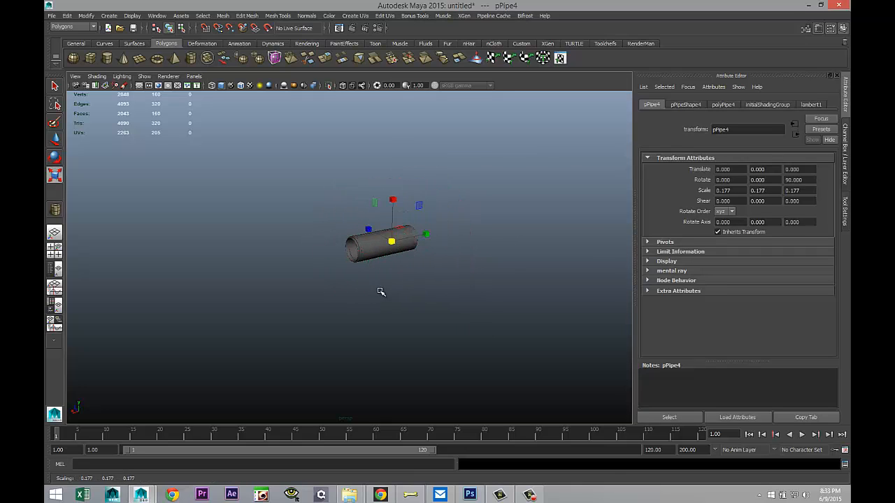
key("w")
left_click_drag(393, 251, 299, 260)
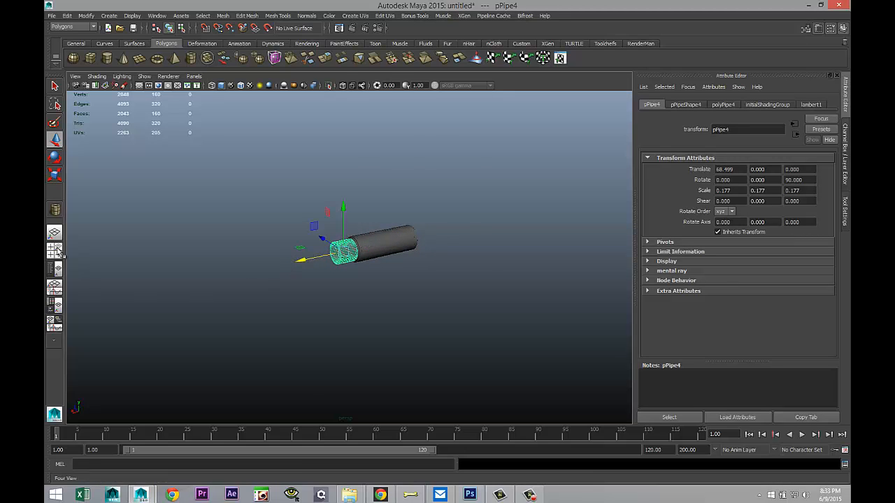
Move the new pipe along X to about 68.84 in the front view to adjust its gap from the stepped end ring.
left_click(52, 251)
key("space")
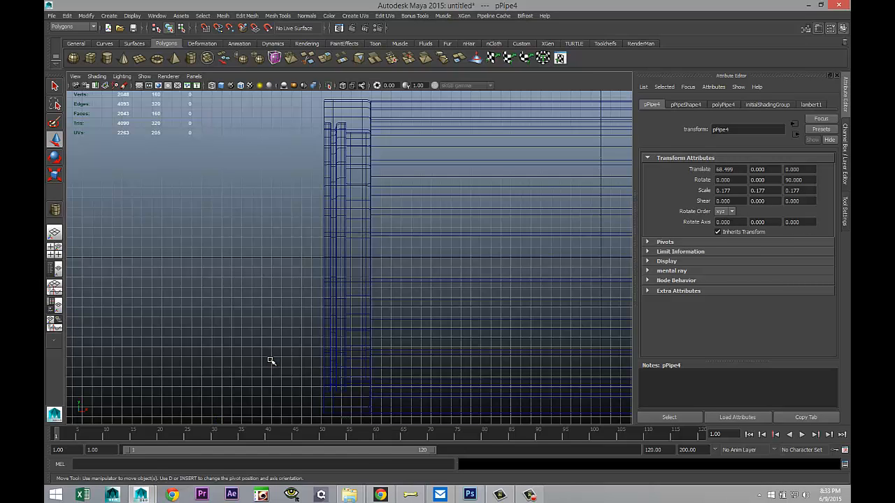
key("f")
scroll(270, 360, "down", 4)
scroll(299, 374, "down", 3)
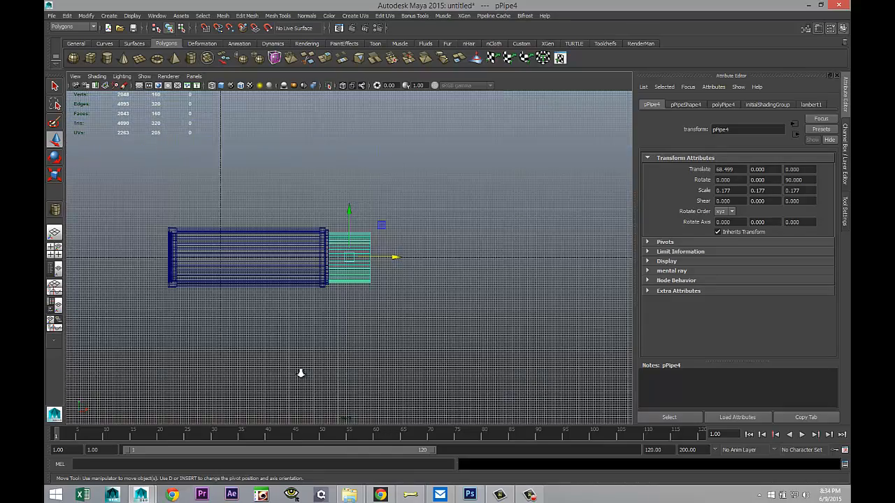
scroll(300, 374, "up", 6)
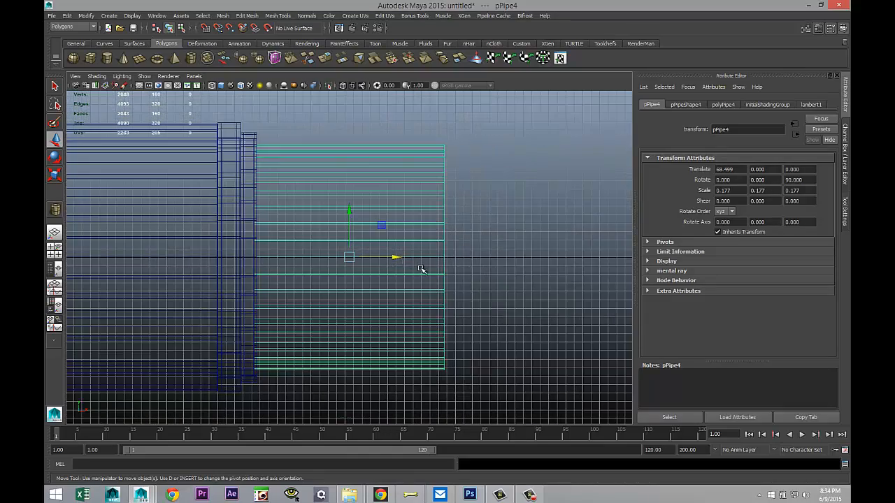
left_click_drag(397, 260, 399, 260)
Scale the new pipe uniformly to about 0.186 to fit it against the stepped end ring.
left_click(55, 250)
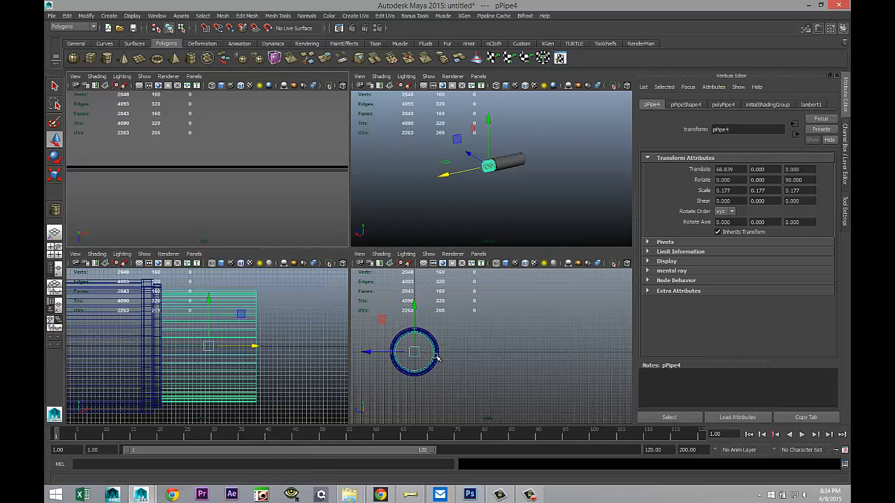
key("space")
key("f")
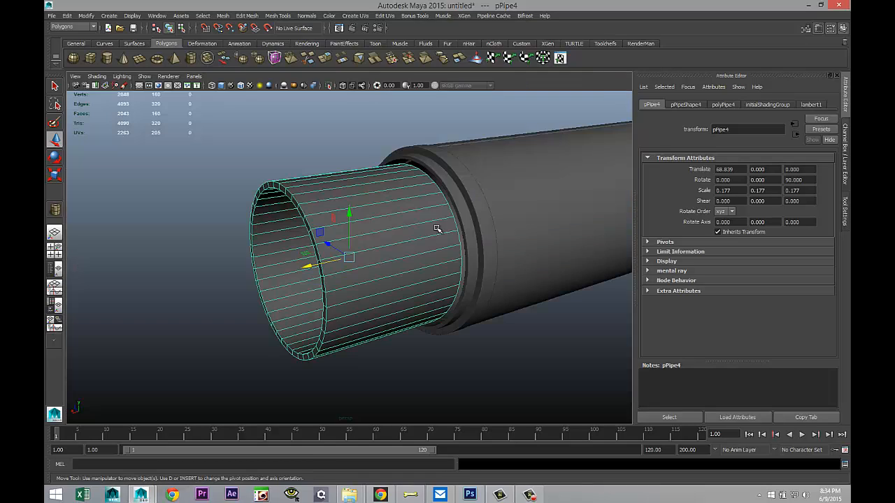
left_click_drag(437, 228, 505, 286, "alt")
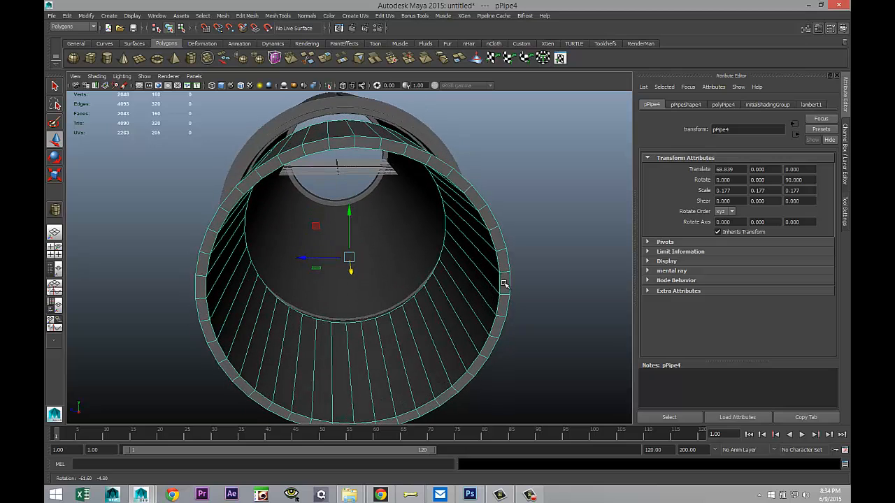
key("r")
left_click_drag(349, 259, 364, 262)
left_click_drag(302, 292, 289, 264, "alt")
left_click_drag(350, 260, 350, 258)
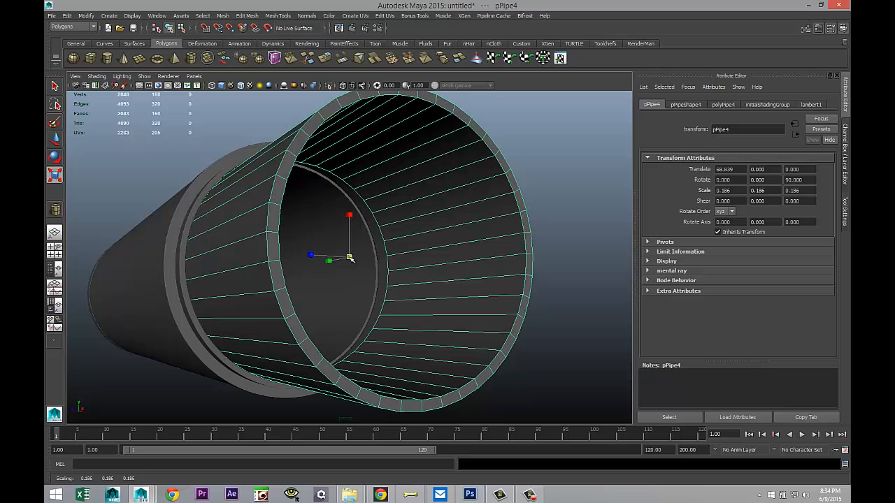
Lengthen the new pipe by moving its outer end vertices outward along X to about 110.
scroll(458, 285, "down", 5)
left_click_drag(515, 310, 382, 329, "alt")
middle_click_drag(382, 329, 303, 321, "alt")
scroll(320, 329, "down", 3)
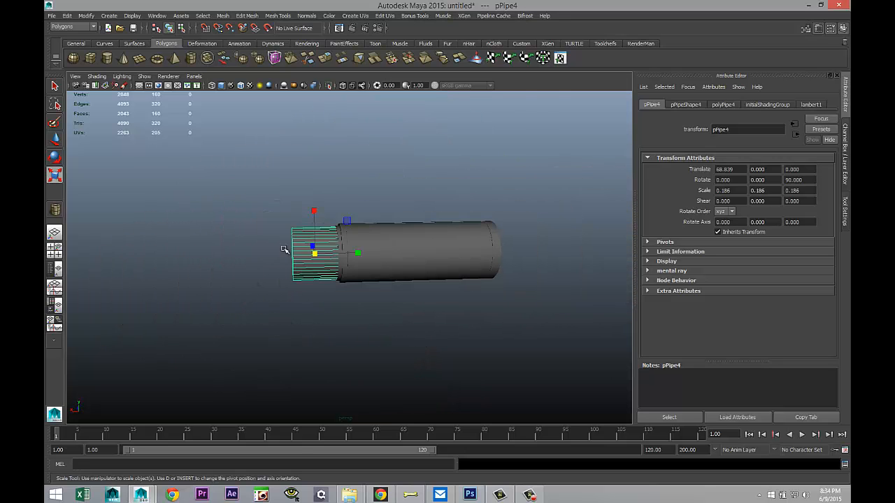
right_click_drag(296, 256, 262, 256)
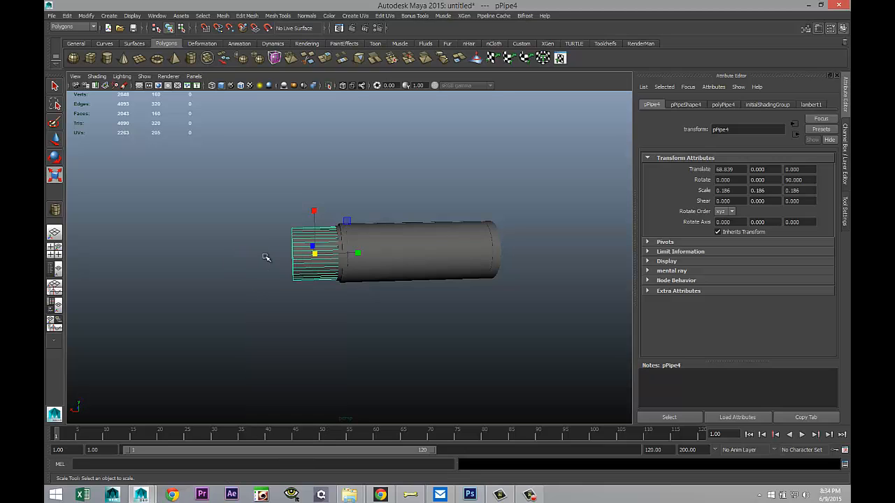
left_click_drag(263, 203, 312, 311)
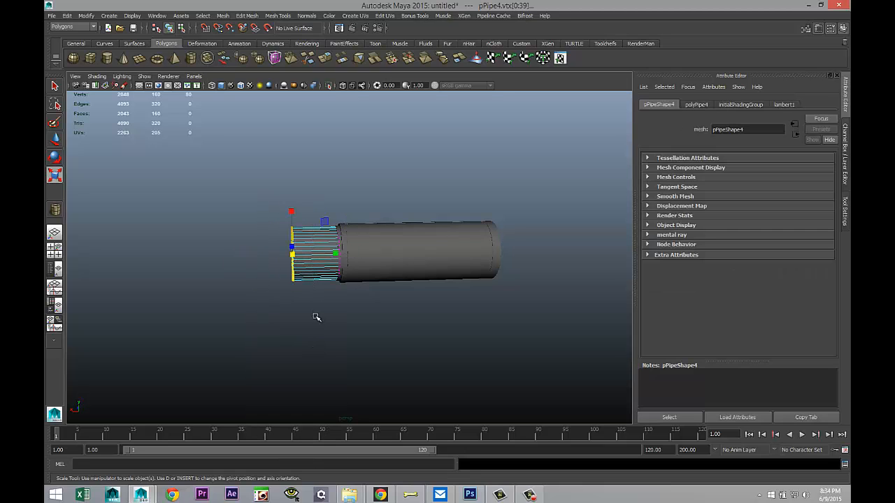
key("w")
left_click_drag(253, 258, 186, 257)
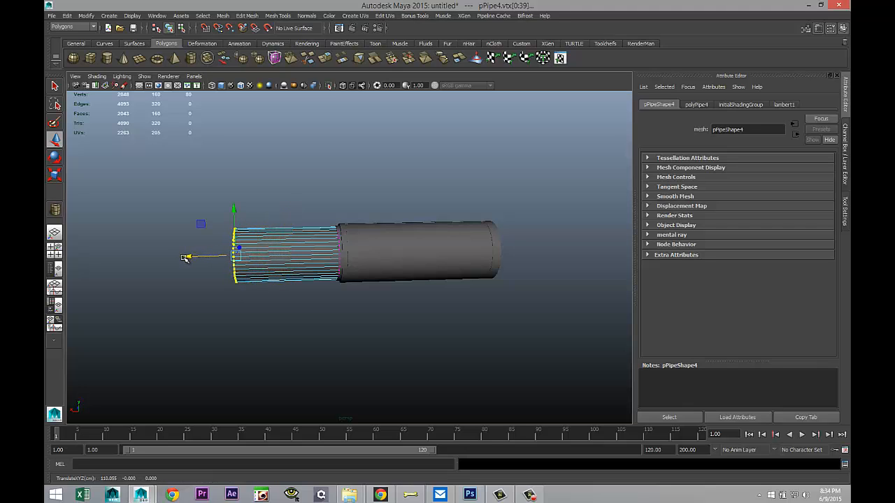
key("r")
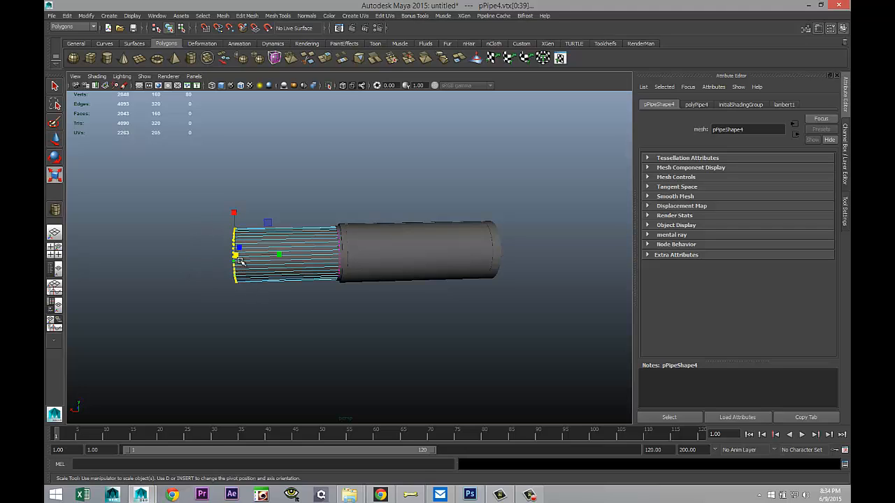
left_click_drag(236, 258, 236, 257)
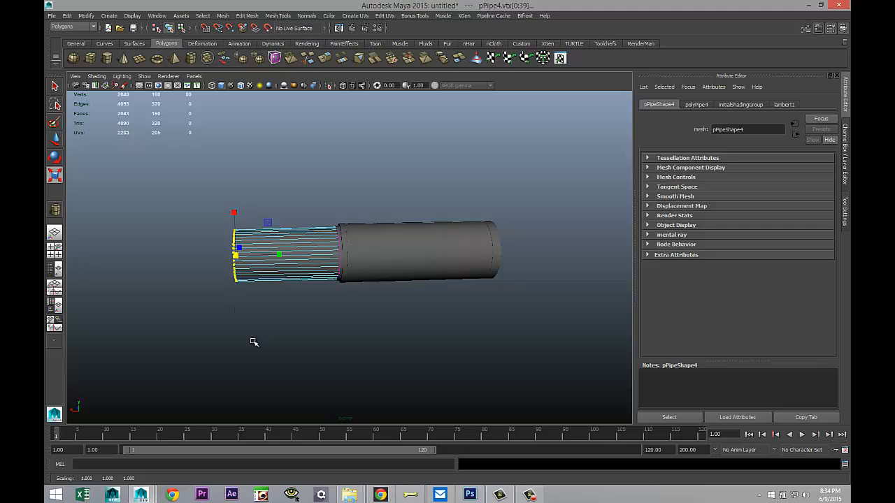
key("ctrl+z")
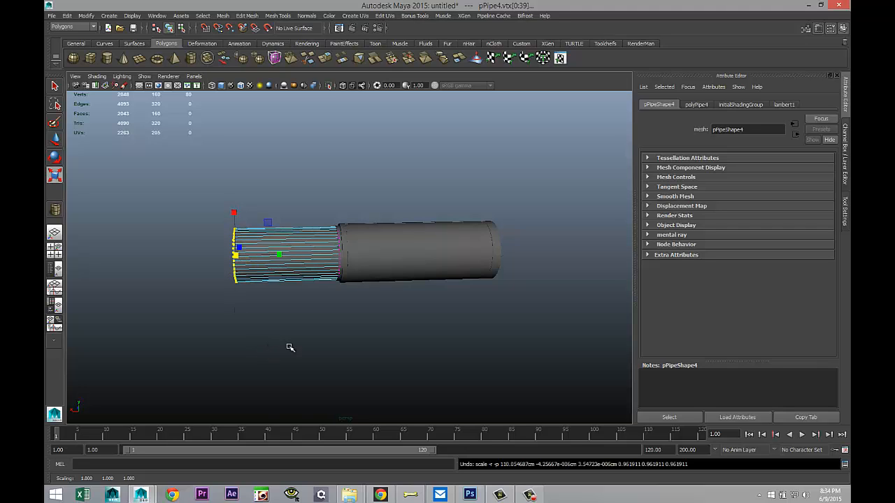
Shorten the new pipe by moving its outer end vertices back along X to about 100.
key("w")
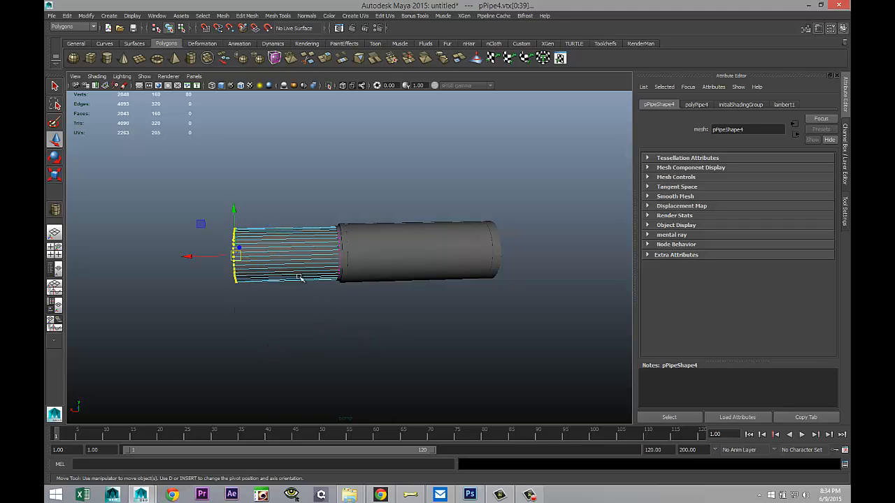
left_click_drag(190, 259, 206, 258)
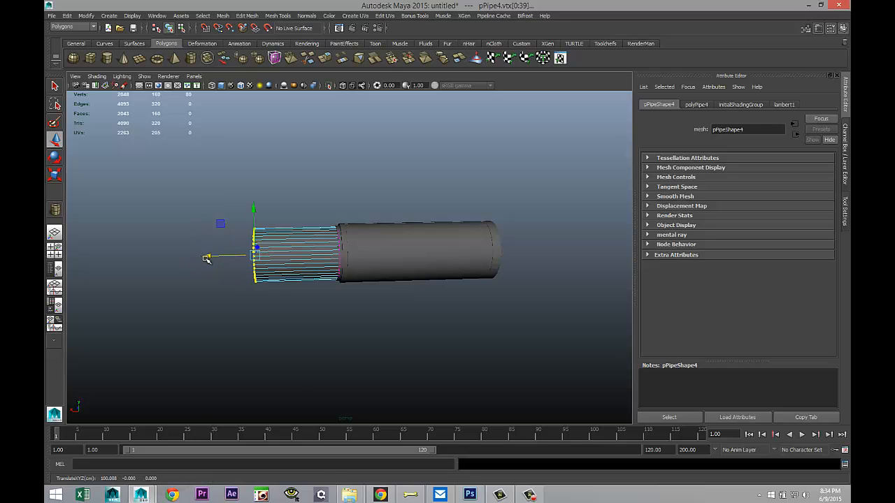
Return the new pipe to object mode and set its thickness to 9.
scroll(299, 388, "up", 4)
left_click_drag(298, 388, 345, 305, "alt")
right_click_drag(346, 305, 352, 250)
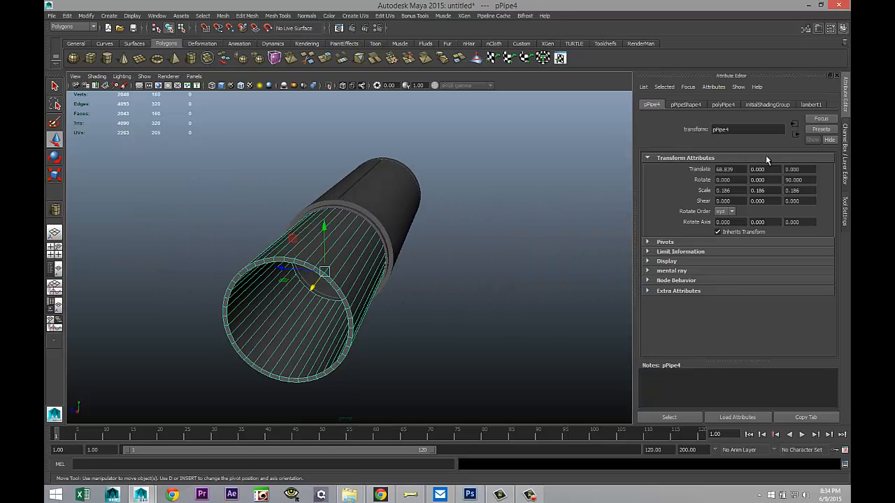
left_click(723, 105)
left_click(742, 190)
type("7")
key("Return")
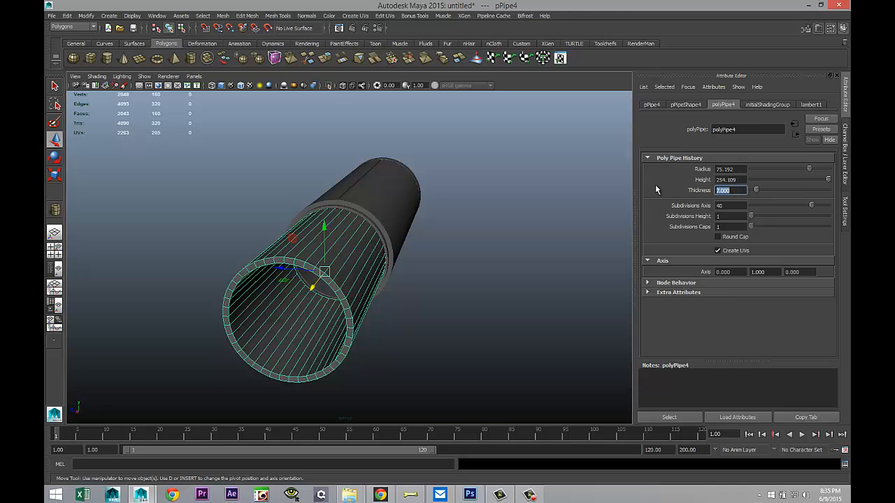
key("Return")
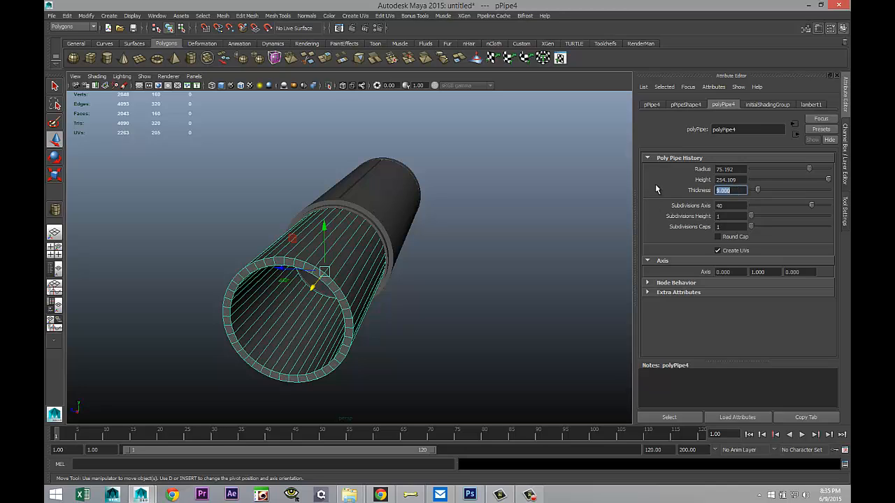
Select the new pipe's outer end vertices and move them inward along X to about 90.5.
left_click_drag(486, 251, 259, 256, "alt")
right_click_drag(234, 247, 201, 249)
left_click_drag(193, 178, 228, 318)
left_click_drag(183, 262, 220, 267)
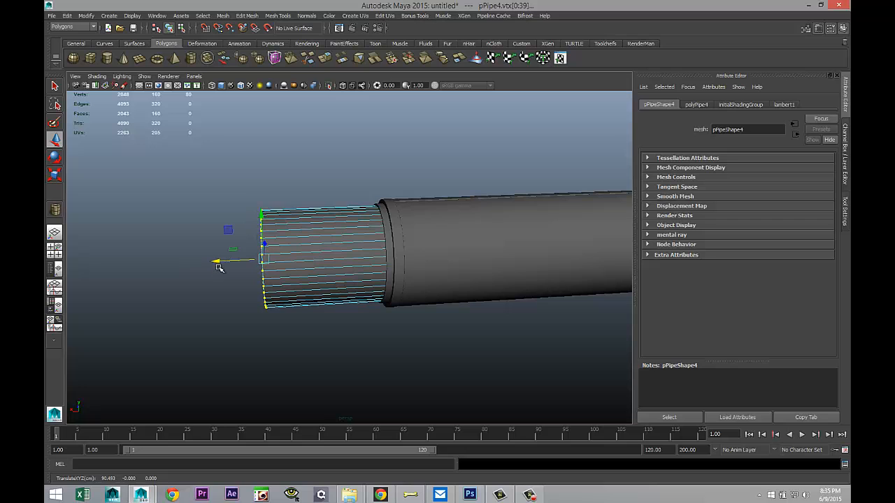
Insert an edge loop around the new pipe close to its outer end.
left_click_drag(202, 315, 294, 349, "alt")
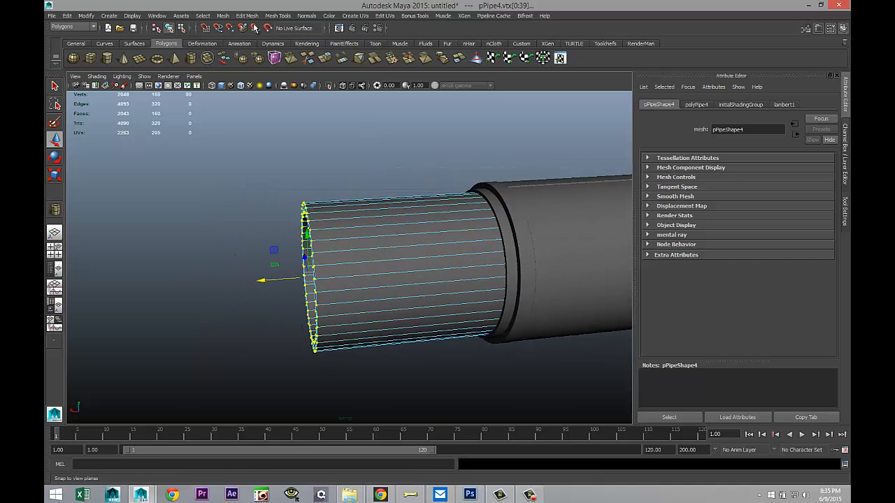
left_click(277, 16)
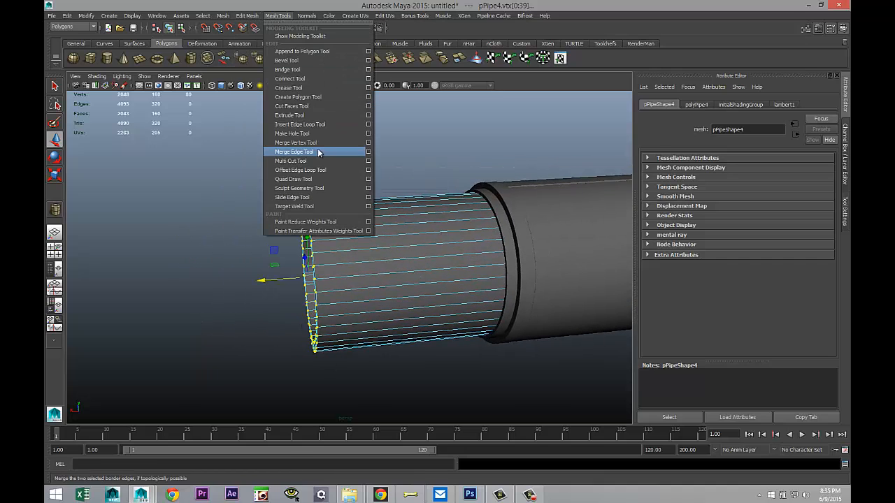
left_click(325, 125)
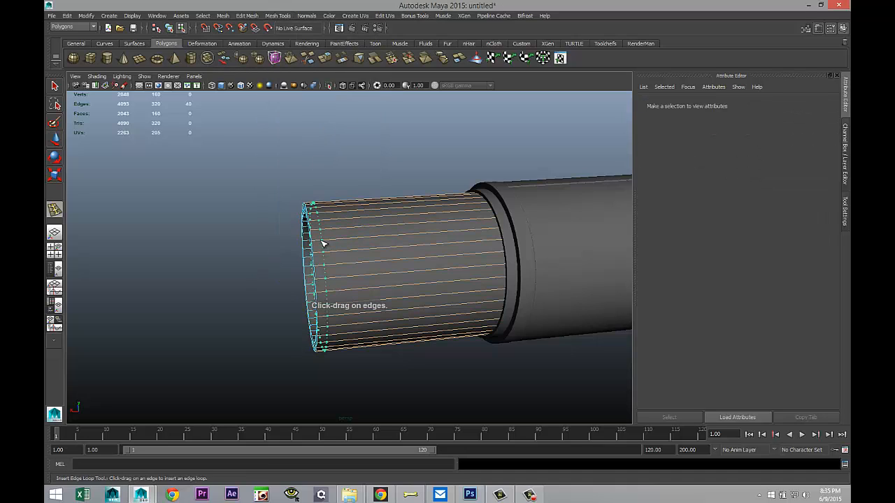
left_click(326, 258)
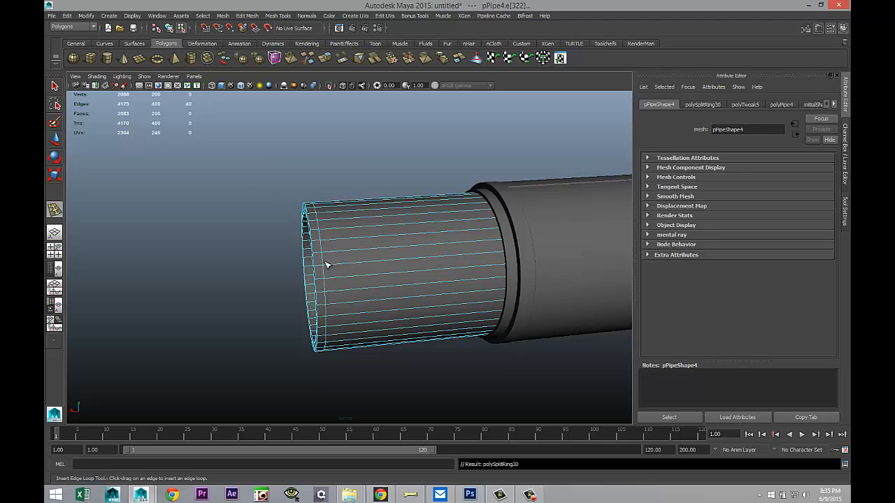
key("q")
Select the narrow outer face ring at the new pipe's open end and extrude it.
right_click_drag(318, 275, 320, 297)
left_click(320, 261)
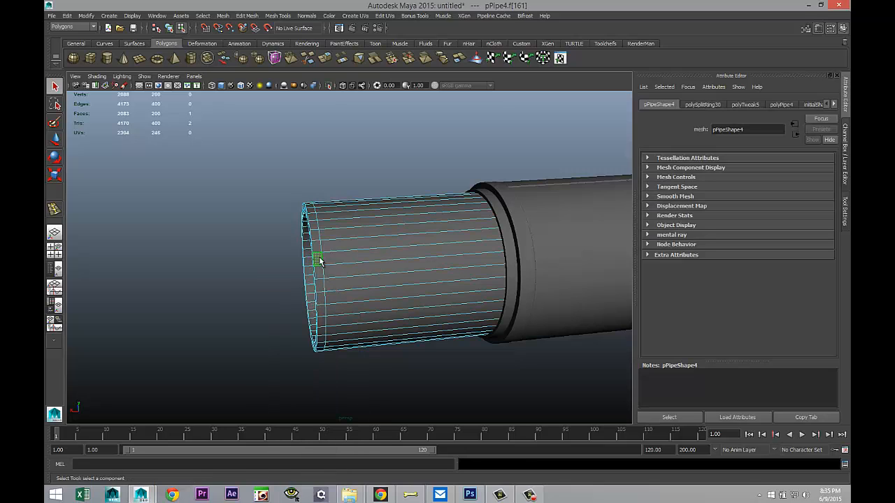
double_click(318, 252)
left_click_drag(247, 315, 329, 334, "alt")
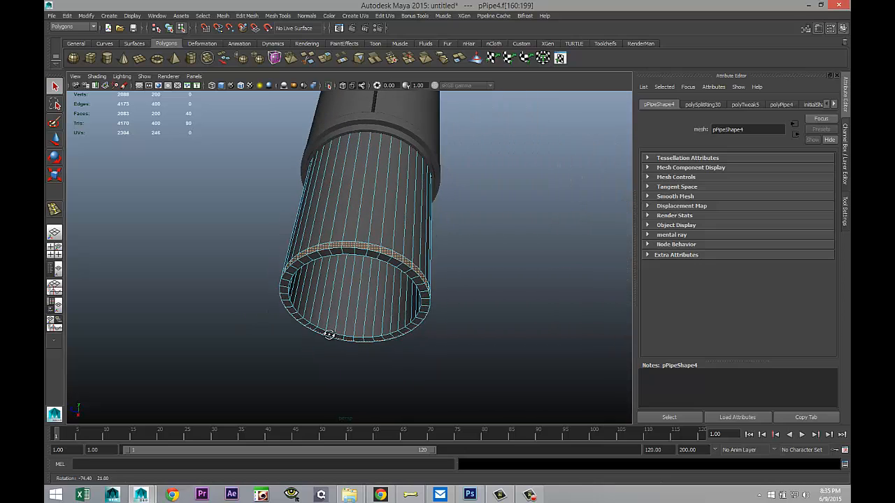
left_click(247, 16)
left_click(263, 258)
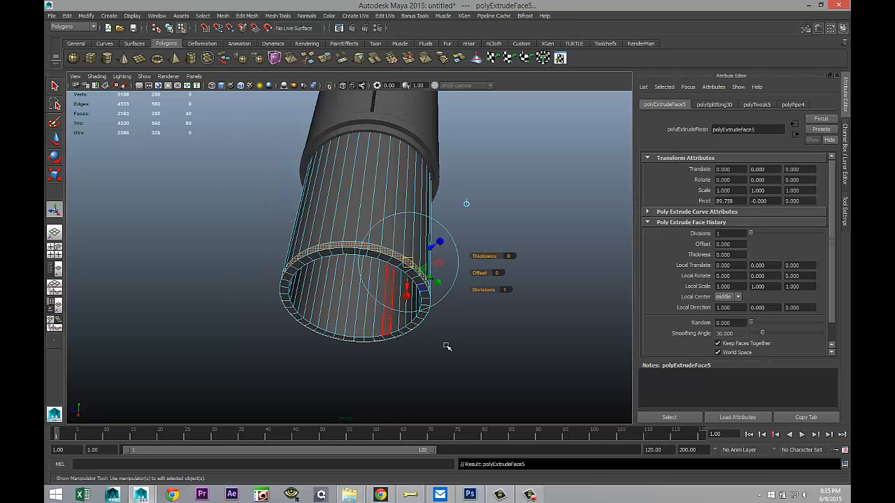
Scale the extruded face ring slightly outward to form a raised lip, fine-tuning its size in the side view.
key("r")
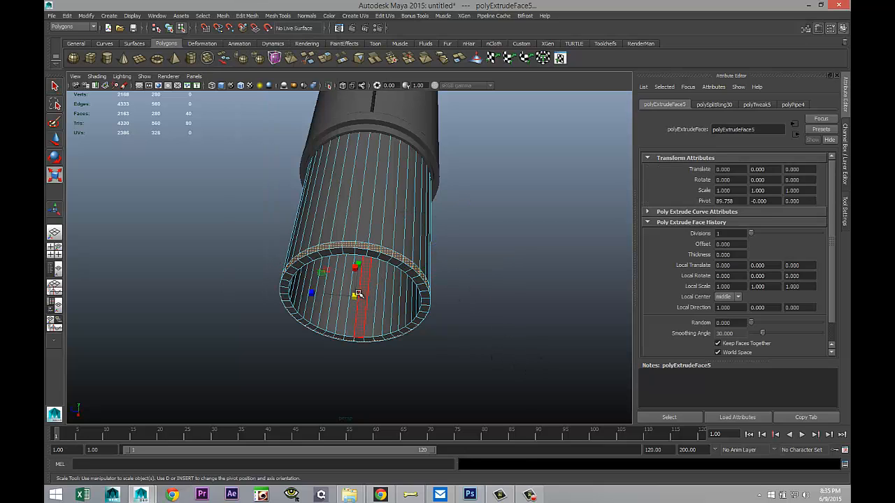
left_click_drag(353, 297, 361, 297)
left_click(54, 252)
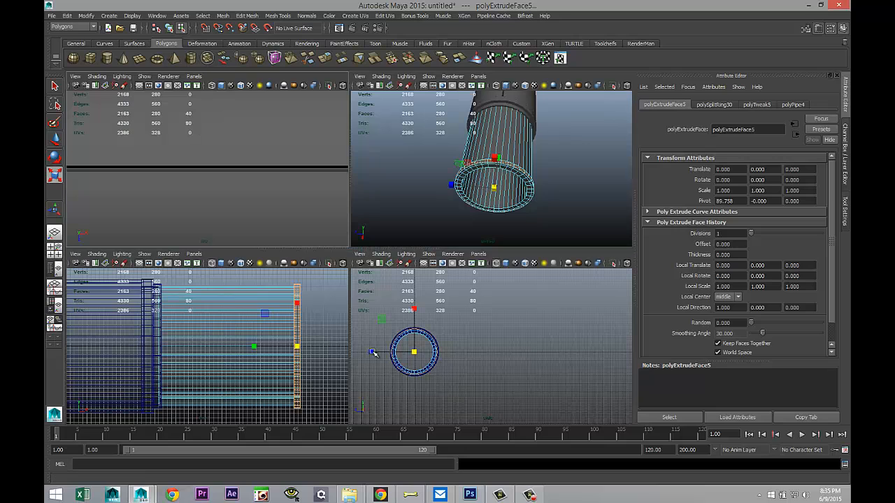
key("space")
key("f")
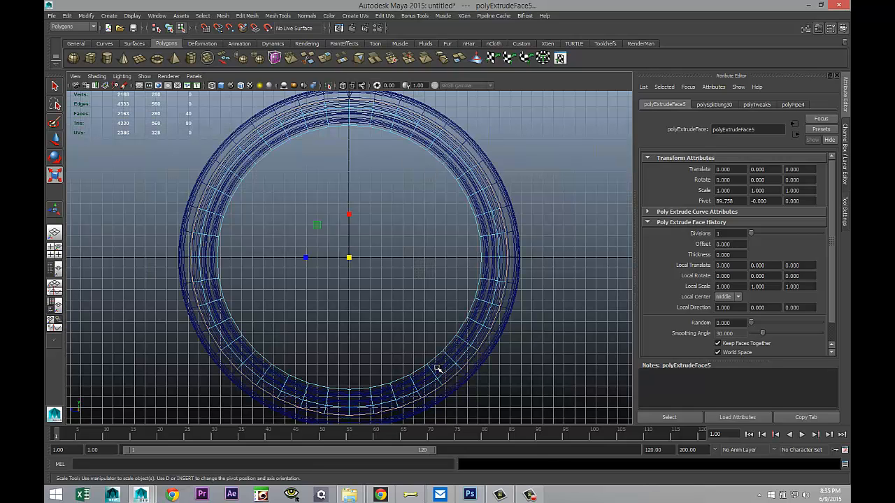
left_click(350, 259)
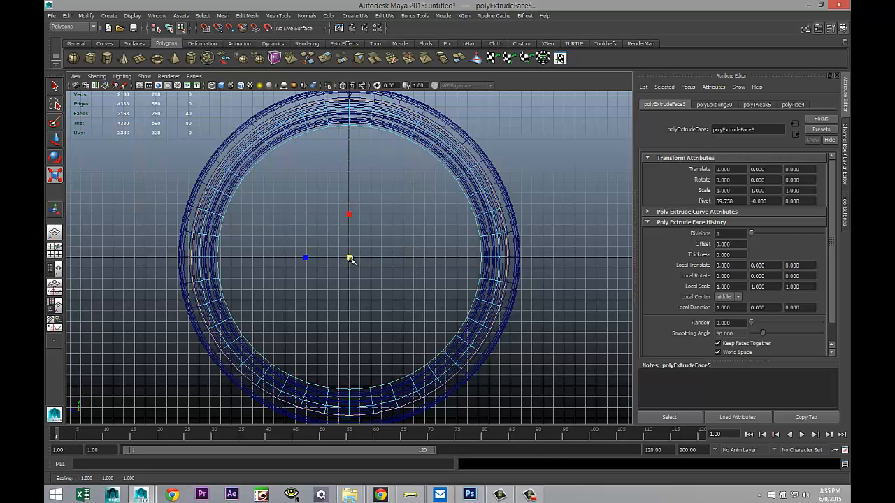
left_click_drag(350, 259, 353, 259)
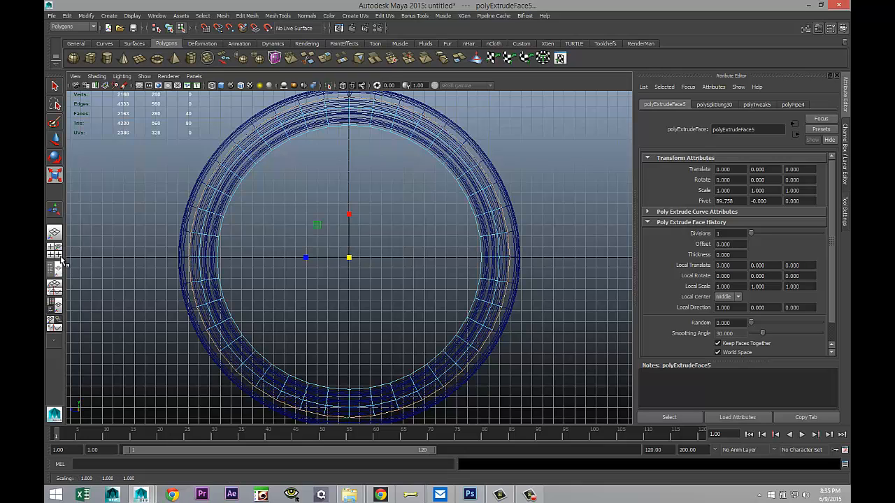
Try to slide the whole lipped pipe along X toward the stepped end ring.
key("space")
key("space")
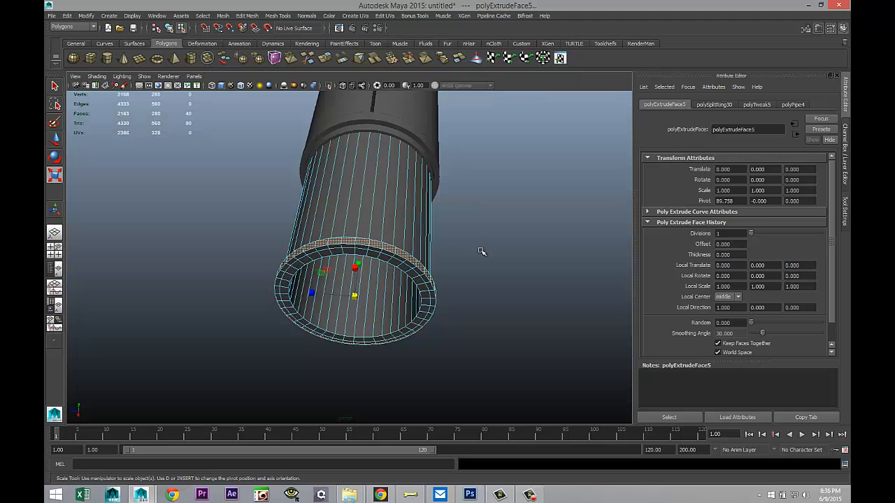
left_click_drag(503, 288, 391, 323, "alt")
right_click_drag(356, 199, 366, 198)
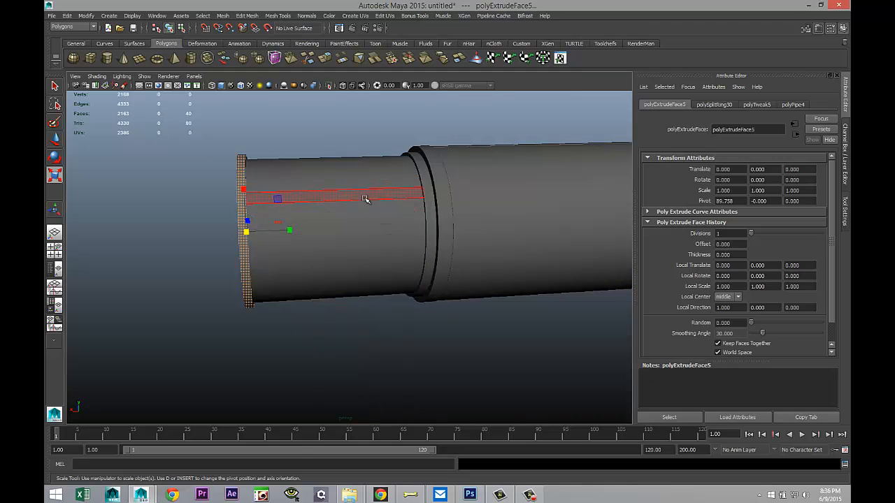
key("w")
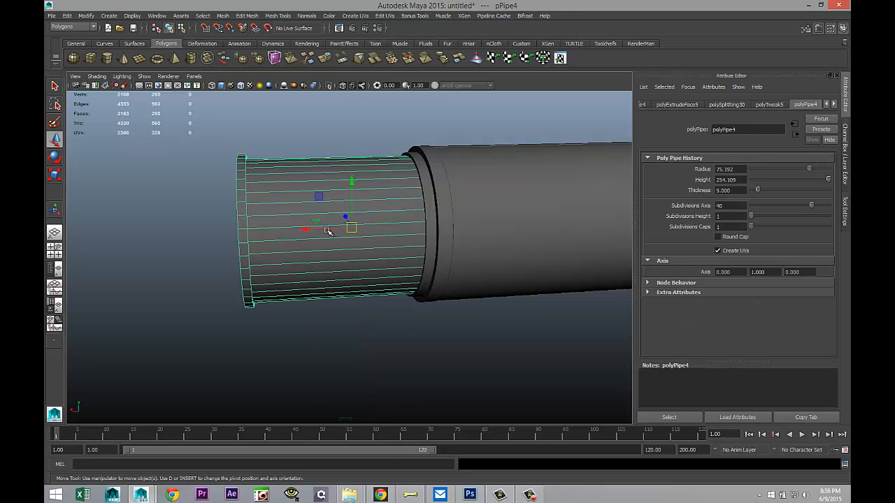
left_click_drag(302, 229, 443, 225)
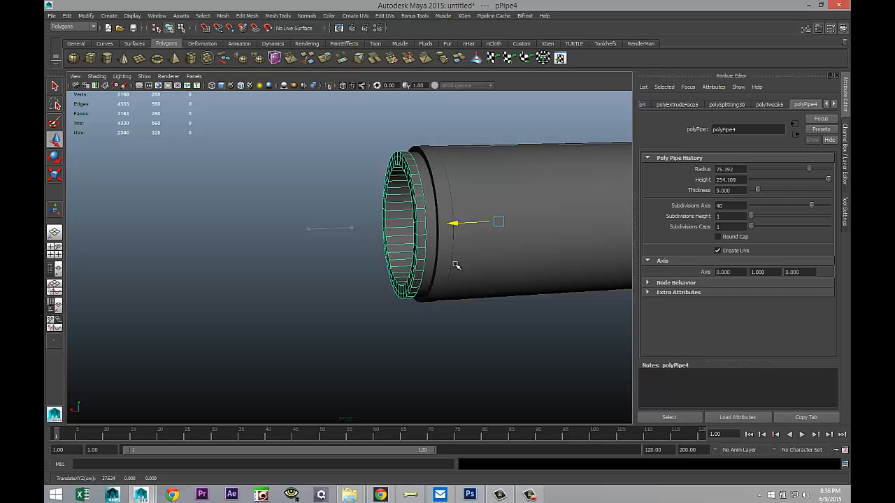
scroll(448, 301, "up", 3)
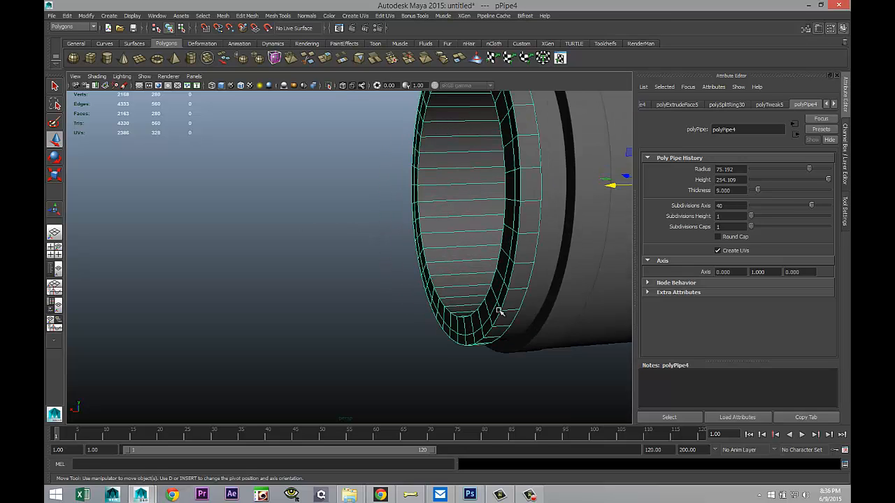
left_click_drag(500, 311, 463, 309, "alt")
key("z")
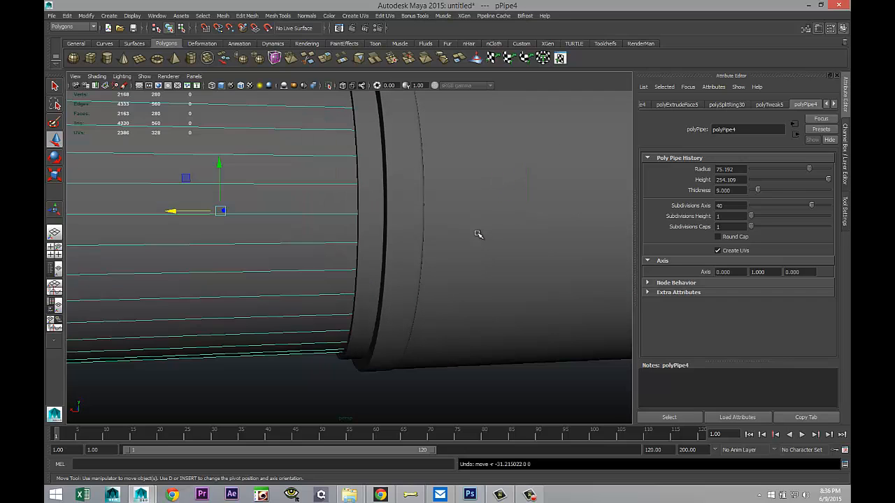
Insert two edge loops around the lip's outer band, one close to each of its edges.
scroll(308, 298, "down", 5)
middle_click_drag(280, 326, 453, 347, "alt")
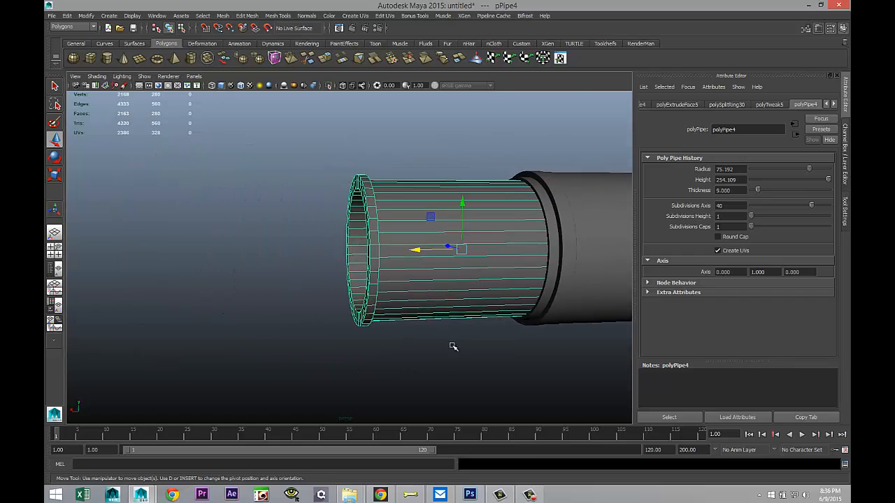
scroll(453, 347, "up", 3)
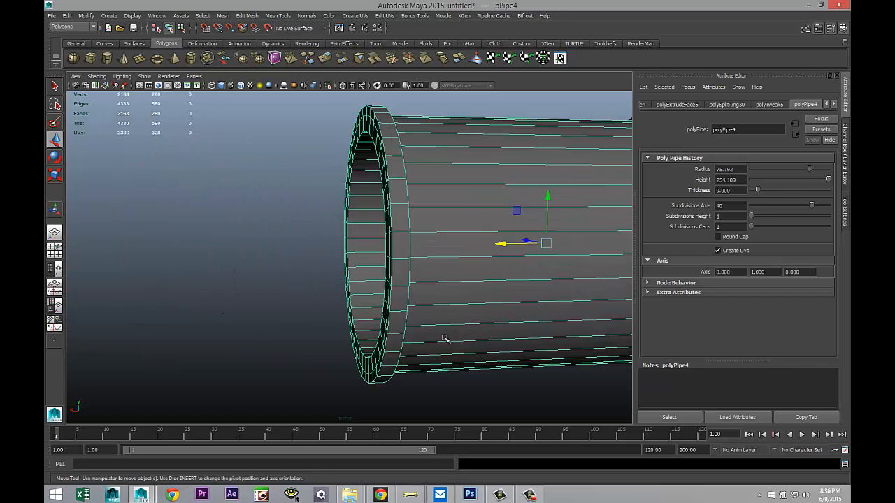
left_click(279, 17)
left_click(320, 132)
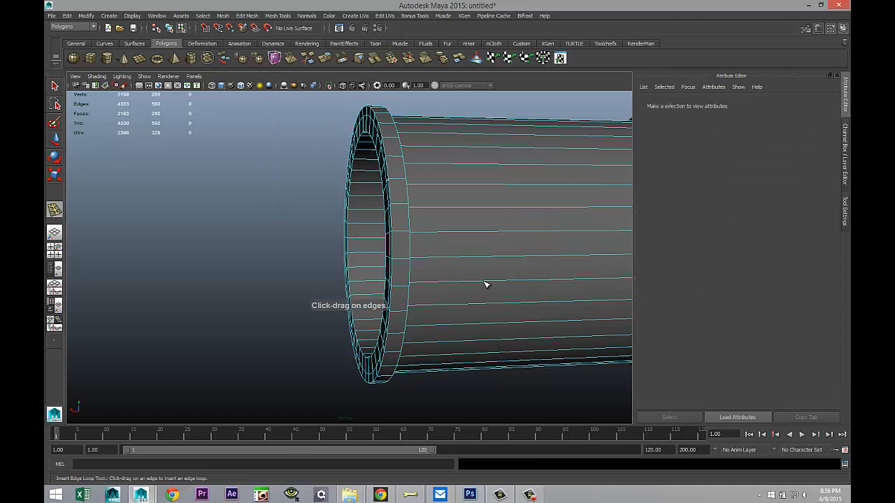
scroll(485, 278, "up", 2)
left_click_drag(483, 270, 475, 280, "alt")
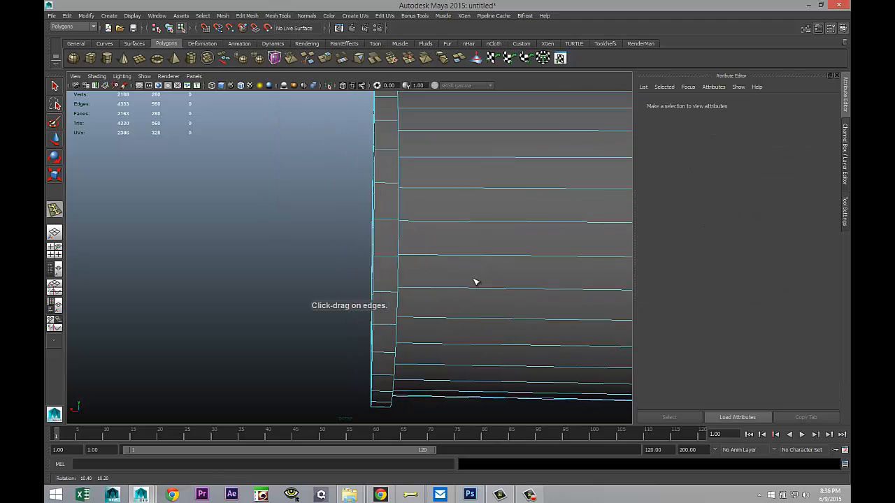
left_click(380, 186)
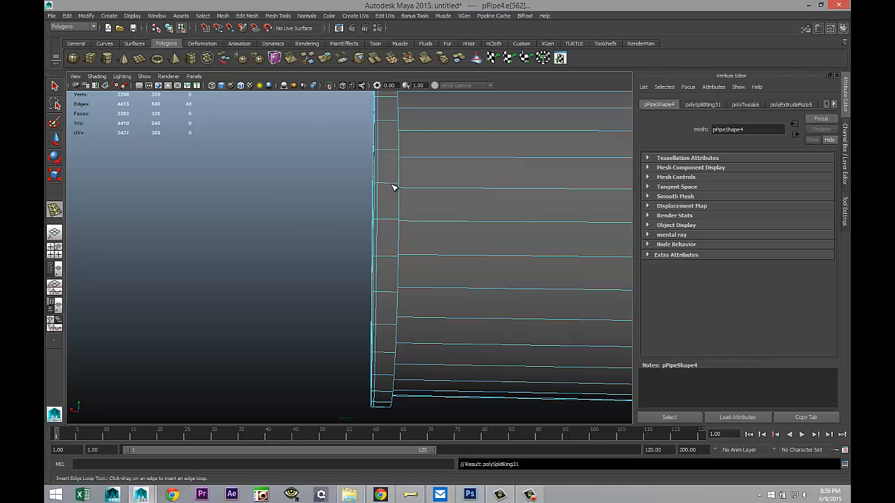
left_click(396, 189)
Insert edge loops near the inner and outer borders of the lip's end face, plus one just inside the pipe opening.
left_click_drag(310, 245, 452, 193, "alt")
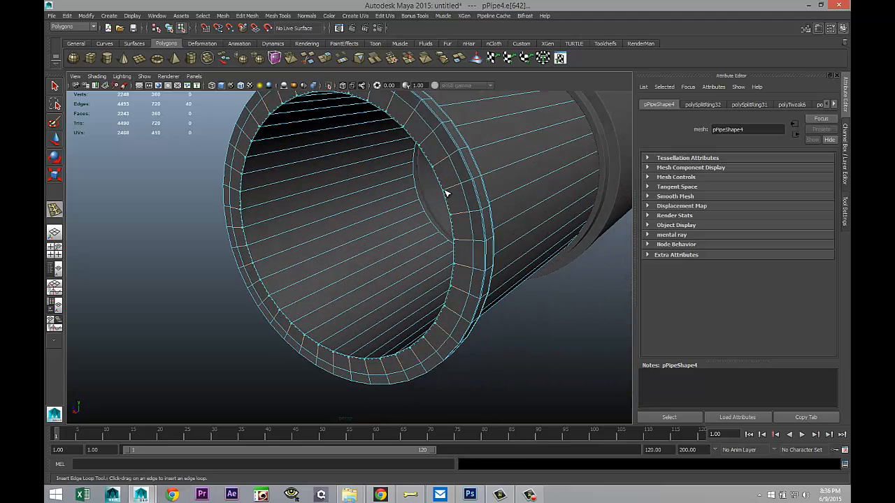
left_click(456, 197)
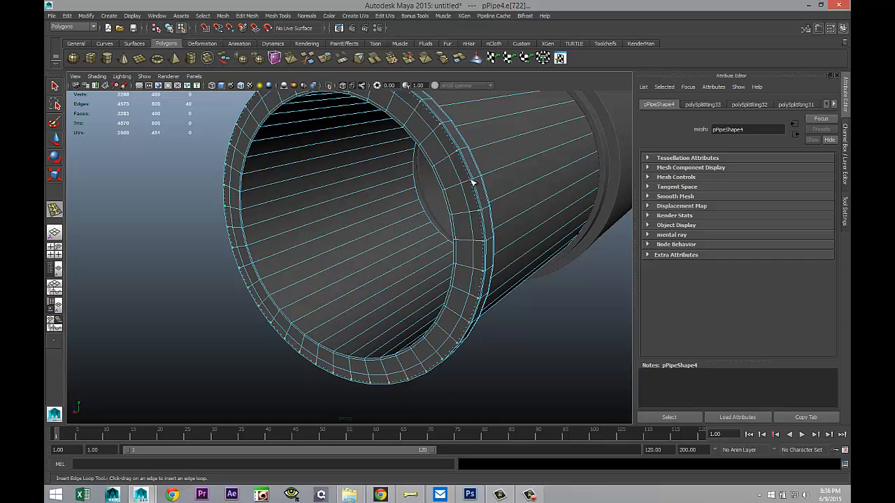
left_click(463, 197)
left_click_drag(327, 344, 325, 348)
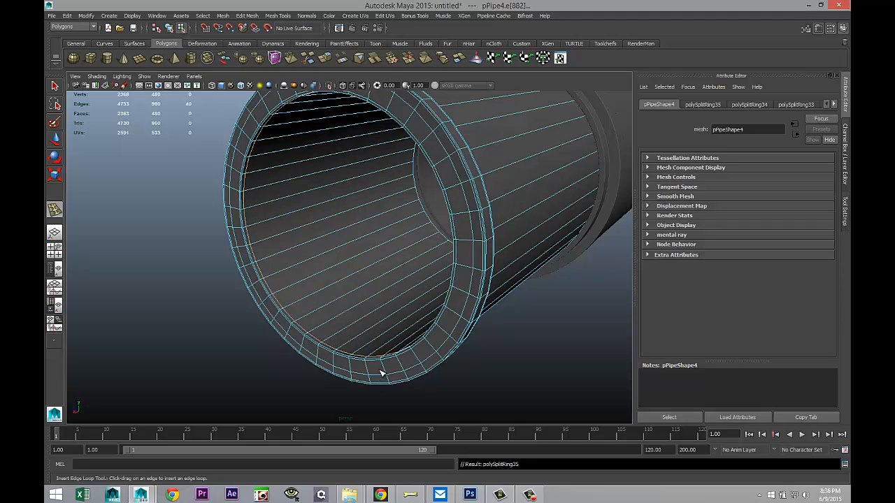
Return to object mode and check the lipped pipe's edges in smooth preview.
key("q")
right_click_drag(418, 362, 450, 264)
left_click(461, 297)
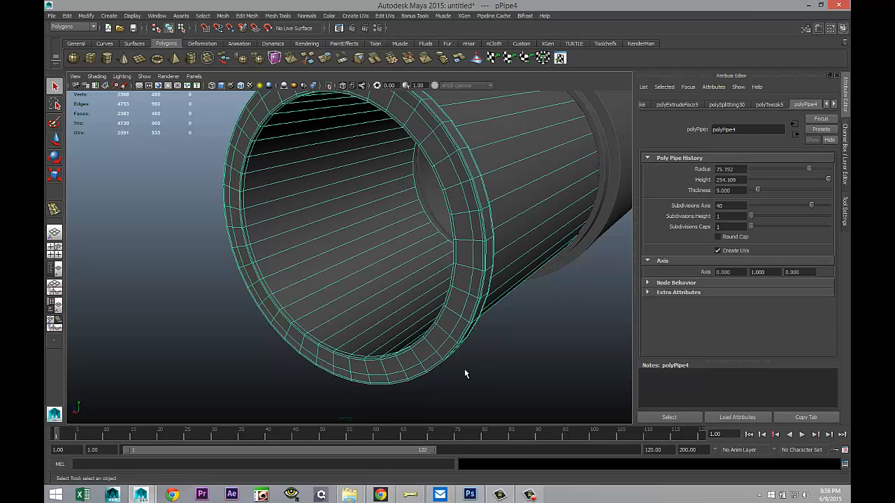
left_click(509, 366)
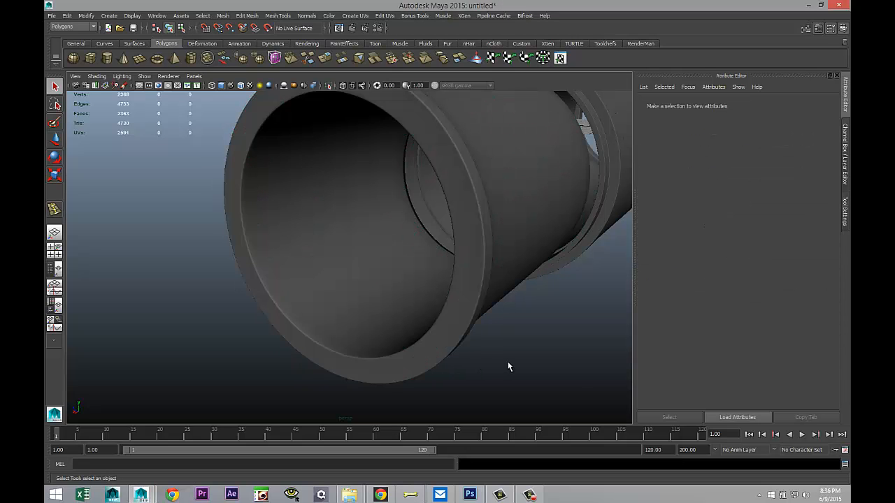
scroll(508, 366, "down", 3)
left_click_drag(473, 380, 430, 373, "alt")
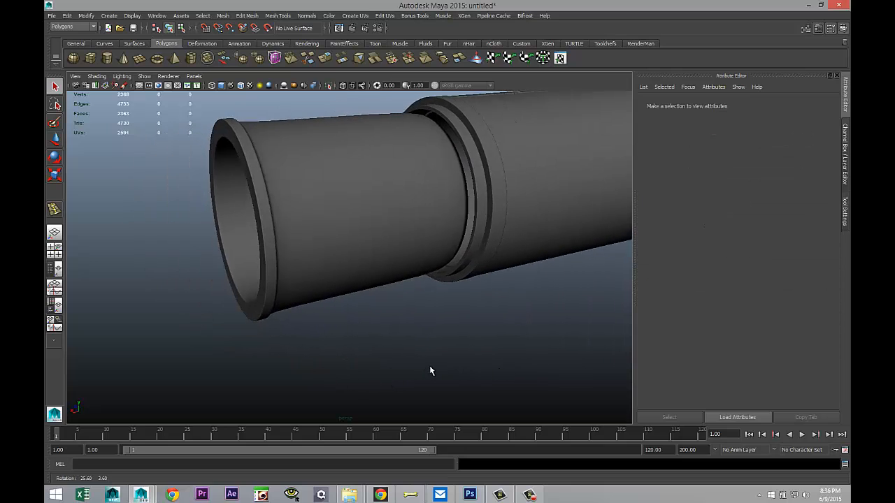
left_click(423, 203)
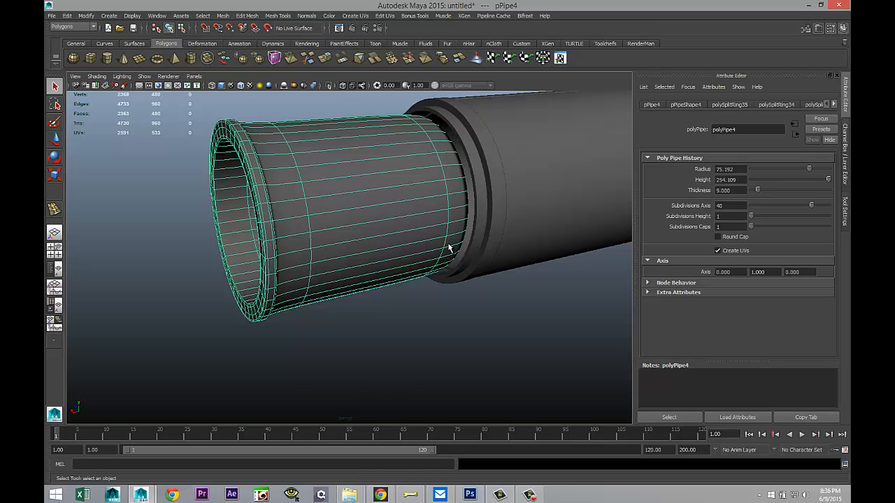
key("1")
Insert three supporting edge loops behind the lip, on its rear face and around the adjoining pipe body.
scroll(415, 278, "up", 3)
left_click_drag(446, 319, 414, 316, "alt")
left_click(278, 15)
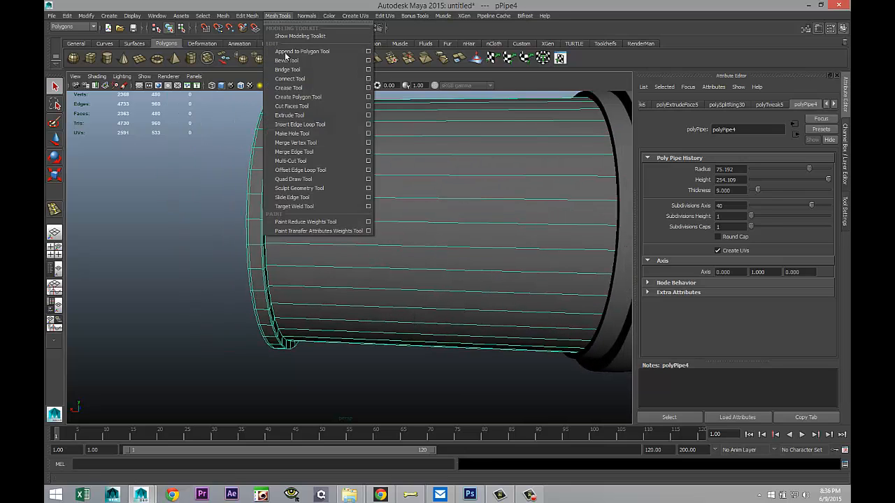
left_click(315, 122)
scroll(337, 226, "up", 3)
left_click_drag(292, 242, 270, 239, "alt")
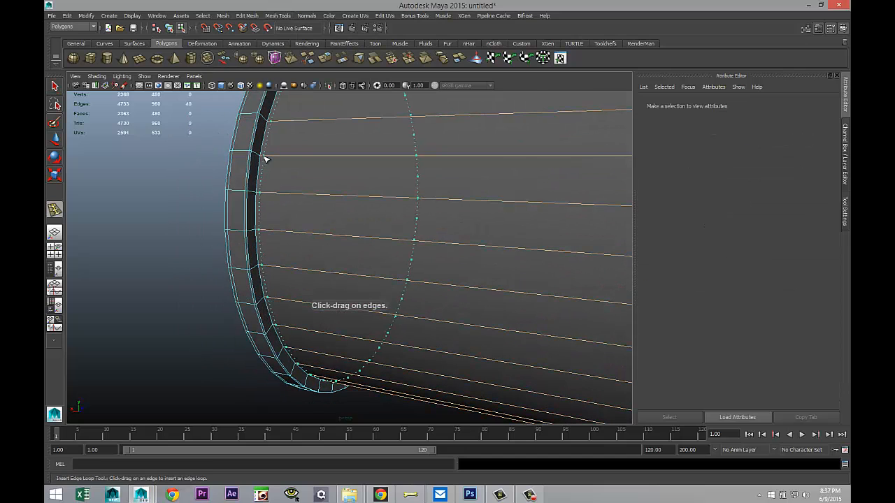
left_click(264, 158)
left_click(256, 154)
left_click(259, 157)
Insert a supporting edge loop at the pipe's inner end beside the stepped end ring, and return to object mode.
left_click_drag(379, 214, 81, 227, "alt")
left_click_drag(426, 252, 398, 270, "alt")
key("4")
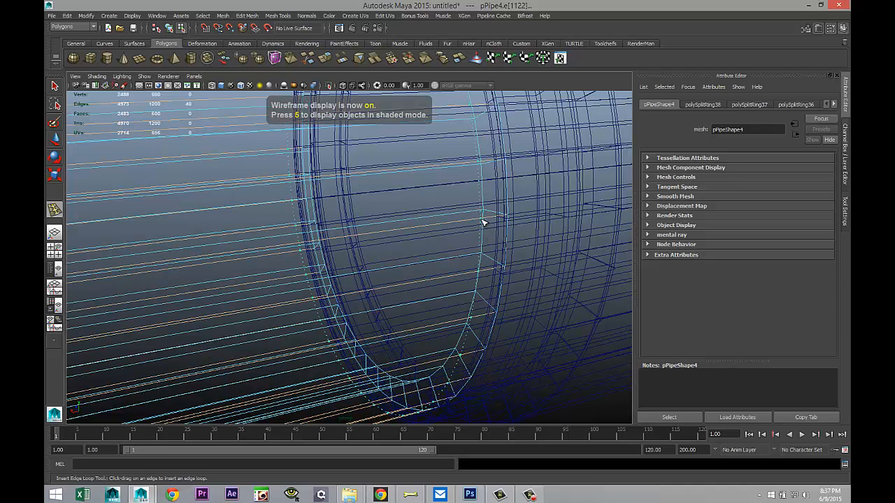
left_click(507, 224)
scroll(371, 272, "down", 5)
key("q")
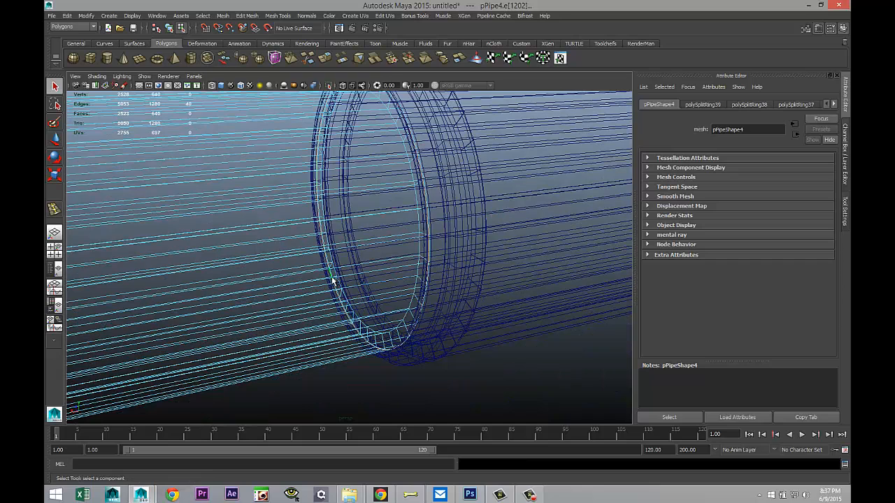
scroll(339, 279, "down", 3)
key("5")
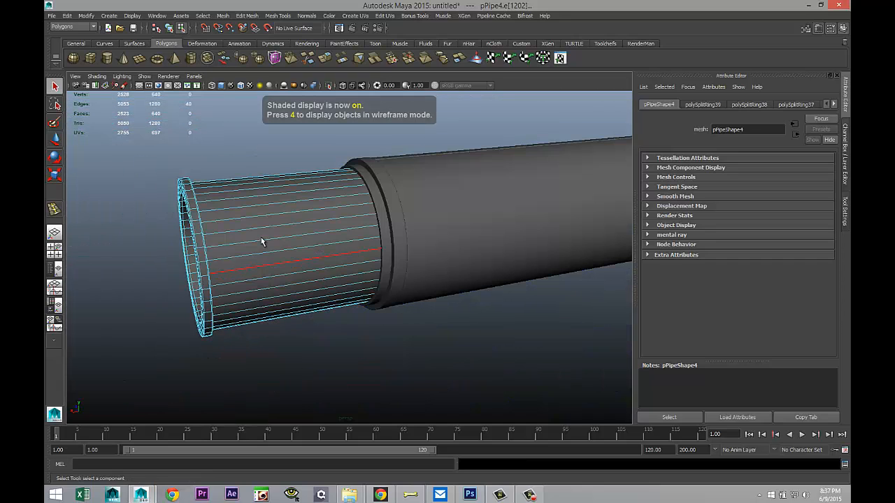
right_click_drag(252, 229, 288, 221)
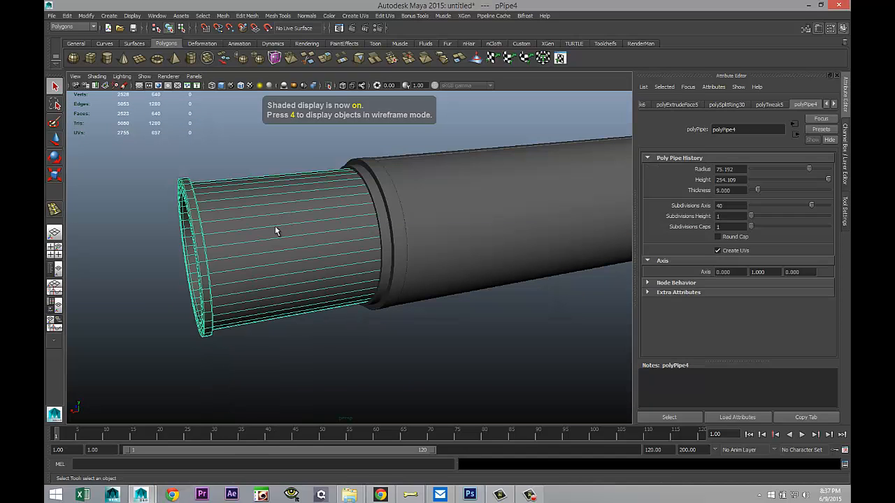
left_click(316, 347)
Duplicate the lipped pipe and move the copy outward along X beyond the original's lip.
key("f")
scroll(322, 358, "up", 3)
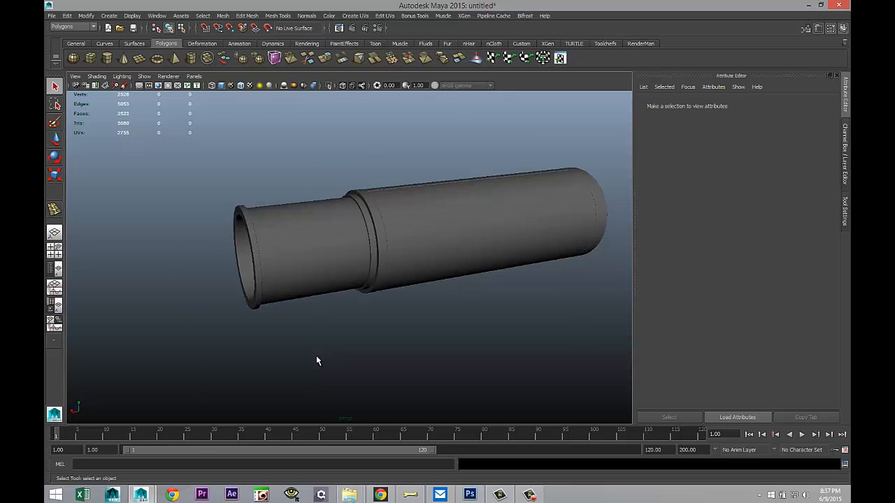
mouse_move(293, 387)
left_mouse_down("alt")
mouse_move(328, 373)
mouse_move(296, 388)
left_mouse_up("alt")
middle_click_drag(296, 388, 448, 377, "alt")
left_click(427, 248)
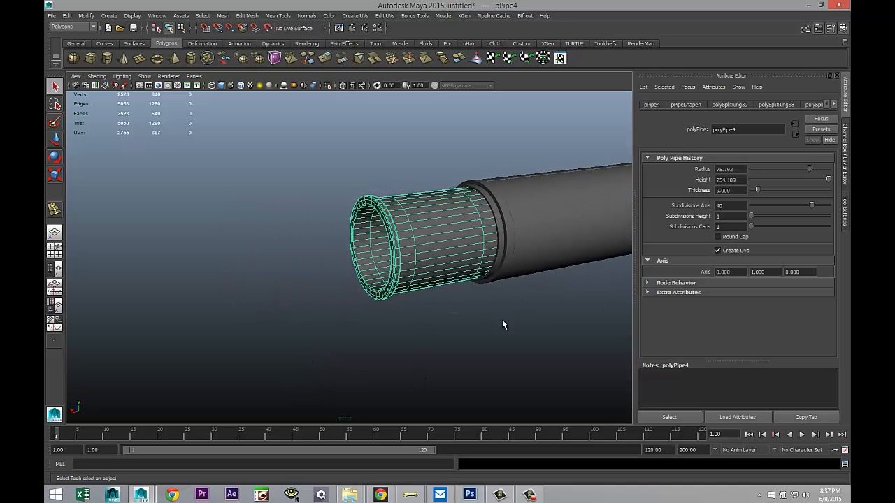
key("ctrl+d")
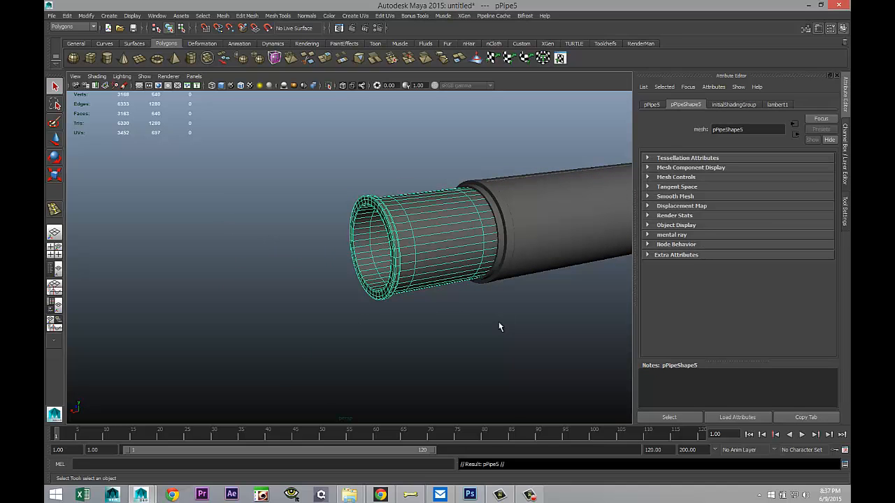
key("w")
left_click_drag(395, 245, 300, 269)
Scale the duplicated pipe down uniformly so that it fits inside the first pipe's lip.
left_click_drag(355, 375, 419, 373, "alt")
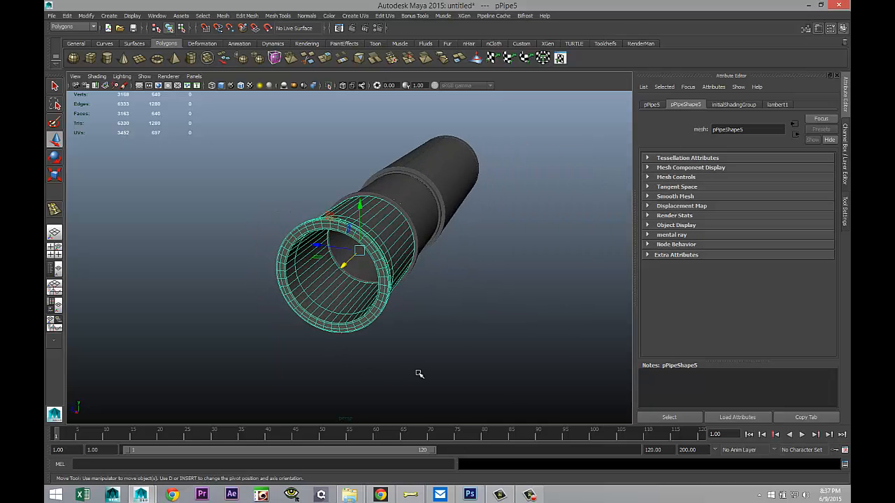
key("r")
mouse_move(363, 256)
left_mouse_down()
mouse_move(344, 256)
mouse_move(354, 263)
left_mouse_up()
scroll(414, 317, "up", 5)
left_click_drag(462, 328, 520, 361, "alt")
left_click_drag(387, 275, 385, 277)
left_click_drag(534, 326, 455, 328, "alt")
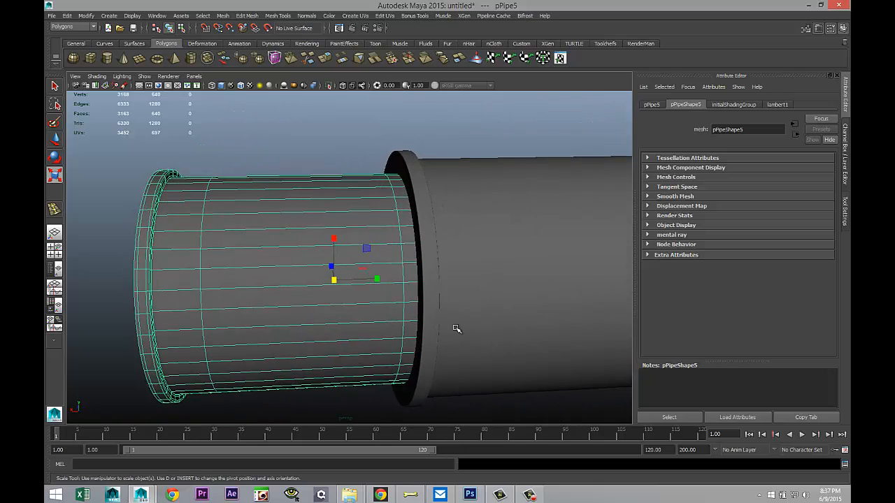
Select the vertices at the duplicate's lipped outer end and move them outward along X to lengthen the pipe.
scroll(445, 342, "down", 5)
middle_click_drag(398, 368, 413, 375, "alt")
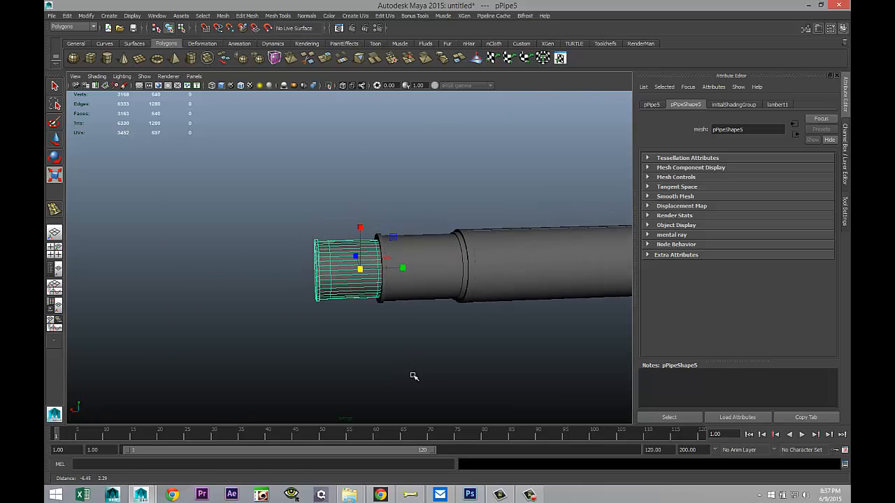
scroll(410, 377, "up", 3)
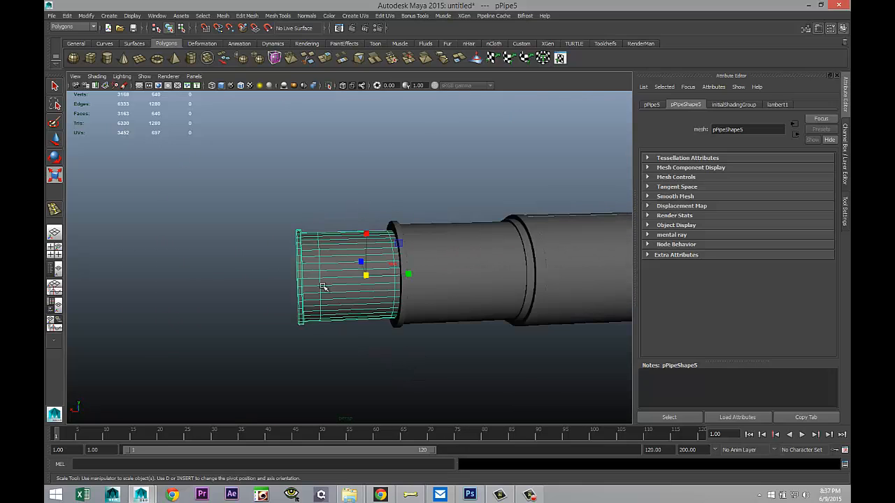
right_click_drag(302, 269, 260, 270)
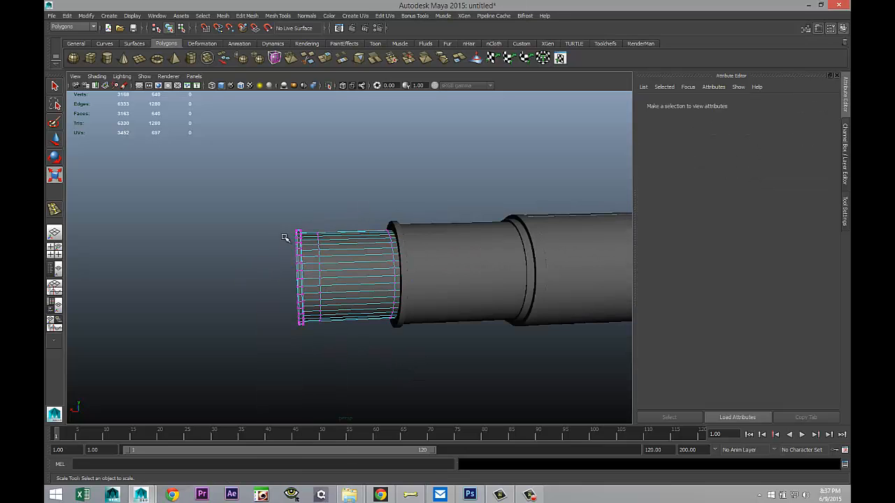
left_click_drag(309, 370, 280, 385)
key("w")
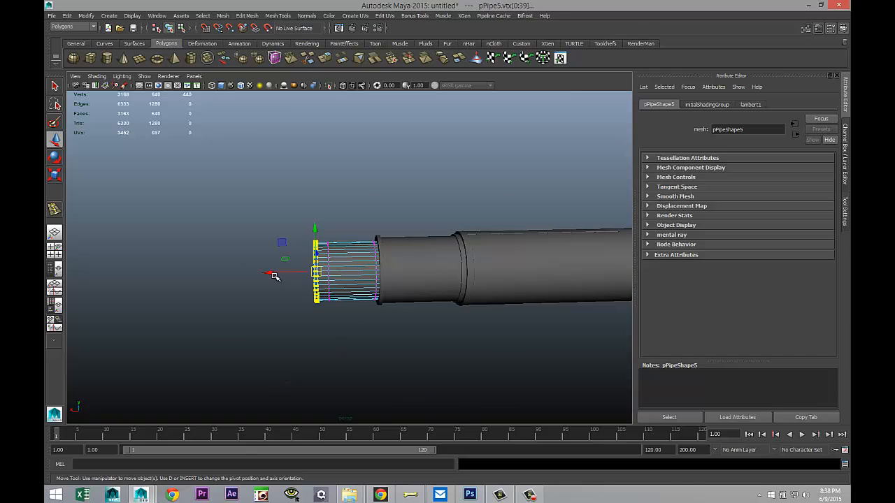
left_click_drag(269, 274, 171, 277)
scroll(273, 358, "down", 4)
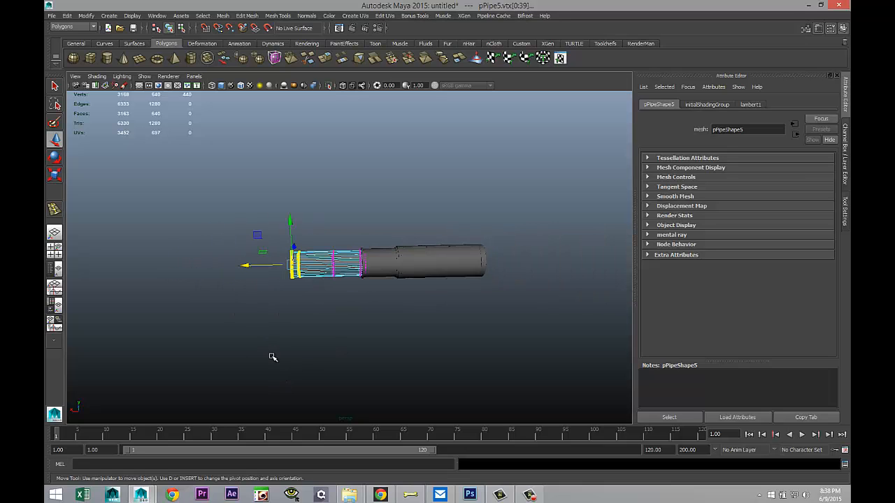
scroll(272, 357, "up", 4)
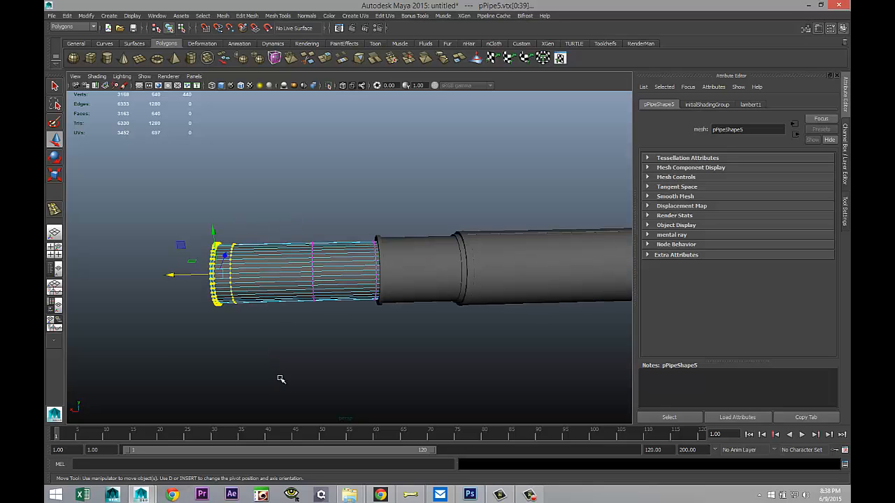
Return to object mode and select the lengthened outermost pipe section.
left_click_drag(285, 381, 351, 365, "alt")
left_click(352, 366)
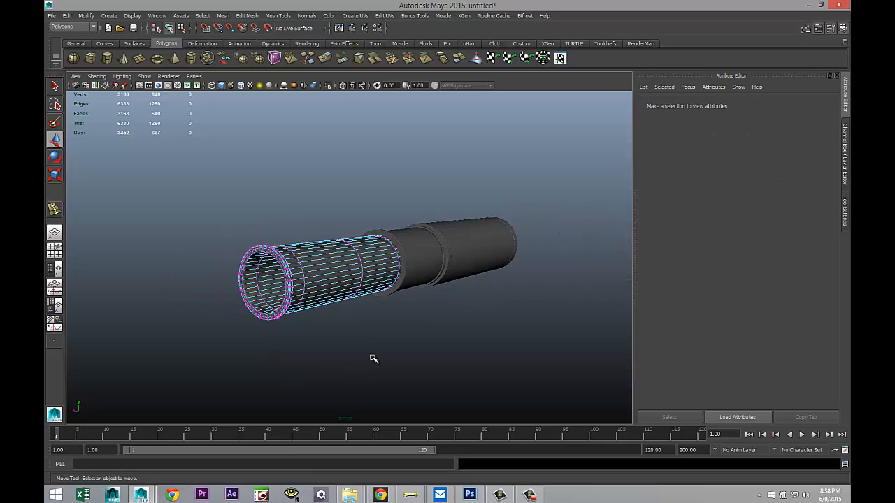
right_click_drag(343, 262, 371, 250)
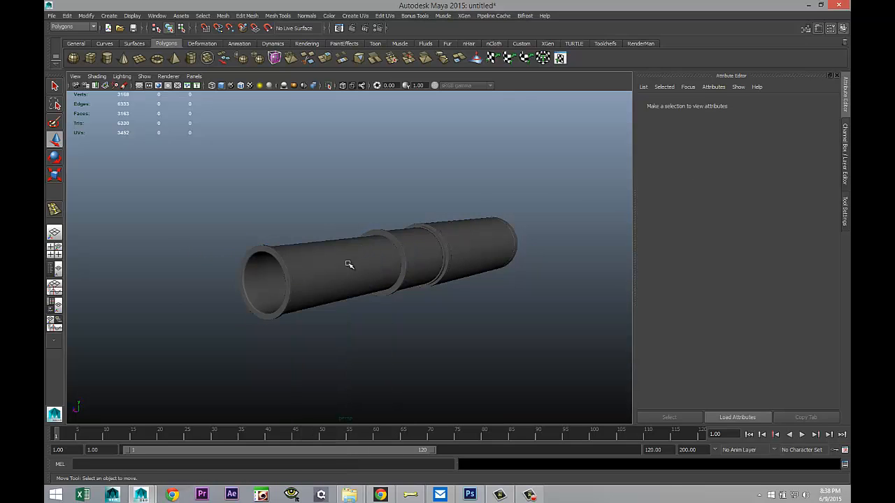
left_click(346, 262)
scroll(401, 384, "down", 4)
scroll(399, 384, "up", 4)
left_click_drag(447, 366, 386, 376, "alt")
middle_click_drag(390, 376, 432, 381, "alt")
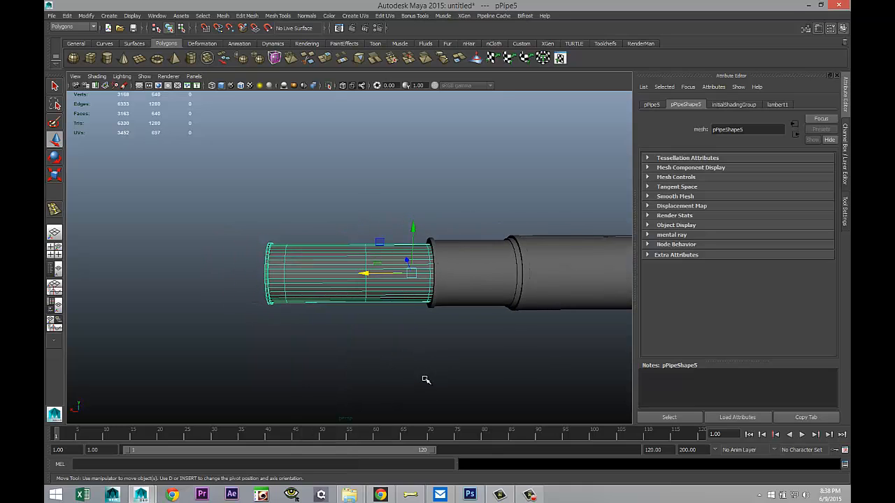
Undo the lengthening of the outermost pipe and move its lipped-end vertices outward along X by a shorter distance.
key("ctrl+z")
key("ctrl+z")
key("ctrl+z")
key("ctrl+z")
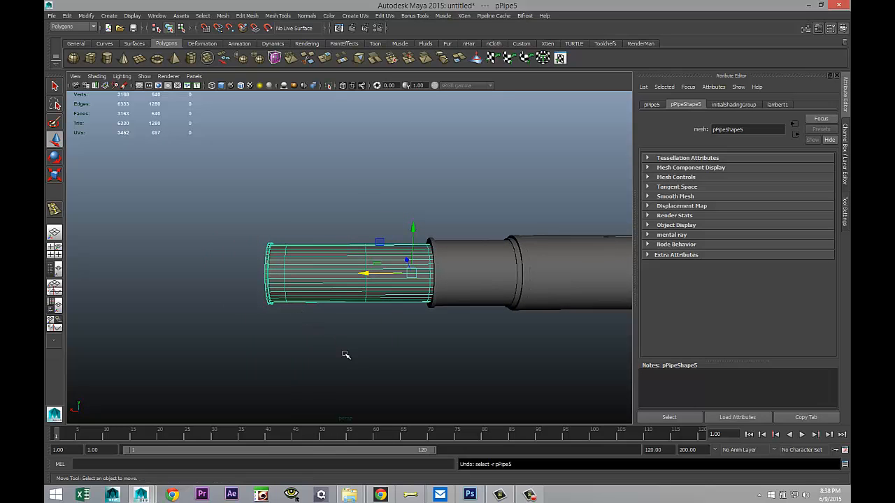
key("ctrl+z")
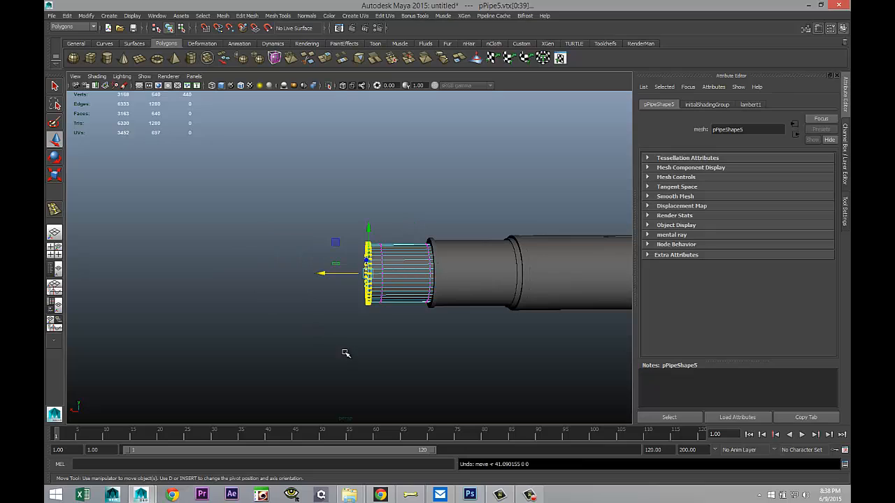
left_click_drag(319, 274, 290, 280)
Return to object mode, duplicate the outermost pipe section and move the copy outward along X past the original's lip.
right_click_drag(374, 268, 399, 255)
key("ctrl+d")
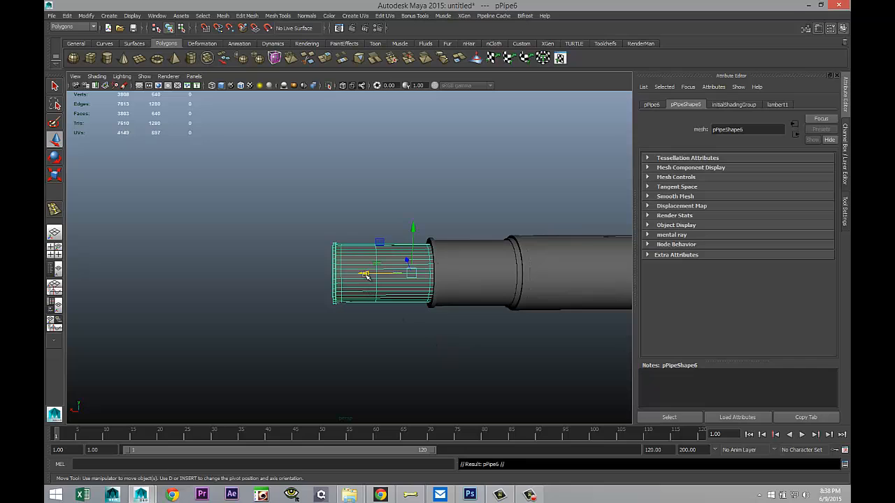
left_click_drag(364, 274, 364, 333)
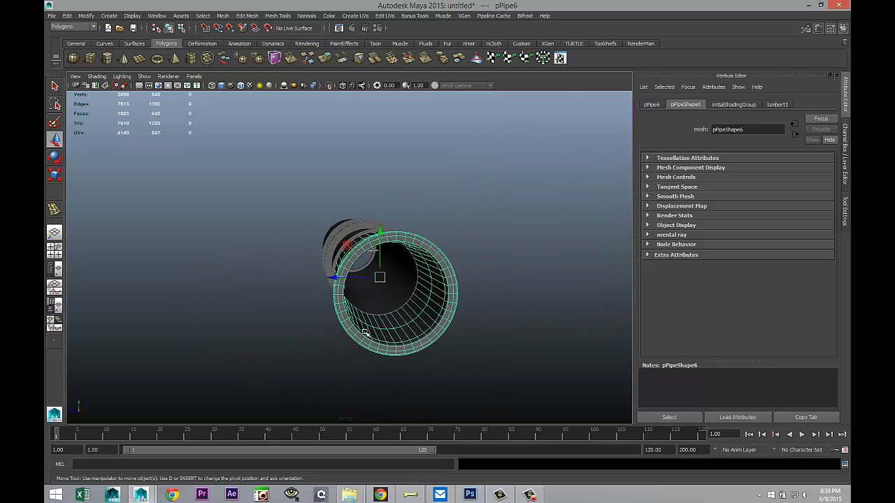
Scale the new pipe section down uniformly until it fits inside the lip of the preceding section.
key("r")
left_click_drag(381, 279, 365, 285)
scroll(329, 314, "up", 5)
left_click_drag(330, 314, 279, 312, "alt")
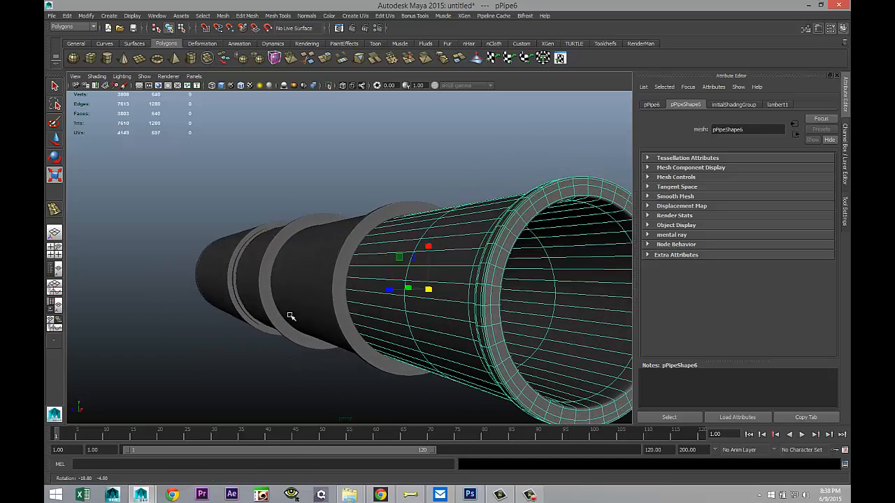
left_click_drag(429, 291, 430, 295)
scroll(430, 295, "down", 5)
Duplicate the newly fitted pipe section and move this copy outward along X to form the end section.
left_click_drag(541, 346, 403, 357, "alt")
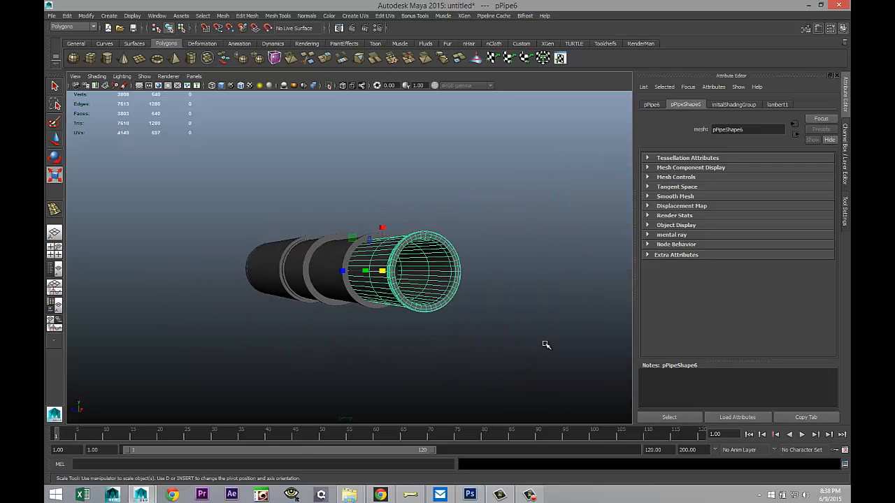
scroll(406, 358, "down", 3)
middle_click_drag(447, 361, 428, 346, "alt")
scroll(428, 346, "up", 3)
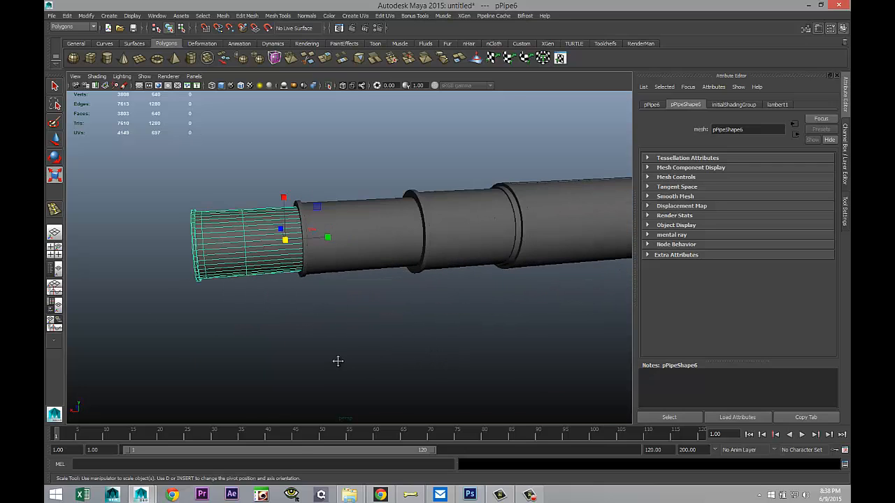
left_click_drag(338, 361, 412, 367, "alt")
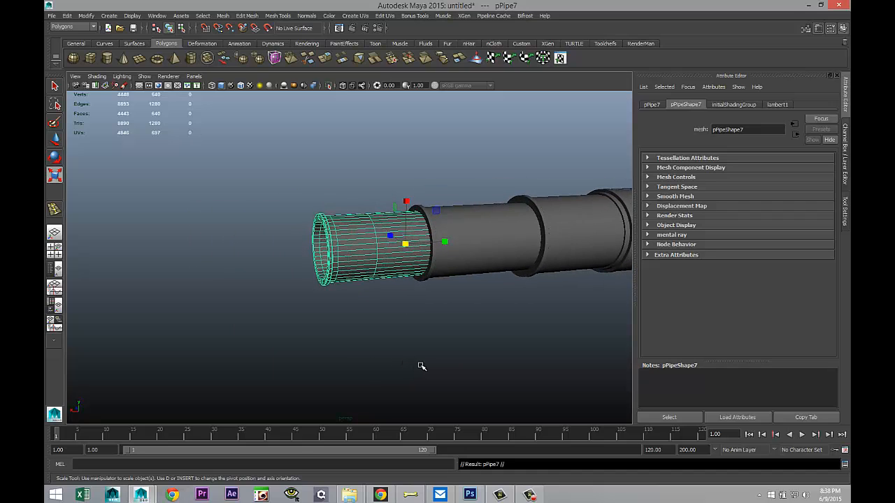
key("w")
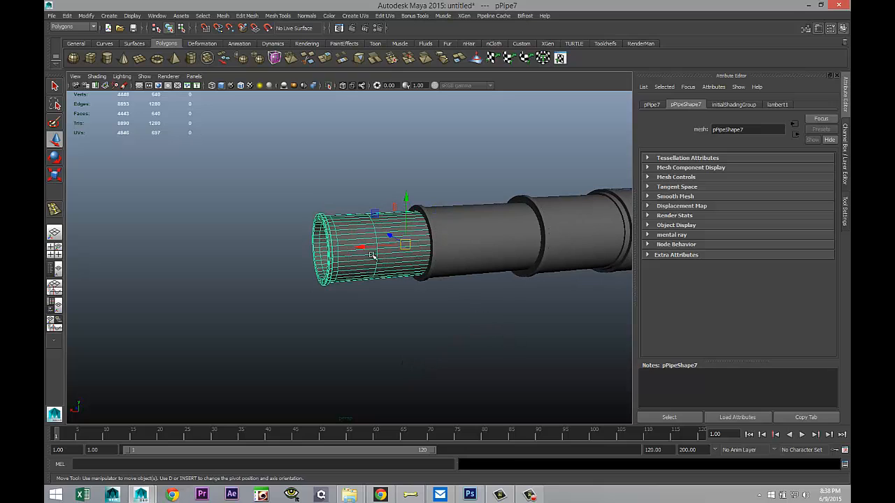
left_click_drag(361, 248, 264, 265)
Scale the end section down uniformly so it sits inside the preceding section's lip.
left_click_drag(260, 328, 321, 351, "alt")
key("r")
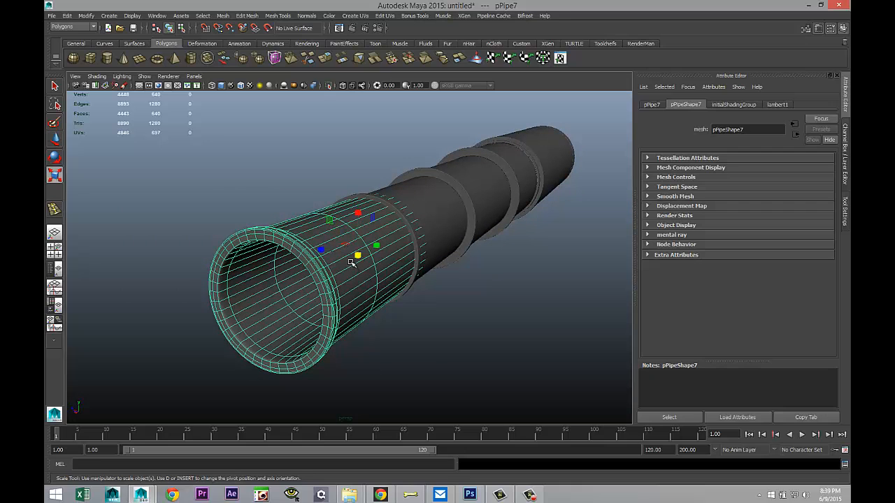
left_click_drag(357, 256, 340, 262)
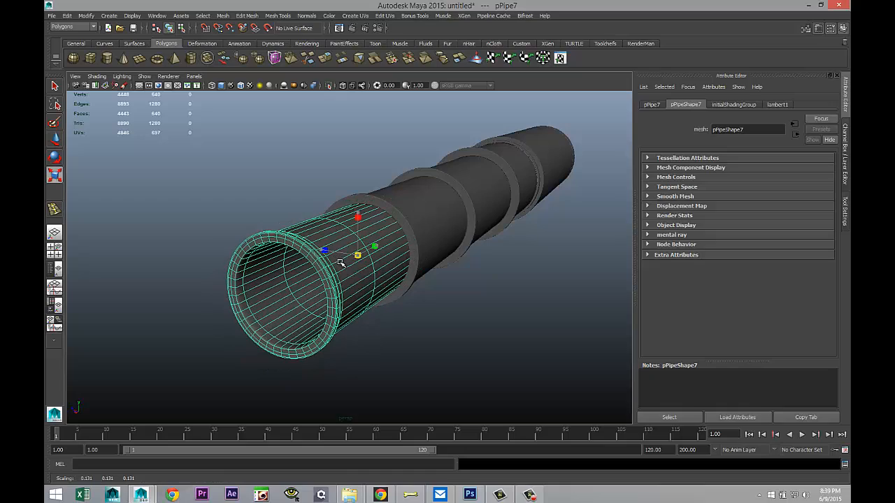
left_click_drag(401, 339, 361, 341, "alt")
left_click_drag(456, 361, 366, 321, "alt")
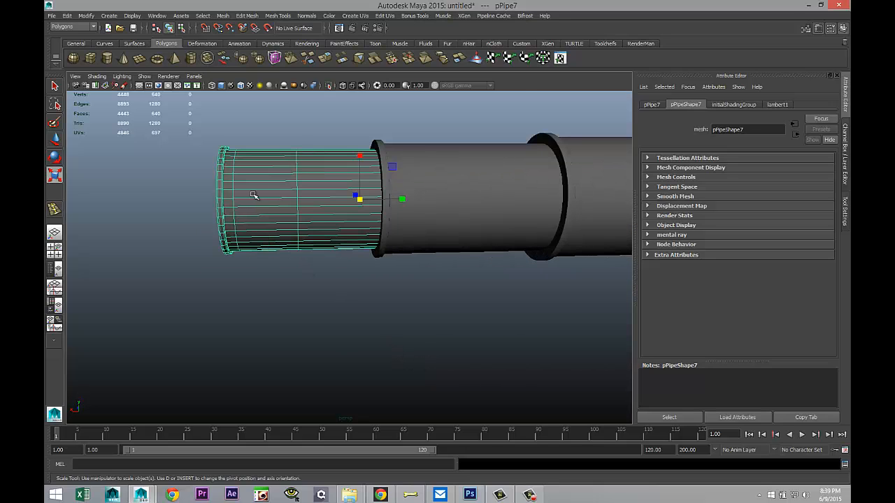
Try to taper the end section by uniformly scaling down the vertices at its lipped outer end.
right_click_drag(226, 186, 194, 187)
left_click_drag(190, 124, 310, 259)
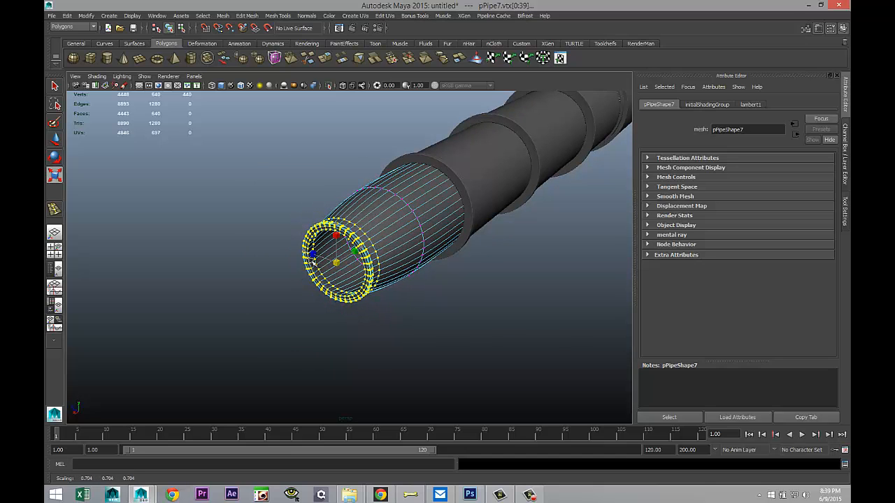
key("ctrl+z")
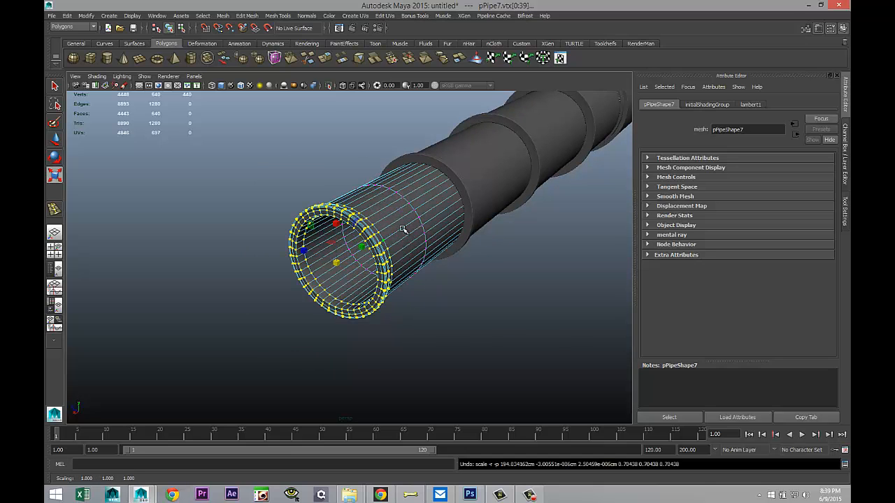
right_click_drag(400, 221, 423, 210)
left_click(409, 278)
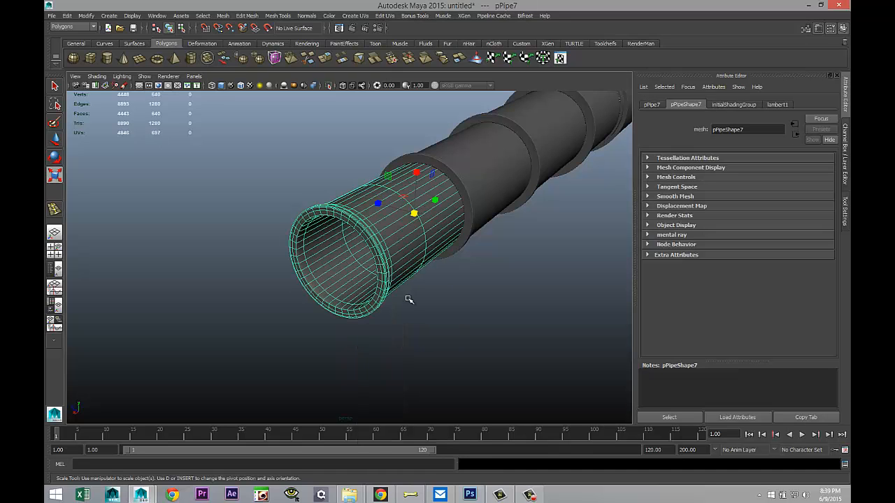
Select the end section's outer-end vertices together with its middle edge loop and move them outward along X to lengthen it.
key("1")
left_click_drag(427, 350, 374, 347, "alt")
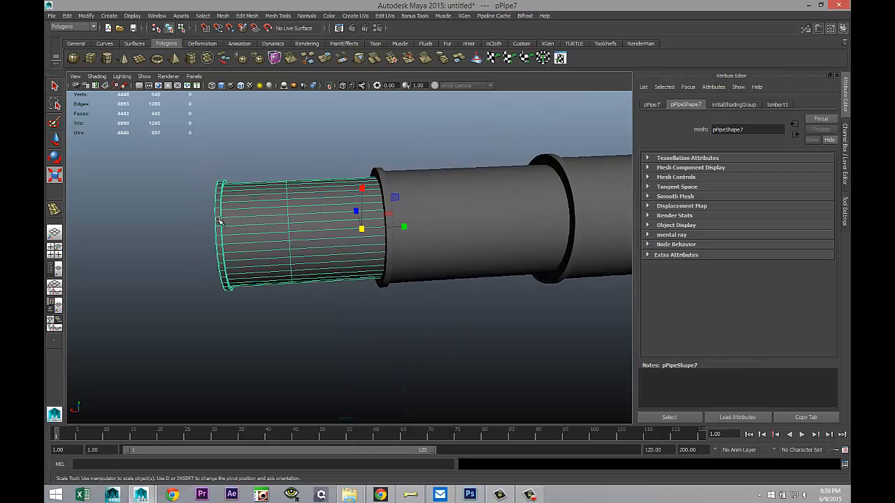
right_click_drag(219, 220, 175, 219)
left_click_drag(175, 159, 306, 362)
key("w")
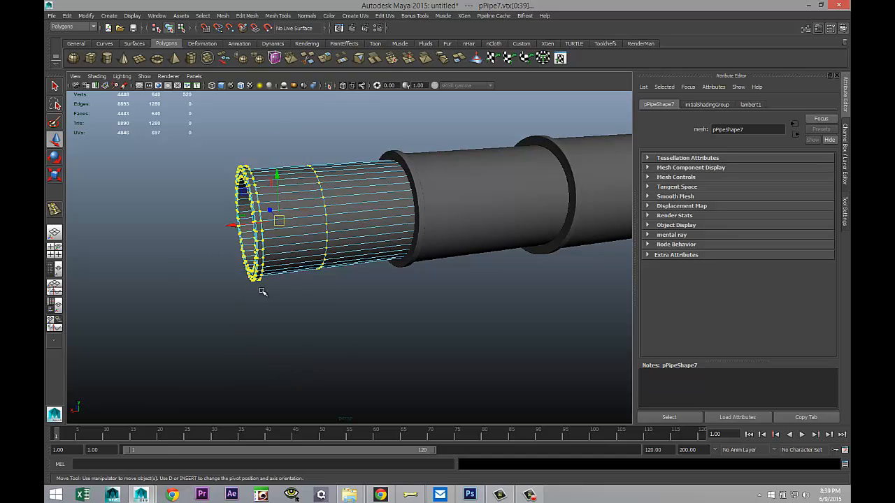
left_click_drag(231, 225, 110, 236)
scroll(210, 322, "down", 4)
Scale the selected outer vertices down uniformly to taper the end section, and return to object mode.
mouse_move(258, 348)
left_mouse_down("alt")
mouse_move(266, 346)
mouse_move(254, 356)
left_mouse_up("alt")
key("r")
left_click_drag(259, 233, 246, 234)
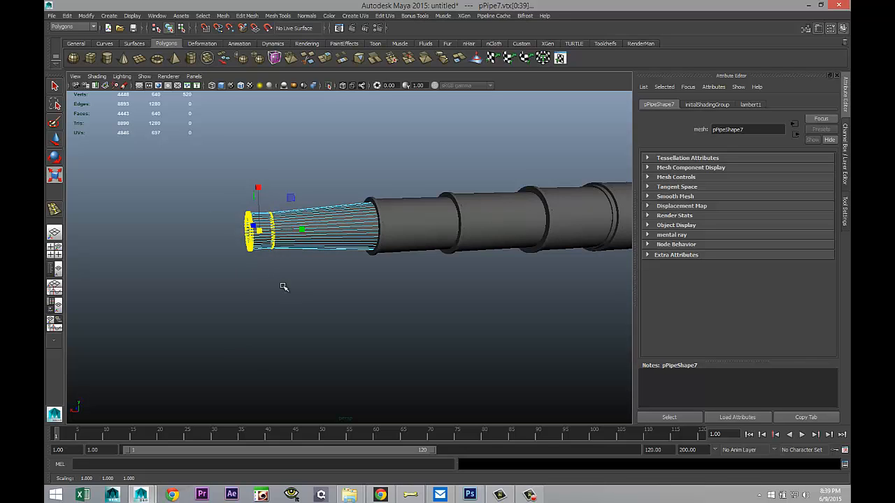
left_click_drag(280, 279, 298, 311, "alt")
left_click_drag(372, 337, 288, 325, "alt")
left_click(367, 342)
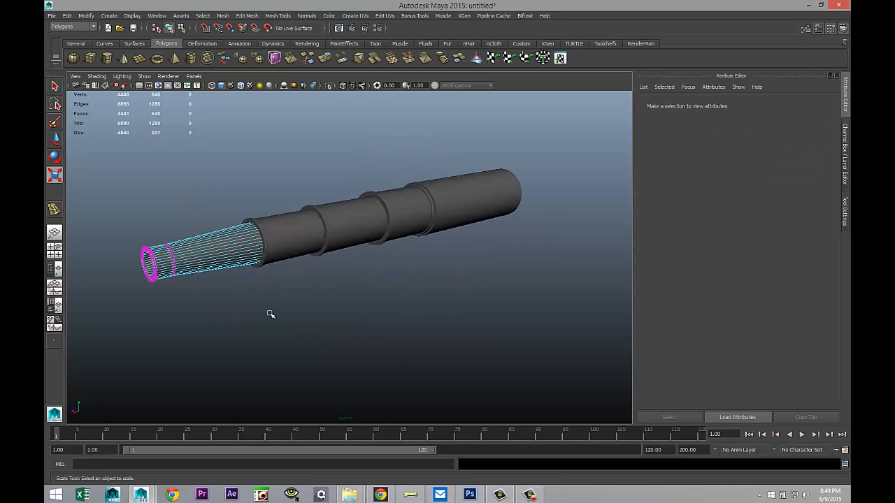
right_click_drag(217, 253, 224, 244)
left_click(223, 244)
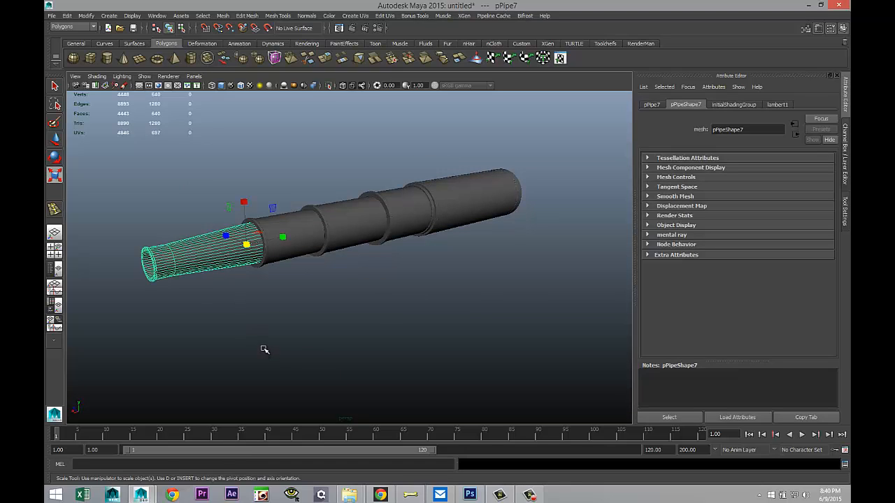
Select all pipe sections and rings, turn on their smooth mesh preview, and clear the selection.
left_click(256, 347)
scroll(255, 349, "up", 3)
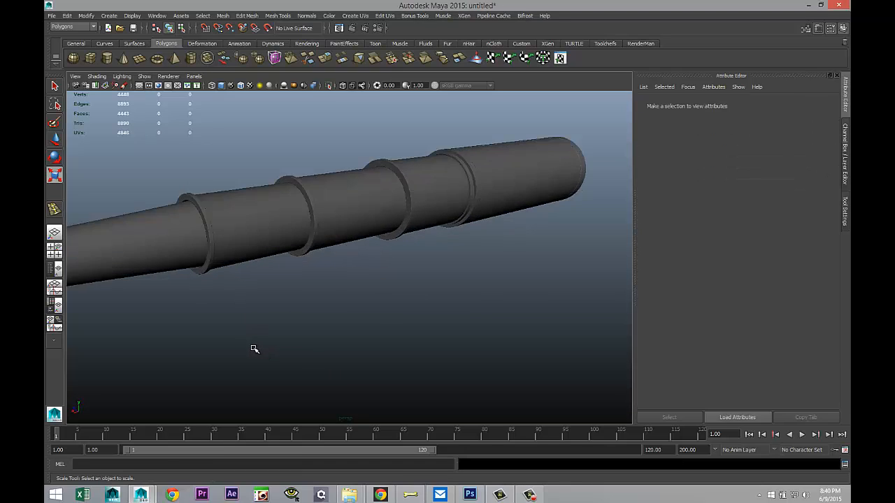
left_click_drag(318, 331, 262, 337, "alt")
middle_click_drag(329, 338, 281, 337, "alt")
scroll(282, 330, "down", 3)
left_click_drag(415, 346, 464, 355, "alt")
left_click_drag(130, 164, 545, 395)
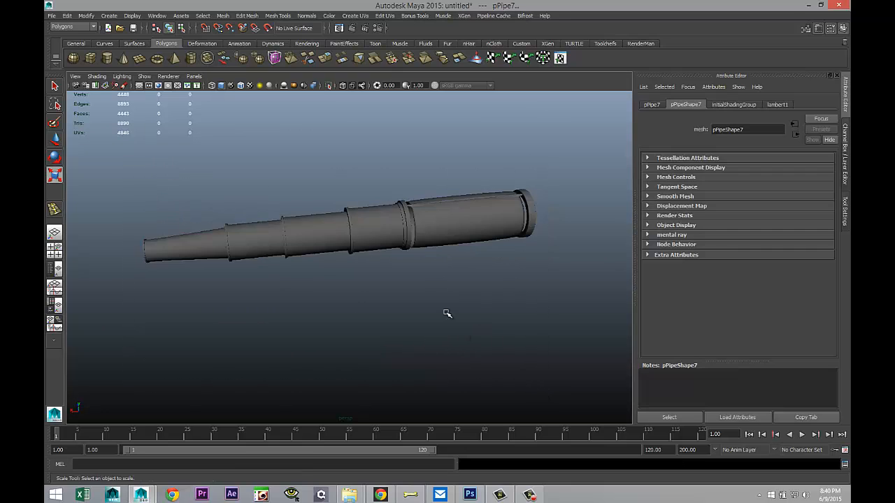
left_click(460, 333)
Turn off the smooth mesh preview on the long main pipe between the two end rings.
scroll(460, 333, "up", 3)
left_click_drag(488, 338, 348, 346, "alt")
left_click(359, 253)
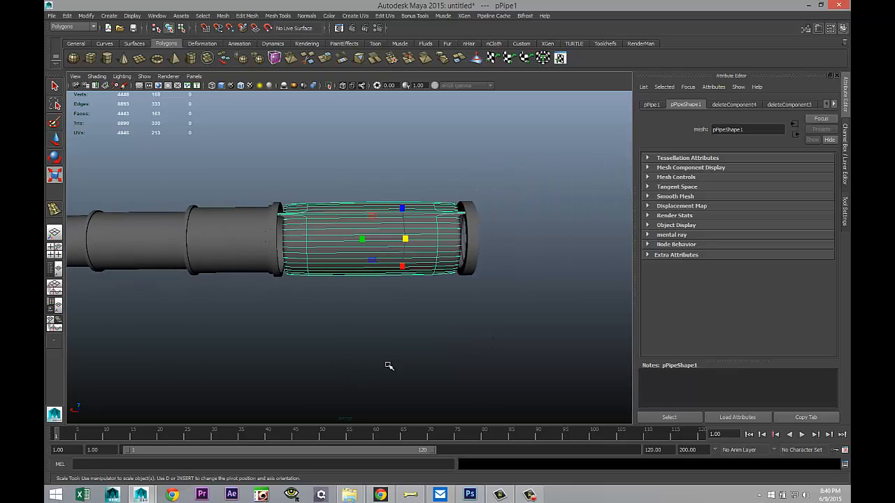
key("1")
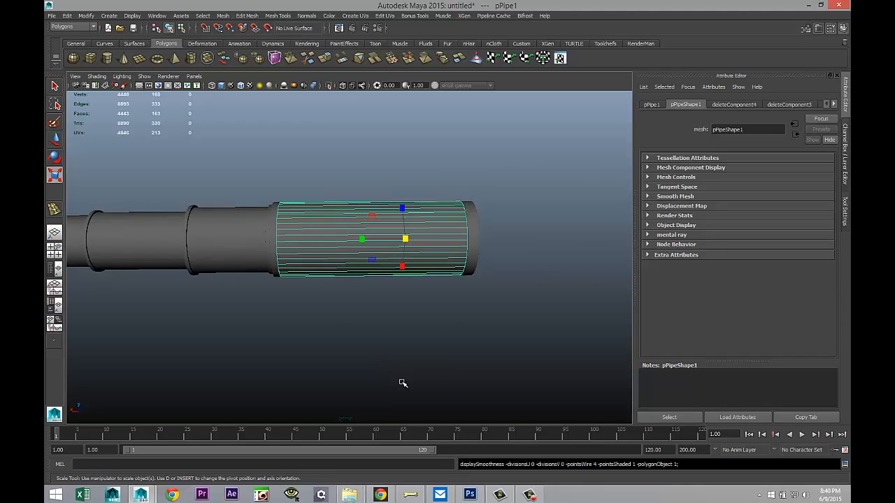
scroll(403, 383, "up", 4)
left_click_drag(259, 356, 282, 370, "alt")
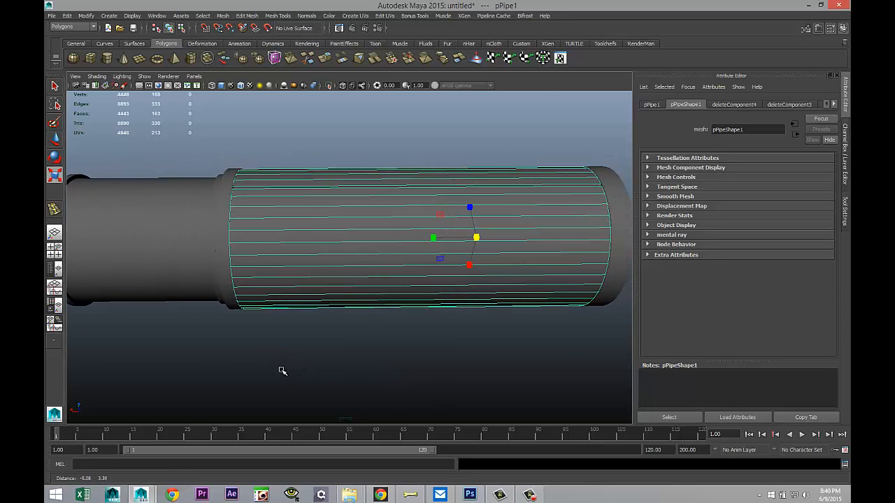
Insert a supporting edge loop at each end of the main pipe in wireframe display, and return to object mode.
left_click(274, 16)
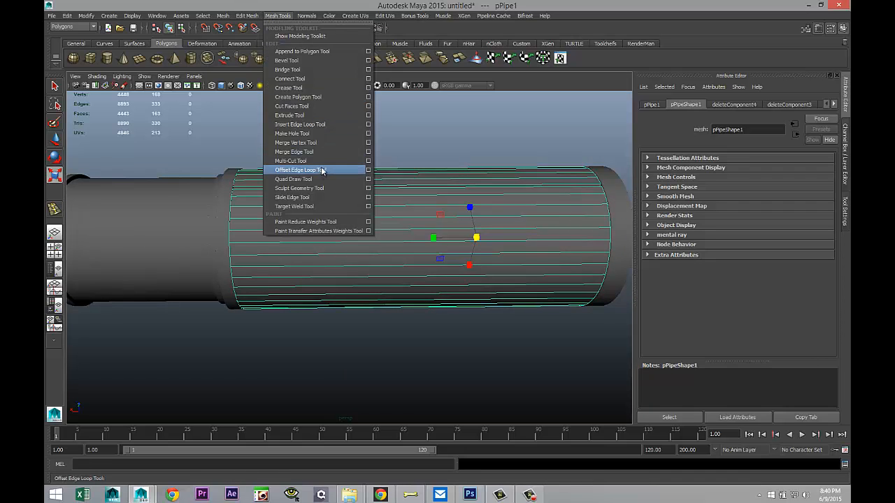
left_click(320, 125)
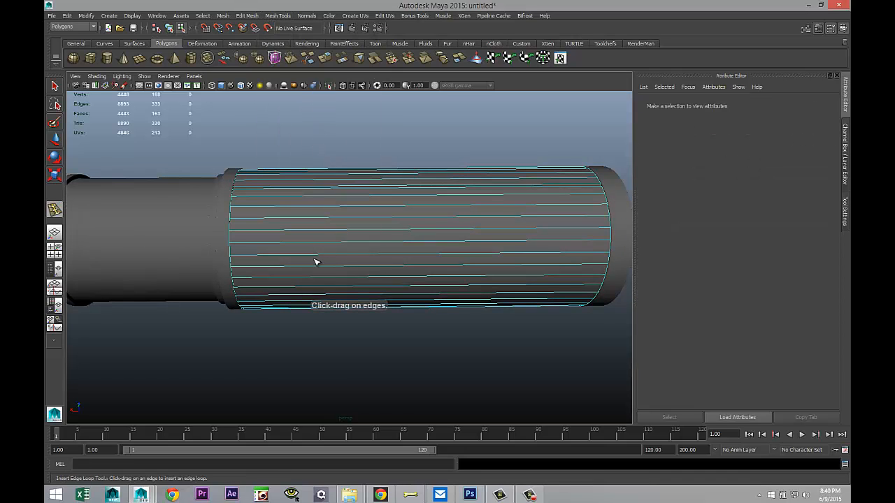
key("4")
scroll(294, 278, "up", 3)
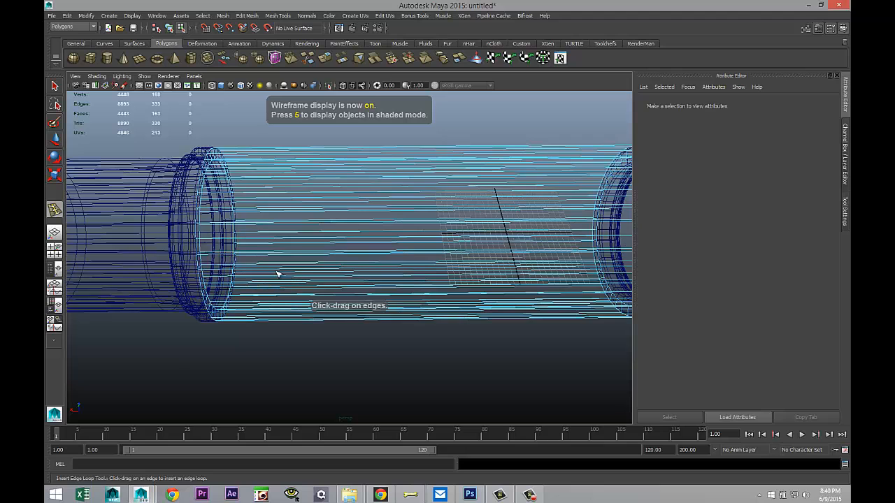
left_click(208, 225)
left_click_drag(206, 224, 202, 225)
middle_click_drag(269, 356, 78, 344, "alt")
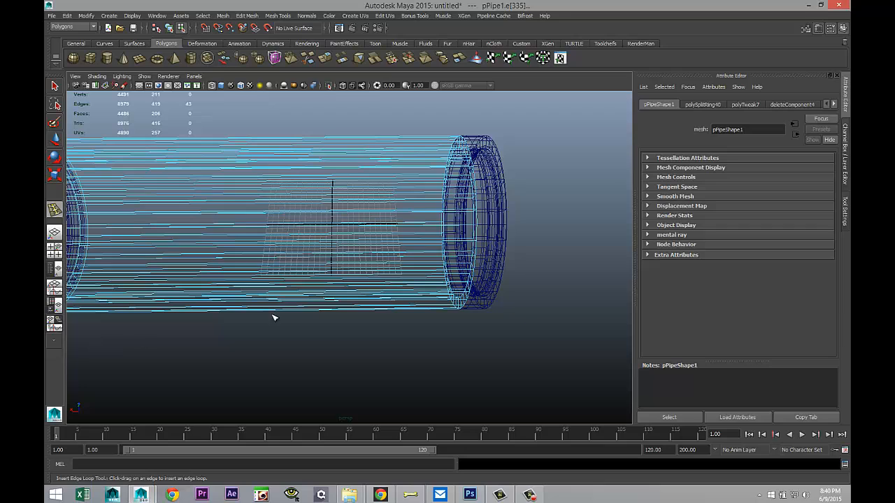
left_click(475, 212)
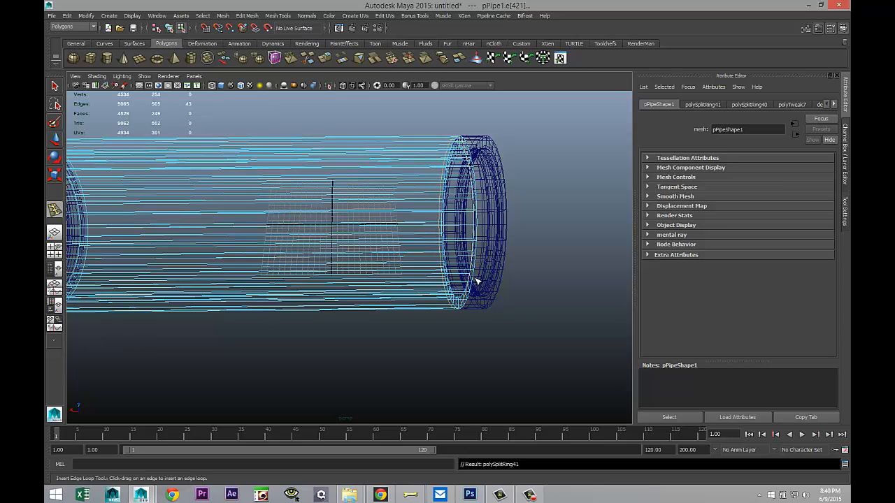
key("q")
right_click_drag(412, 213, 443, 201)
left_click(416, 210)
Restore shaded display and turn on the smooth mesh preview for all pipe sections and rings.
scroll(384, 267, "down", 5)
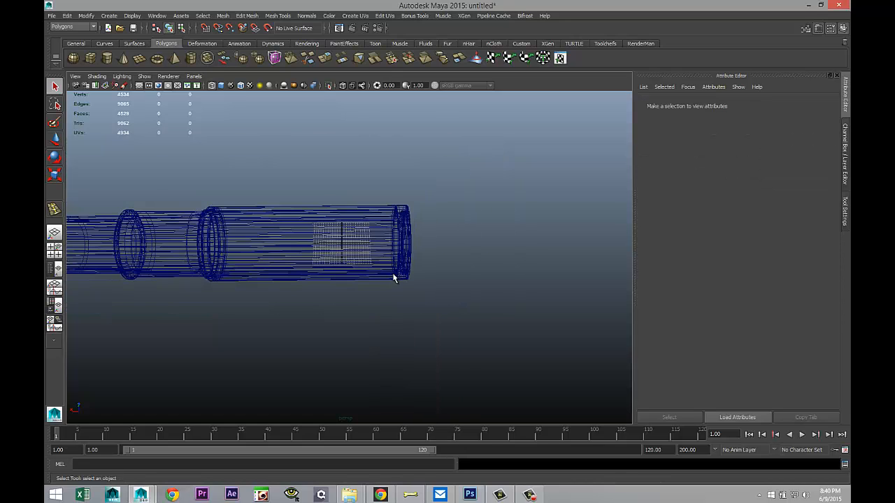
key("5")
scroll(393, 275, "down", 3)
left_click(232, 249)
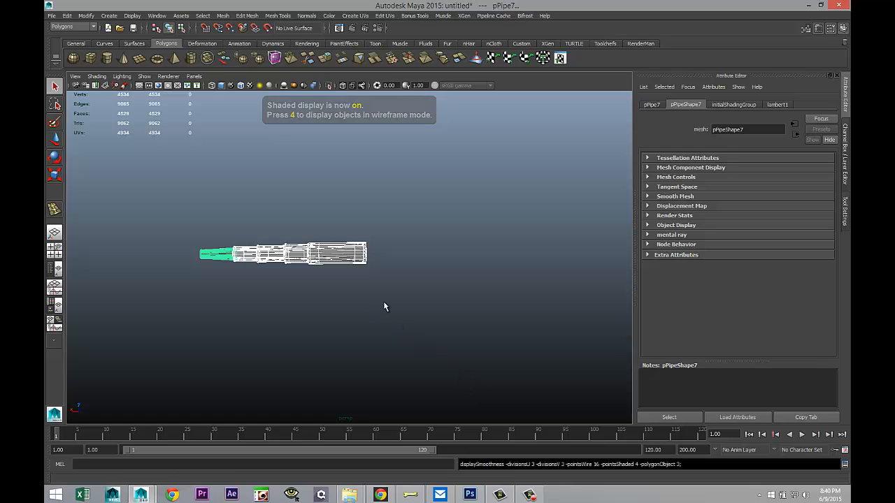
Clear the selection and examine the smoothed pipe's main section, end rings and narrower sections from several angles.
left_click(391, 319)
scroll(392, 318, "up", 6)
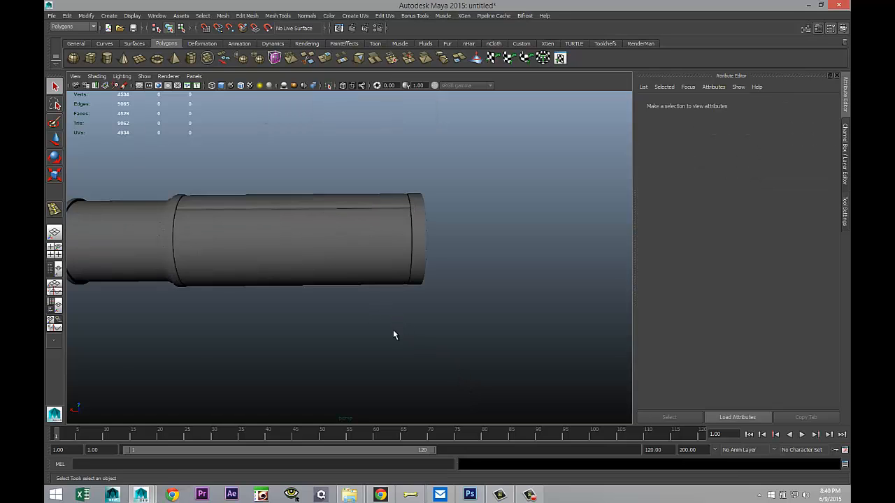
left_click_drag(456, 360, 485, 345, "alt")
middle_click_drag(388, 330, 601, 300, "alt")
scroll(511, 334, "down", 5)
left_click_drag(511, 333, 504, 378, "alt")
scroll(479, 338, "up", 3)
middle_click_drag(504, 378, 470, 287, "alt")
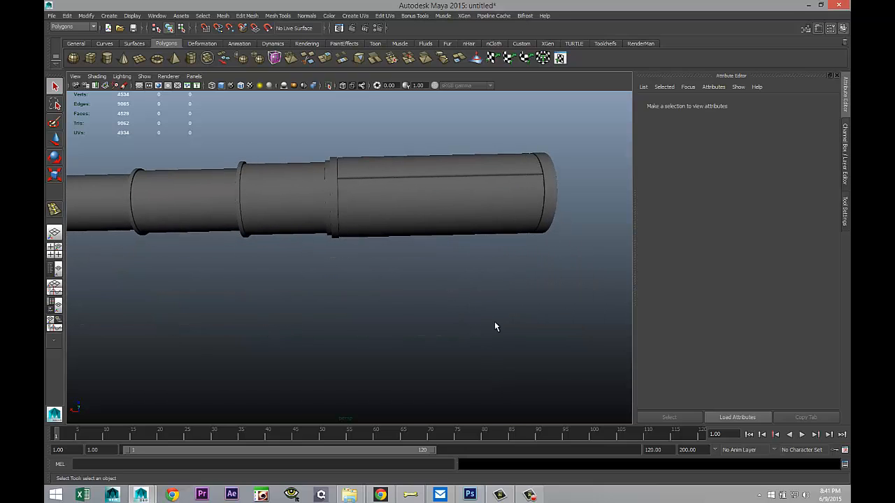
Create a polygon box beside the pipe, about 2.98 wide, 2.44 high and 11.16 deep, and flatten it vertically by scaling.
left_click(92, 59)
left_click_drag(387, 329, 454, 337)
key("r")
left_click_drag(454, 184, 453, 202)
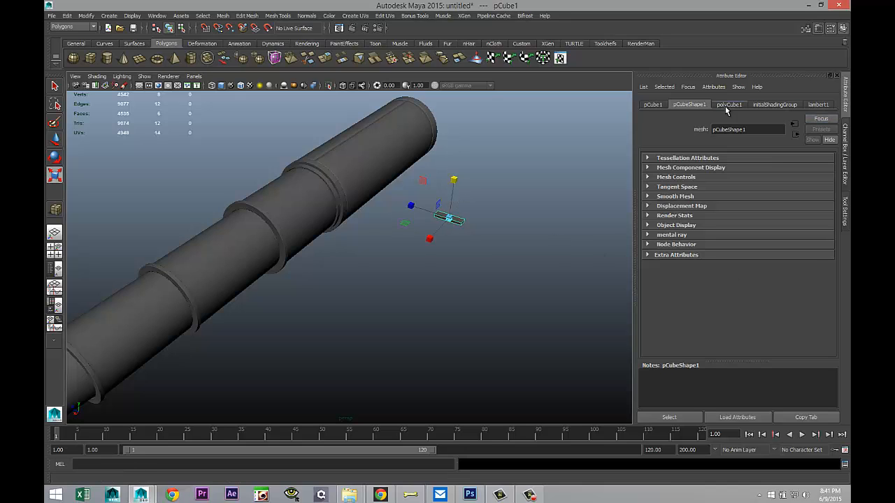
Set the flattened box's depth subdivisions to 7 and show the scene in the four-view layout.
left_click(729, 104)
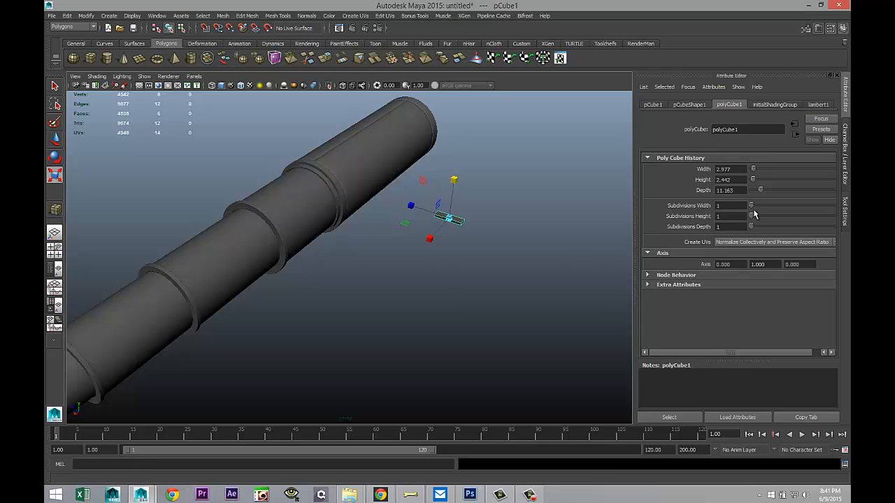
left_click_drag(756, 208, 745, 212)
left_click_drag(751, 220, 751, 223)
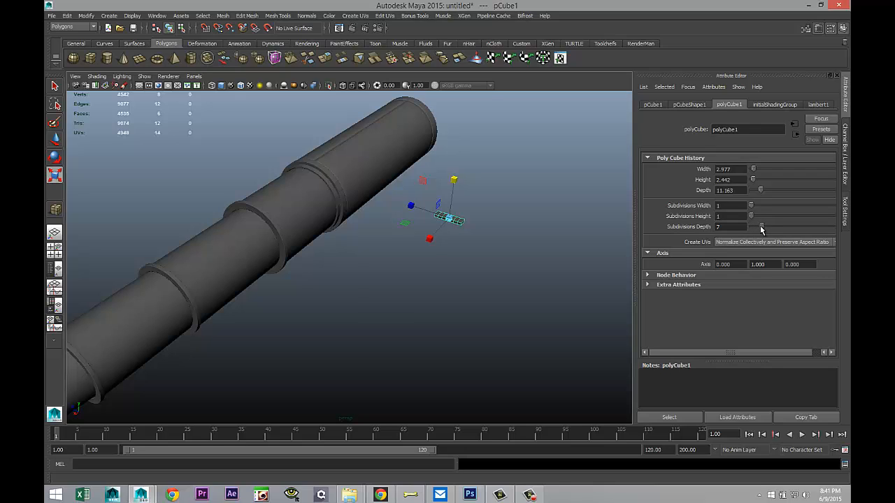
scroll(517, 318, "up", 3)
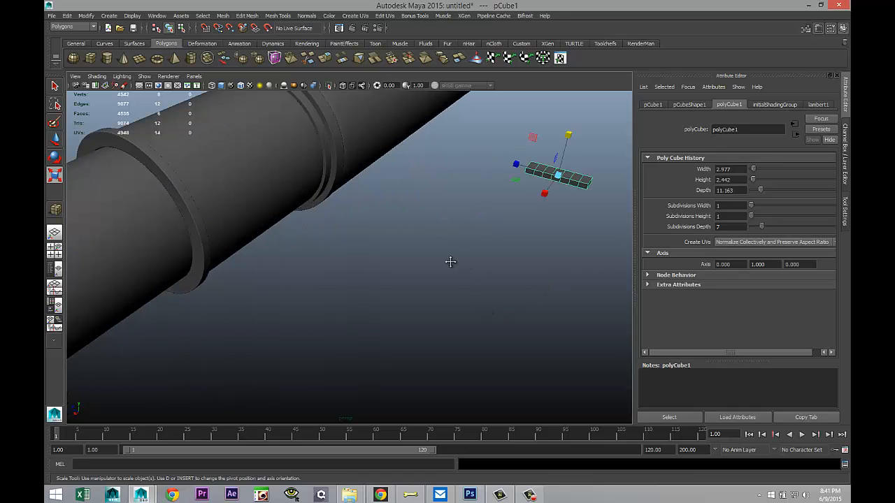
left_click_drag(450, 262, 290, 329, "alt")
left_click(57, 258)
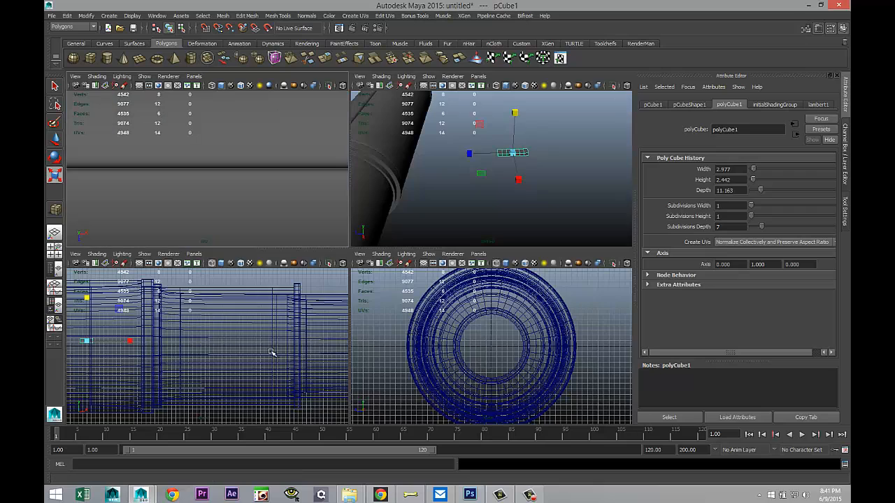
Flatten the seven-segment cube into a thin strip with a Y scale of about 0.13.
scroll(236, 347, "down", 3)
scroll(486, 365, "down", 5)
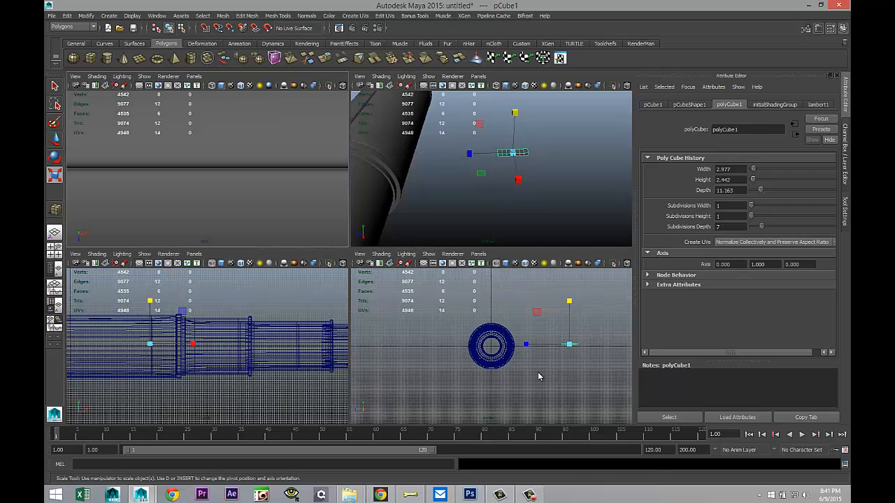
key("space")
key("f")
scroll(439, 349, "down", 3)
scroll(406, 335, "up", 1)
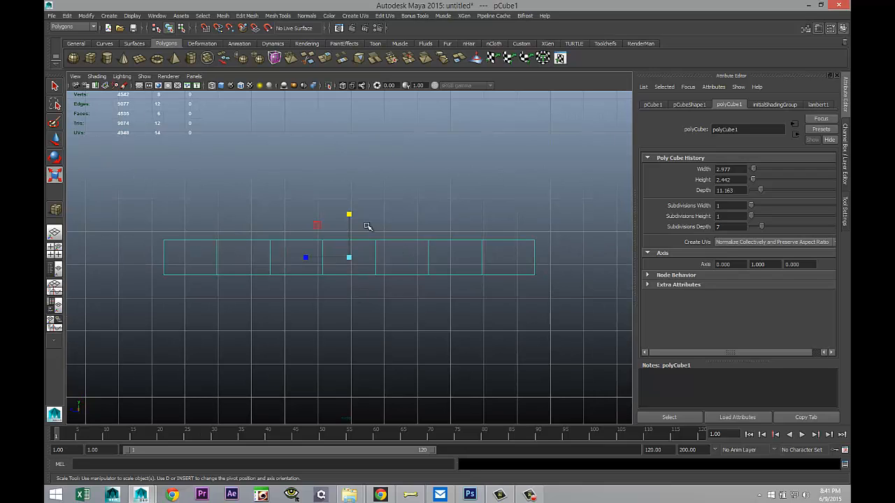
left_click_drag(350, 218, 351, 243)
Bend the strip into a shallow arch by raising its inner vertices in three progressively narrower groups toward the middle.
right_click_drag(268, 258, 232, 257)
left_click_drag(201, 213, 502, 315)
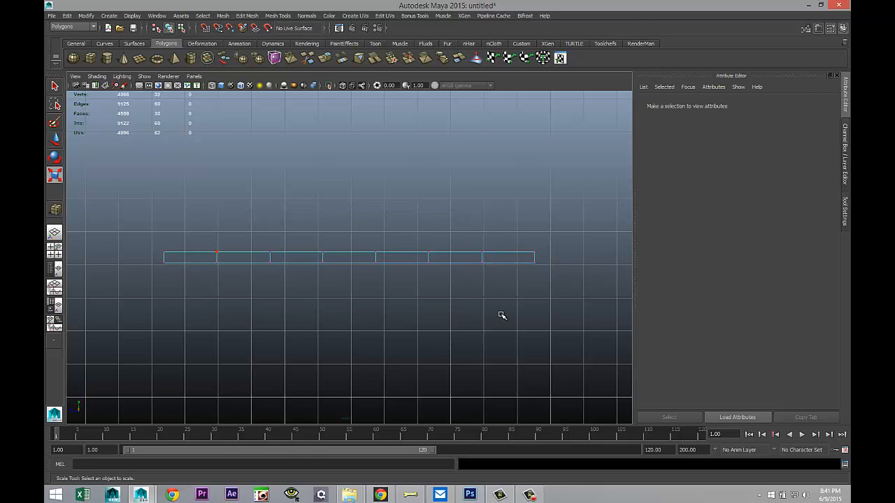
key("w")
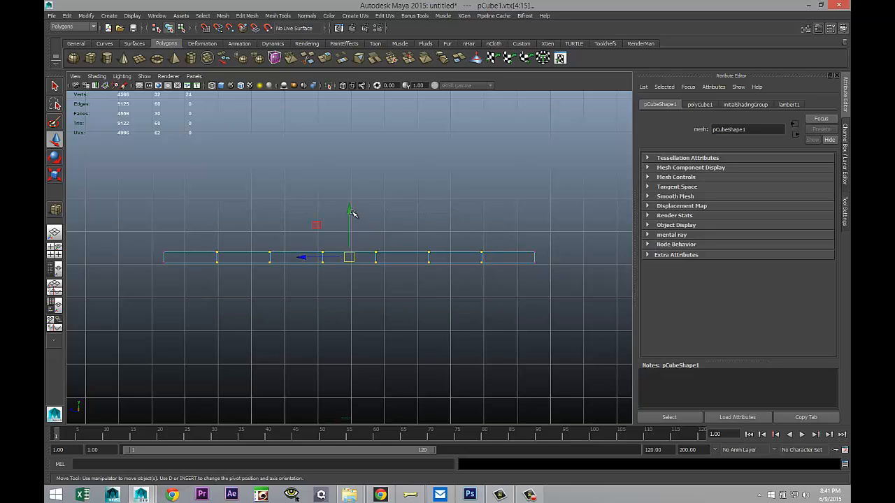
mouse_move(349, 212)
left_mouse_down()
mouse_move(349, 242)
mouse_move(350, 206)
left_mouse_up()
left_click_drag(253, 222, 453, 294)
left_click_drag(350, 200, 349, 192)
left_click_drag(305, 212, 399, 271)
left_click_drag(351, 193, 350, 188)
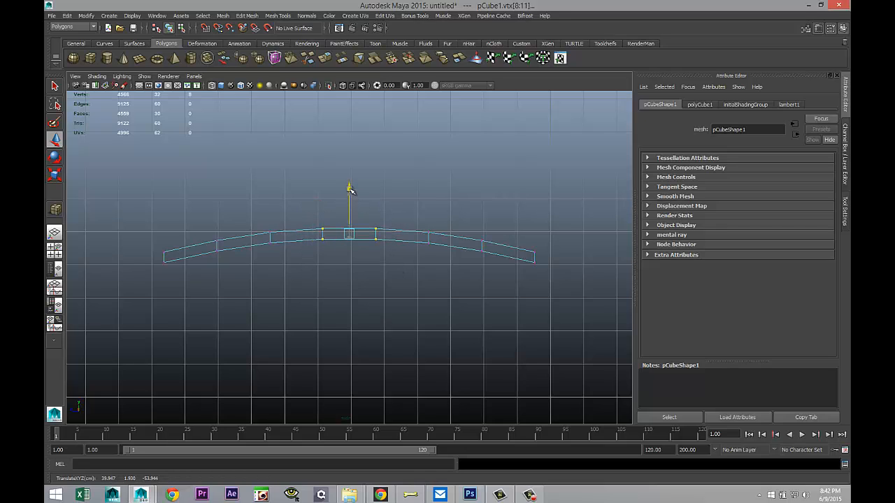
Lower the vertices at both ends of the arched strip and scale them inward along its length.
left_click_drag(144, 236, 193, 292)
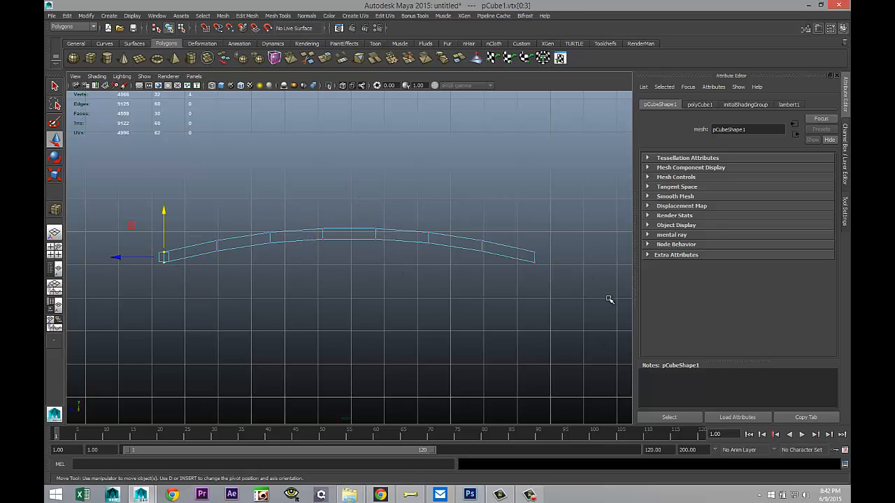
left_click_drag(517, 240, 560, 318, "shift")
left_click_drag(349, 211, 351, 223)
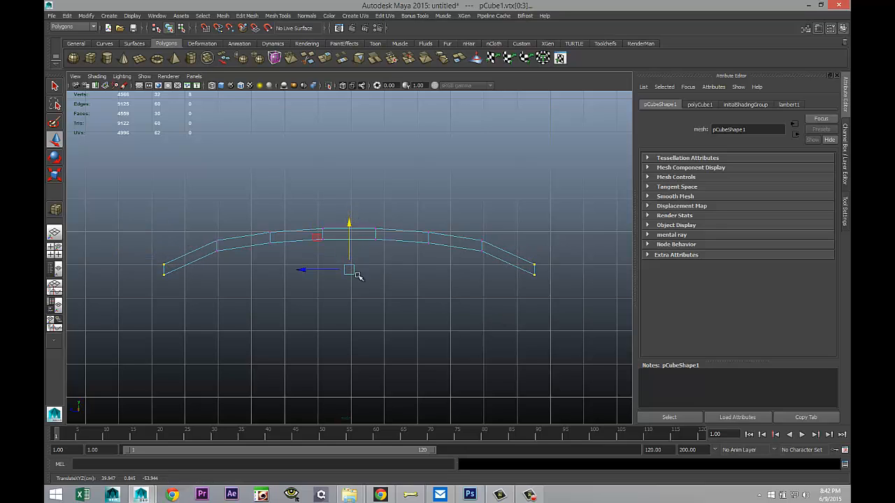
key("r")
left_click_drag(307, 270, 311, 271)
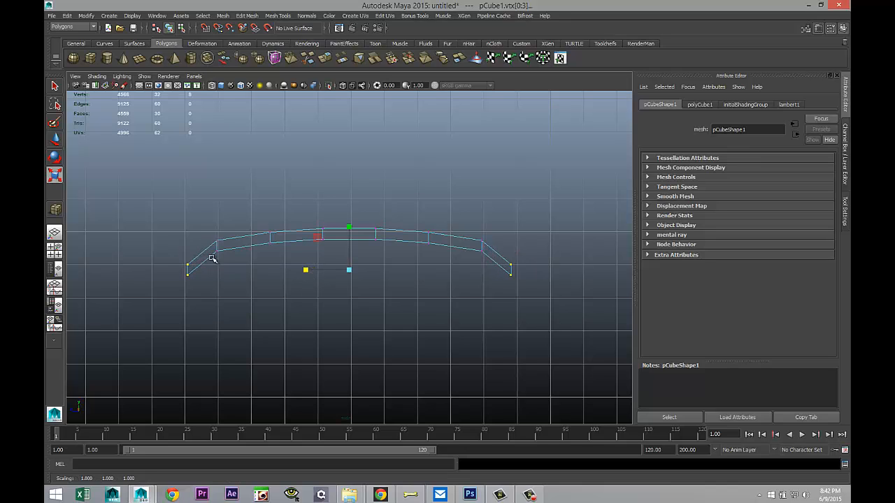
Lower the second vertex column from each end of the strip slightly to even out the curve.
left_click_drag(203, 228, 231, 261)
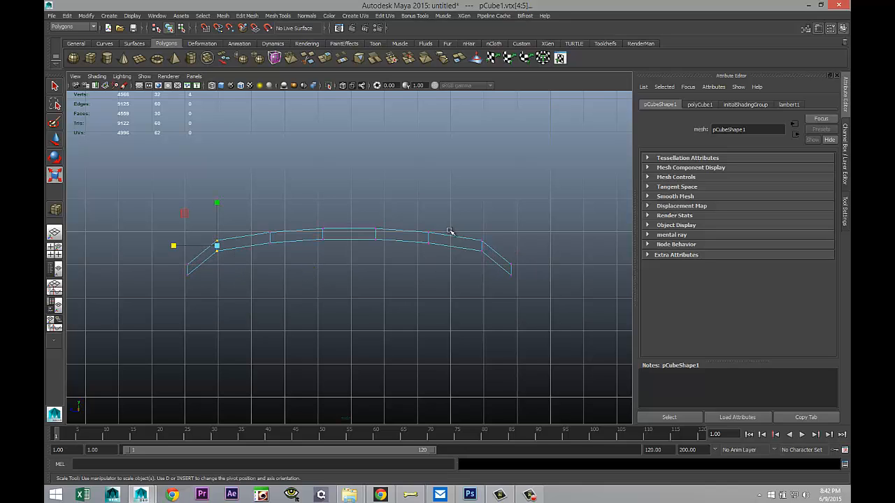
left_click_drag(470, 225, 490, 282, "shift")
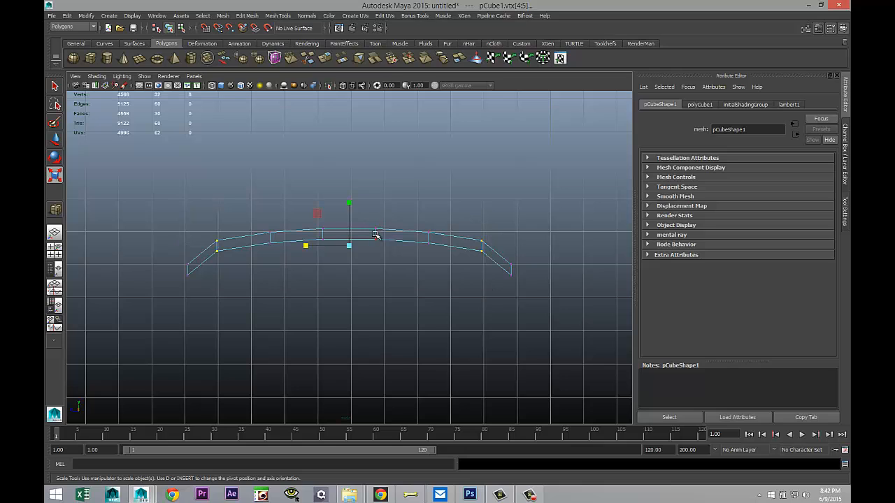
key("w")
left_click_drag(350, 200, 351, 208)
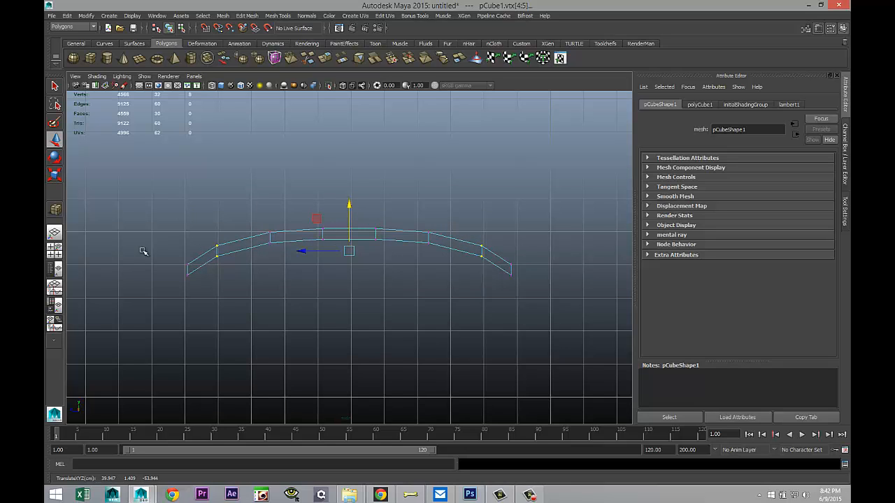
Move the whole arched strip onto the top of the barrel over its seam, at about Y 15.5 and Z -0.57.
left_click(54, 248)
key("space")
scroll(474, 270, "up", 1)
scroll(472, 275, "down", 3)
middle_click_drag(445, 278, 469, 309, "alt")
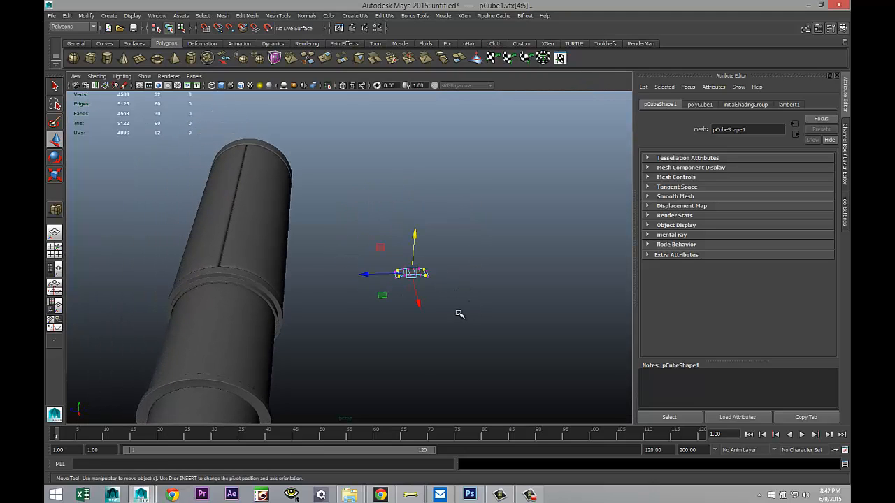
left_click(486, 269)
right_click_drag(411, 272, 441, 262)
left_click(417, 273)
left_click_drag(369, 277, 187, 279)
left_click_drag(225, 243, 231, 216)
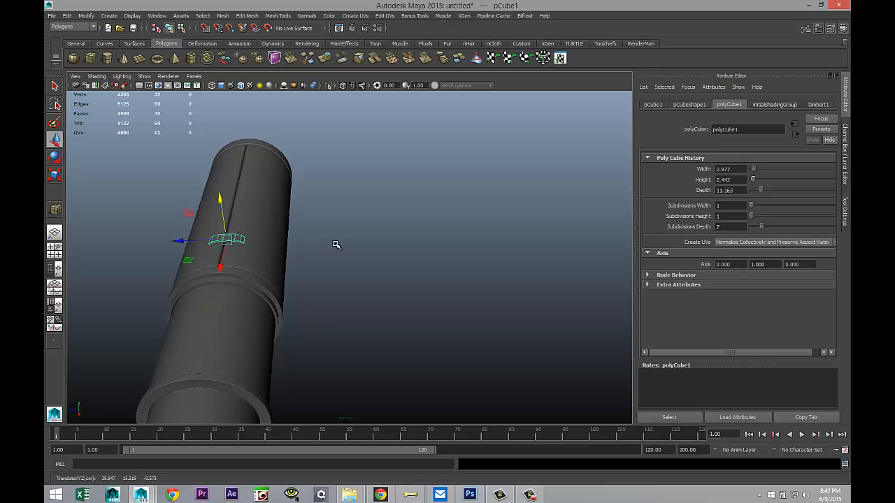
Slide the strip along the barrel toward the collar, to about X 47.6.
key("f")
scroll(340, 251, "down", 5)
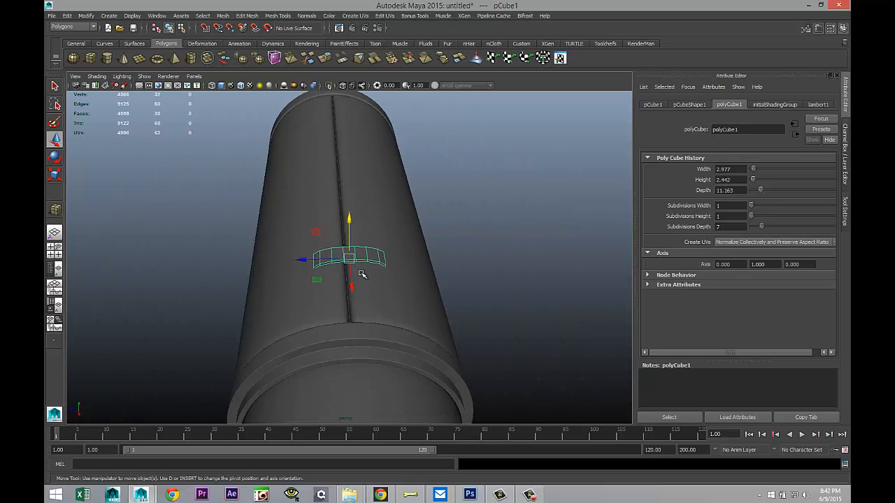
left_click_drag(362, 274, 475, 321, "alt")
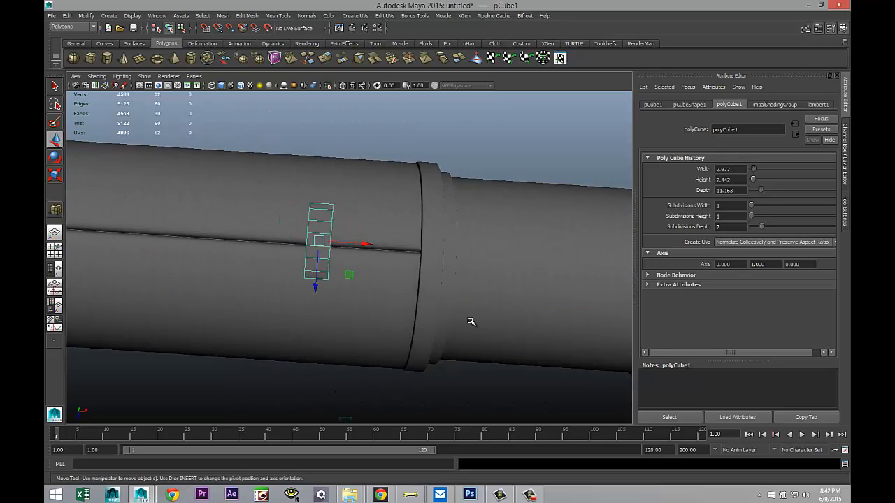
left_click_drag(355, 248, 395, 249)
Rotate the strip diagonally across the seam, setting its Y rotation to -45.
key("r")
left_click_drag(396, 327, 503, 331, "alt")
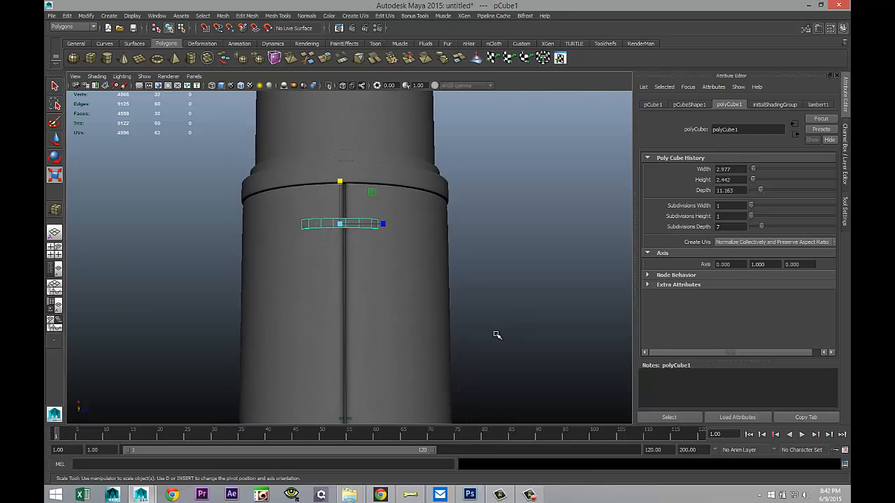
key("e")
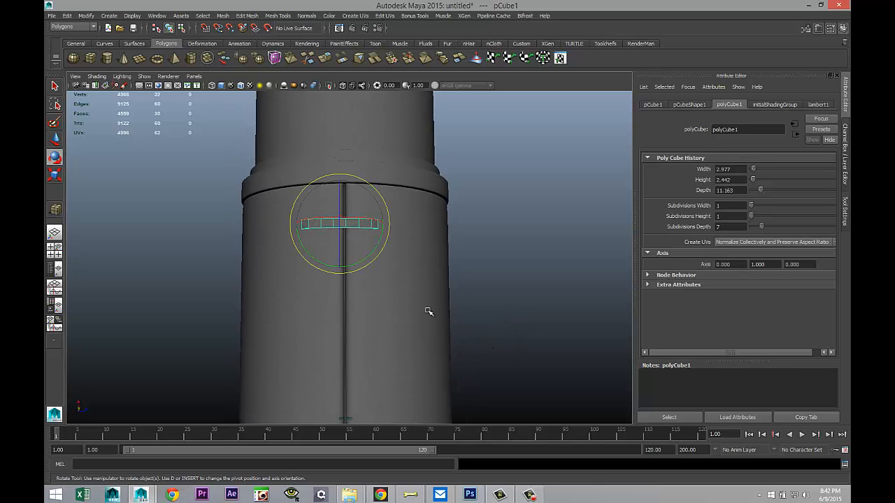
left_click_drag(375, 260, 356, 270)
left_click(652, 105)
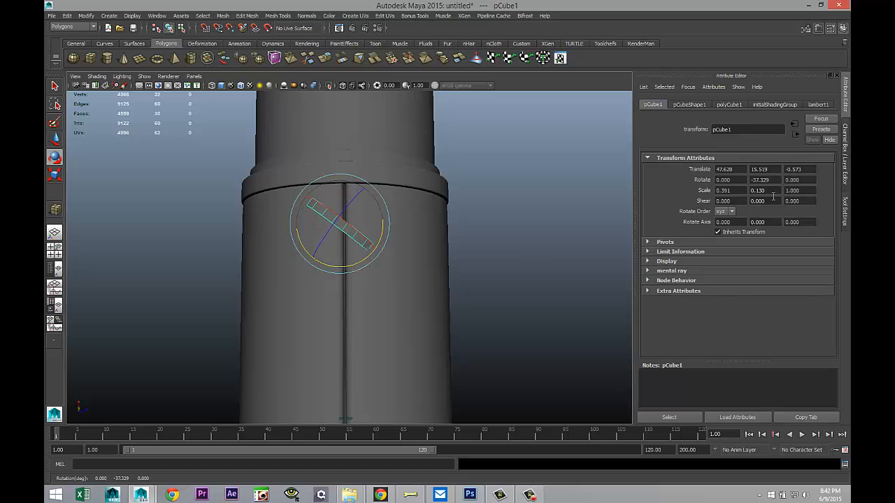
left_click(769, 180)
key("BackSpace")
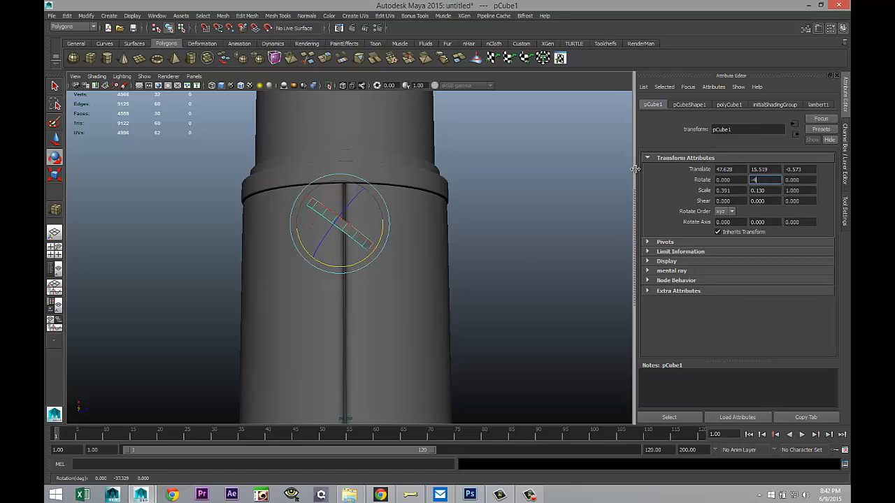
type("-45")
key("Return")
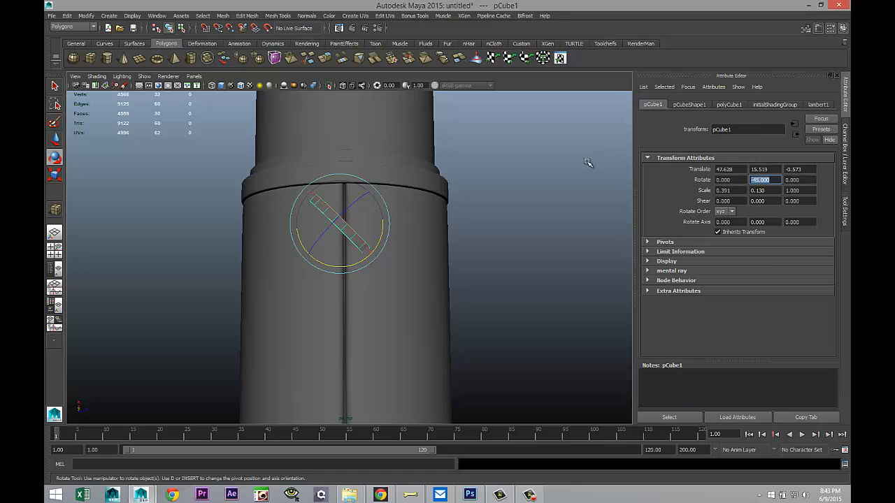
Centre the diagonal strip over the barrel seam in the top view, at about Z -0.04.
left_click_drag(508, 237, 505, 202, "alt")
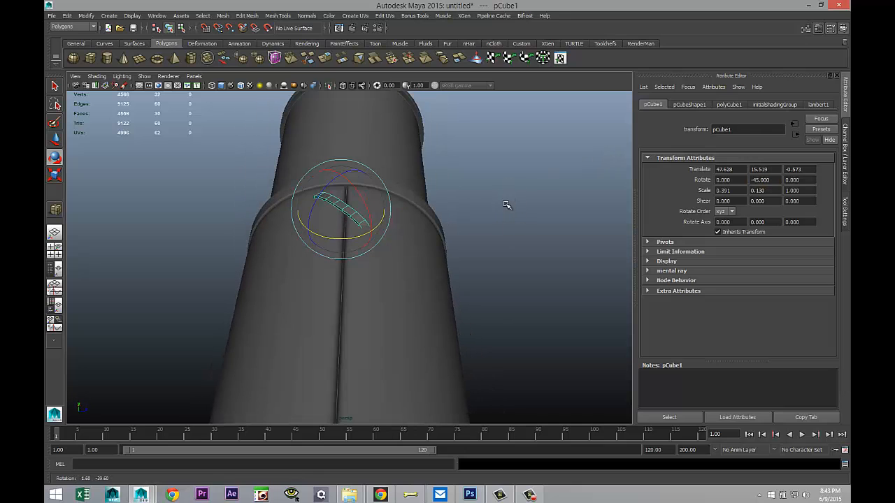
left_click(54, 249)
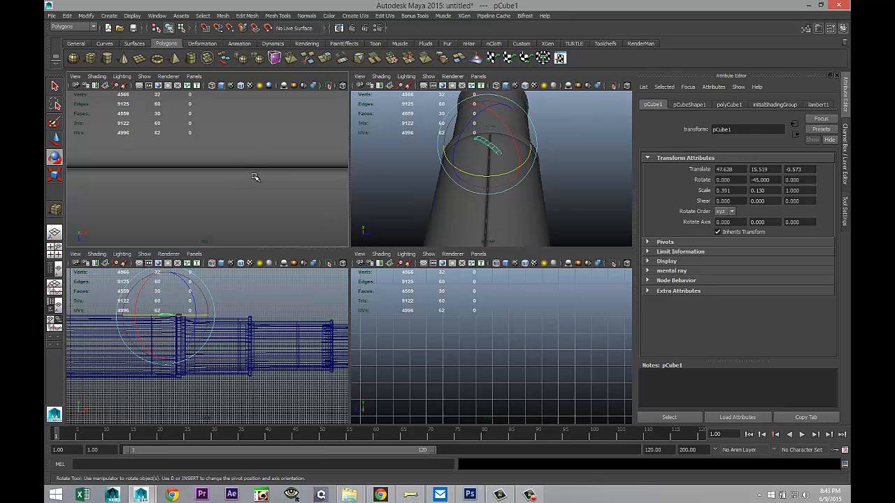
key("space")
key("f")
scroll(300, 239, "down", 3)
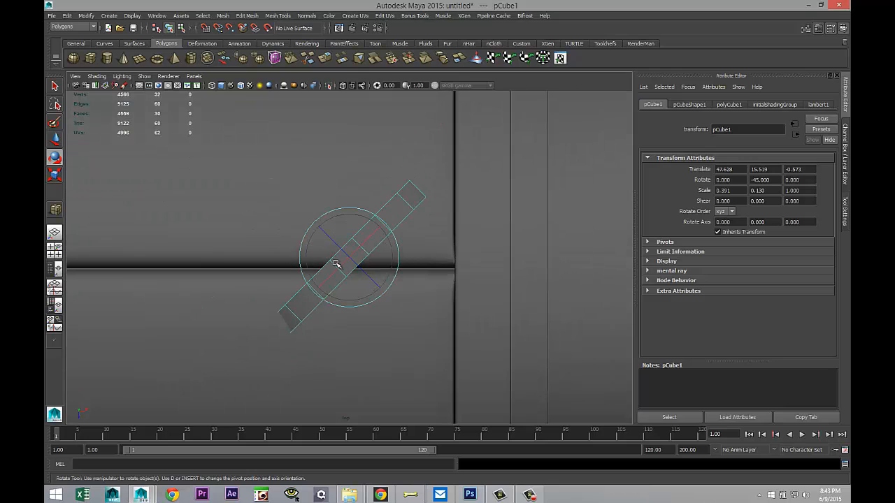
key("w")
left_click_drag(350, 301, 350, 311)
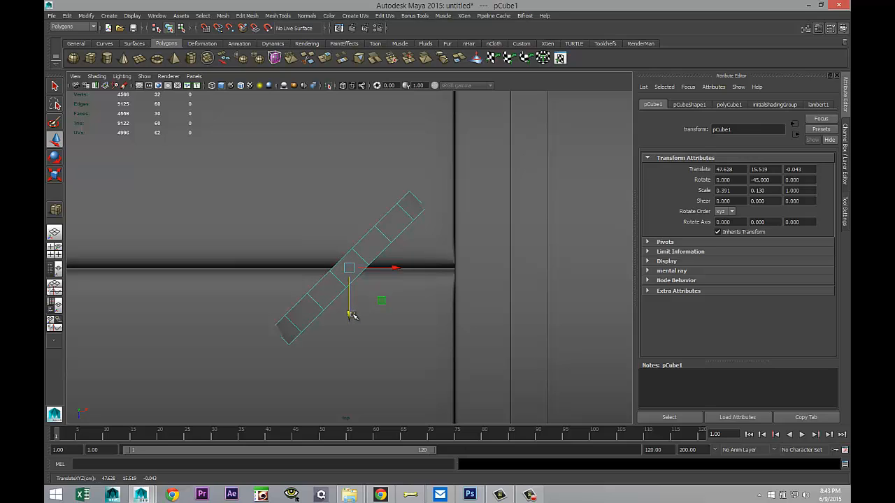
Preview the strip smoothed against the barrel from close up and restore its unsmoothed display.
left_click(55, 250)
key("space")
left_click_drag(454, 286, 509, 331, "alt")
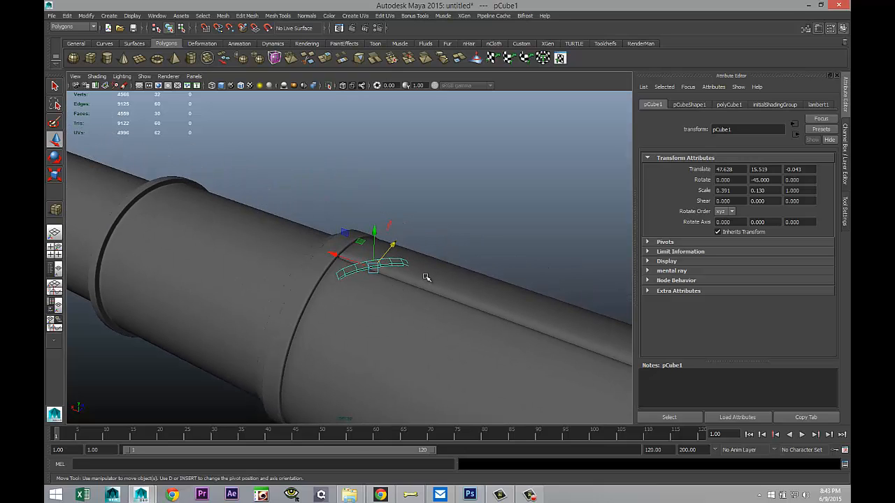
key("3")
scroll(442, 270, "up", 5)
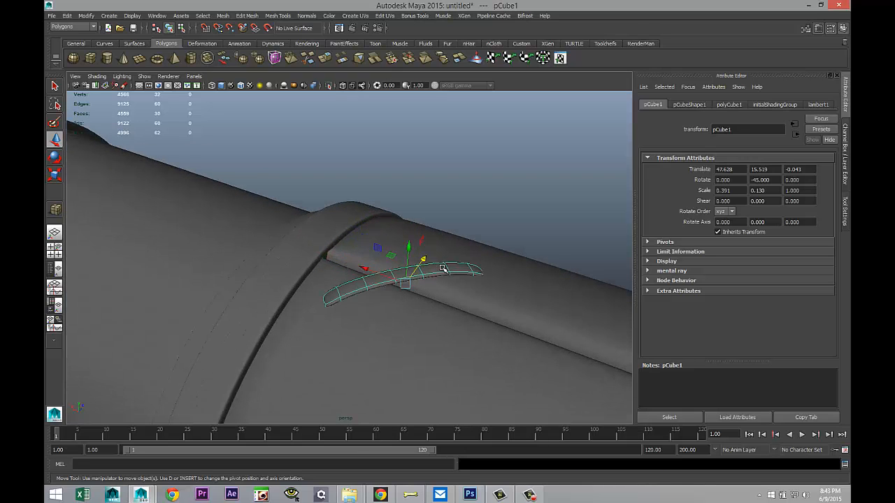
left_click_drag(454, 250, 340, 271, "alt")
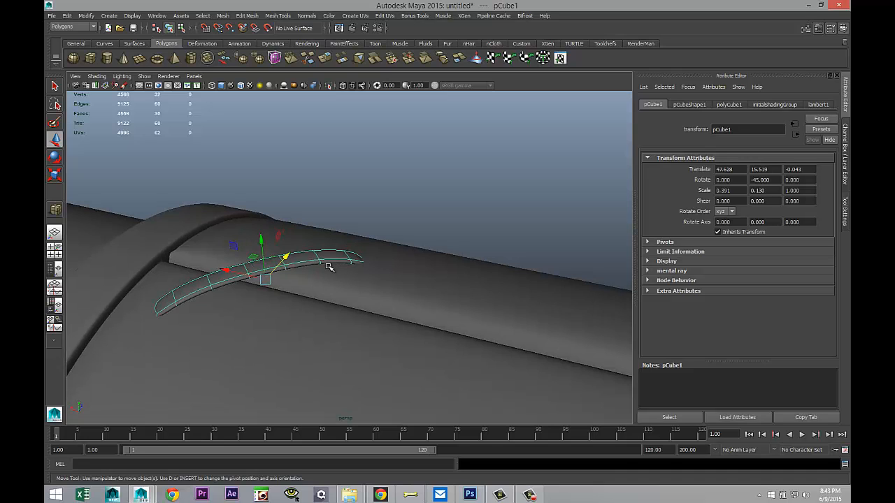
key("1")
Insert an edge loop close to each end of the strip with the Insert Edge Loop Tool.
left_click(278, 15)
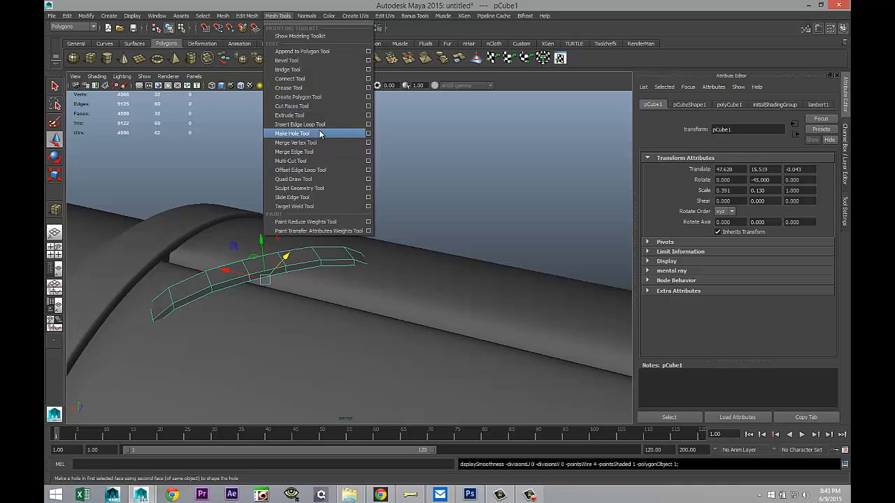
left_click(323, 125)
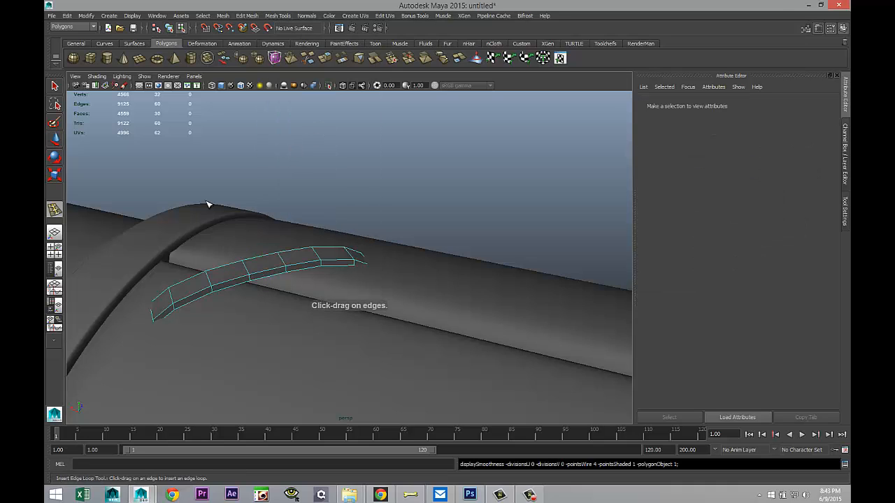
left_click(158, 319)
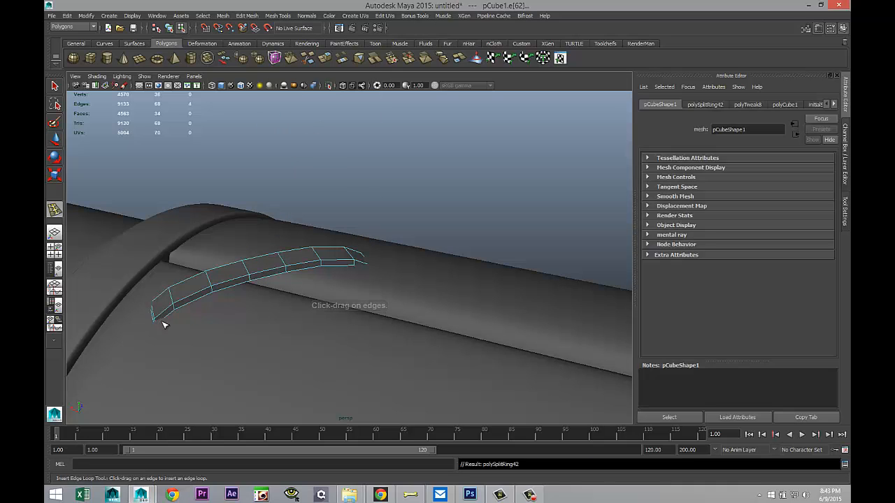
left_click_drag(363, 263, 369, 268)
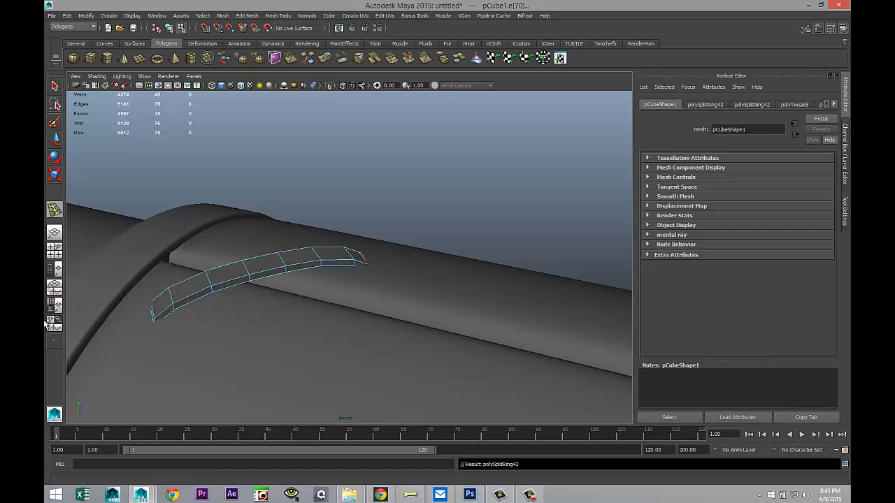
Examine in the side view how the arched strip sits on the barrel's surface.
left_click(56, 252)
scroll(424, 388, "down", 5)
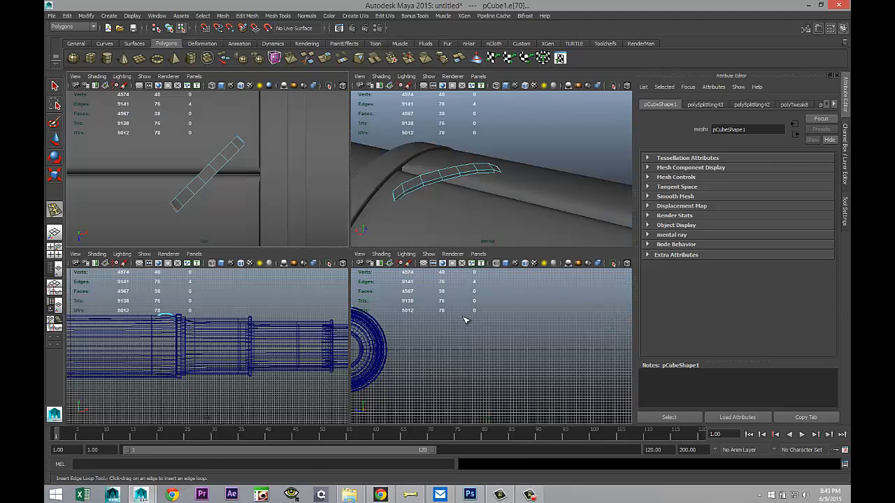
scroll(257, 349, "down", 2)
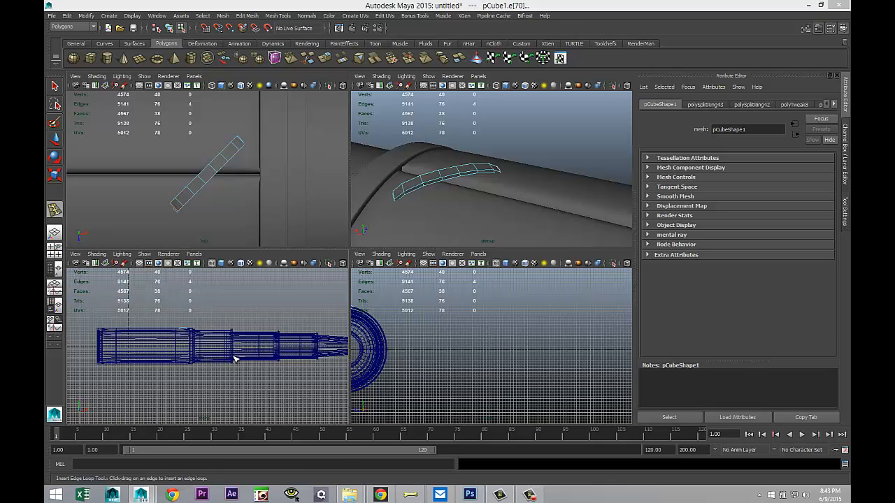
key("space")
scroll(349, 400, "down", 8)
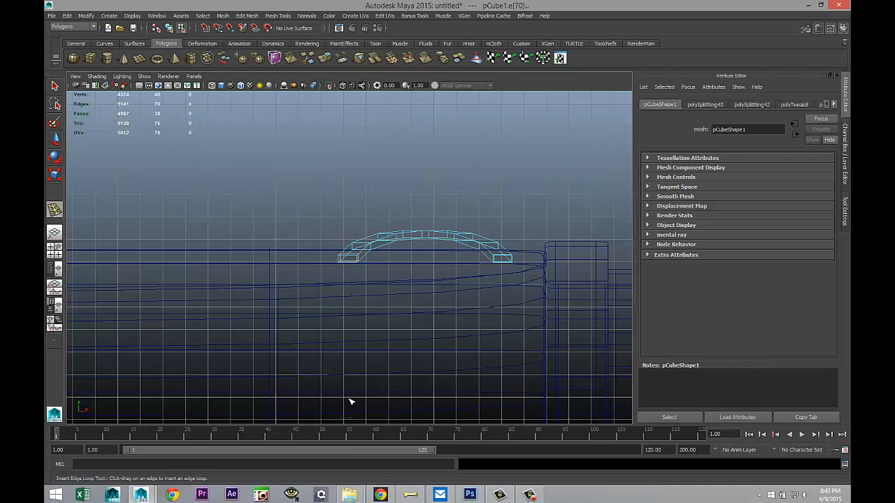
left_click(55, 249)
key("space")
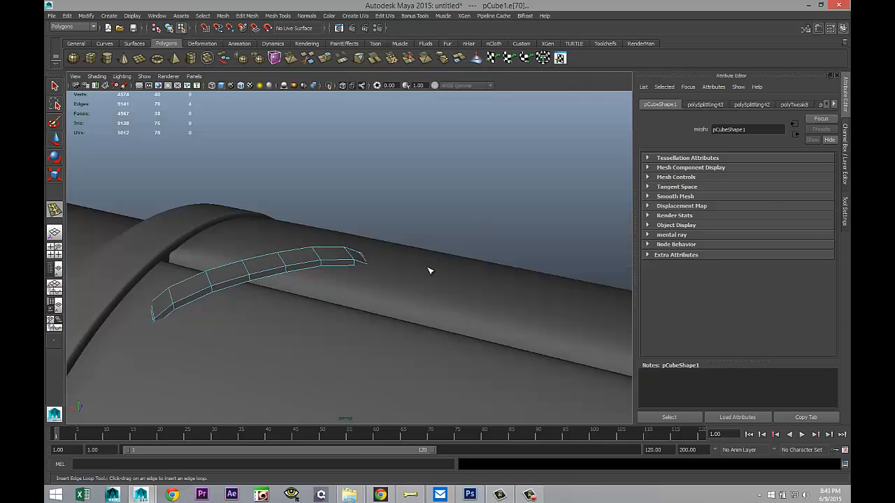
Return the barrel to unsmoothed display and insert an edge loop around it close to the collar.
left_click(479, 305)
key("1")
left_click(468, 307)
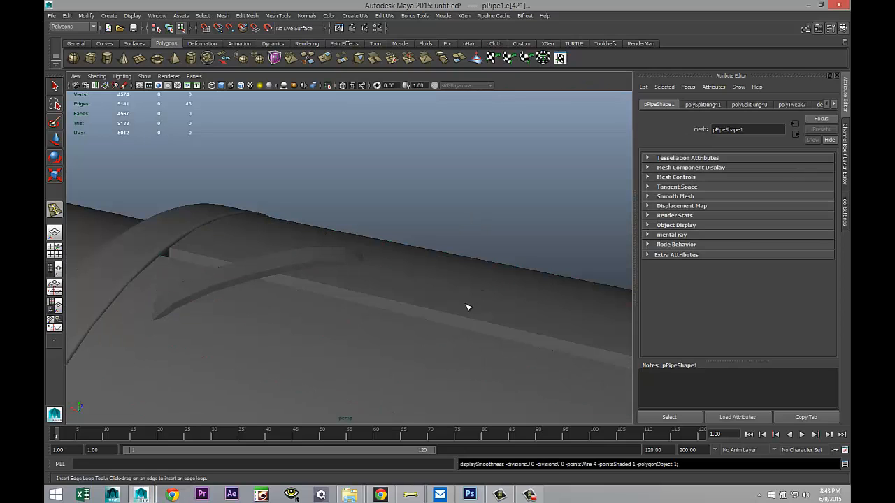
left_click_drag(300, 256, 302, 257)
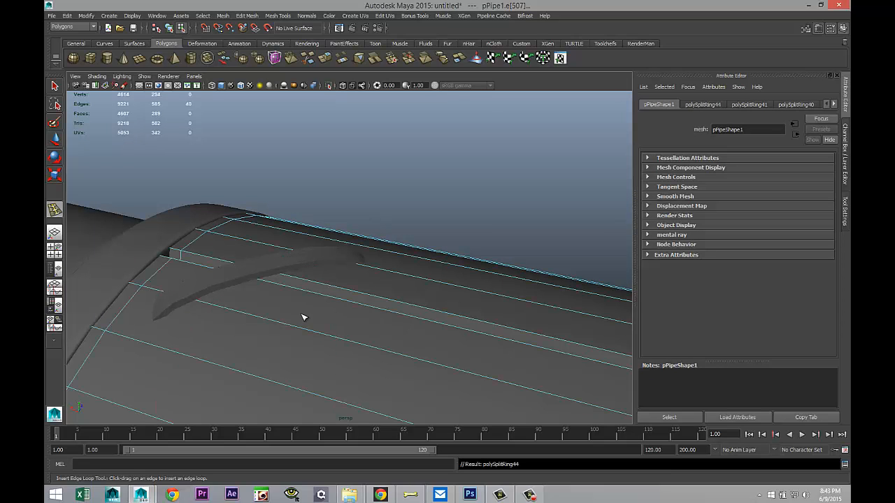
Raise the vertices at both corners of the strip's collar-side end so they clear the barrel surface.
key("q")
right_click_drag(272, 269, 282, 256)
left_click(283, 260)
left_click_drag(254, 370, 329, 348, "alt")
scroll(332, 353, "up", 3)
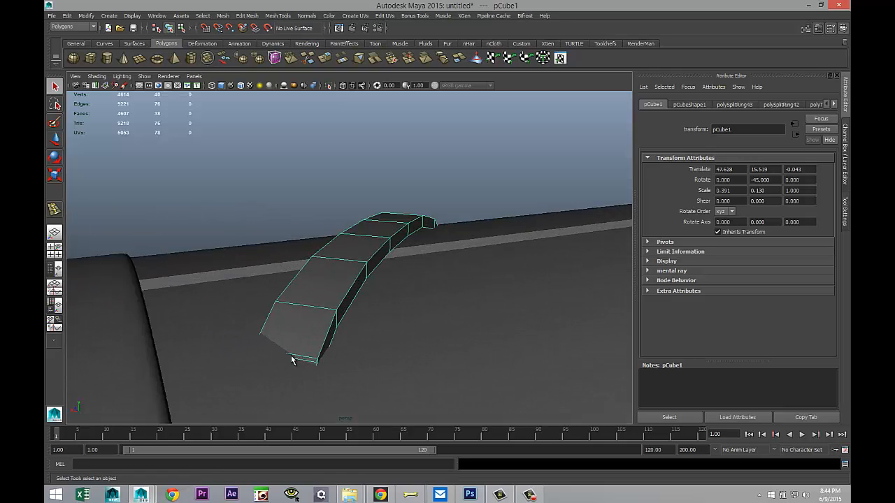
key("4")
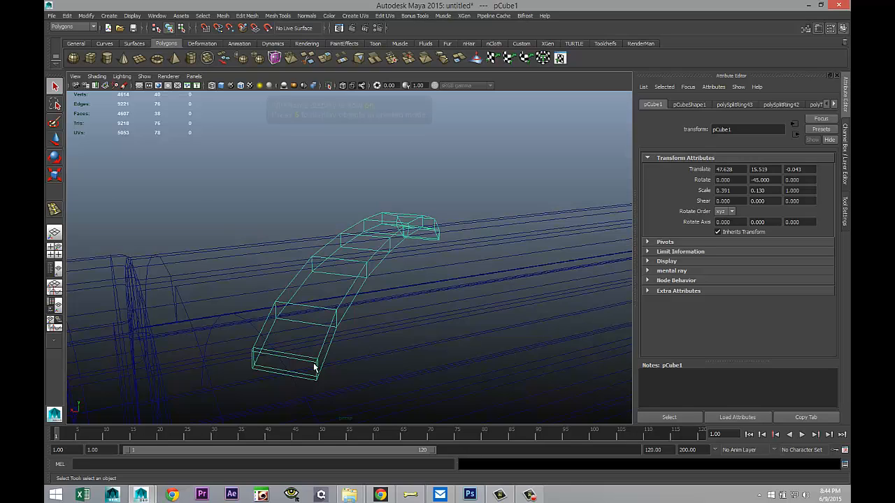
right_click_drag(253, 355, 215, 277)
left_click_drag(235, 338, 265, 384)
key("5")
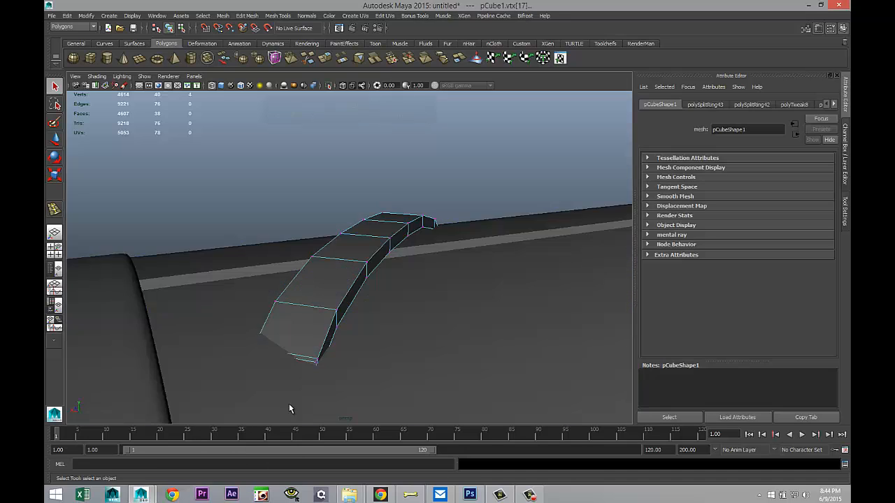
key("w")
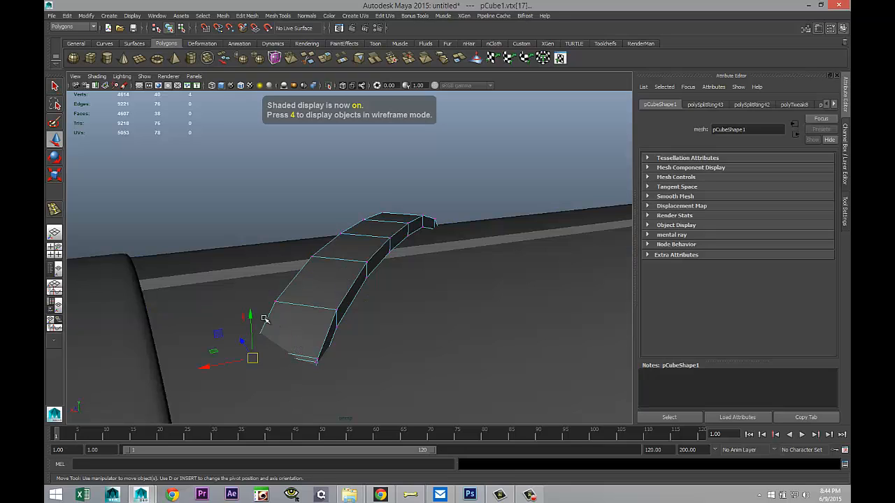
left_click_drag(252, 314, 257, 293)
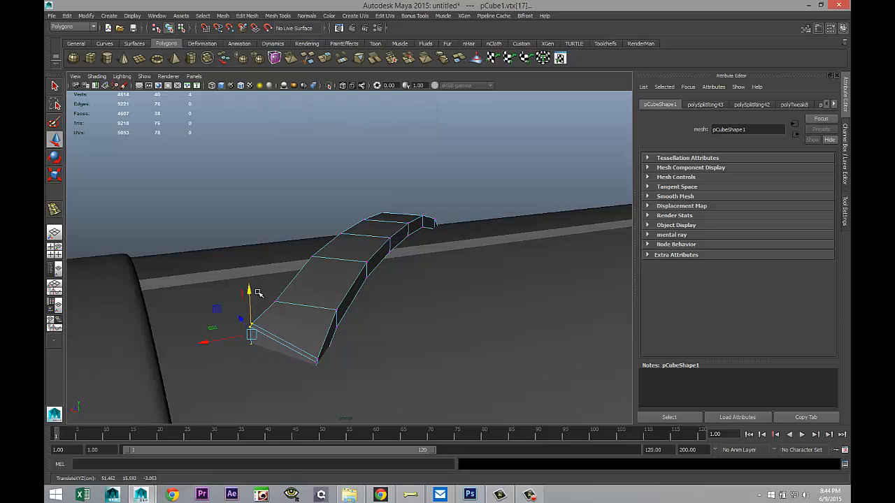
left_click(318, 361)
left_click_drag(315, 321, 316, 311)
Lower the upper vertices of the strip's collar-side end to thin it towards the barrel.
left_click(250, 326)
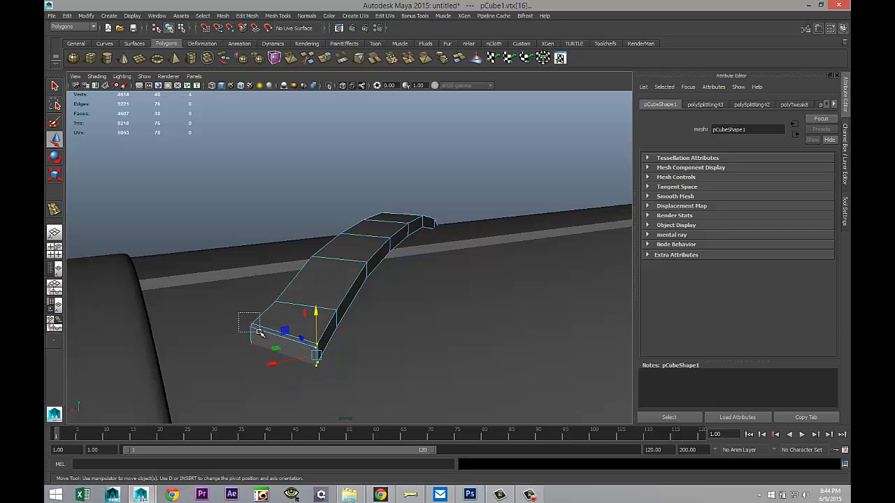
left_click_drag(308, 339, 330, 356, "shift")
left_click_drag(278, 293, 280, 308)
Raise the vertices at both corners of the strip's opposite end so they clear the barrel surface.
scroll(349, 336, "down", 3)
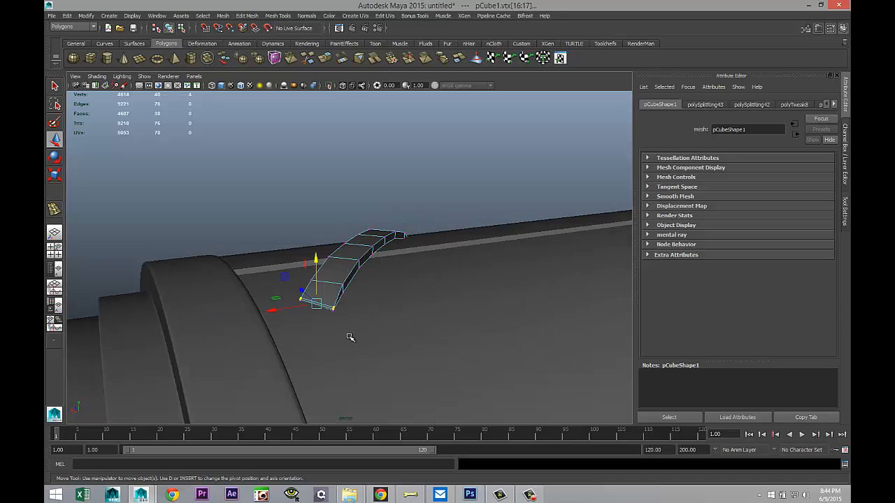
left_click_drag(475, 330, 382, 330, "alt")
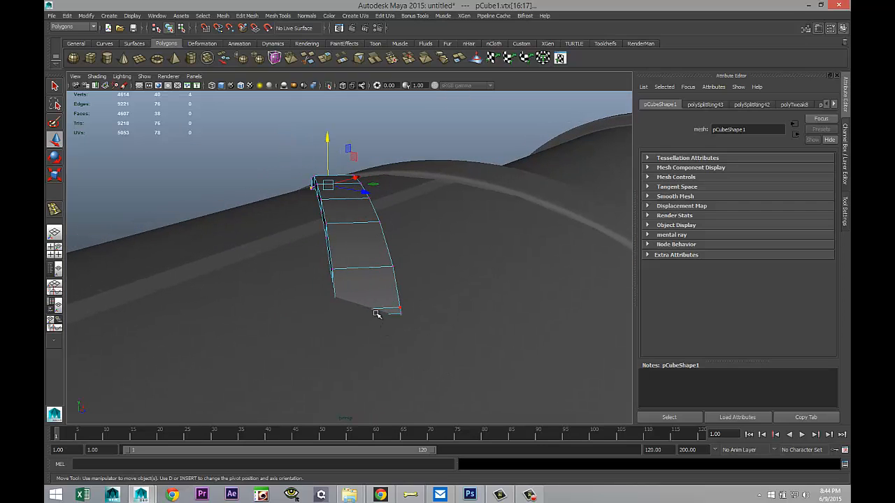
key("4")
left_click_drag(312, 304, 365, 367)
key("5")
mouse_move(337, 280)
left_mouse_down()
mouse_move(340, 245)
mouse_move(338, 254)
left_mouse_up()
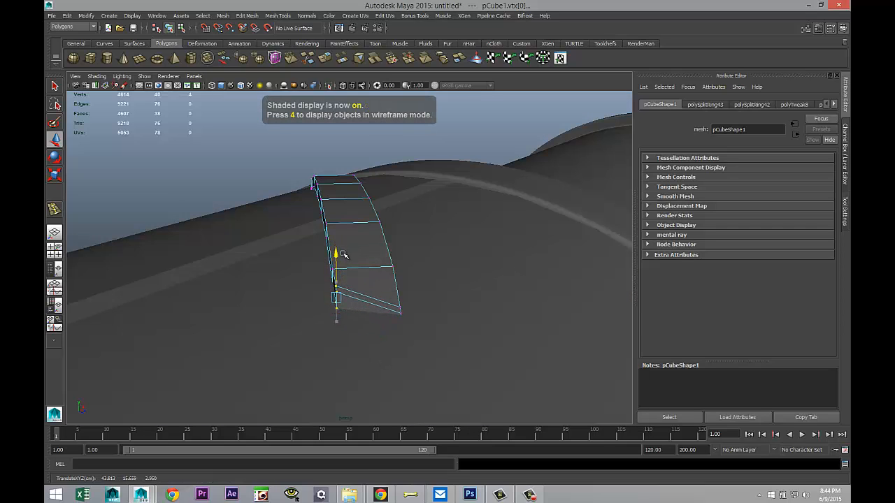
left_click(400, 311)
left_click_drag(405, 280, 404, 261)
Lower the upper vertices at both corners of the end farther from the collar to thin it.
left_click(334, 286)
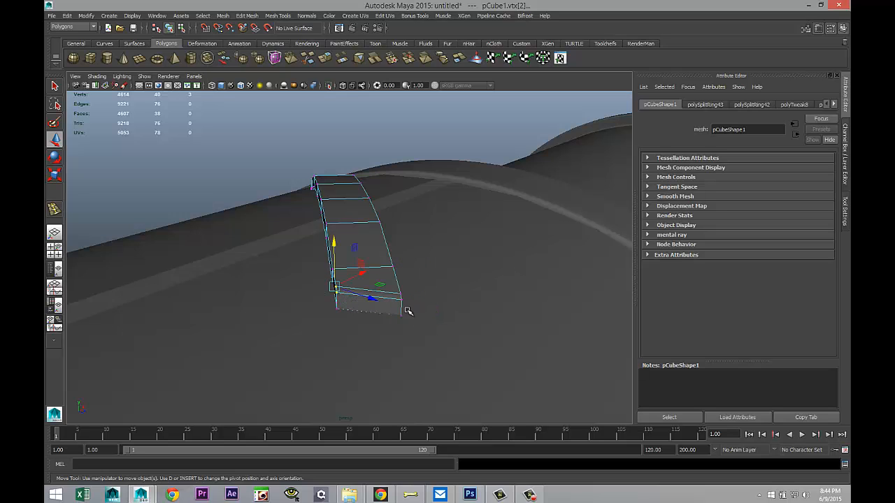
left_click_drag(333, 243, 333, 257)
left_click_drag(389, 284, 416, 316)
left_click_drag(403, 261, 404, 277)
Raise the single lower side vertex sunk into the barrel near the strip's end farther from the collar.
left_click_drag(326, 338, 405, 337, "alt")
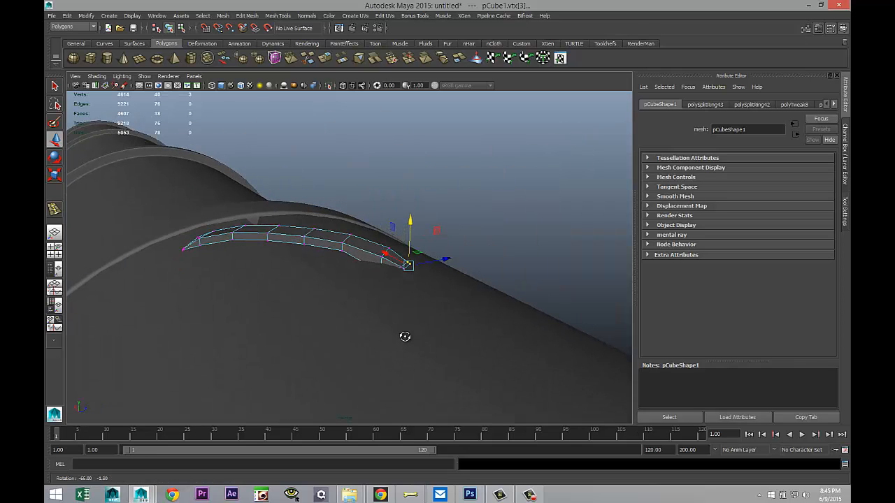
scroll(408, 344, "up", 3)
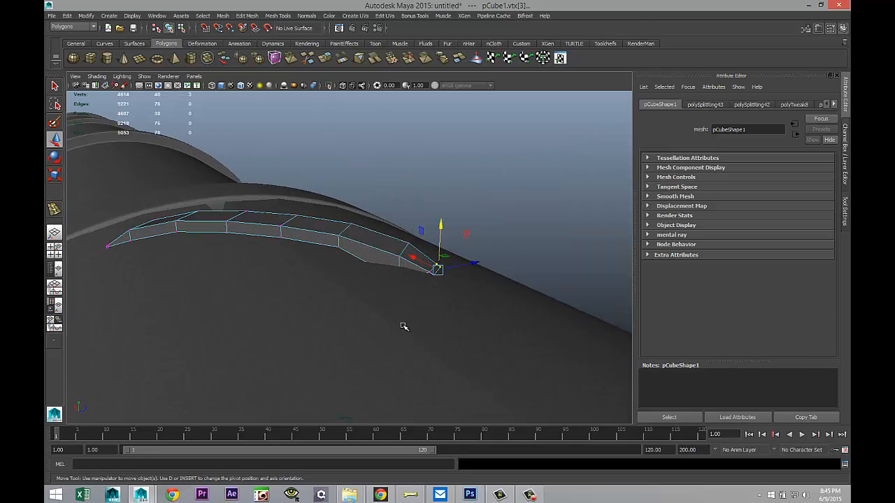
key("4")
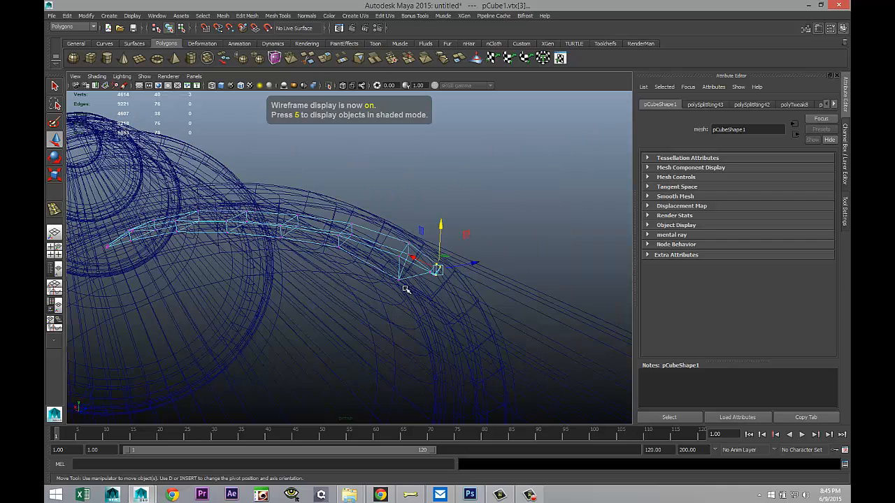
left_click(399, 279)
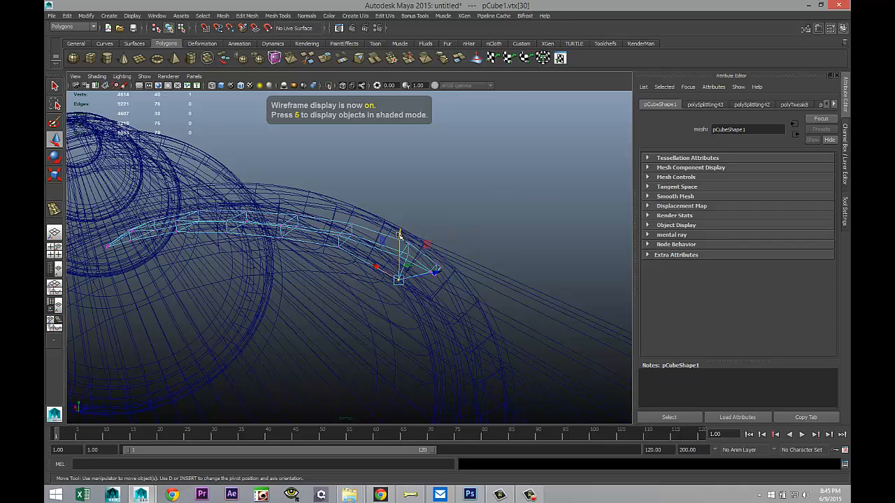
key("5")
left_click_drag(399, 233, 399, 221)
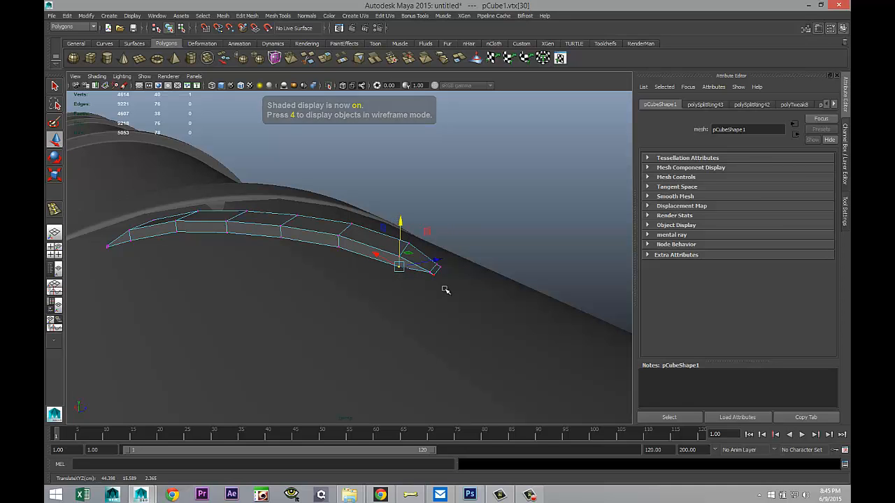
Return the strip to object mode and display it with smooth mesh preview.
mouse_move(312, 320)
left_mouse_down("alt")
mouse_move(244, 319)
mouse_move(340, 331)
mouse_move(310, 333)
mouse_move(304, 345)
mouse_move(247, 336)
mouse_move(270, 350)
mouse_move(440, 361)
mouse_move(491, 349)
mouse_move(394, 216)
left_mouse_up("alt")
right_click_drag(393, 216, 413, 205)
key("3")
left_click(405, 264)
Duplicate the smoothed strip and set the copy's Y rotation to -135 so the two form an X.
left_click_drag(368, 318, 465, 339, "alt")
middle_click_drag(466, 340, 480, 378, "alt")
left_click_drag(480, 378, 468, 376, "alt")
left_click(361, 276)
key("ctrl+d")
key("e")
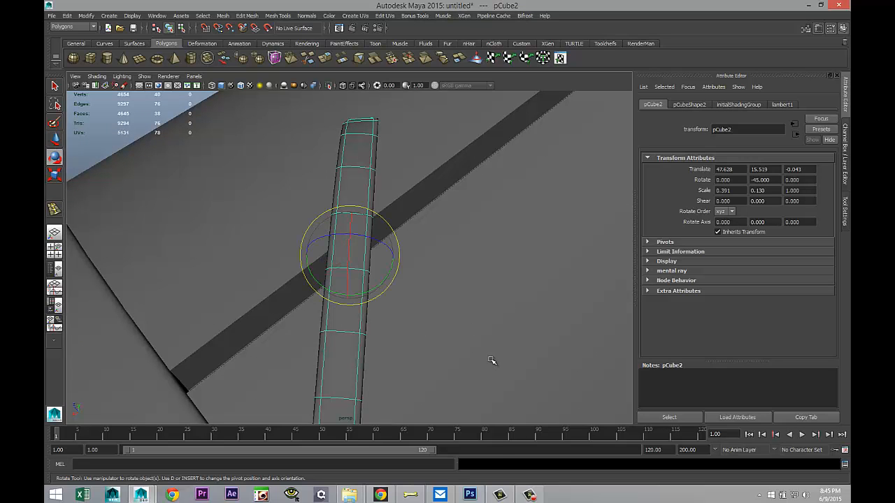
left_click_drag(380, 282, 317, 300)
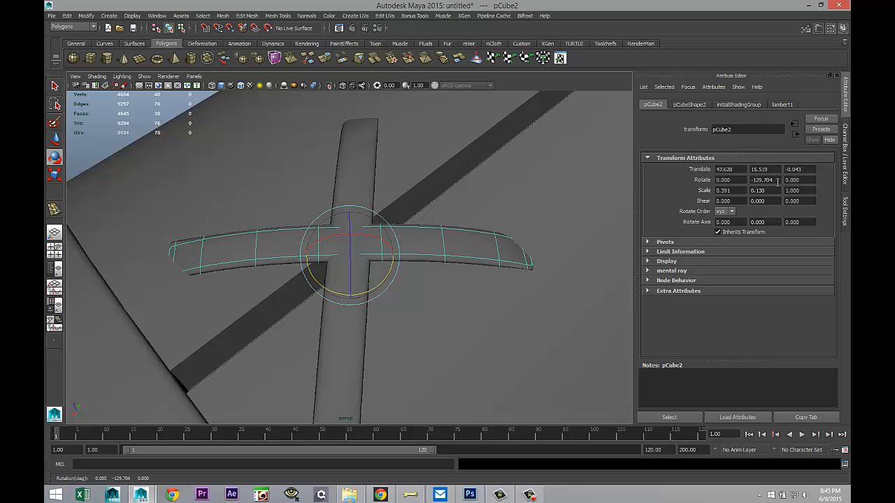
left_click(780, 179)
key("BackSpace")
type("-135")
key("Return")
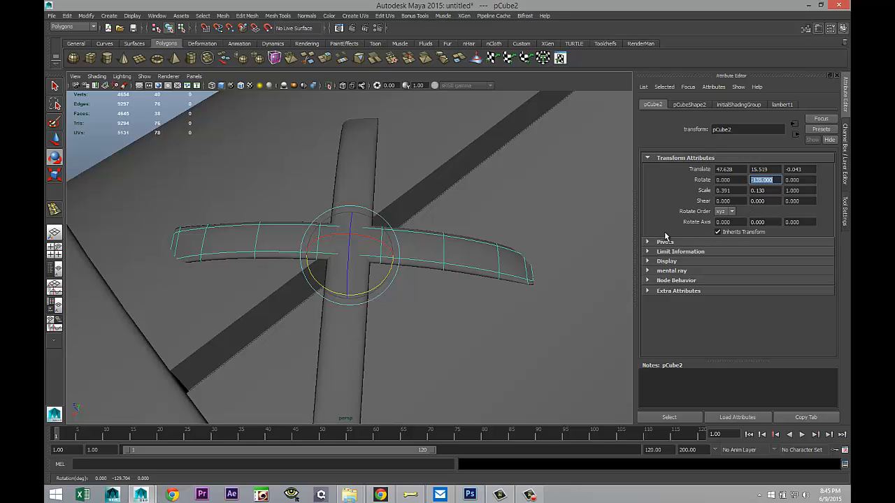
Combine the two crossed strips into a single mesh and deselect it.
left_click_drag(459, 295, 515, 270, "alt")
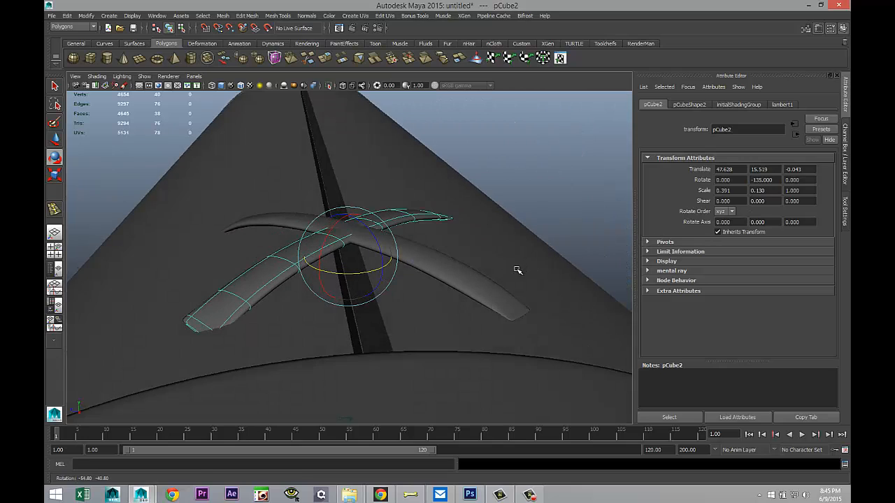
left_click(437, 261)
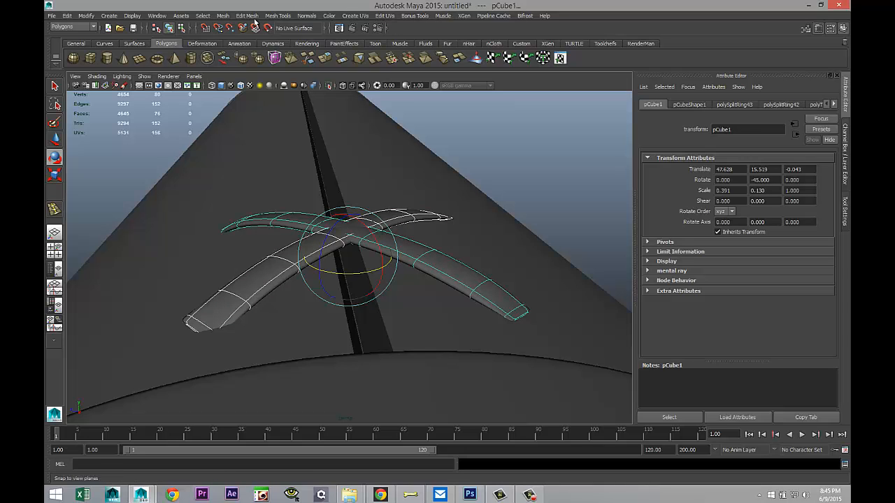
left_click(223, 18)
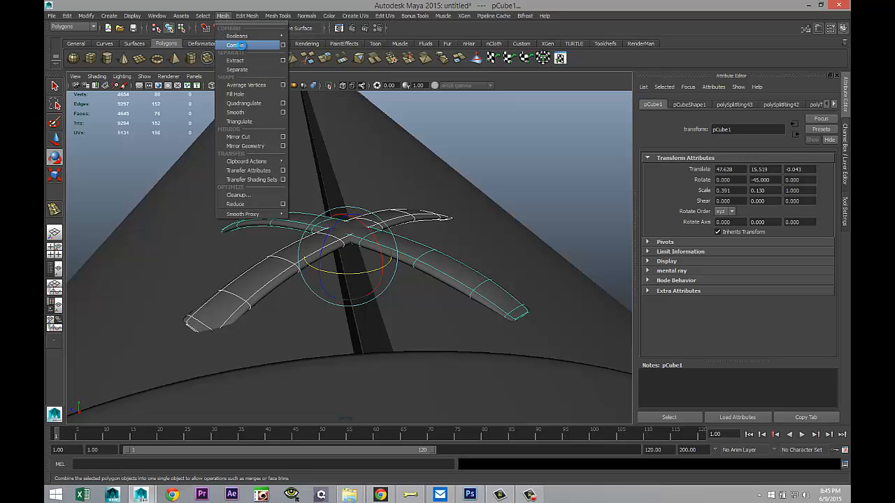
left_click(239, 43)
left_click(511, 172)
Centre the pivot of the combined X-shaped mesh and freeze its transformations.
scroll(510, 173, "down", 5)
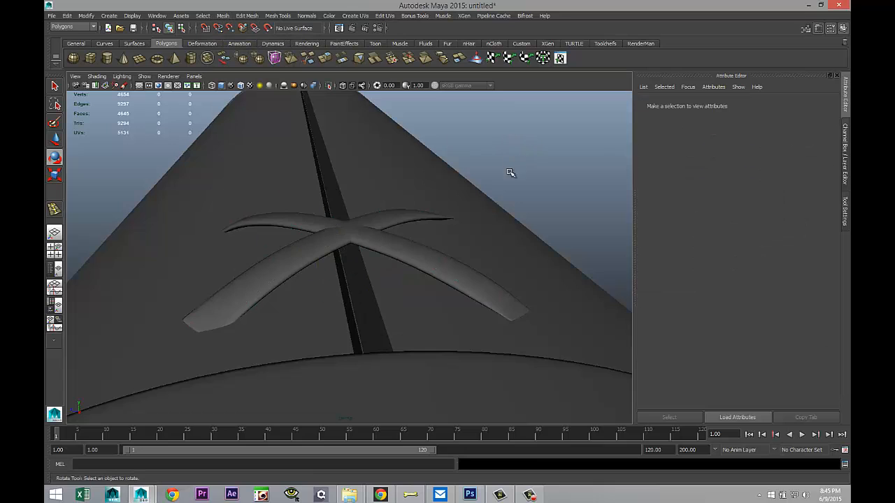
scroll(455, 254, "down", 3)
left_click_drag(456, 254, 560, 292, "alt")
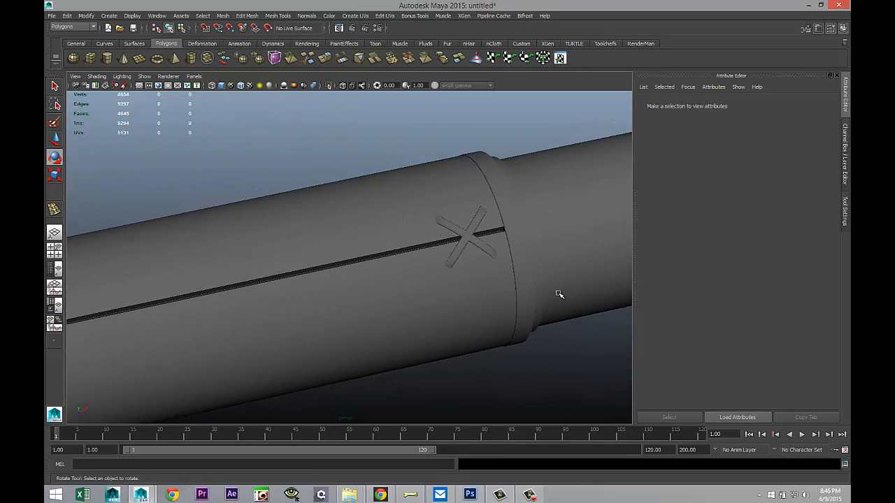
left_click(466, 237)
scroll(455, 274, "down", 3)
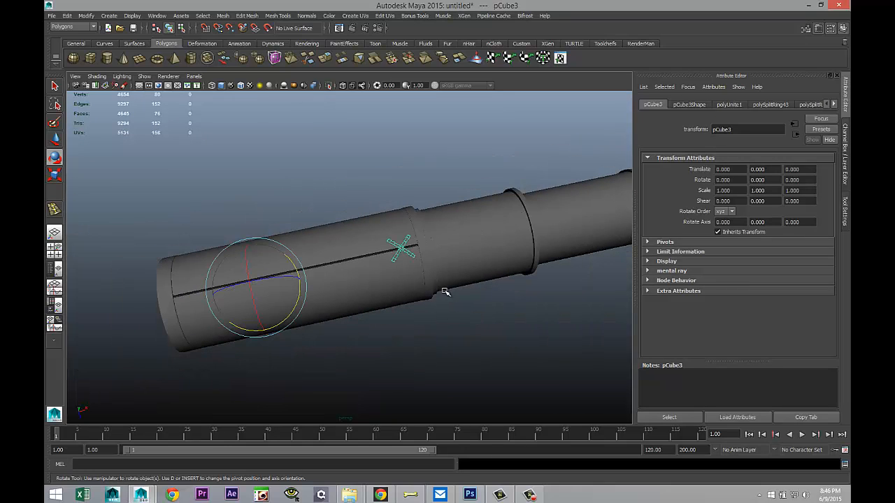
left_click(86, 16)
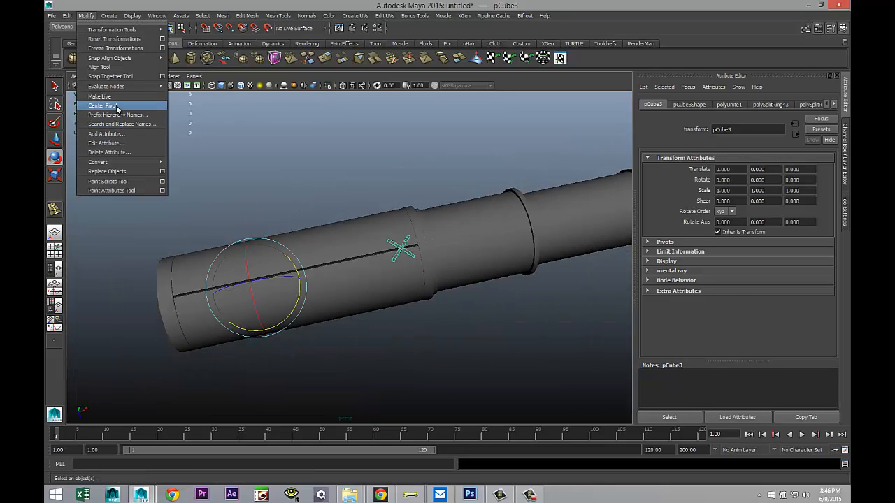
left_click(118, 105)
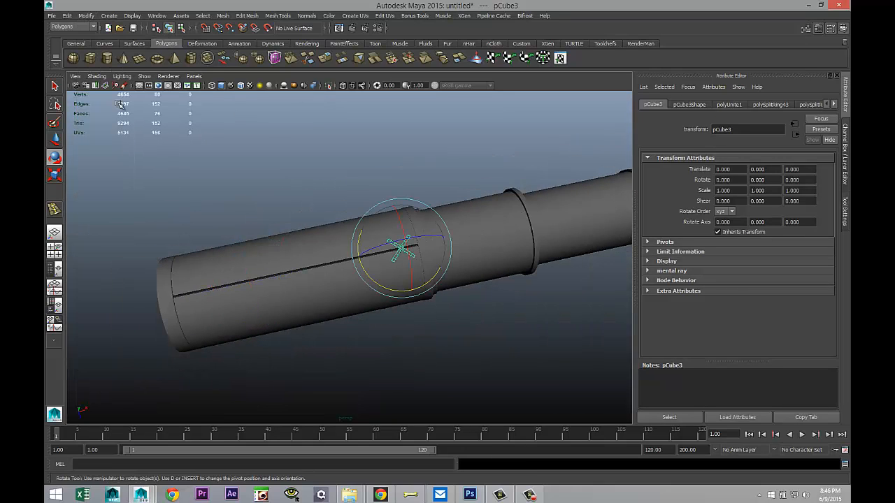
left_click(67, 16)
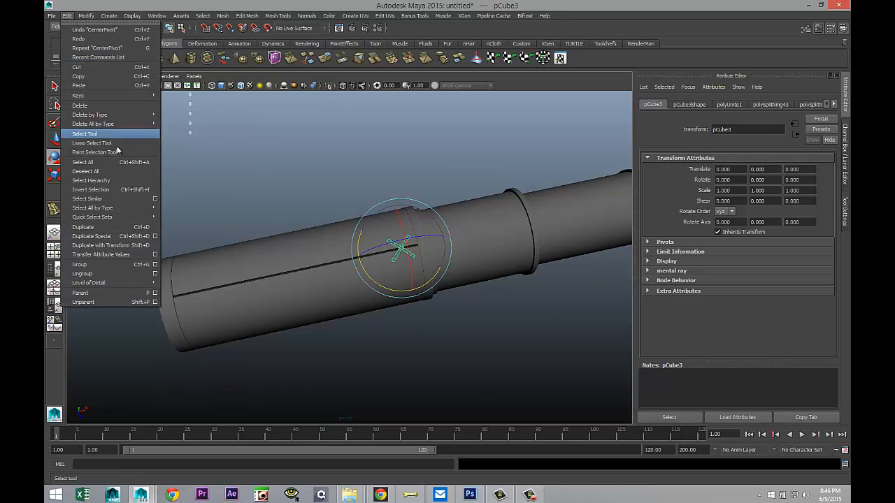
left_click(86, 15)
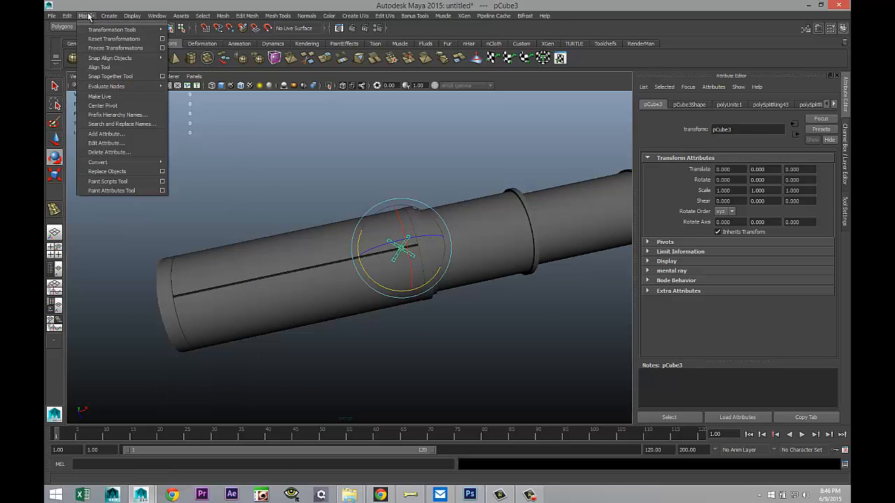
left_click(113, 48)
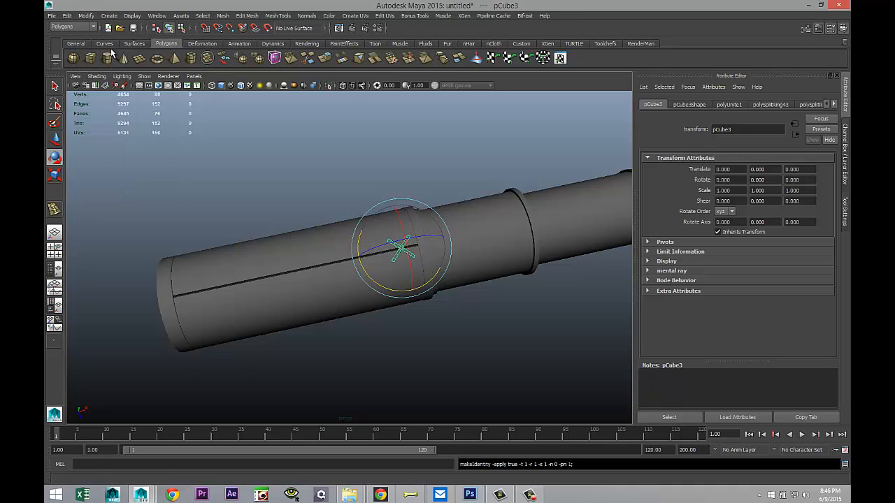
Duplicate the X-shaped mesh and move the copy along the seam away from the collar to Translate X -7.417.
key("ctrl+d")
key("w")
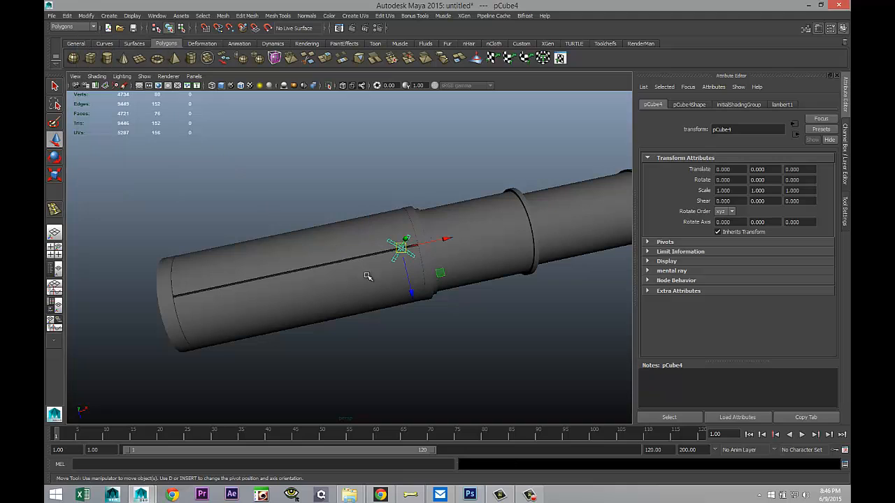
left_click_drag(455, 242, 423, 246)
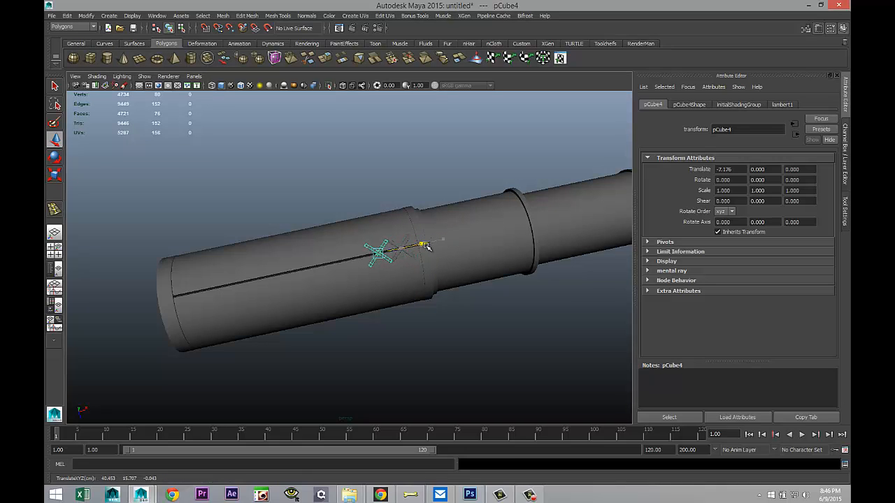
left_click(56, 250)
key("space")
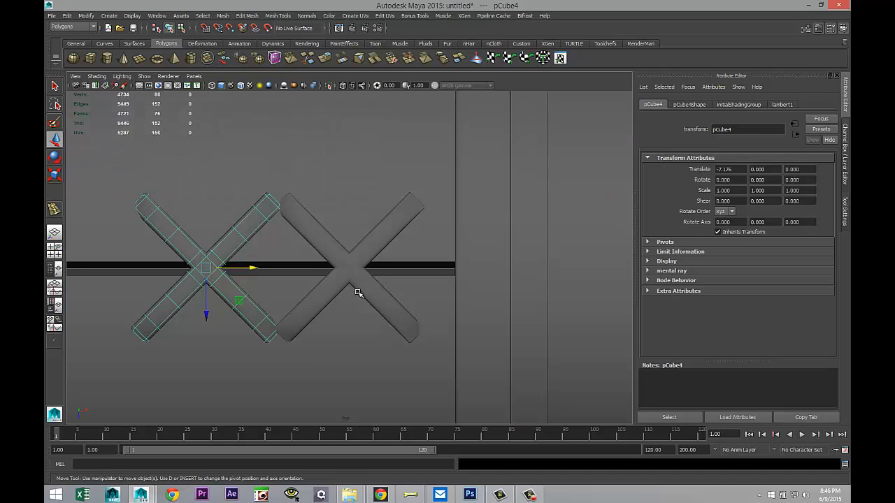
left_click_drag(252, 270, 247, 270)
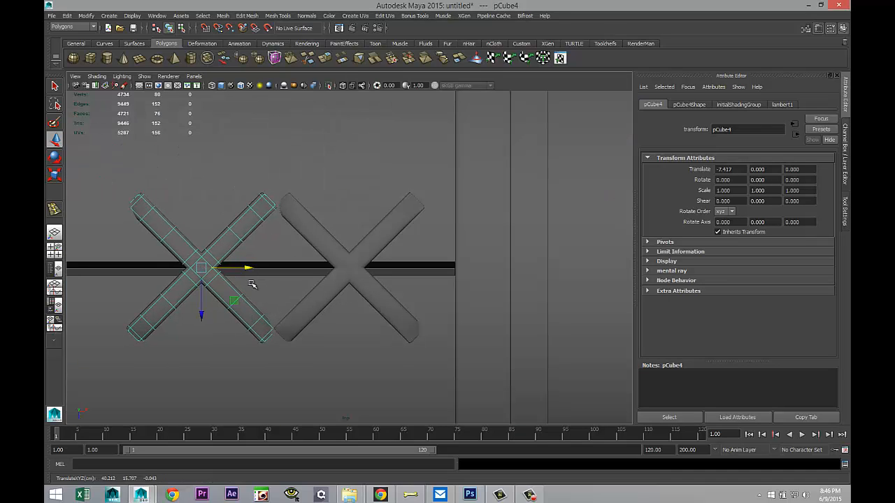
Repeat Duplicate with Transform eight times to continue the X-shaped stitches along the seam to Translate X -66.751.
scroll(279, 304, "down", 12)
scroll(411, 374, "down", 2)
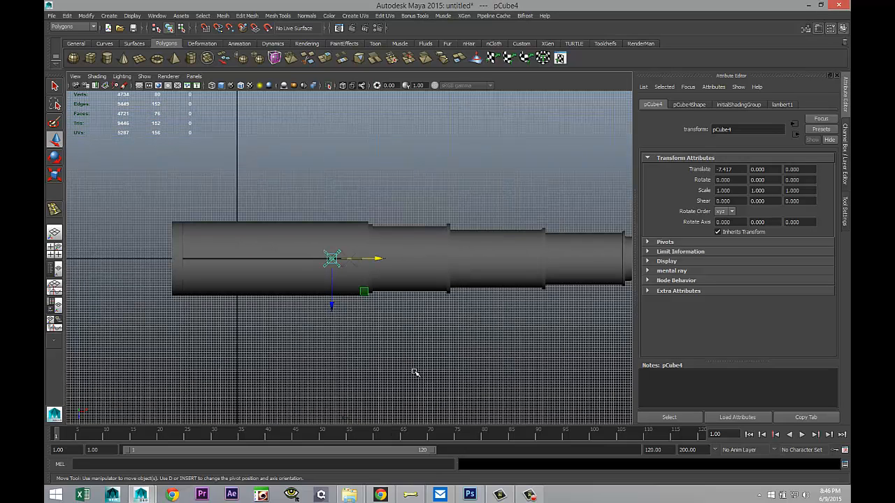
key("shift+d")
key("shift+d")
key("shift+d")
key("shift+d")
key("shift+d")
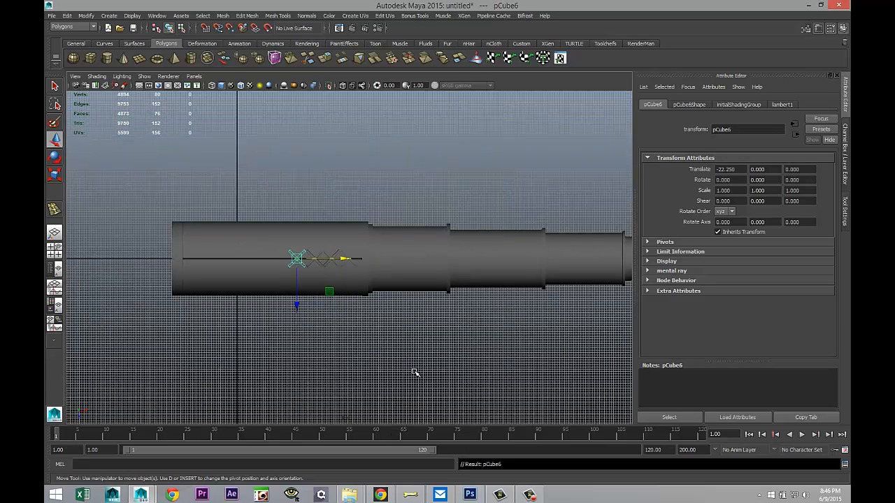
key("shift+d")
key("shift+d")
key("shift+d")
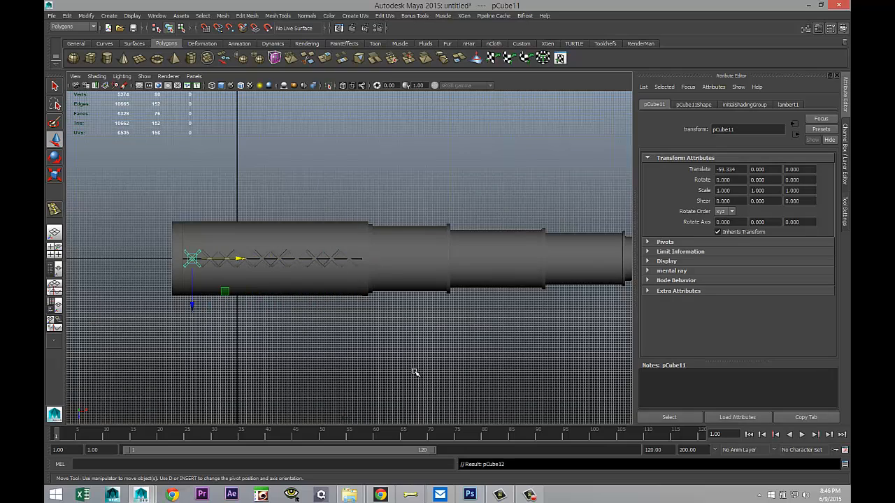
Deselect the last stitch and inspect the finished stitch row on the barrel from several angles in perspective.
left_click(54, 249)
key("space")
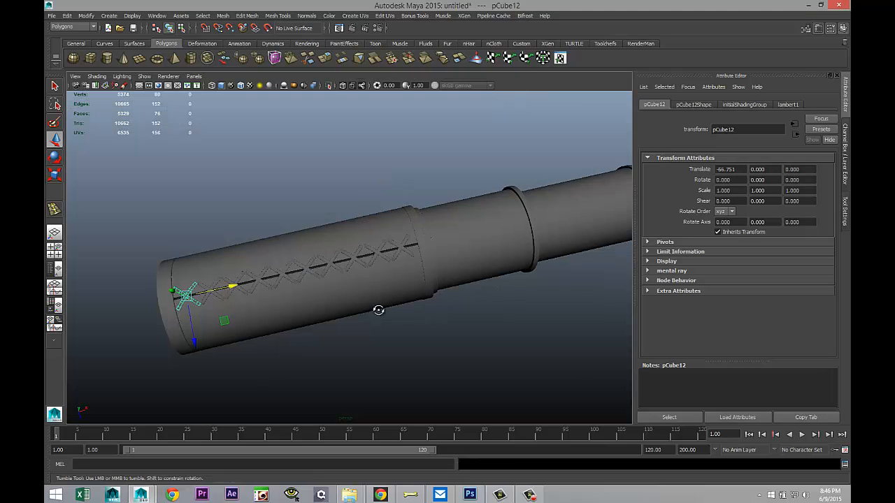
left_click_drag(374, 314, 408, 276, "alt")
left_click(455, 353)
scroll(450, 349, "down", 4)
left_click_drag(413, 331, 480, 325, "alt")
middle_click_drag(467, 306, 404, 239, "alt")
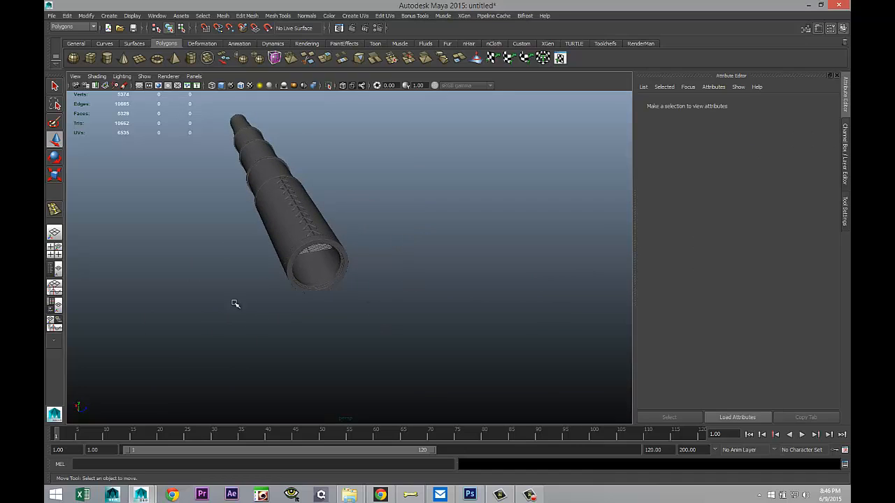
scroll(373, 327, "up", 3)
left_click_drag(370, 340, 401, 347, "alt")
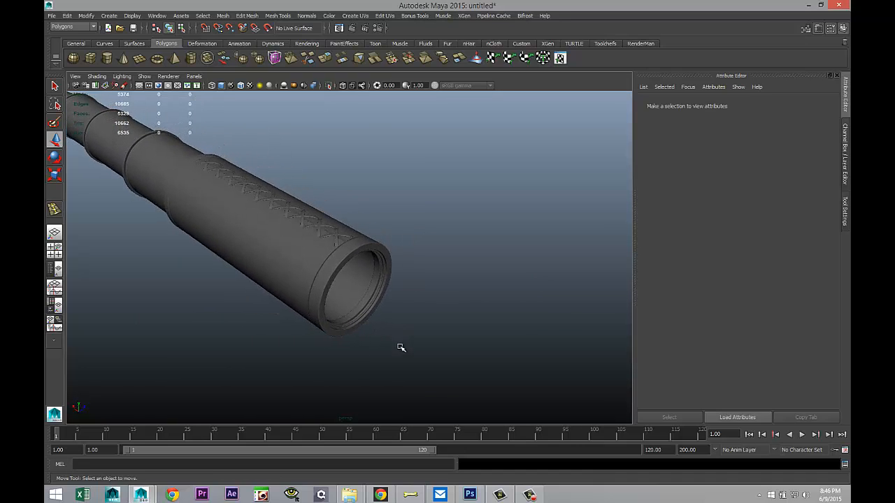
scroll(394, 357, "down", 2)
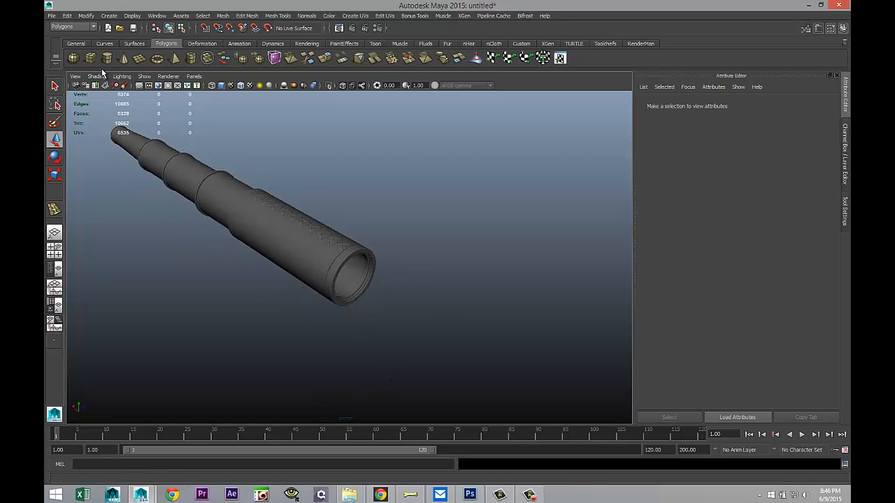
Create a polygon sphere with a radius of about 13.669 beyond the barrel's open end and set its Z rotation to 90.
left_click(74, 58)
left_click_drag(436, 342, 472, 349)
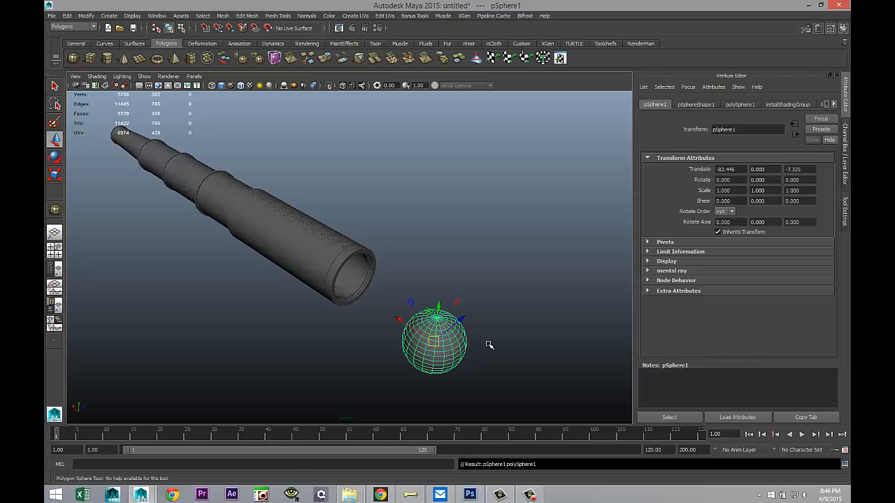
key("e")
left_click_drag(450, 319, 476, 372)
left_click(697, 104)
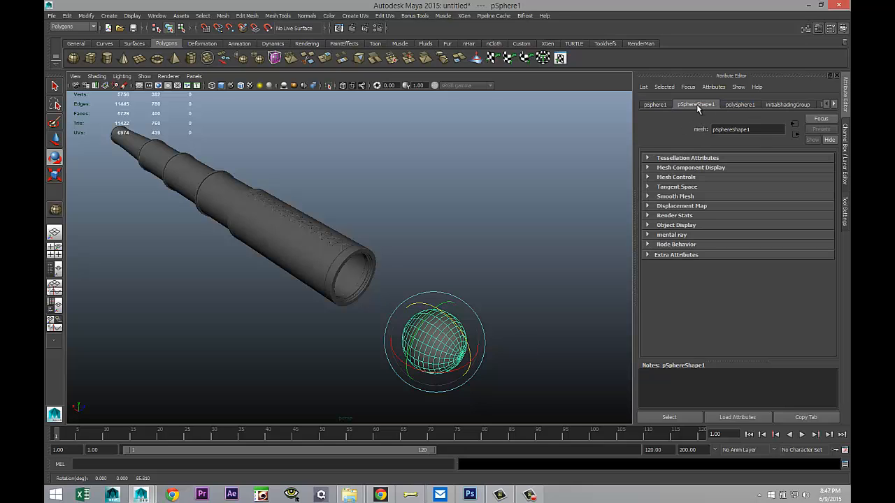
left_click(740, 104)
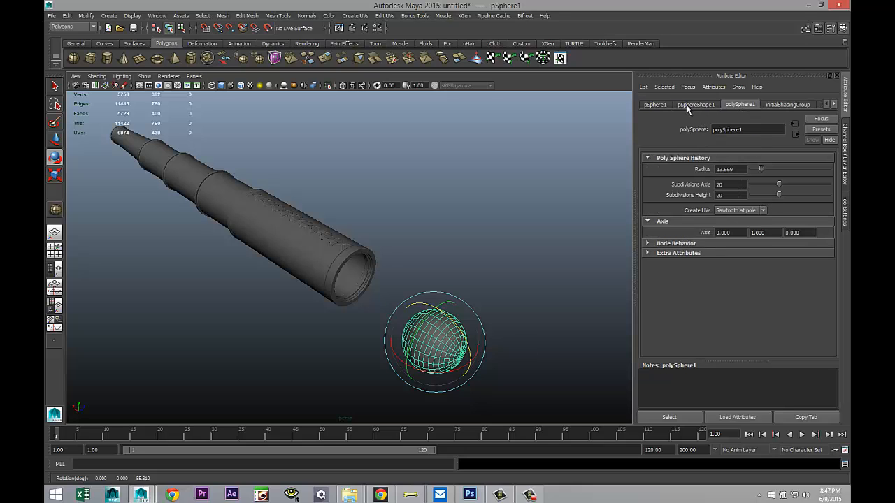
left_click(656, 106)
left_click_drag(810, 180, 669, 169)
type("90")
key("Return")
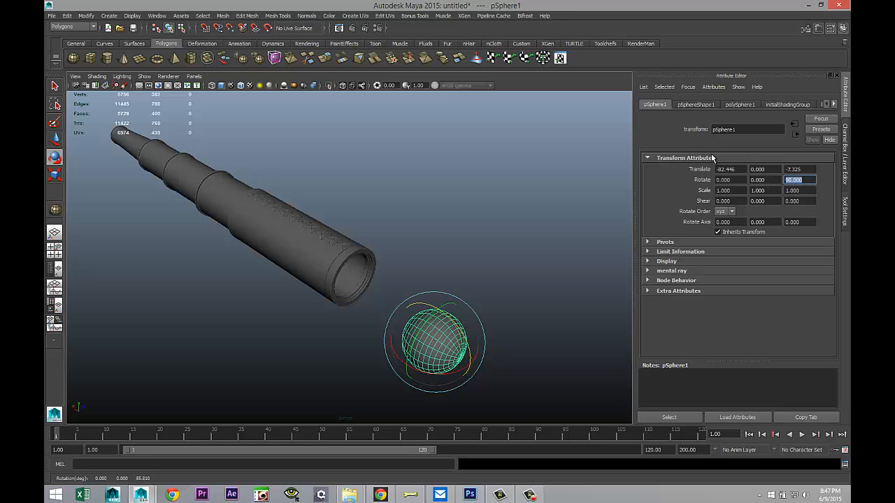
Set the sphere's Translate X and Z to 0 to centre it on the barrel's axis.
left_click_drag(741, 173, 678, 166)
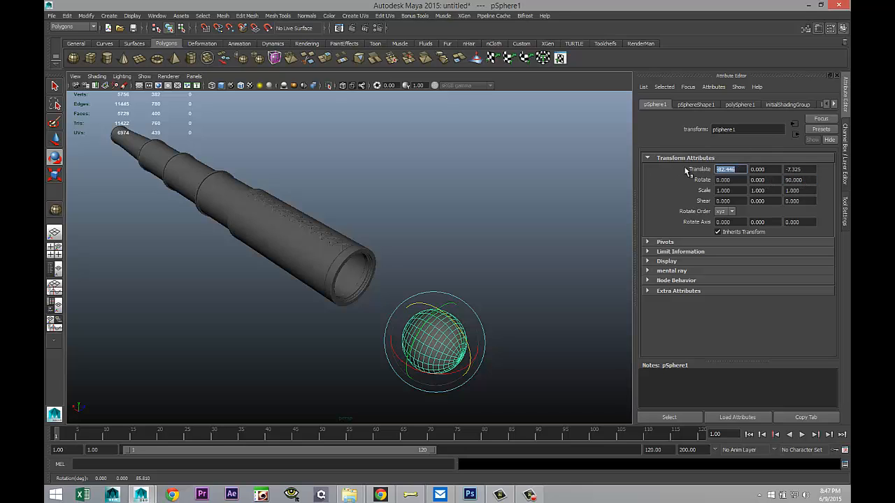
type("0")
left_click_drag(797, 169, 769, 167)
type("000")
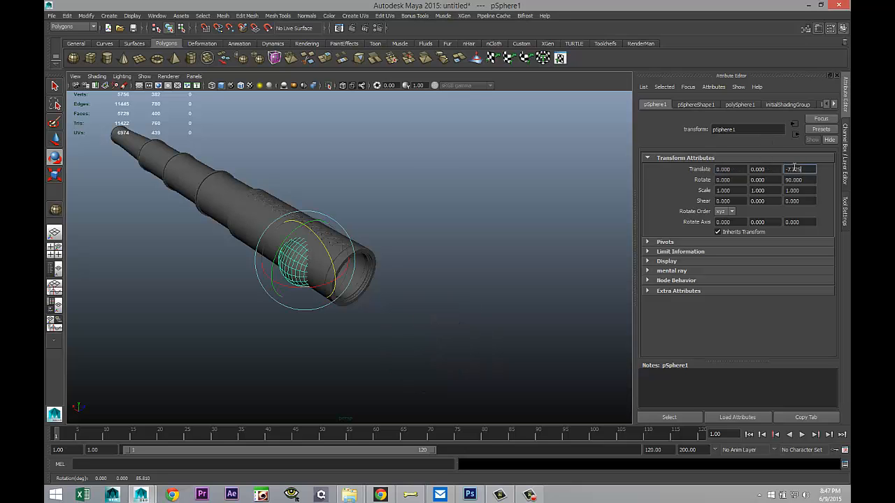
left_click(770, 169)
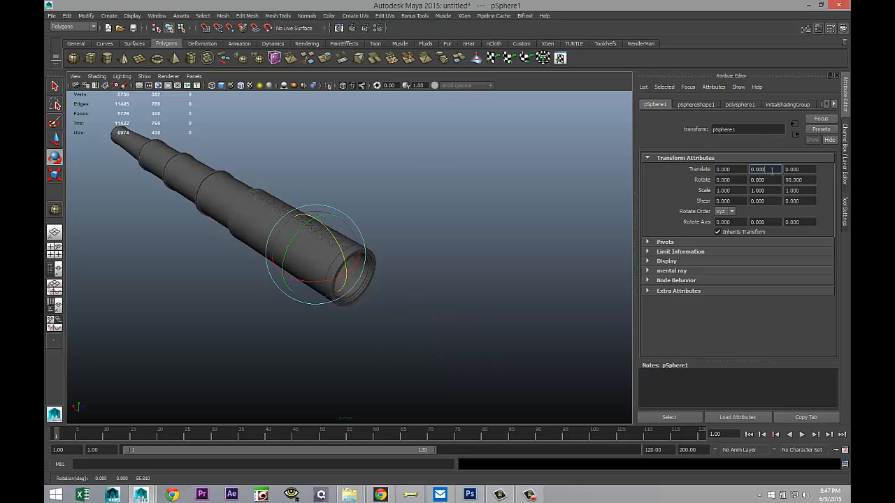
Scale the sphere uniformly to about 0.814 in a shaded side view.
left_click(56, 259)
key("space")
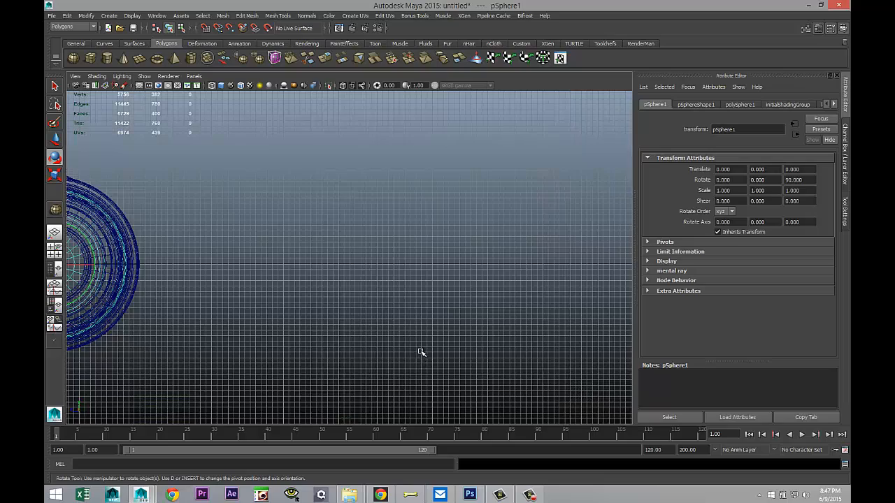
key("f")
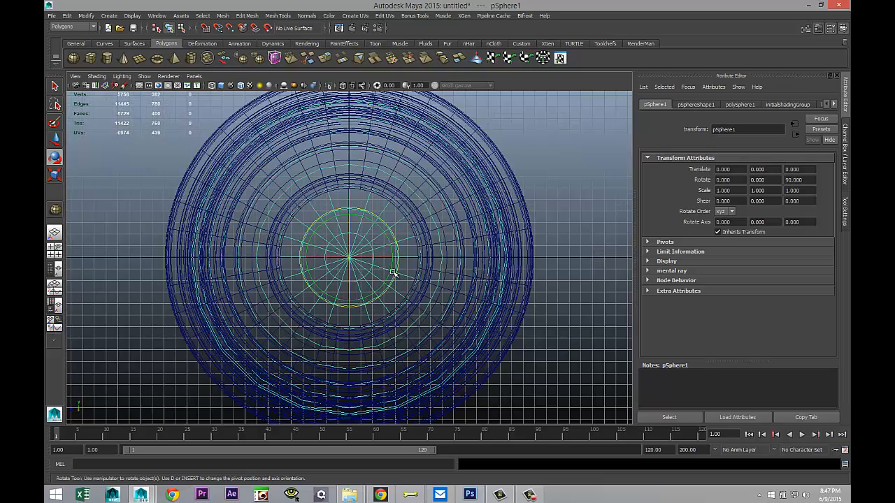
key("r")
mouse_move(350, 258)
left_mouse_down()
mouse_move(302, 268)
mouse_move(353, 260)
mouse_move(441, 273)
mouse_move(335, 270)
left_mouse_up()
key("5")
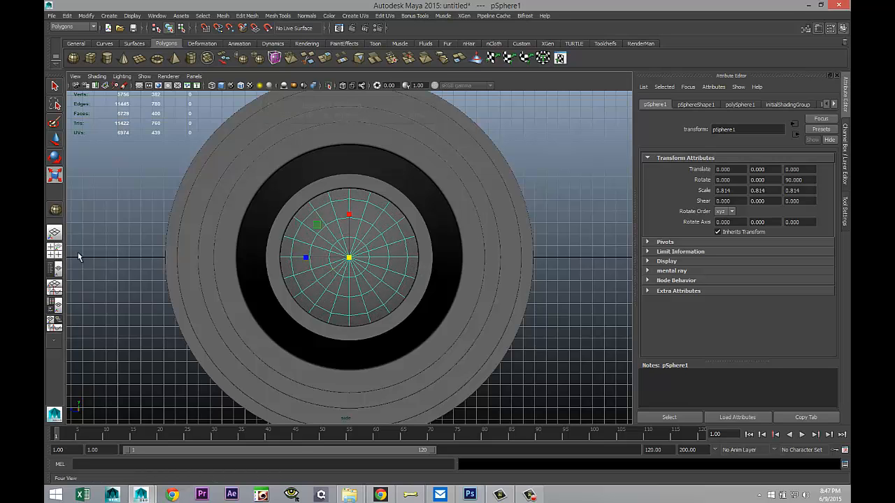
Move the sphere in perspective along the barrel's axis to the open wide end, at Translate X about -31.393.
left_click(55, 249)
key("space")
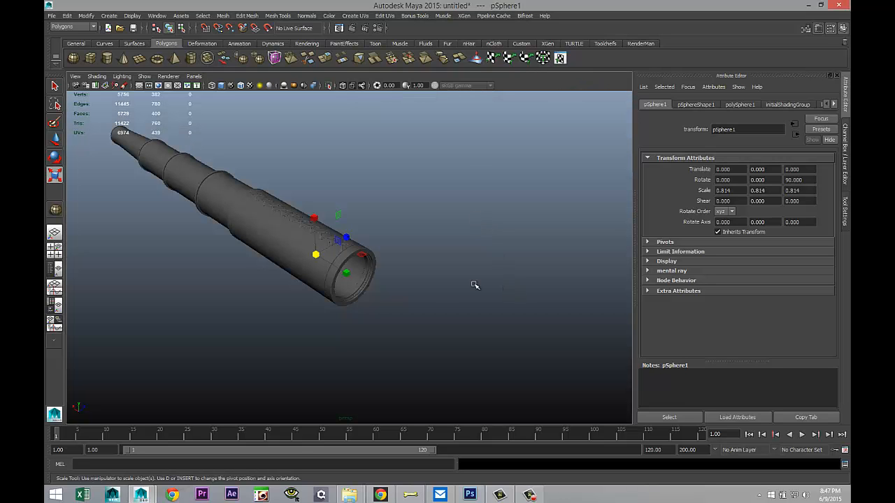
key("w")
left_click_drag(284, 236, 320, 266)
key("f")
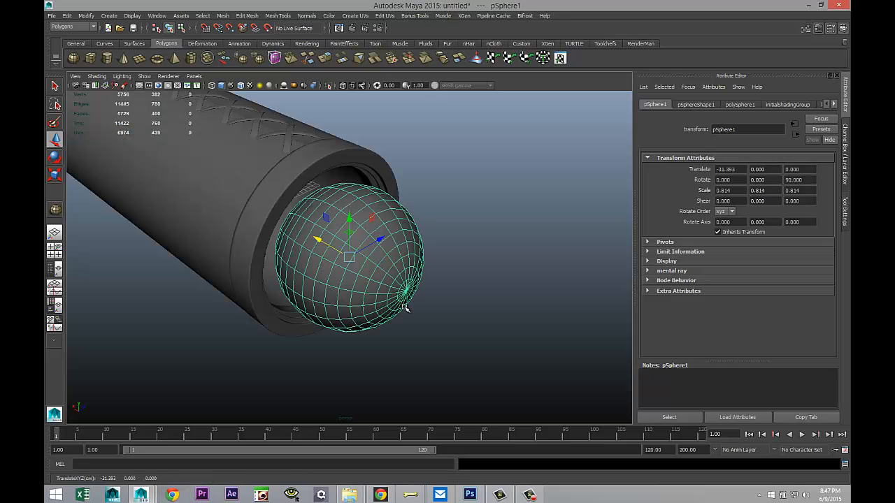
Scale the sphere uniformly to about 0.918 and slide it into the barrel's opening to Translate X -27.568.
left_click_drag(447, 324, 390, 305, "alt")
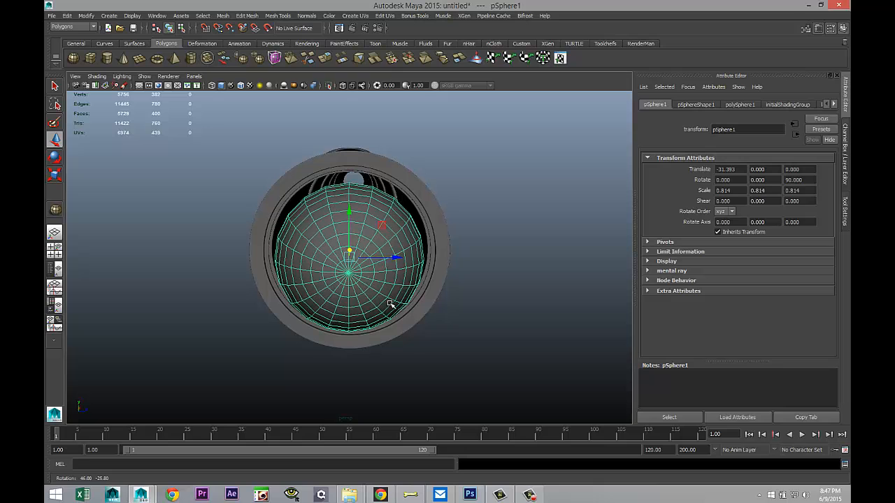
key("r")
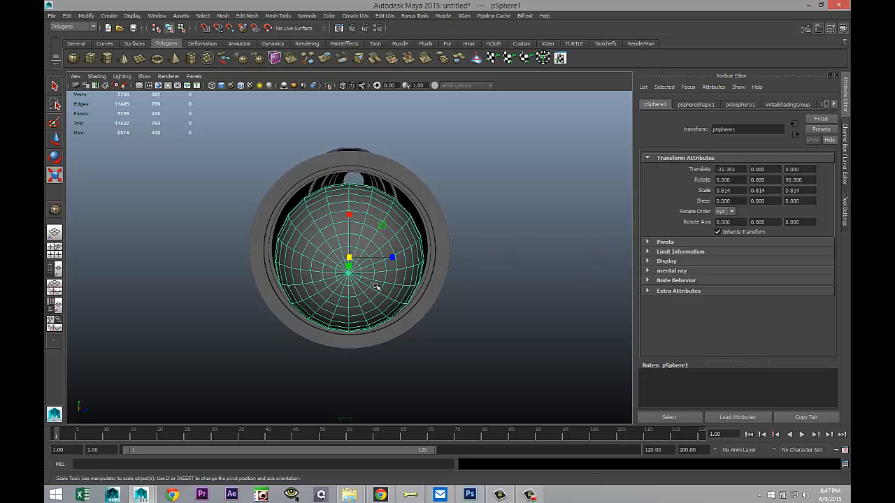
mouse_move(354, 259)
left_mouse_down()
mouse_move(369, 264)
mouse_move(365, 270)
left_mouse_up()
left_click_drag(254, 346, 365, 340, "alt")
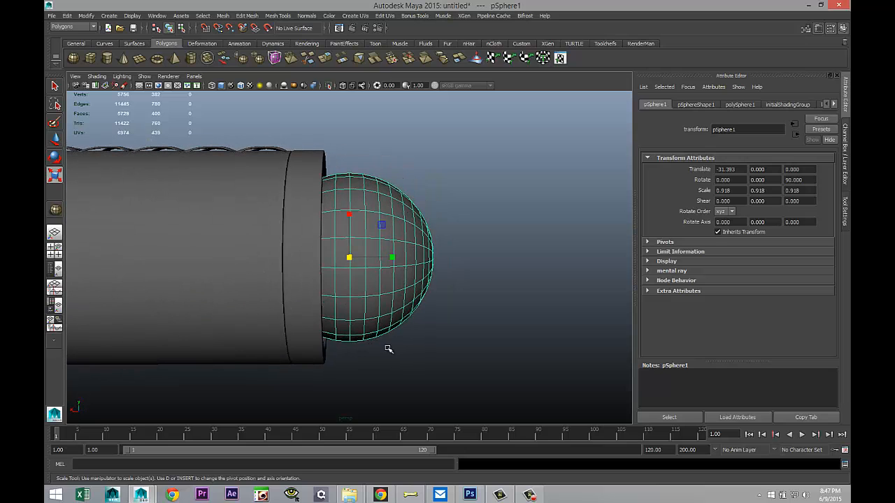
key("w")
left_click_drag(300, 256, 273, 256)
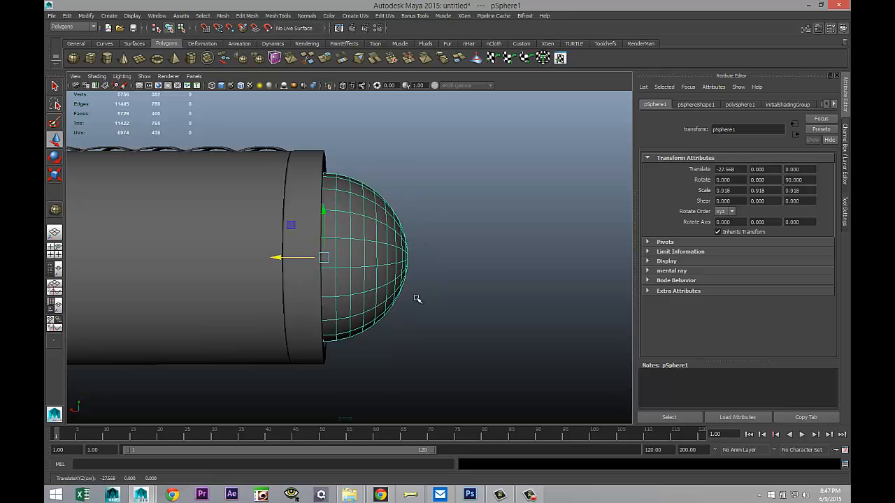
Enlarge the sphere uniformly to a scale of about 0.953 to fill the barrel's opening.
left_click_drag(424, 312, 352, 312, "alt")
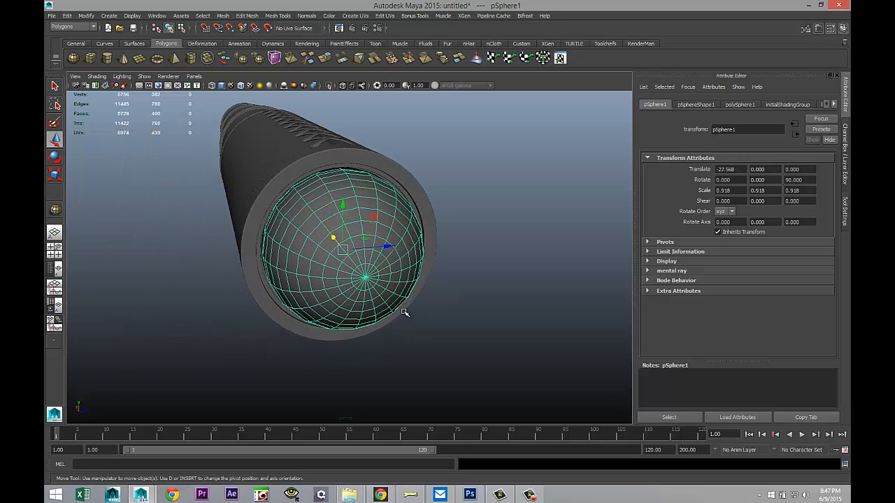
key("r")
left_click_drag(345, 252, 349, 253)
scroll(366, 294, "down", 2)
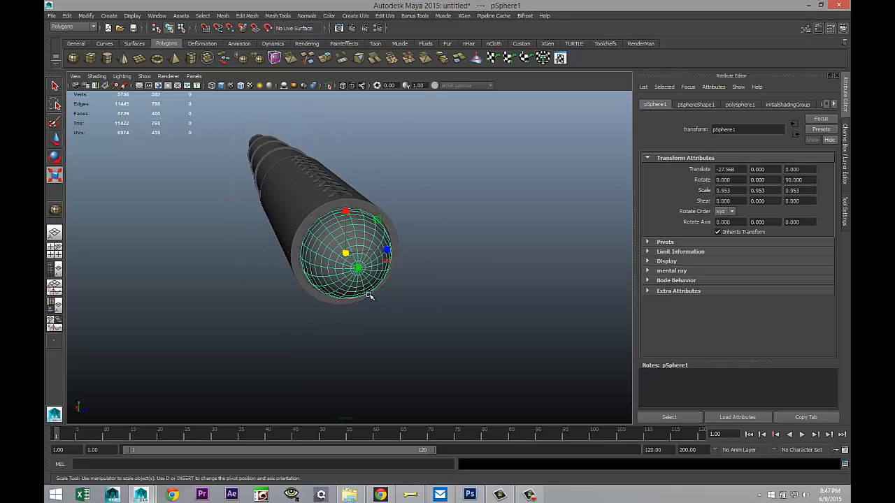
Move the sphere out of the barrel to Translate X -54.309 and flatten it to a Y scale of about 0.132.
left_click_drag(413, 368, 448, 366, "alt")
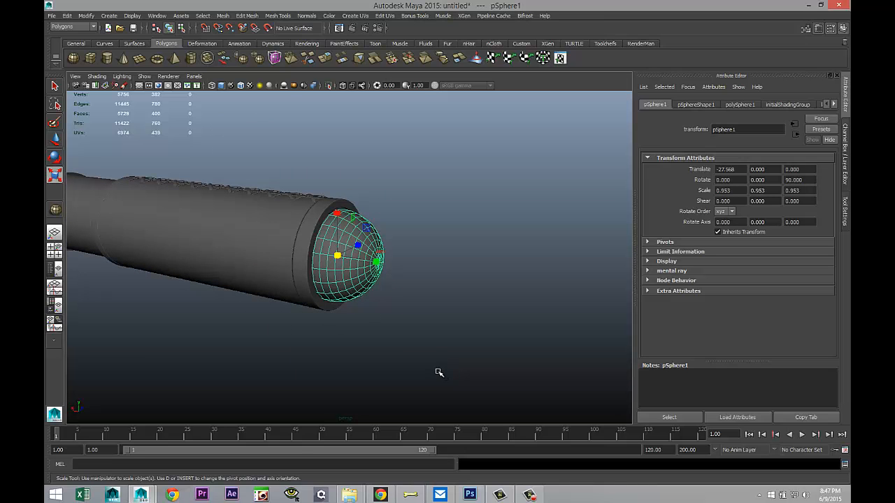
key("w")
left_click_drag(303, 258, 376, 281)
key("r")
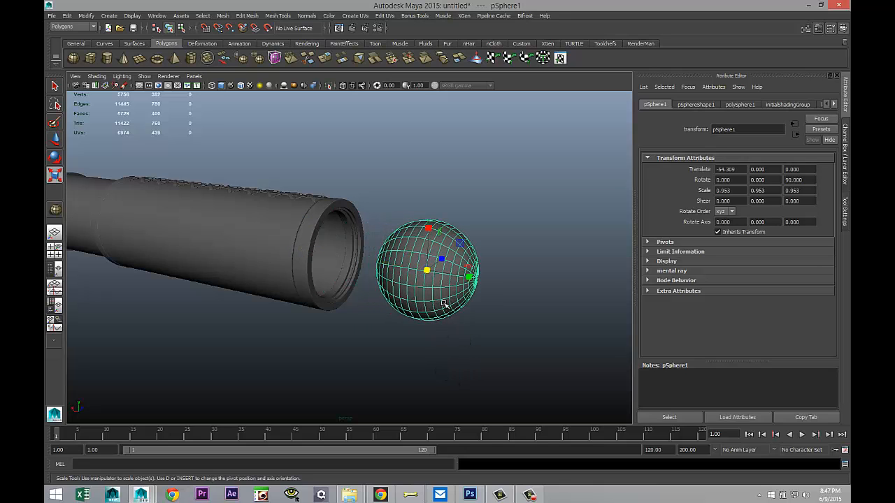
left_click_drag(471, 279, 433, 282)
Select the centre pole vertex on the flattened sphere's outer face and widen the soft selection falloff across most of the disc.
left_click_drag(451, 331, 423, 349, "alt")
scroll(427, 351, "up", 2)
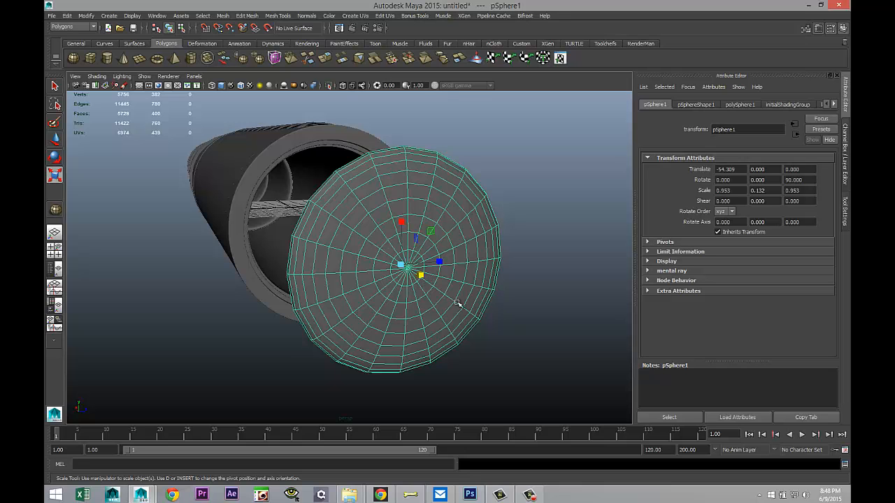
left_click_drag(490, 316, 370, 297, "alt")
right_click_drag(367, 297, 330, 284)
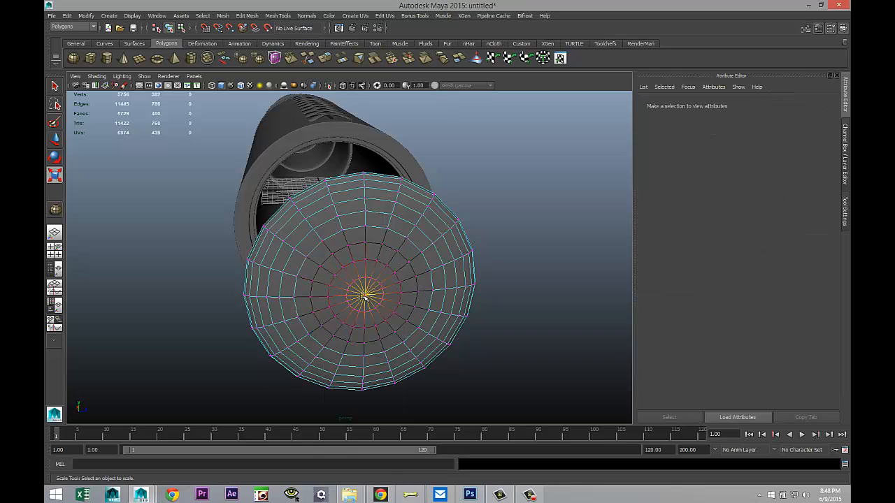
left_click(364, 297)
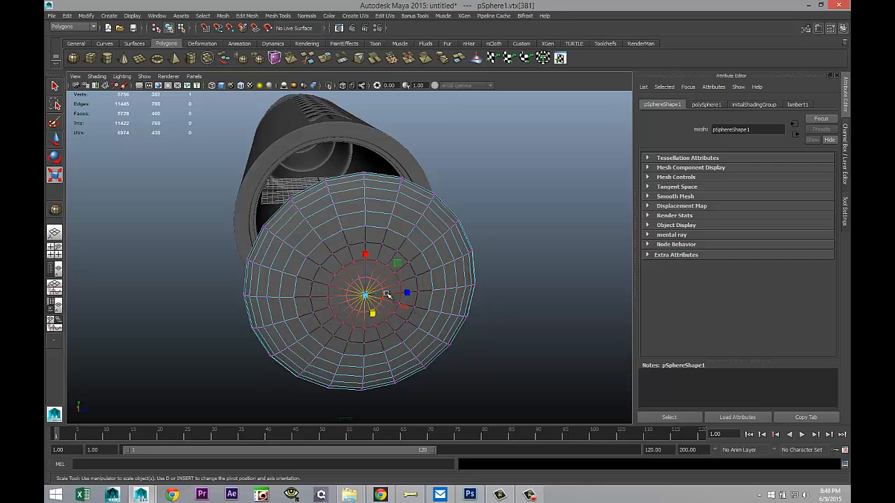
left_click_drag(379, 286, 435, 323)
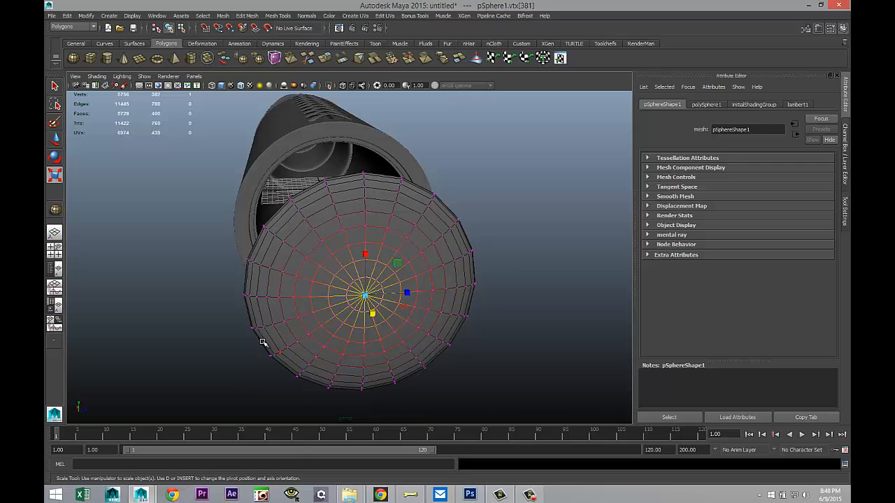
left_click_drag(232, 339, 293, 338, "alt")
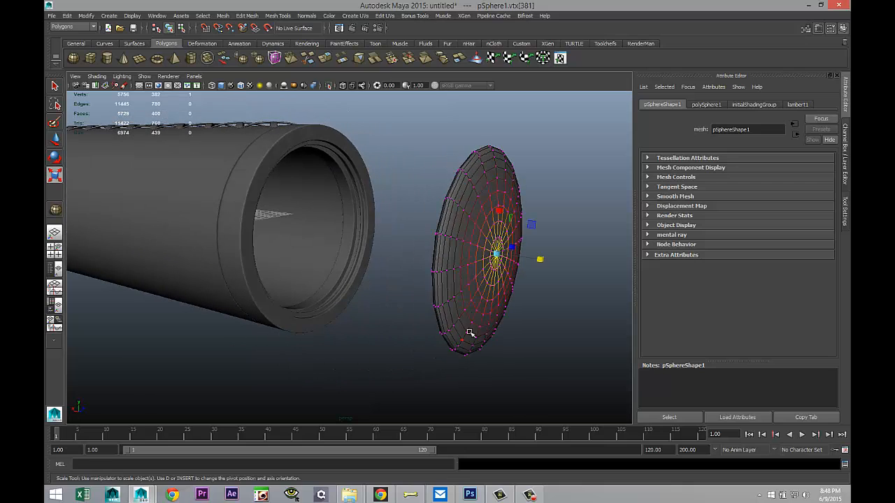
Move the soft-selected centre vertex slightly along the disc's axis, away from the barrel, and reselect the disc in object mode.
key("w")
mouse_move(454, 250)
left_mouse_down()
mouse_move(467, 251)
mouse_move(461, 260)
left_mouse_up()
mouse_move(516, 312)
left_mouse_down("alt")
mouse_move(498, 278)
mouse_move(503, 268)
mouse_move(545, 329)
mouse_move(522, 324)
mouse_move(556, 333)
mouse_move(539, 314)
mouse_move(528, 318)
left_mouse_up("alt")
left_click(559, 333)
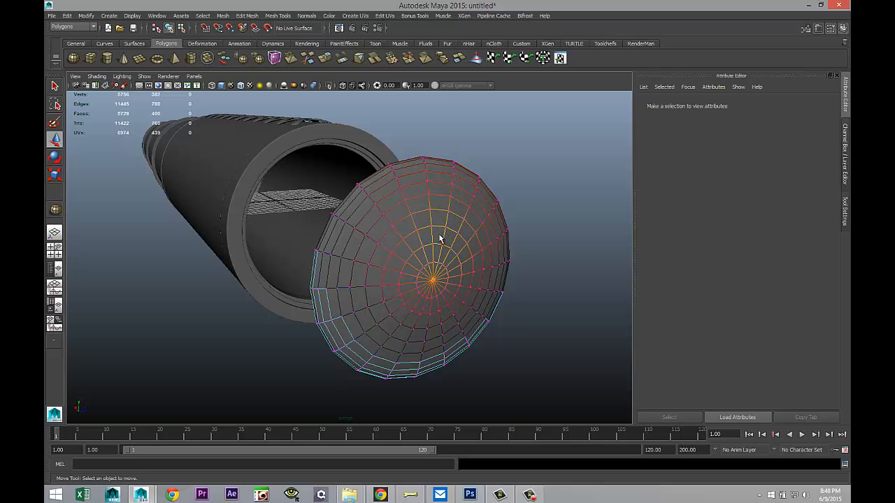
key("q")
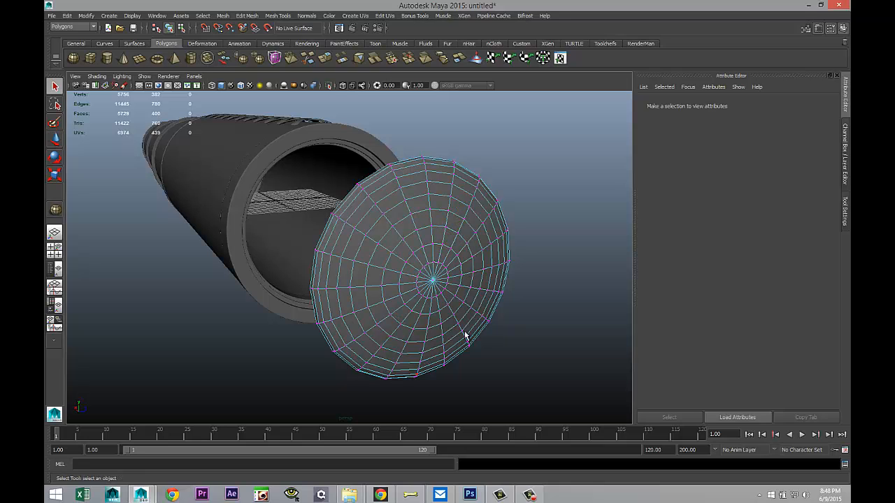
right_click_drag(428, 201, 448, 193)
left_click(449, 194)
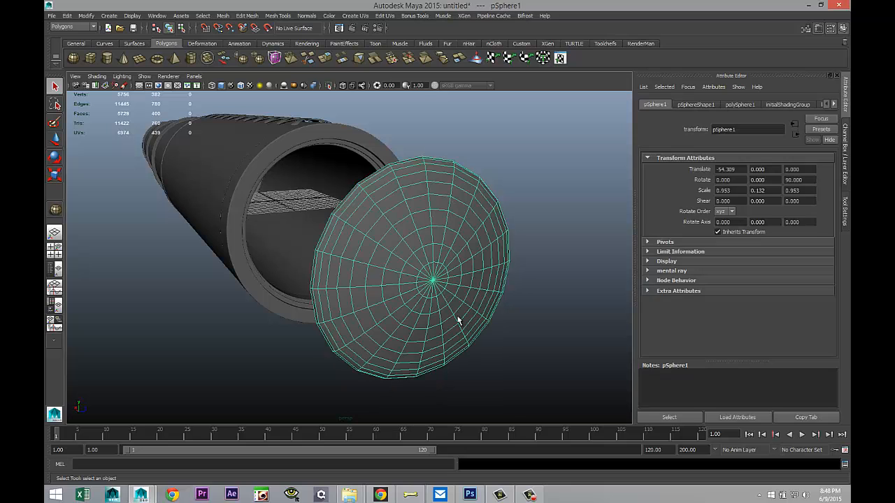
Move the flattened sphere lens along the barrel's axis into its wide open end, to about Translate X -26.309.
left_click(515, 345)
left_click(401, 283)
left_click_drag(249, 330, 300, 343, "alt")
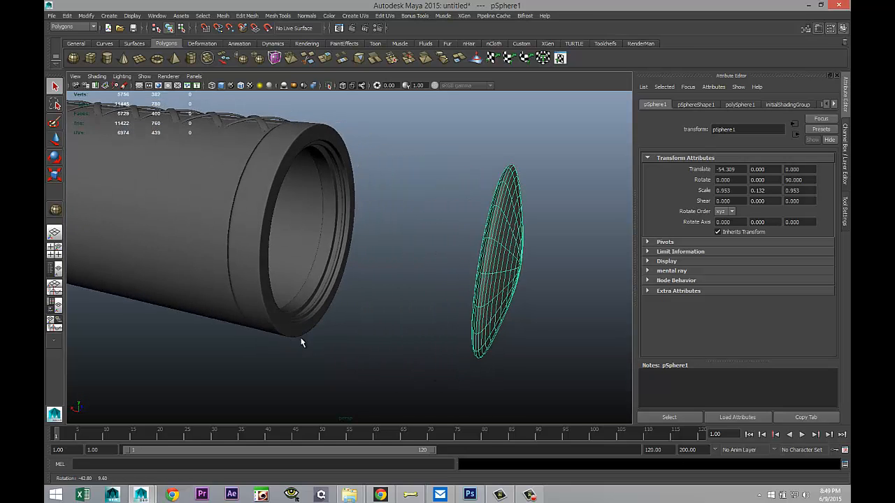
key("w")
left_click_drag(451, 258, 265, 258)
left_click_drag(319, 308, 346, 315, "alt")
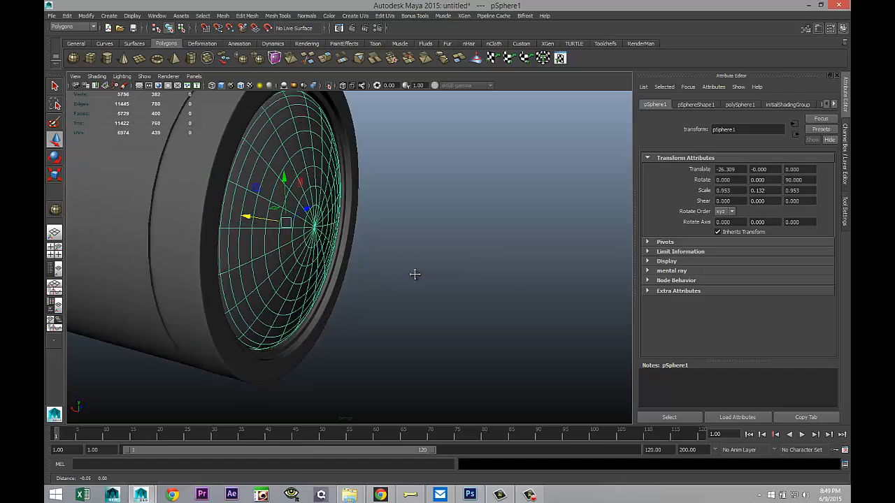
Nudge the lens to about Translate X -26.484 and enlarge it uniformly to an X scale of about 0.975 to fill the rim.
scroll(433, 294, "up", 5)
left_click_drag(447, 264, 418, 247, "alt")
middle_click_drag(315, 264, 368, 326, "alt")
left_click_drag(329, 309, 364, 324)
key("r")
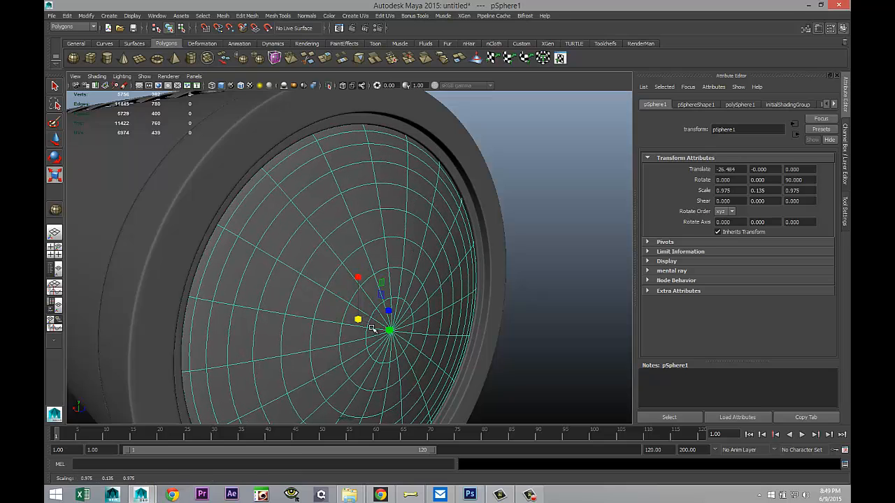
scroll(459, 332, "down", 5)
left_click_drag(474, 328, 482, 331, "alt")
scroll(482, 332, "down", 6)
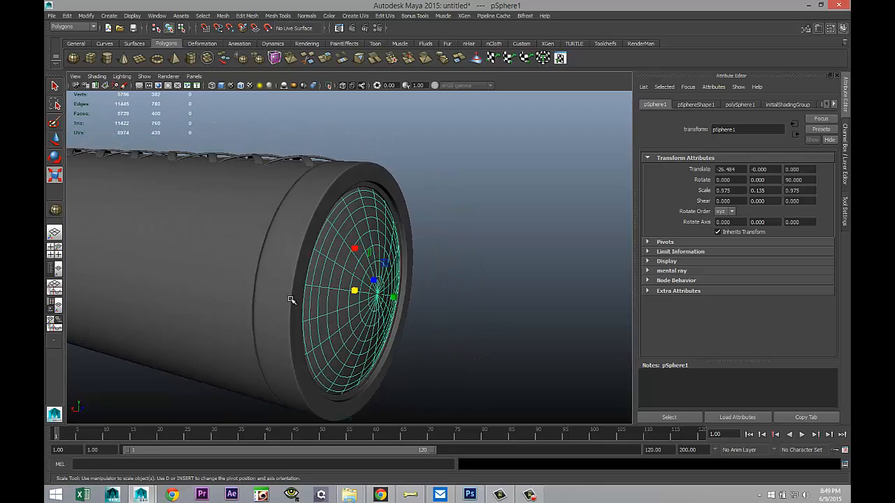
Create a thin polygon cylinder, radius about 4.725 and height about 0.368, beyond the narrow end and set its axis subdivisions to 40.
left_click_drag(184, 348, 441, 277, "alt")
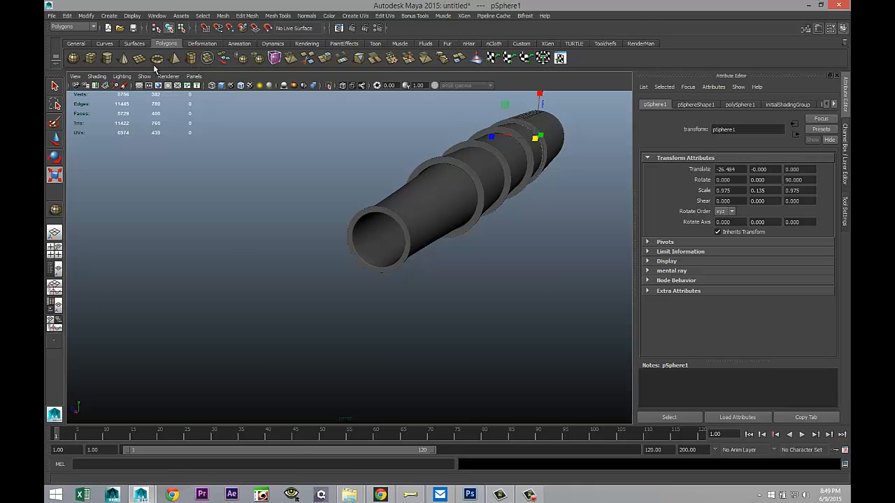
left_click(107, 58)
left_click_drag(225, 327, 251, 317)
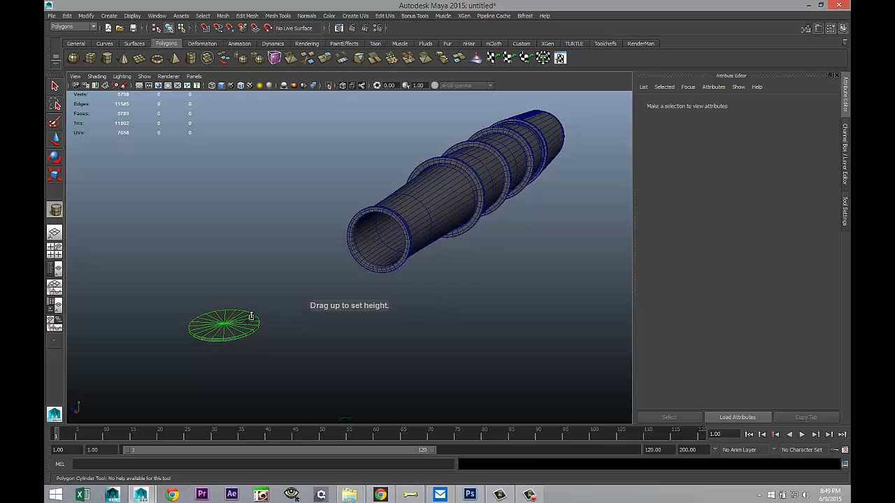
left_click(251, 317)
left_click(746, 104)
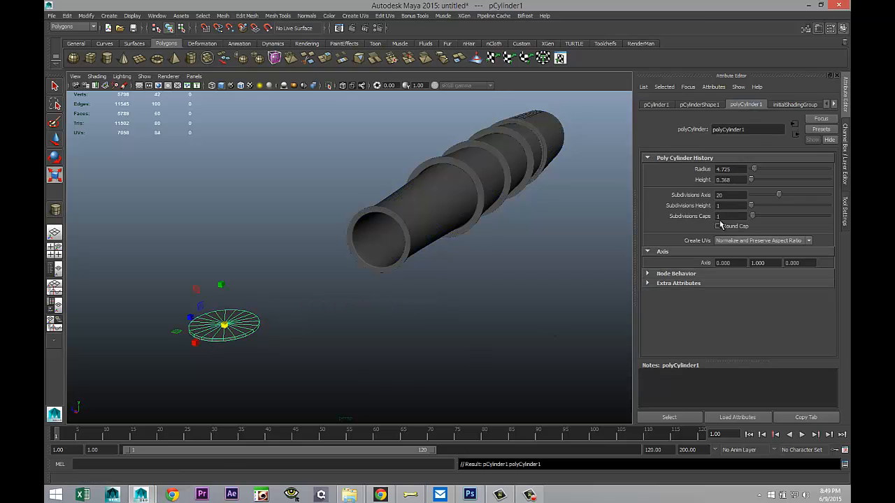
double_click(735, 195)
type("40")
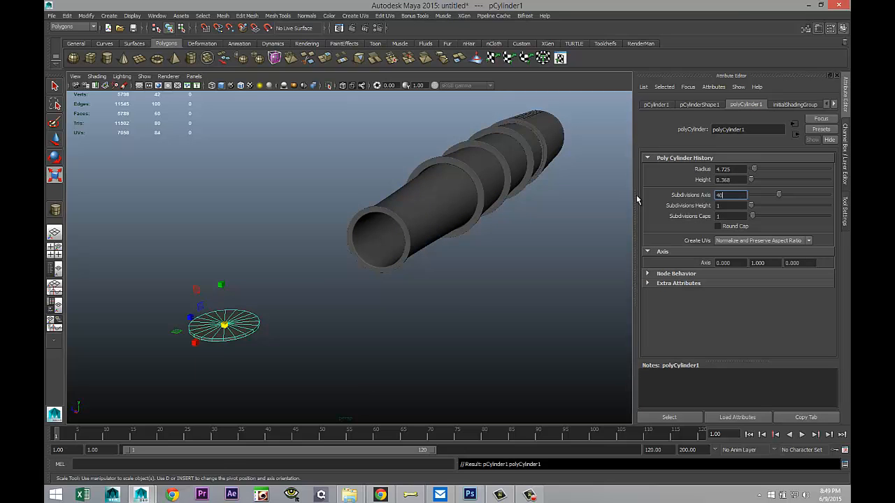
key("Return")
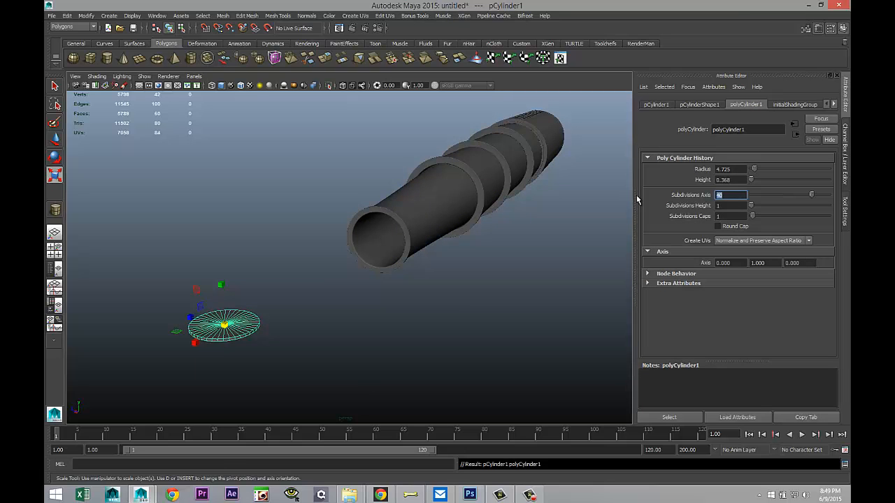
Rotate the new cylinder disc to 90 degrees about Z so that it faces along the spyglass.
left_click(657, 104)
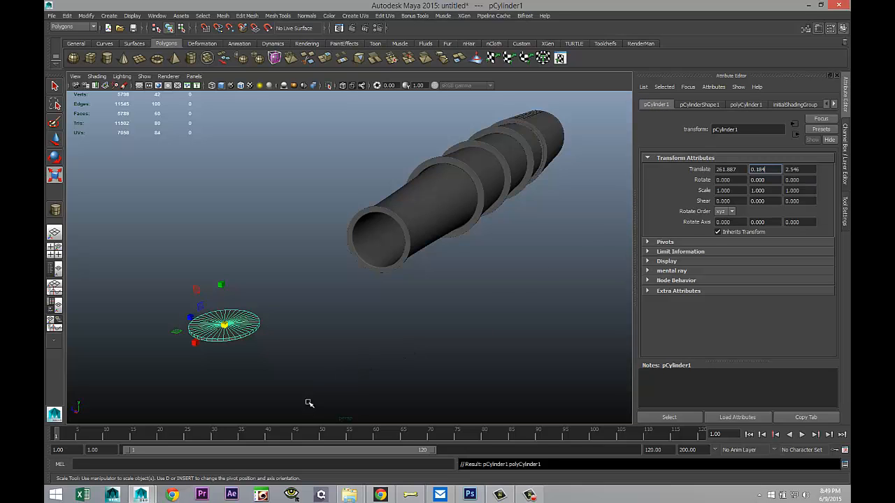
left_click(328, 333)
left_click(253, 330)
key("e")
left_click_drag(213, 298, 260, 286)
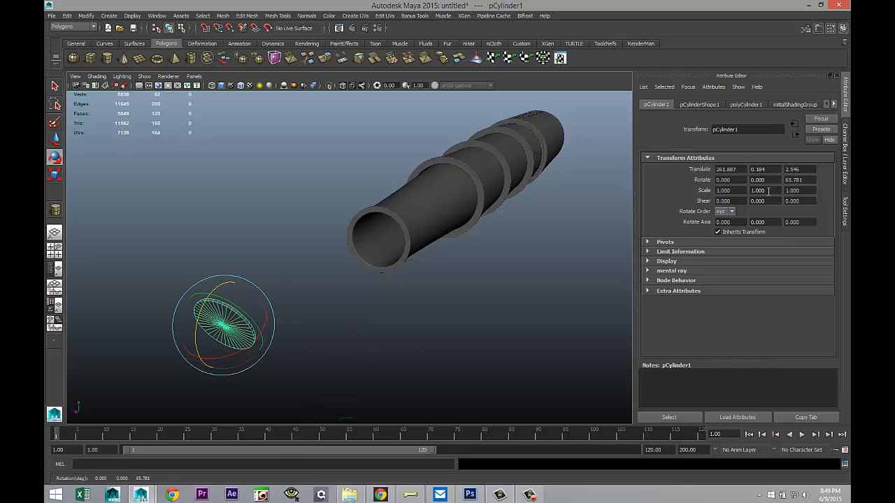
left_click(814, 180)
key("Return")
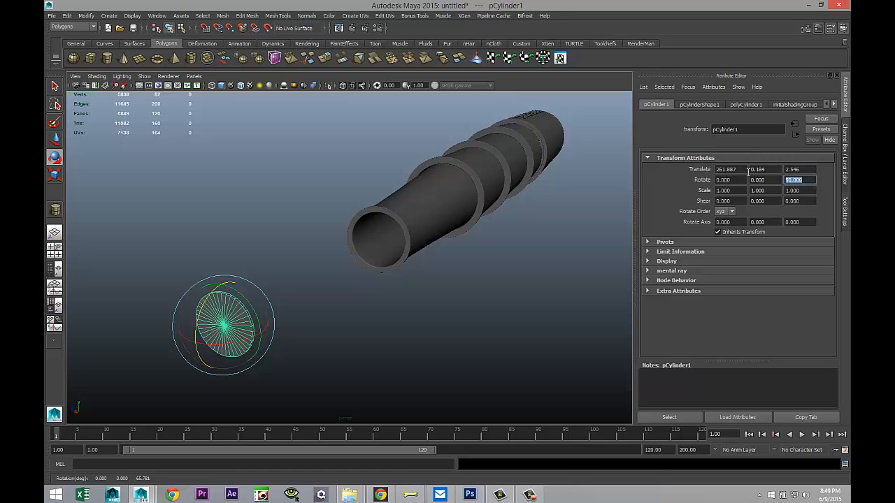
Set the disc's Translate X, Y and Z to 0 to centre it on the spyglass axis.
left_click(735, 169)
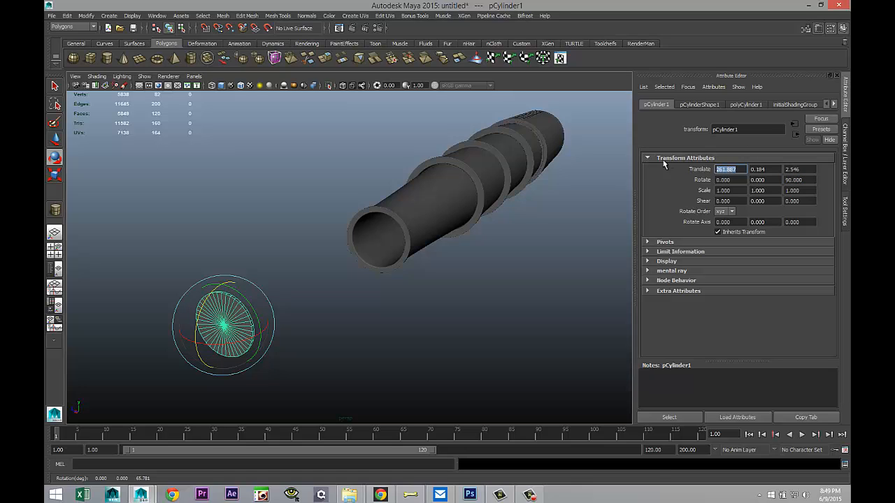
type("0")
key("Tab")
key("Tab")
type("0")
key("Return")
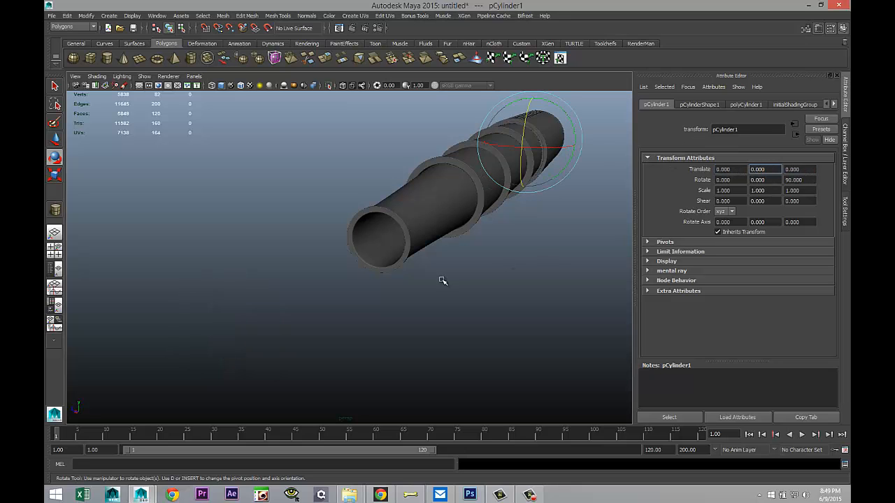
Move the disc along the spyglass axis into the narrow eyepiece opening, to about Translate X 212.342.
scroll(430, 282, "down", 2)
left_click_drag(433, 320, 368, 328, "alt")
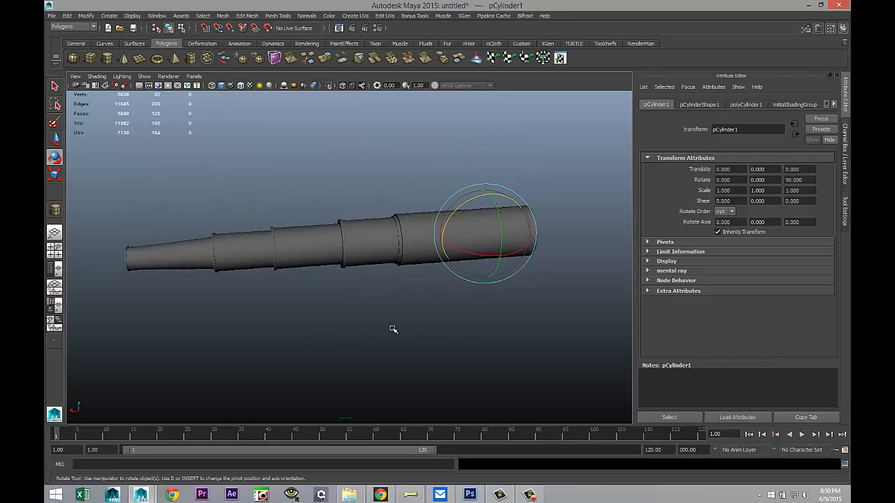
key("w")
left_click_drag(465, 236, 73, 280)
key("f")
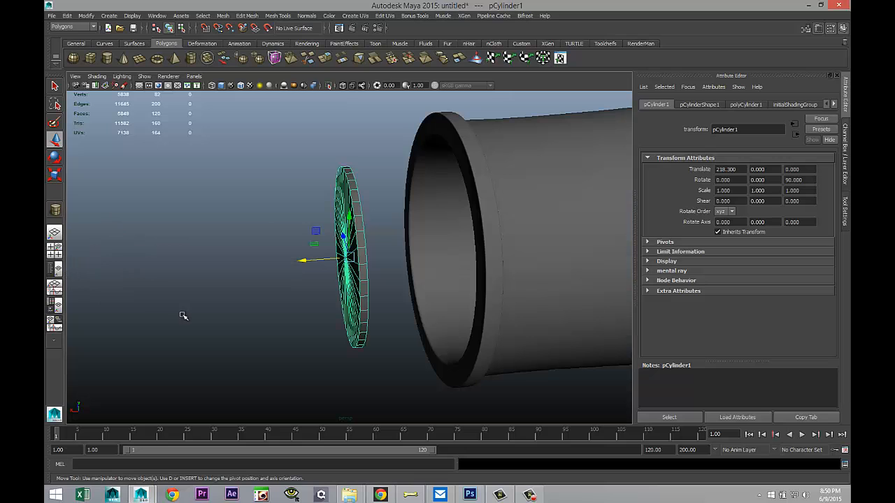
left_click_drag(177, 324, 276, 389, "alt")
mouse_move(358, 342)
left_mouse_down()
mouse_move(374, 292)
mouse_move(384, 294)
mouse_move(369, 341)
left_mouse_up()
Enlarge the disc uniformly to a scale of about 1.263 to fill the eyepiece opening, checking the fit in wireframe.
key("r")
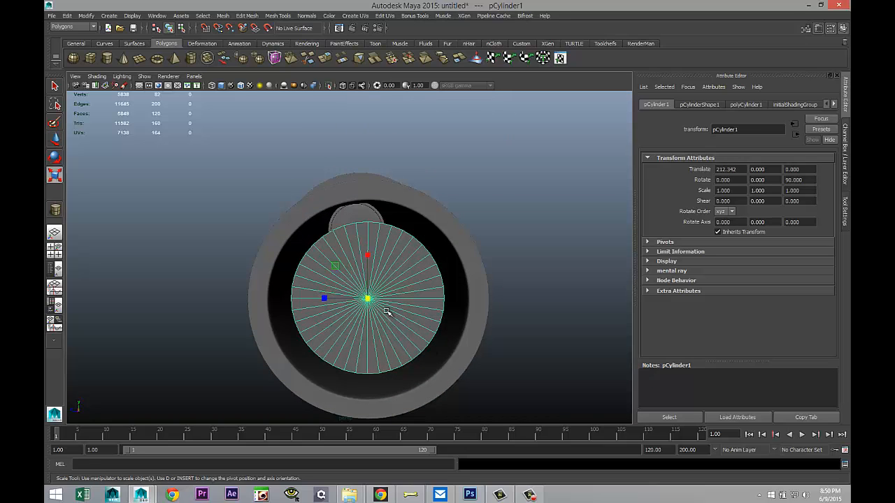
left_click_drag(367, 299, 400, 312)
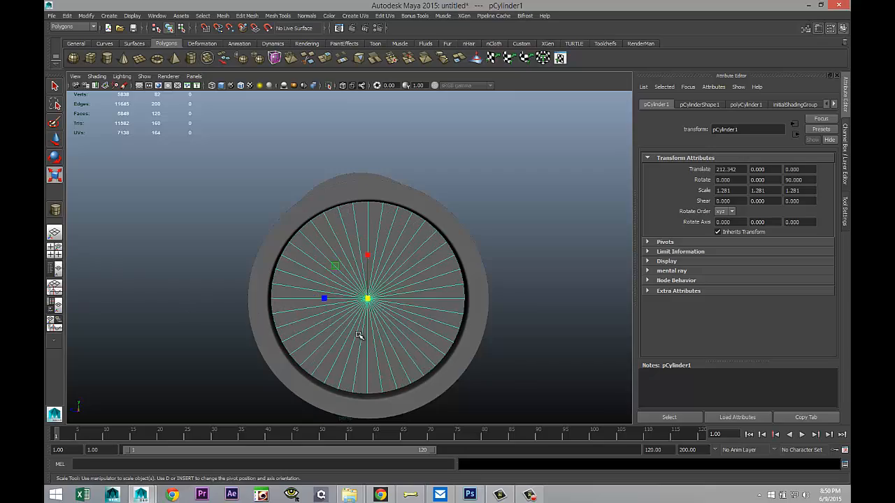
key("4")
left_click_drag(336, 358, 378, 349, "alt")
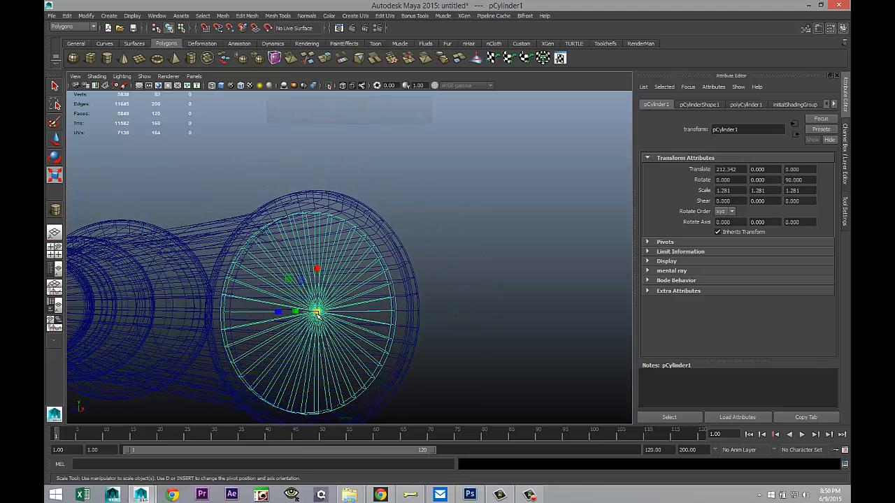
left_click_drag(318, 312, 431, 380)
key("5")
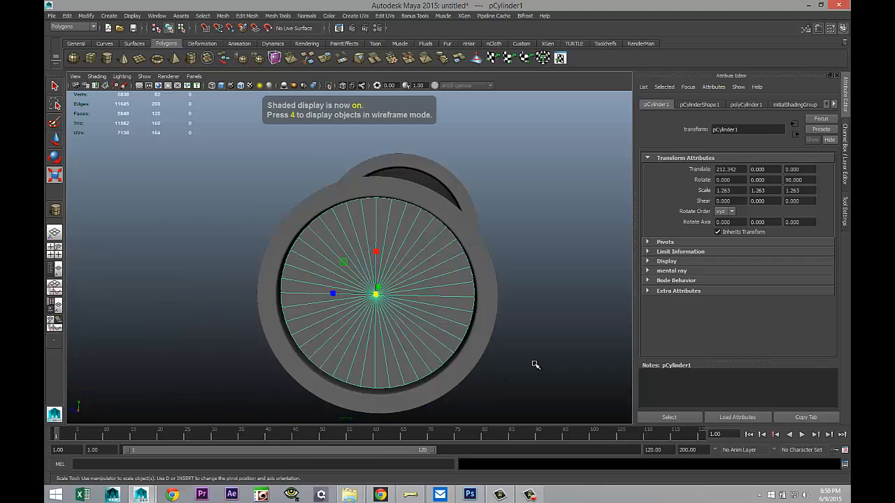
Fine-tune the eyepiece disc's uniform scale to about 1.273 so that its edge meets the inner wall.
left_click(535, 362)
left_click_drag(502, 375, 380, 404, "alt")
key("r")
scroll(381, 405, "up", 3)
left_click_drag(336, 372, 369, 365, "alt")
left_click(391, 316)
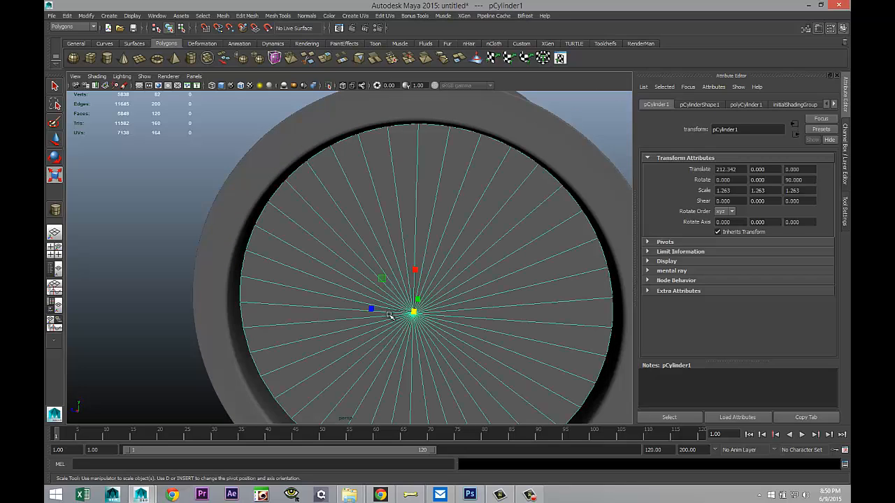
left_click_drag(414, 314, 414, 321)
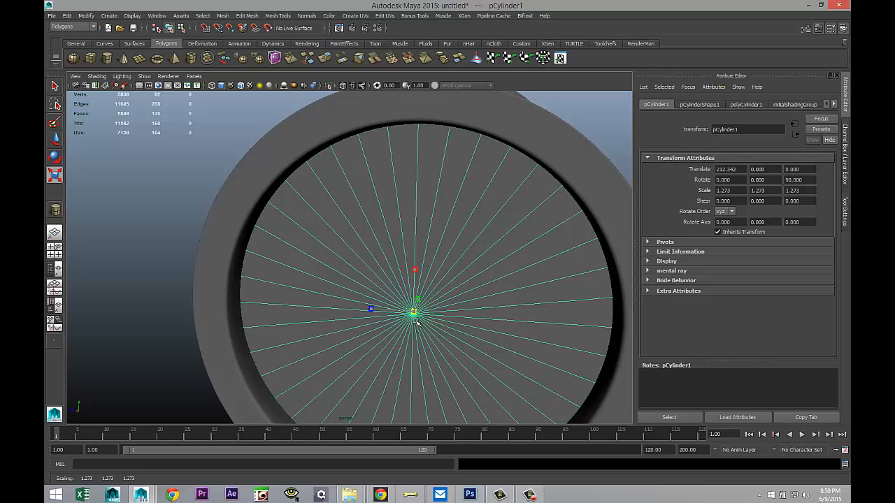
Deselect the eyepiece disc and examine the whole spyglass from the eyepiece end and from the side.
left_click(166, 242)
scroll(167, 256, "down", 5)
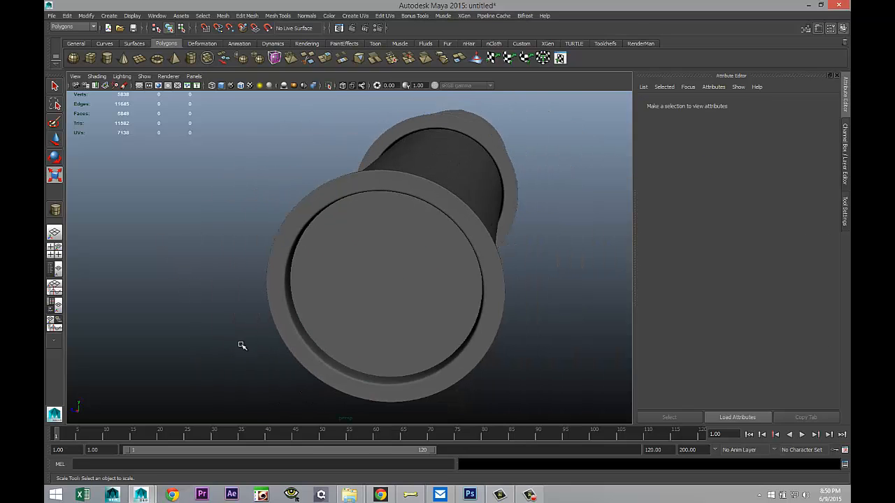
left_click_drag(360, 326, 210, 321, "alt")
scroll(211, 320, "down", 5)
middle_click_drag(358, 369, 140, 354, "alt")
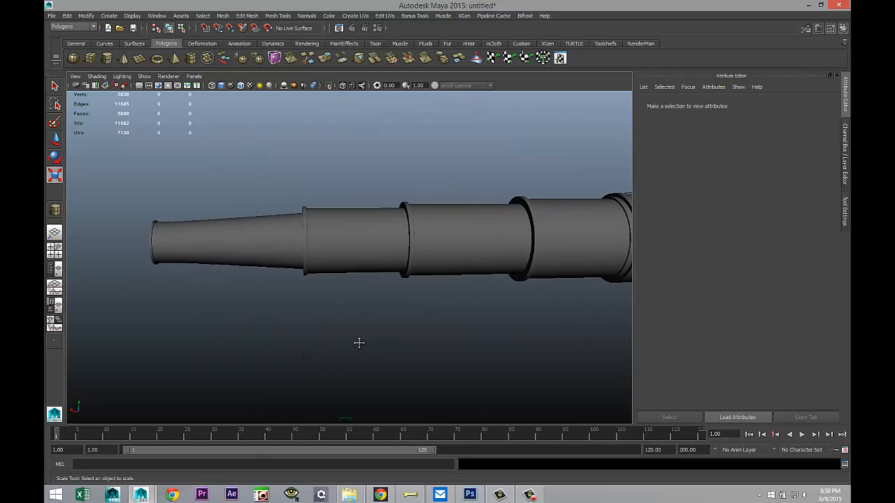
middle_click_drag(360, 344, 181, 323, "alt")
scroll(289, 326, "down", 5)
left_click_drag(455, 334, 453, 346, "alt")
key("r")
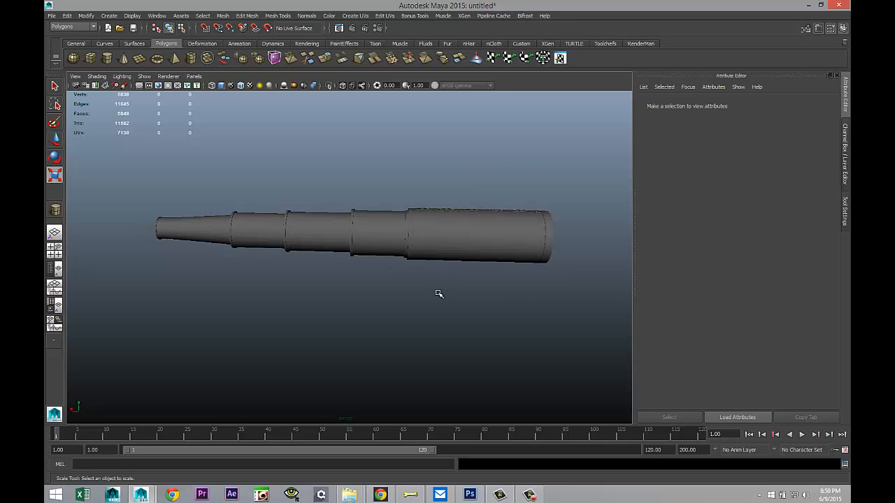
left_click_drag(444, 294, 452, 300, "alt")
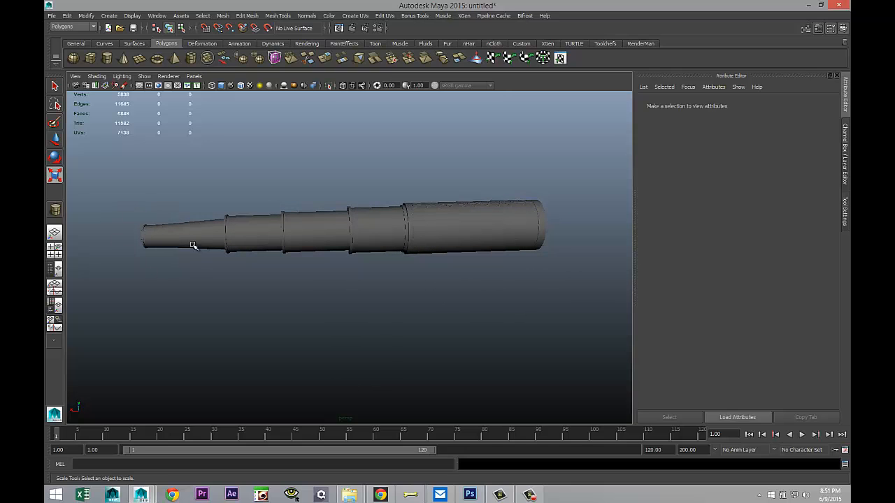
left_click_drag(450, 308, 462, 328, "alt")
left_click(433, 216)
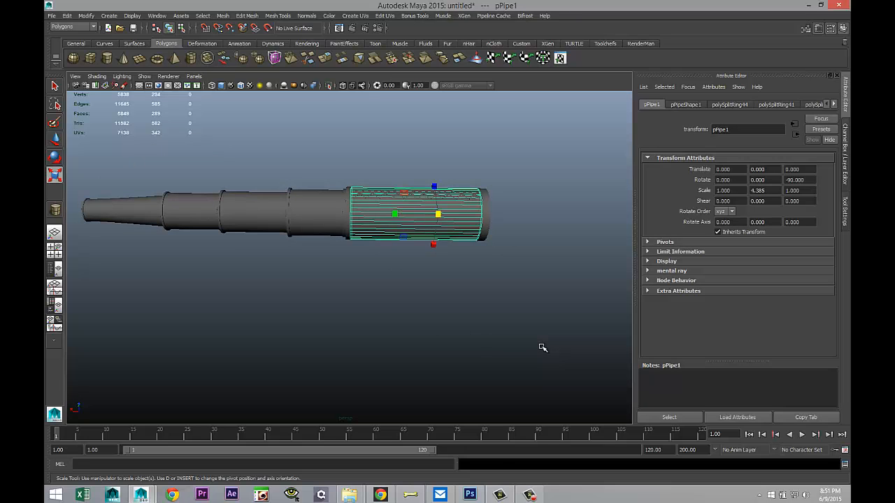
key("ctrl+d")
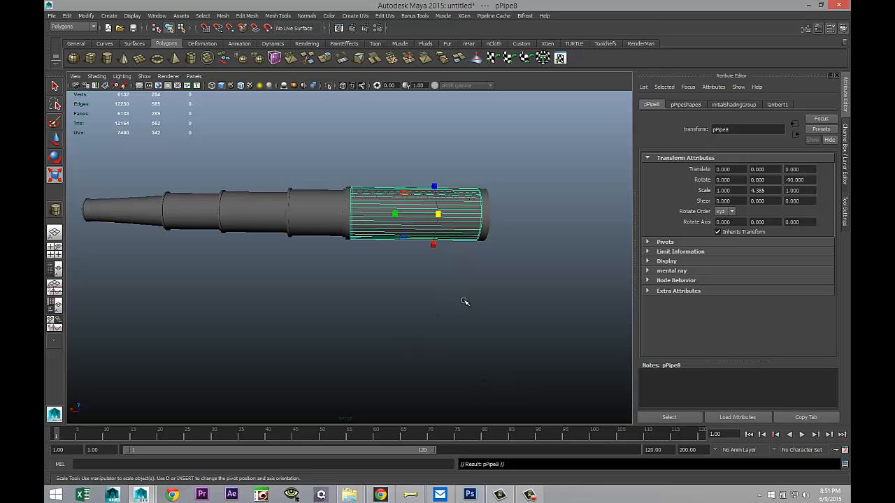
key("w")
left_click_drag(391, 215, 150, 242)
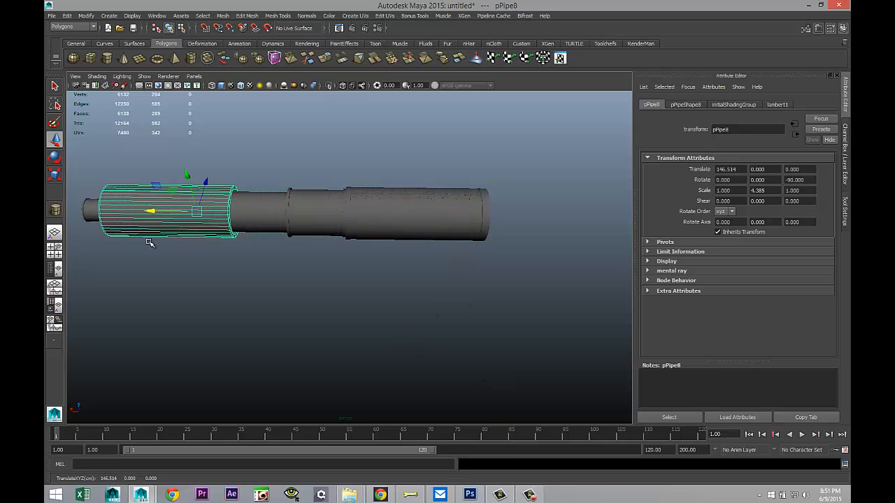
key("ctrl+z")
key("ctrl+z")
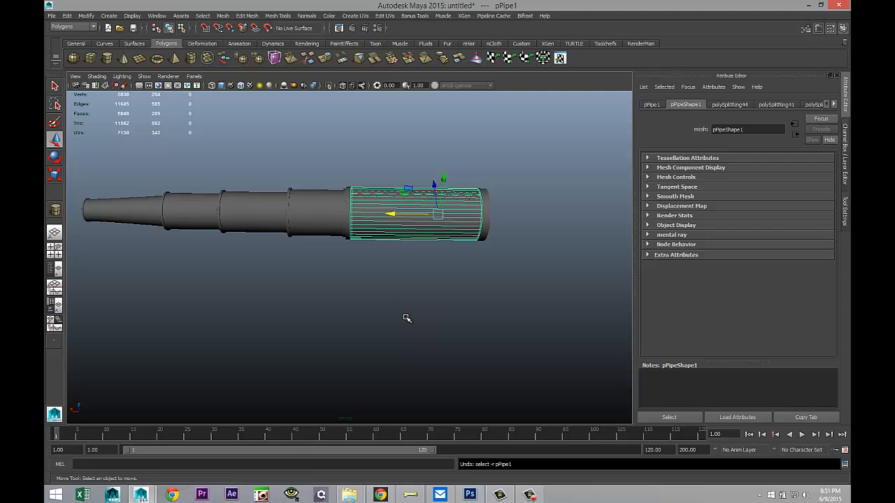
key("ctrl+z")
Select all ten cross stitches along the seam together with the large barrel's outer sleeve and combine them into one mesh.
scroll(420, 320, "up", 3)
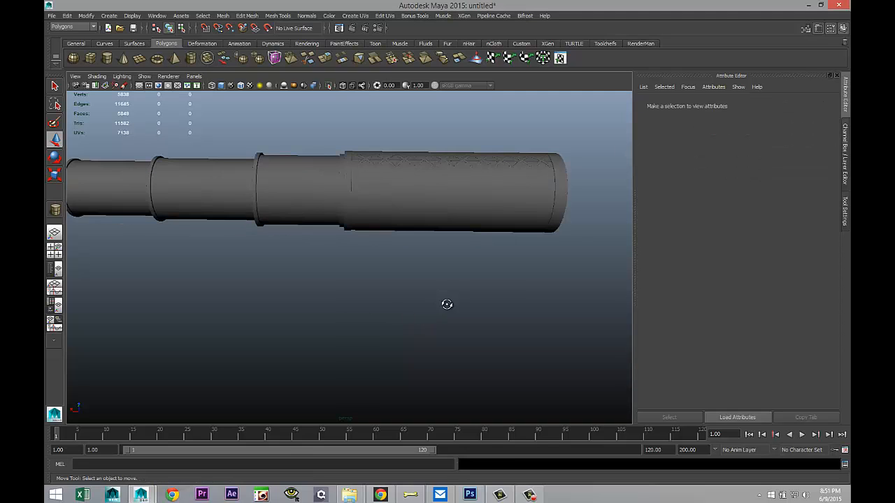
left_click_drag(446, 304, 339, 282, "alt")
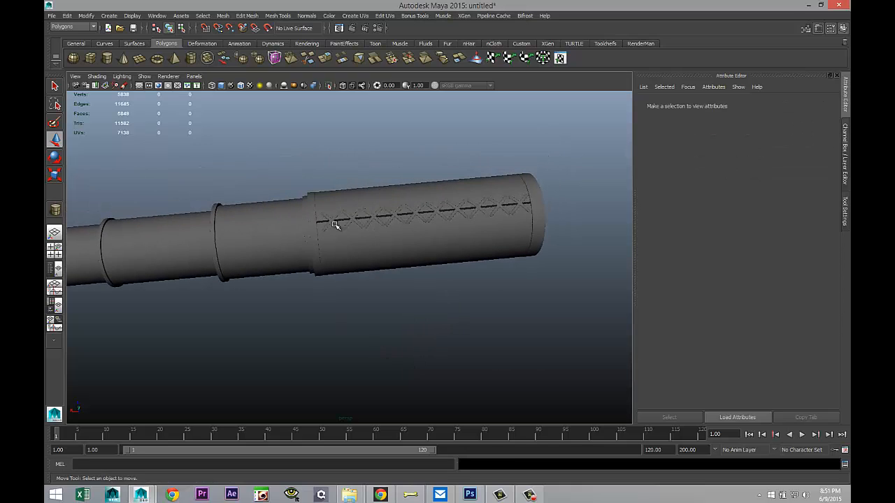
left_click(352, 199)
left_click(330, 219)
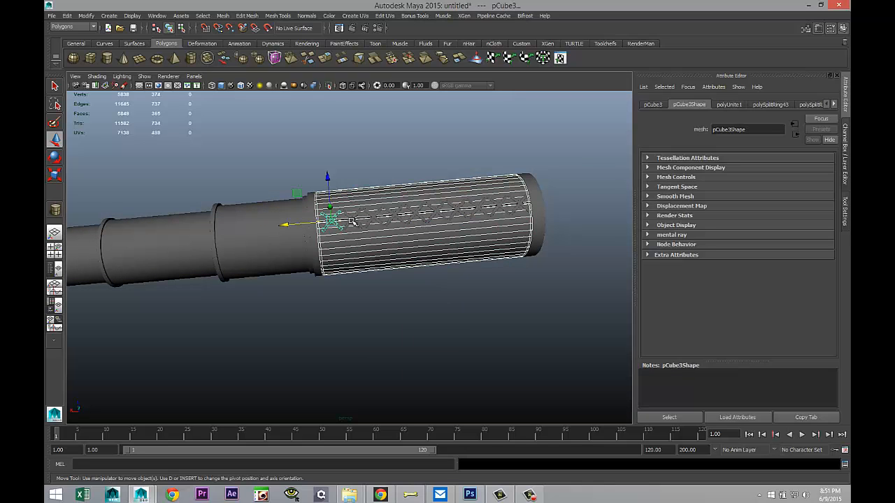
left_click(405, 219)
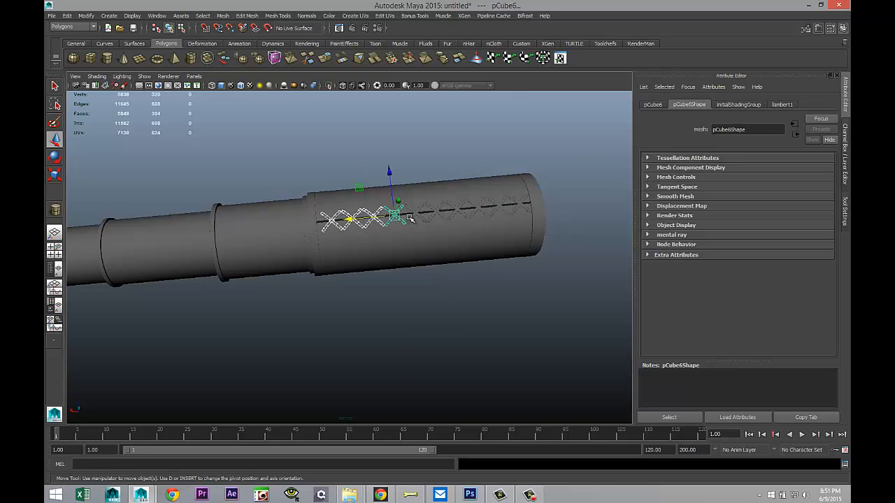
left_click(418, 214)
left_click(441, 214)
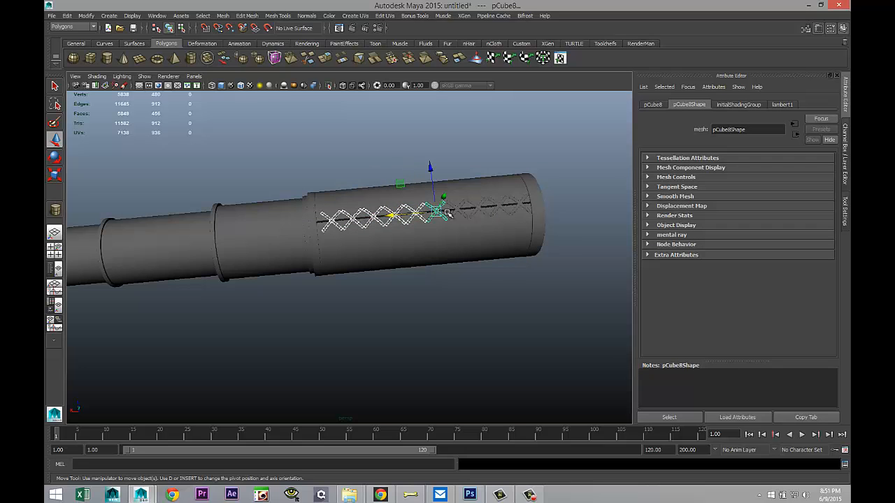
left_click(471, 209)
left_click(486, 208, "shift")
left_click(504, 206, "shift")
left_click(520, 206, "shift")
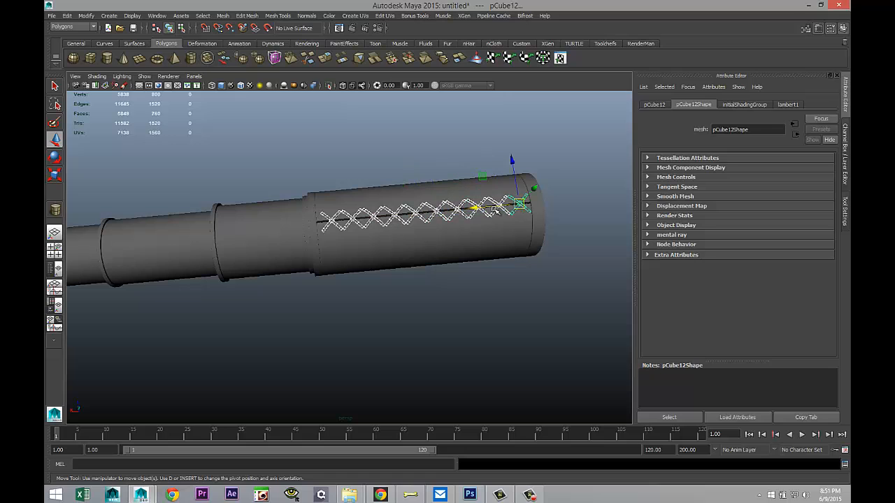
left_click(422, 190, "shift")
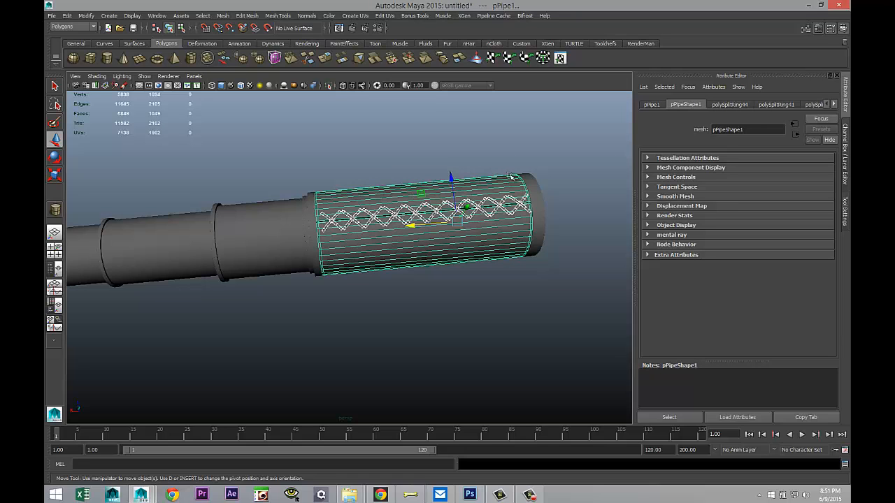
left_click(222, 16)
left_click(234, 45)
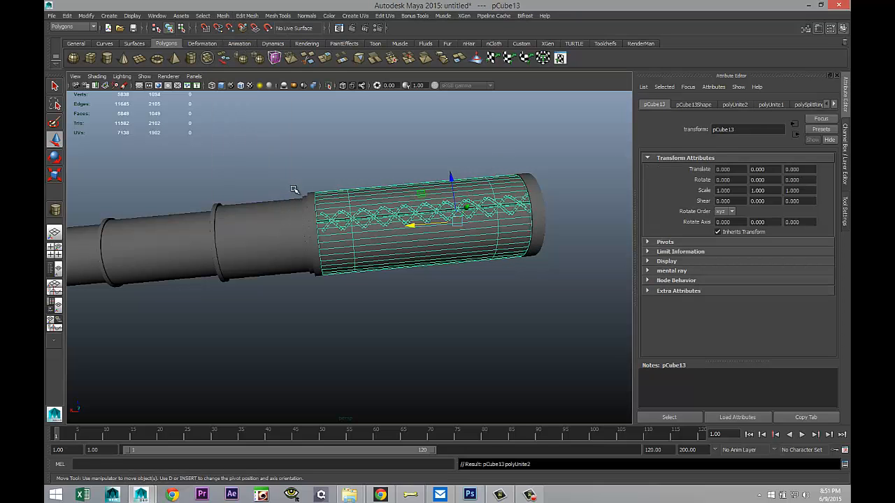
Turn on smooth mesh preview for the combined sleeve and inspect its stitches from the side.
key("3")
left_click(427, 314)
left_click(403, 248)
scroll(416, 315, "up", 4)
left_click_drag(405, 326, 423, 364, "alt")
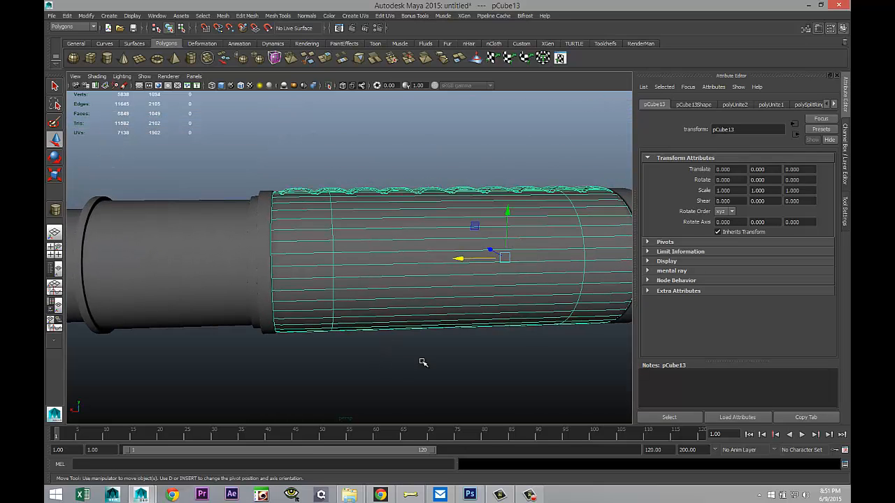
left_click(424, 364)
left_click_drag(319, 364, 320, 388, "alt")
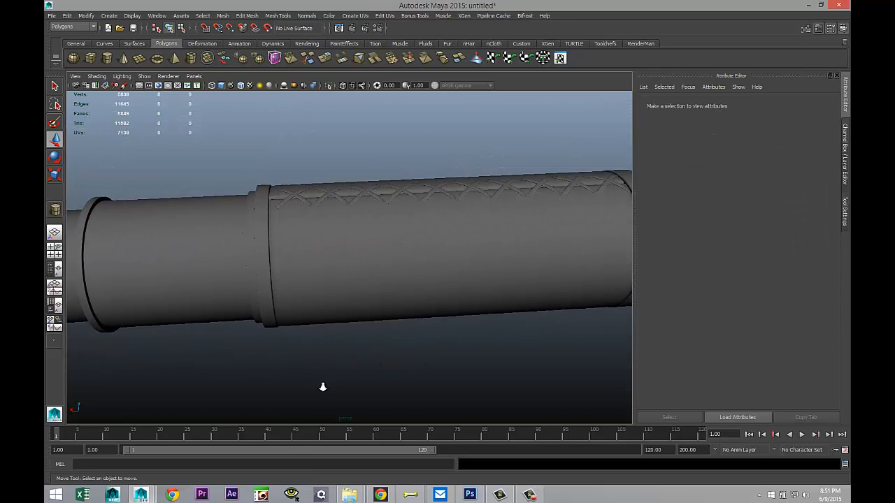
scroll(342, 384, "down", 3)
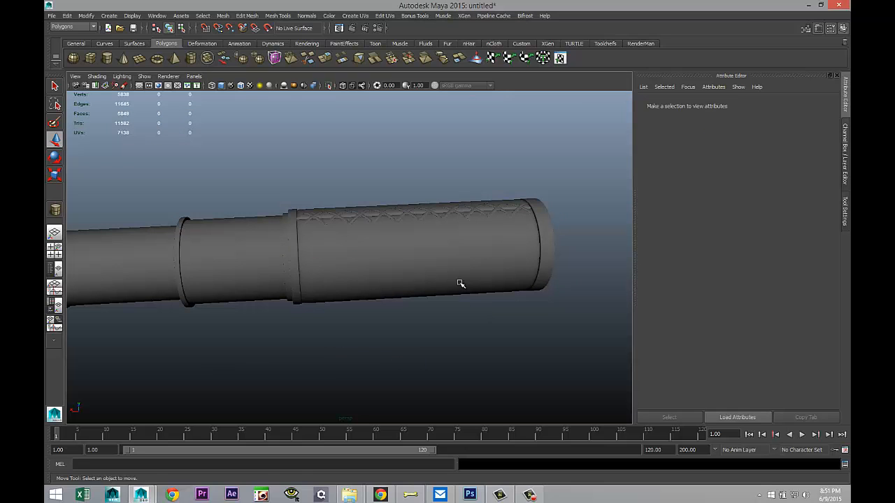
Duplicate the stitched sleeve and move the copy along the spyglass axis to about Translate X 78.627.
left_click(426, 269)
left_click_drag(410, 253, 280, 277)
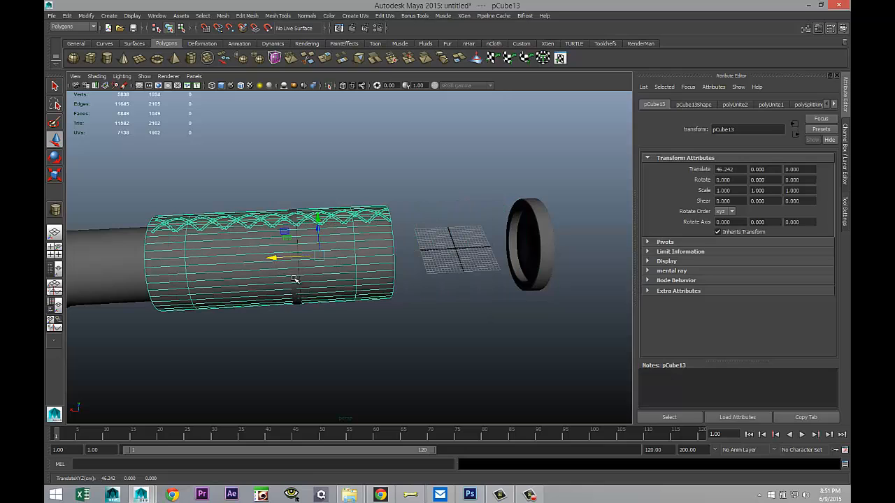
key("ctrl+z")
key("ctrl+d")
scroll(392, 361, "down", 3)
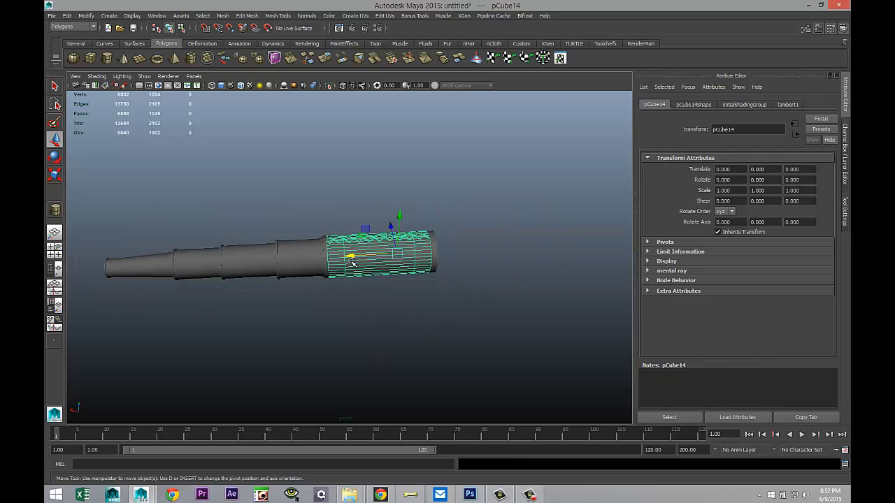
left_click_drag(350, 262, 249, 286)
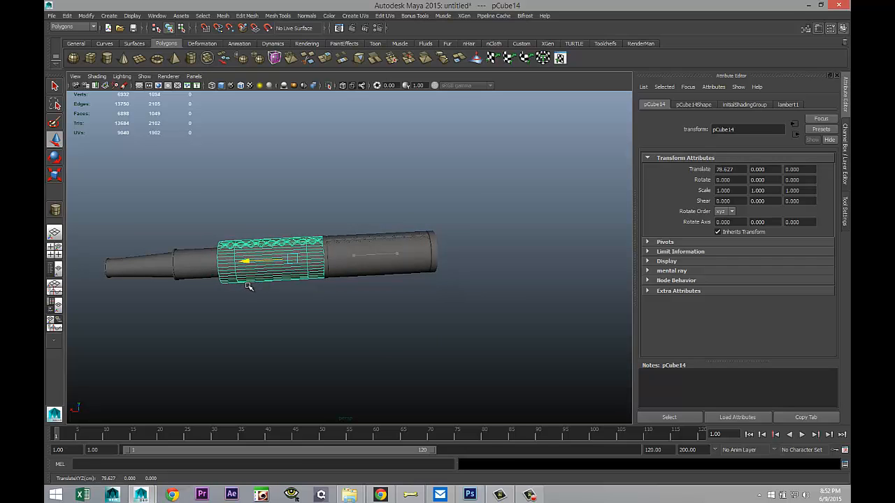
left_click_drag(249, 286, 249, 286)
Separate the copied sleeve into its individual stitch and tube meshes.
left_click_drag(294, 397, 366, 376, "alt")
scroll(366, 377, "up", 5)
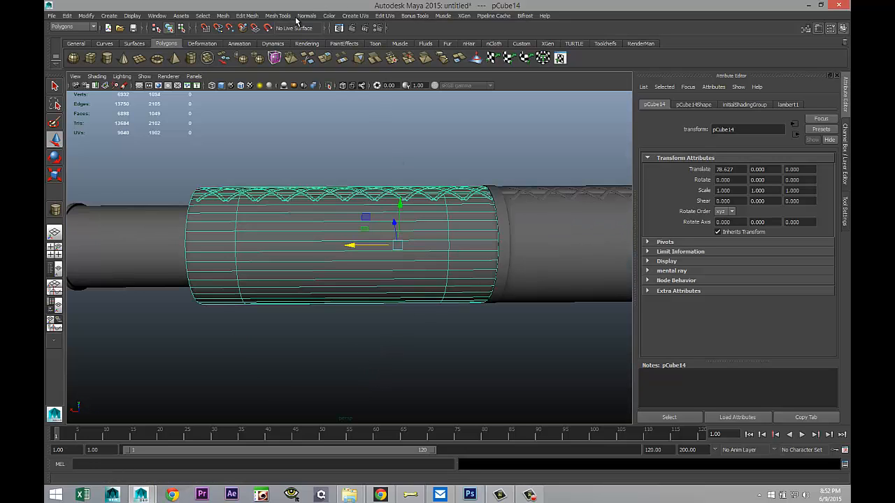
left_click(224, 18)
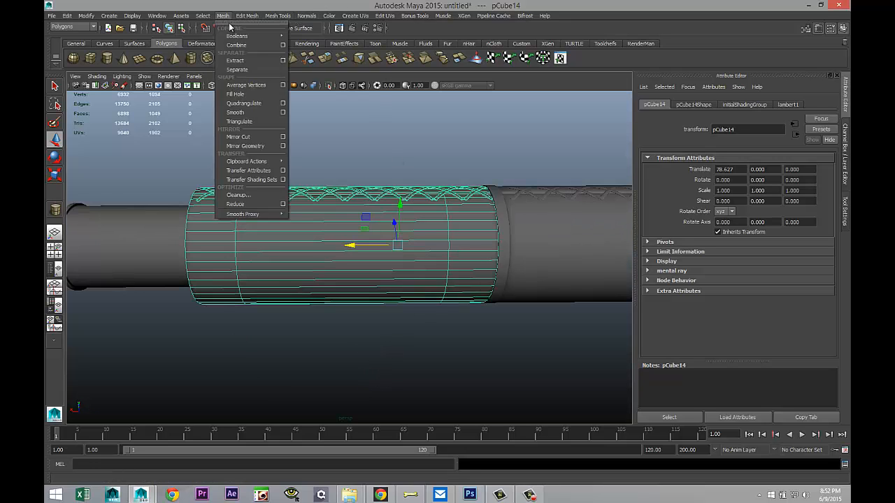
left_click(244, 72)
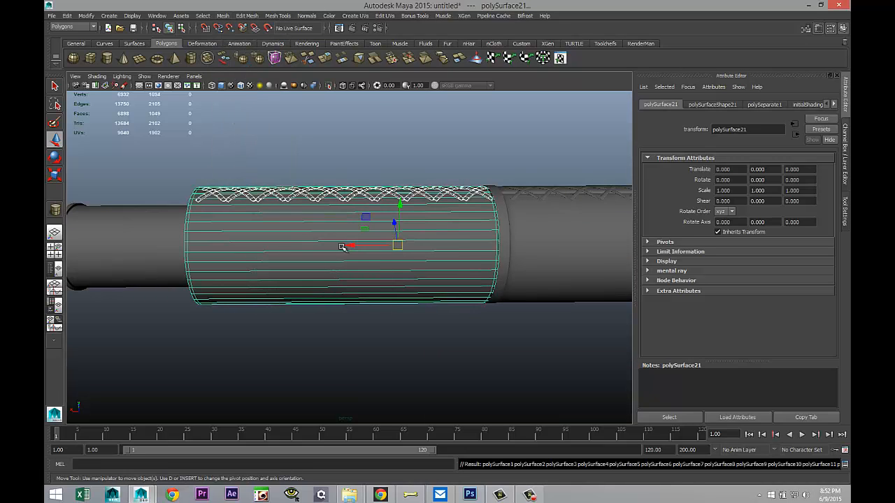
Delete the six cross stitches nearest the large barrel from the copied sleeve.
left_click(472, 194)
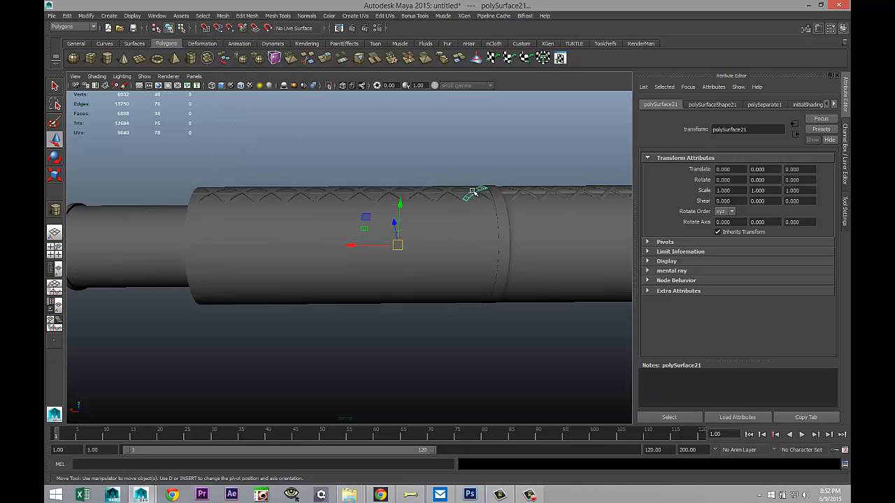
left_click(428, 196, "shift")
left_click(418, 195, "shift")
left_click(375, 193, "shift")
left_click(360, 193, "shift")
left_click(333, 191, "shift")
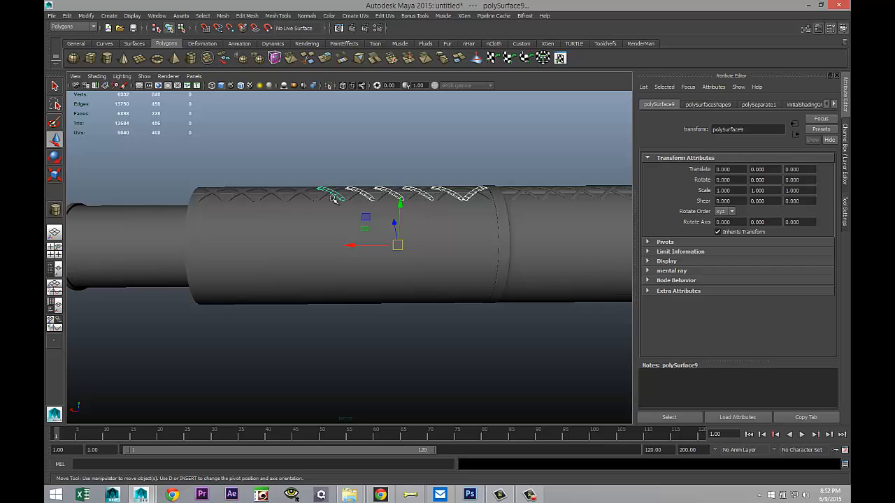
left_click(348, 195, "shift")
left_click(381, 196, "shift")
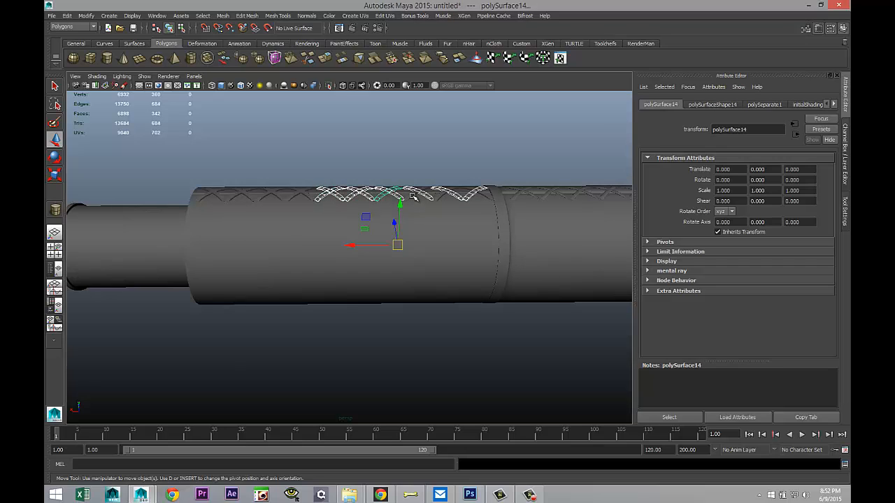
left_click(481, 196, "shift")
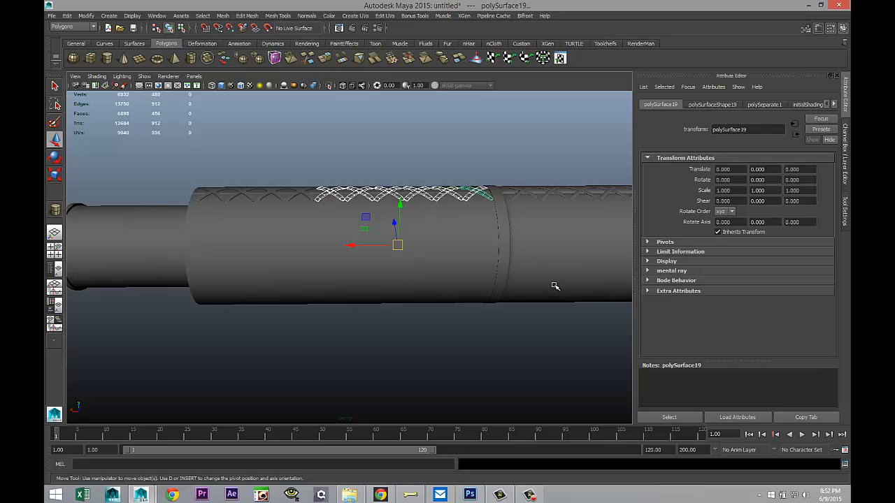
key("Delete")
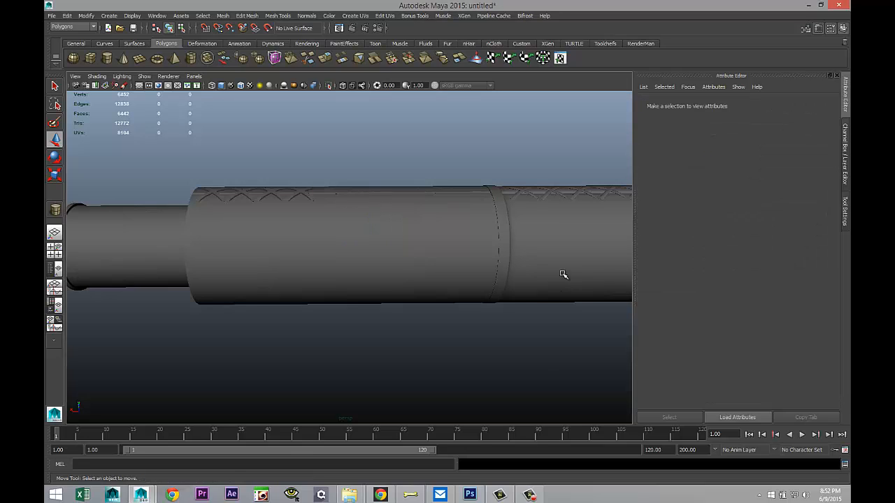
Shorten the copied sleeve by moving the vertices of its end facing the large barrel inward, just past the last remaining stitch.
left_click(396, 255)
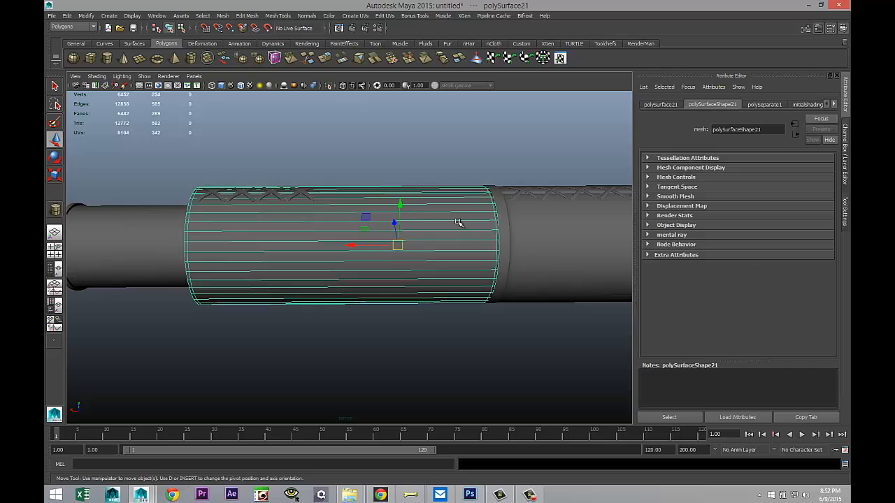
right_click_drag(457, 221, 430, 221)
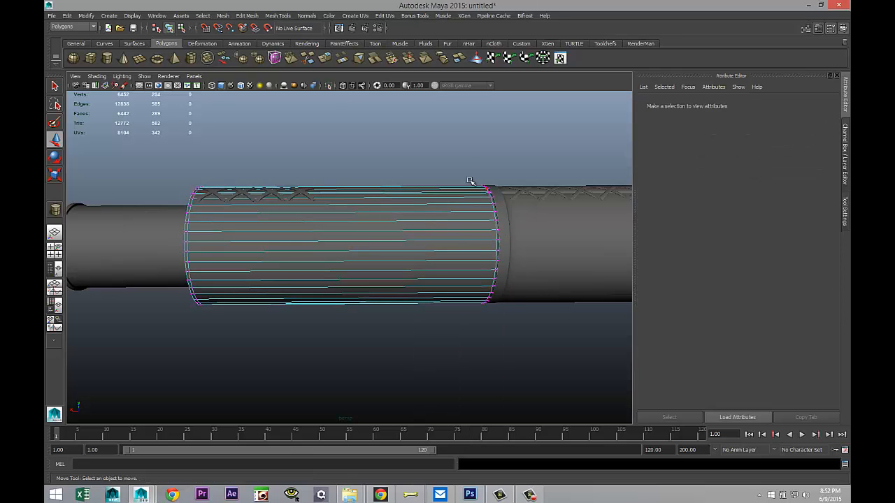
left_click_drag(417, 148, 543, 376)
left_click_drag(435, 252, 275, 268)
scroll(312, 306, "down", 5)
left_click_drag(334, 369, 333, 392, "alt")
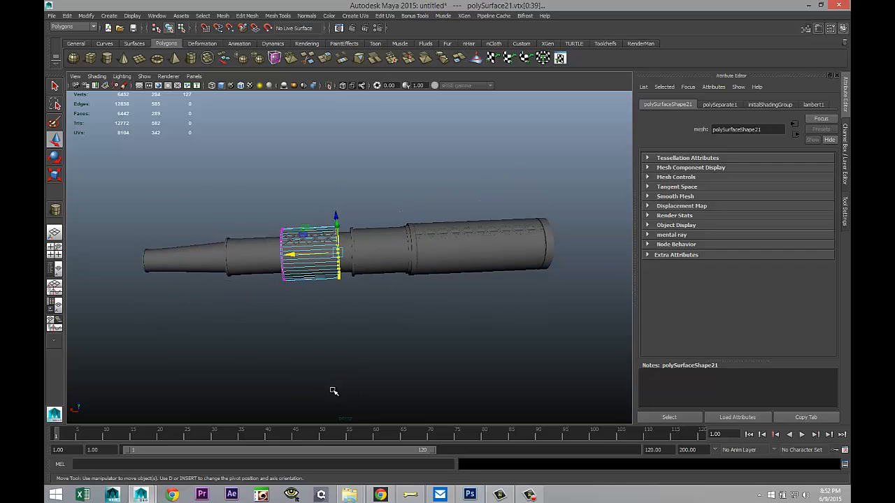
scroll(322, 364, "up", 3)
scroll(260, 249, "up", 4)
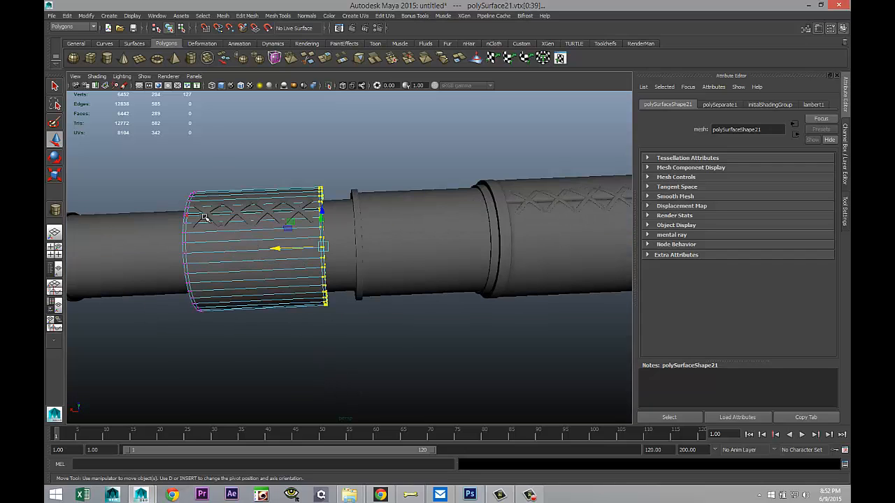
Combine the four remaining cross stitches with the shortened sleeve into one mesh and deselect it.
right_click_drag(207, 214, 210, 217)
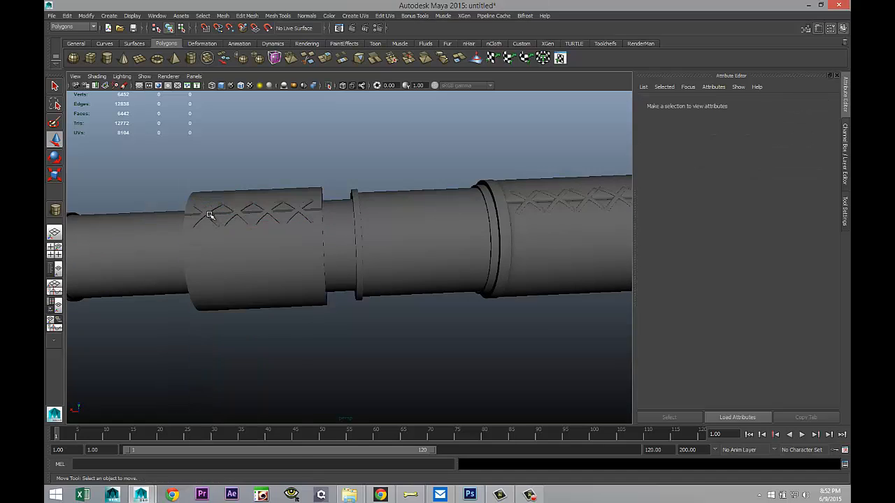
left_click(208, 215)
left_click(253, 213, "shift")
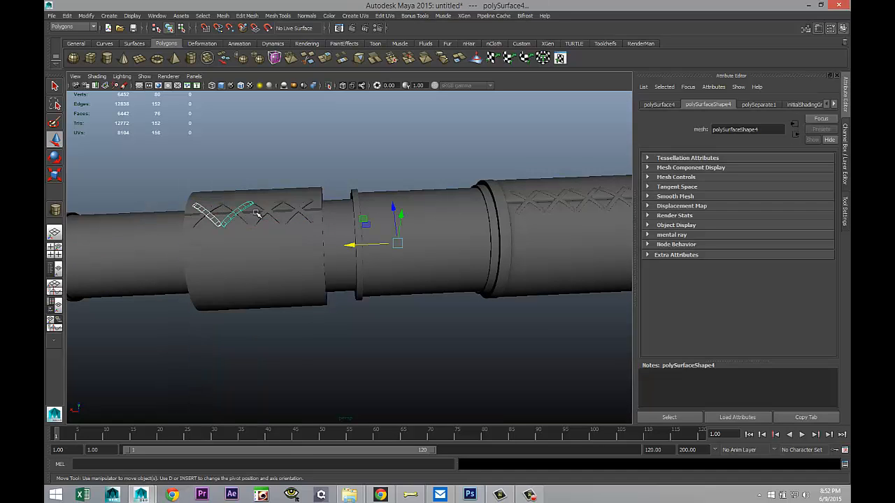
left_click(284, 211, "shift")
left_click(294, 217, "shift")
left_click(302, 207, "shift")
left_click(260, 216, "shift")
left_click(237, 219, "shift")
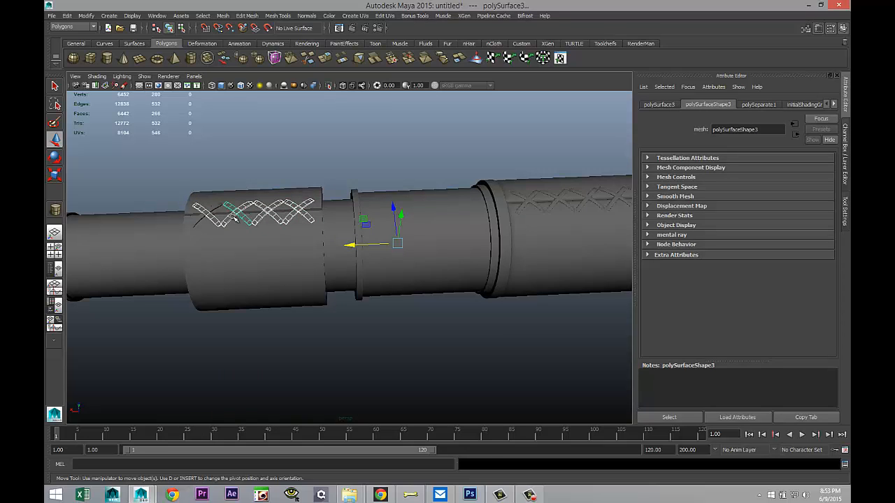
left_click(253, 257, "shift")
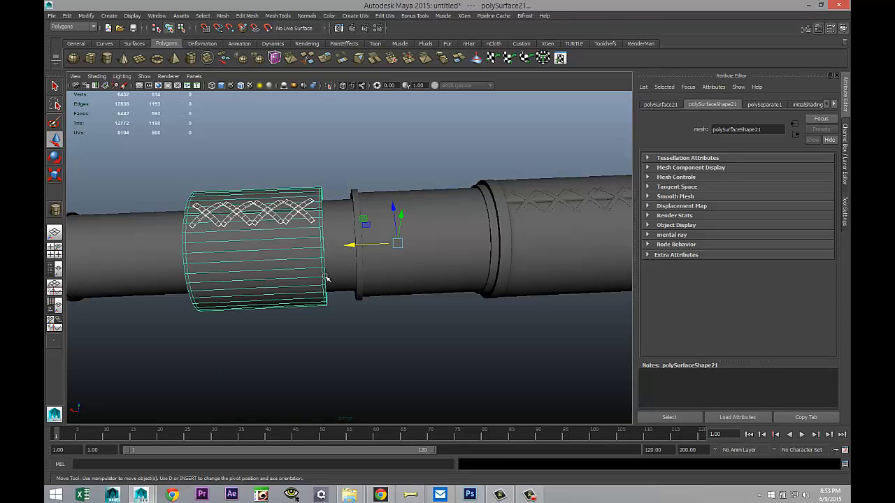
left_click(222, 16)
left_click(235, 41)
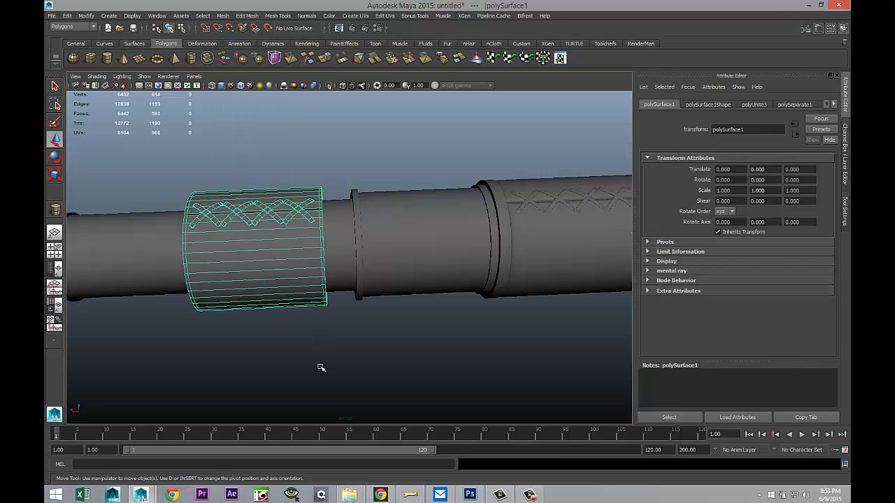
left_click(320, 362)
right_click_drag(289, 331, 391, 360, "alt")
middle_click_drag(391, 359, 389, 360, "alt")
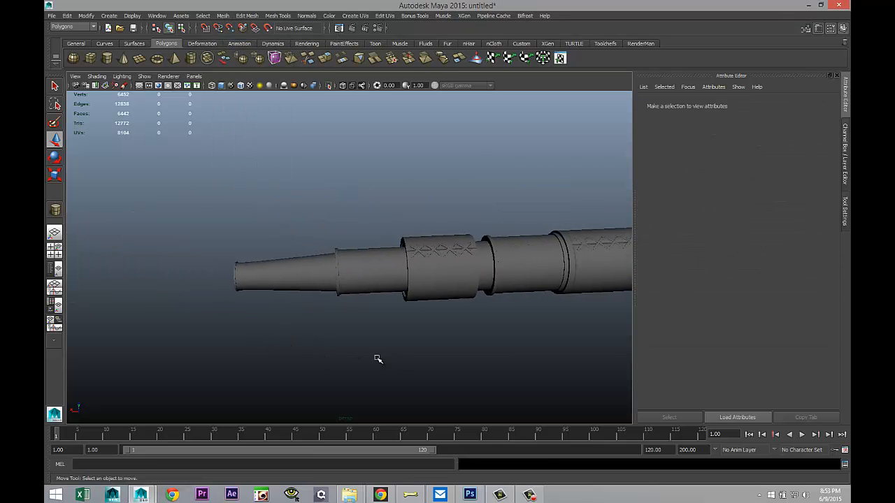
Center the short stitched sleeve's pivot and move it sideways off the spyglass to about Translate Z -43.497.
left_click(453, 292)
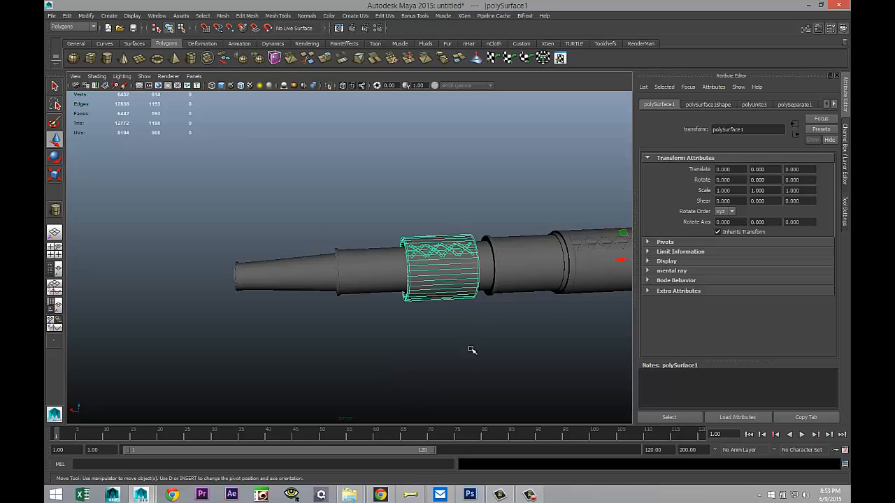
left_click(85, 16)
left_click(139, 114)
left_click_drag(426, 230, 455, 303)
left_click_drag(373, 331, 364, 313, "alt")
scroll(399, 334, "up", 3)
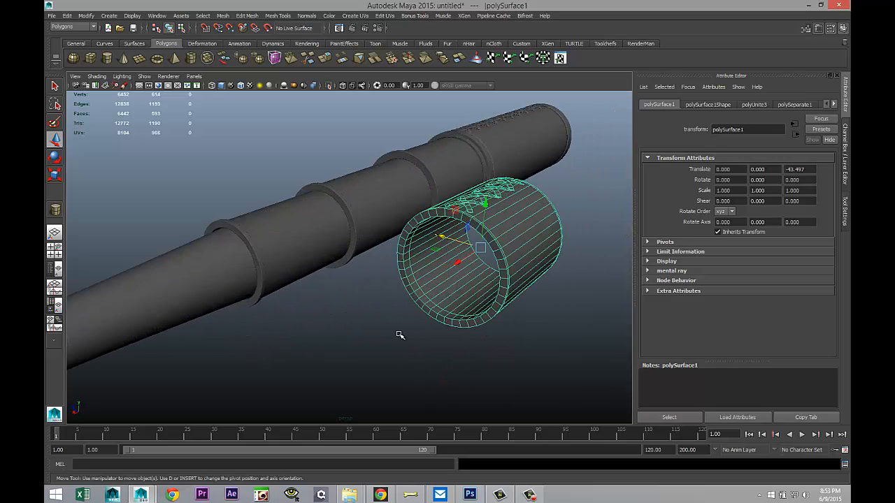
middle_click_drag(488, 323, 401, 324, "alt")
scroll(414, 343, "up", 2)
mouse_move(330, 365)
left_mouse_down("alt")
mouse_move(343, 315)
mouse_move(370, 347)
mouse_move(336, 359)
mouse_move(344, 358)
left_mouse_up("alt")
scroll(345, 357, "down", 2)
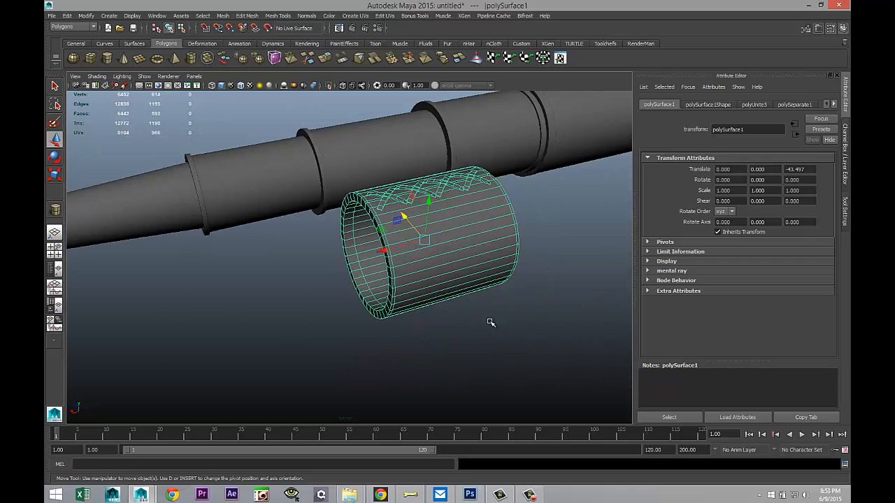
Create a flat polygon cylinder beside the spyglass, about 18.1 in radius and 4.7 in height.
scroll(478, 324, "down", 4)
scroll(468, 335, "up", 2)
mouse_move(443, 344)
middle_mouse_down("alt")
mouse_move(436, 366)
mouse_move(410, 349)
mouse_move(455, 343)
middle_mouse_up("alt")
scroll(409, 344, "up", 2)
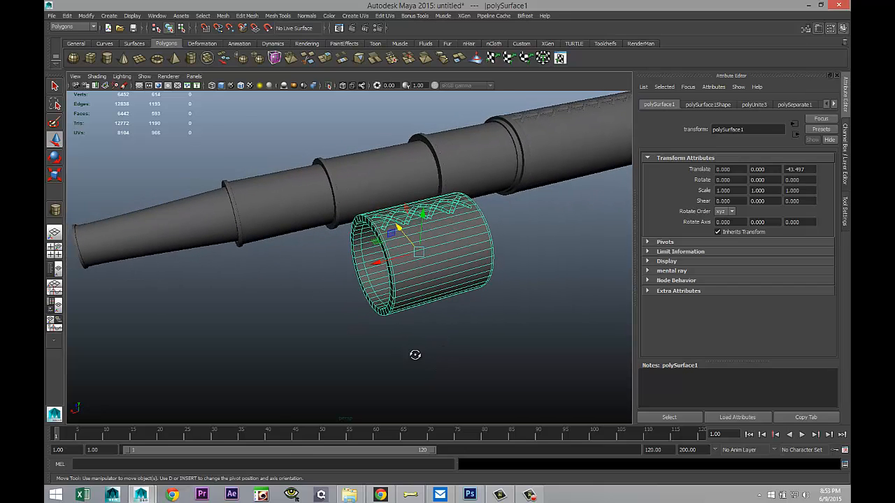
left_click_drag(412, 356, 423, 352, "alt")
scroll(423, 352, "down", 2)
scroll(424, 357, "down", 2)
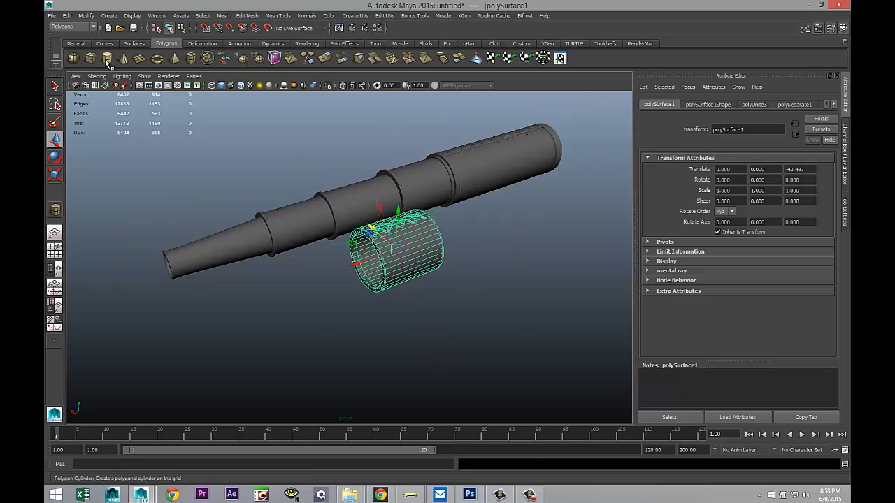
left_click(107, 60)
left_click_drag(284, 344, 329, 330)
Set the new cylinder's axis subdivisions to 40.
left_click(746, 104)
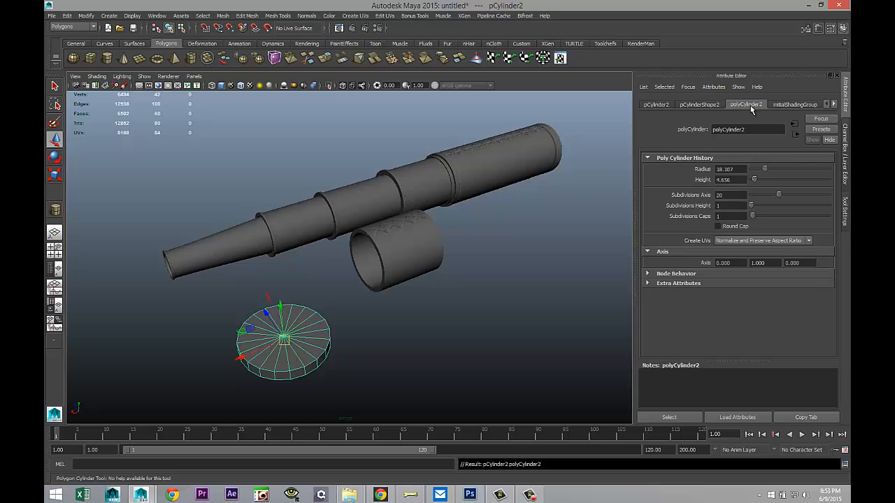
double_click(743, 194)
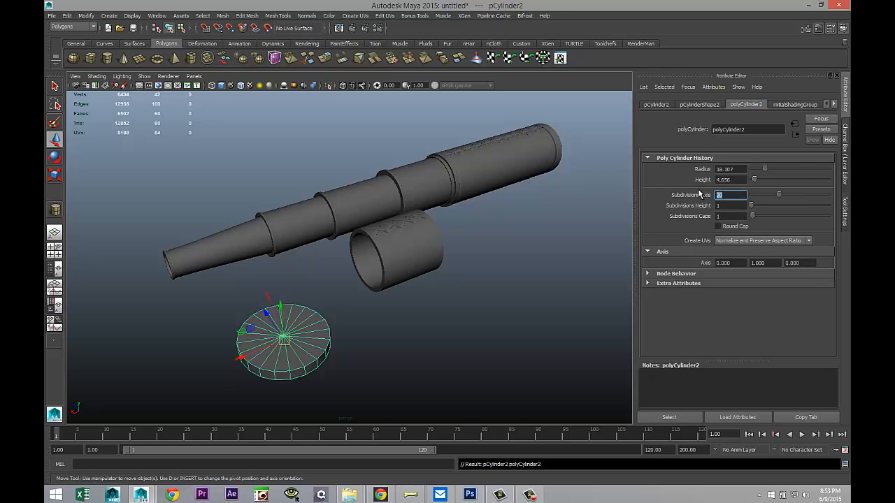
type("40")
left_click(734, 205)
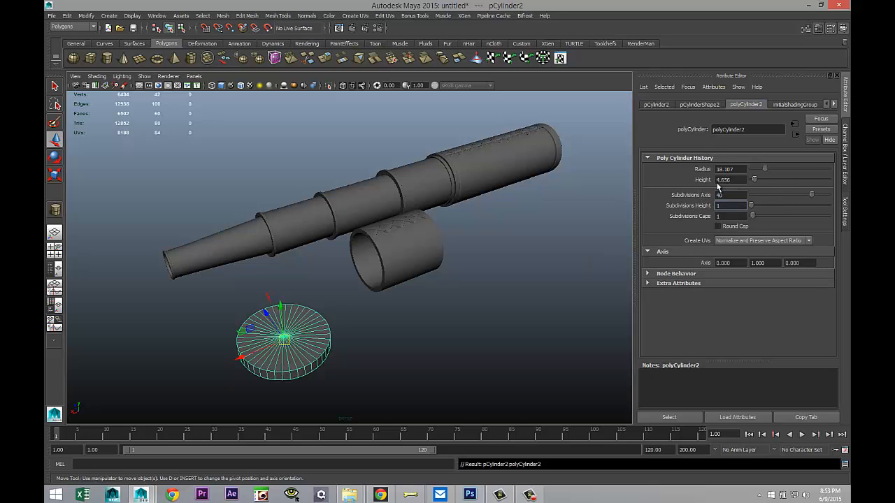
Place the flat cylinder at the origin by setting its X, Y and Z translation to 0.
left_click(656, 104)
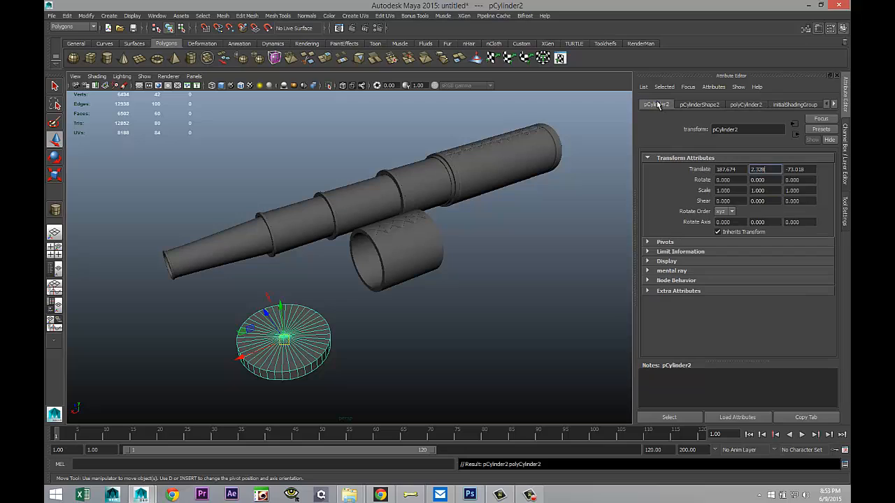
double_click(743, 170)
type("0")
key("Tab")
type("0")
key("Tab")
type("0")
key("Return")
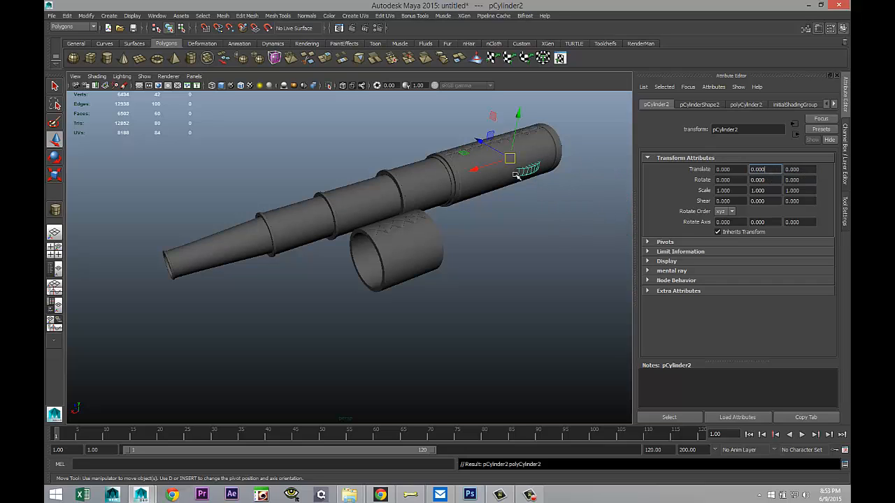
Rotate the flat cylinder upright to Rotate Z 90 so that it faces along the spyglass.
left_click(554, 181)
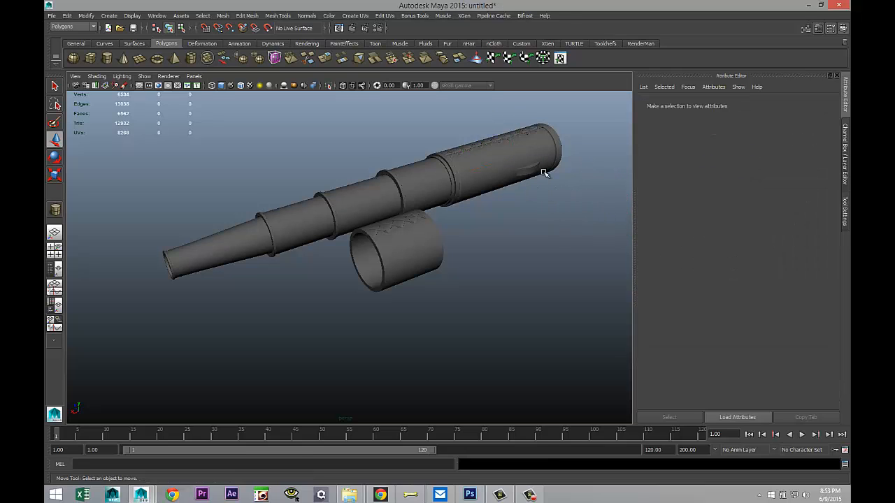
left_click(533, 172)
key("e")
left_click_drag(481, 155, 533, 121)
double_click(805, 181)
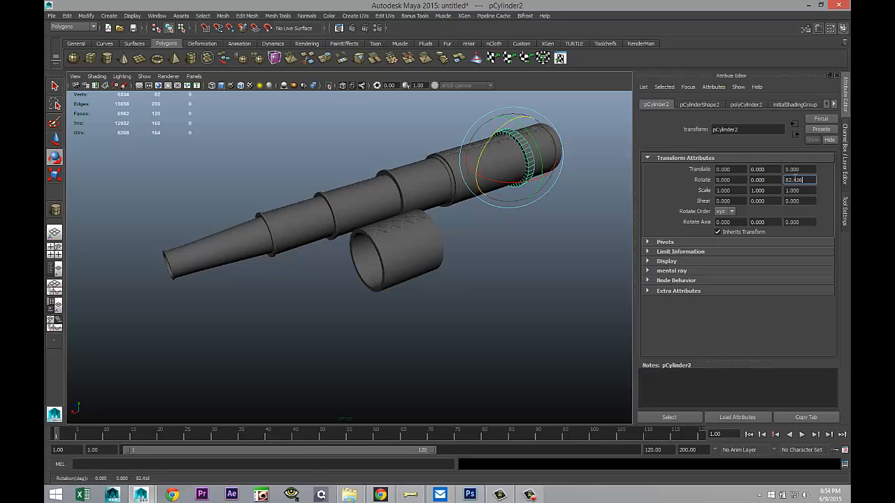
type("90")
key("Return")
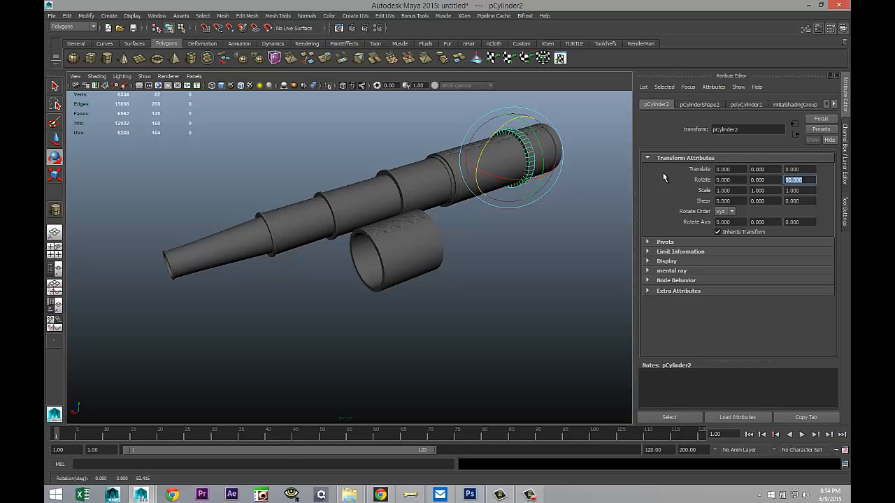
left_click(523, 187)
left_click(529, 157)
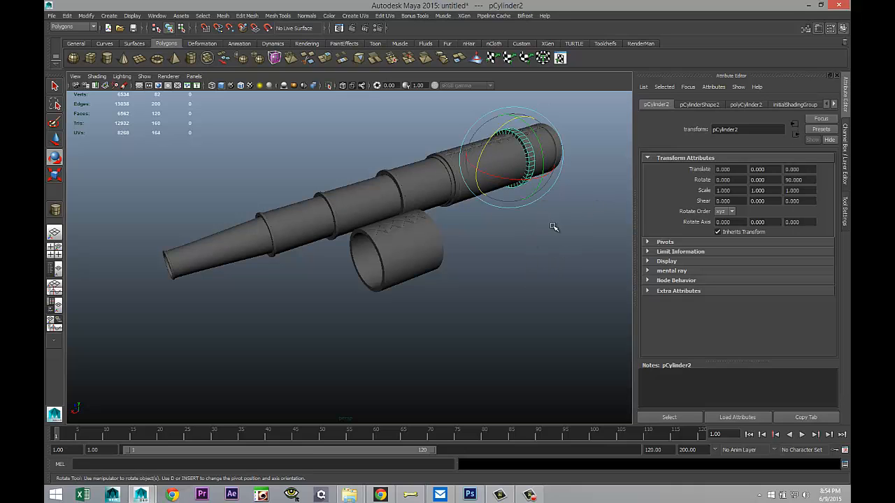
Move the disc out of the spyglass in front of the short sleeve's open end, to about Translate X 135.610 and Z -42.567.
key("w")
left_click_drag(485, 142, 364, 326)
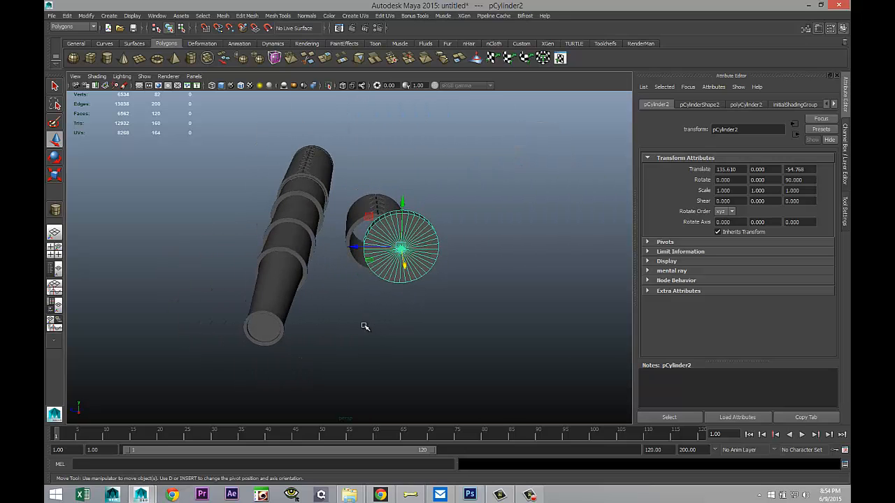
left_click(54, 250)
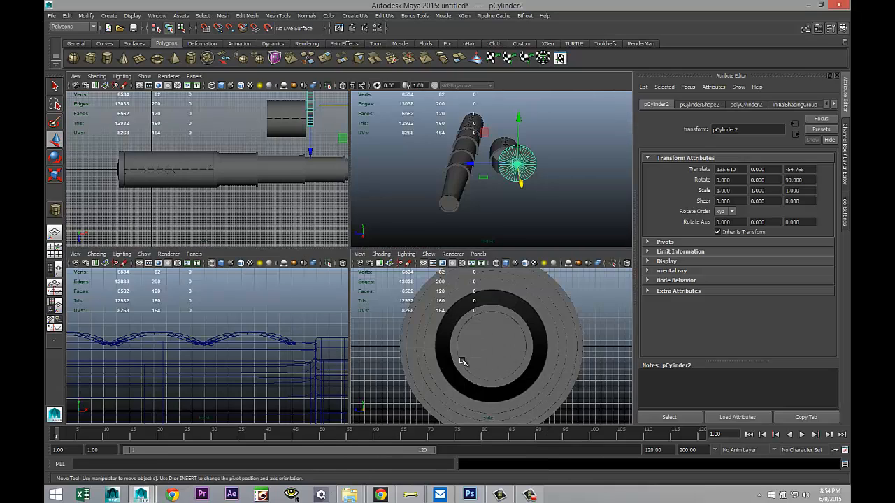
key("space")
scroll(410, 353, "down", 5)
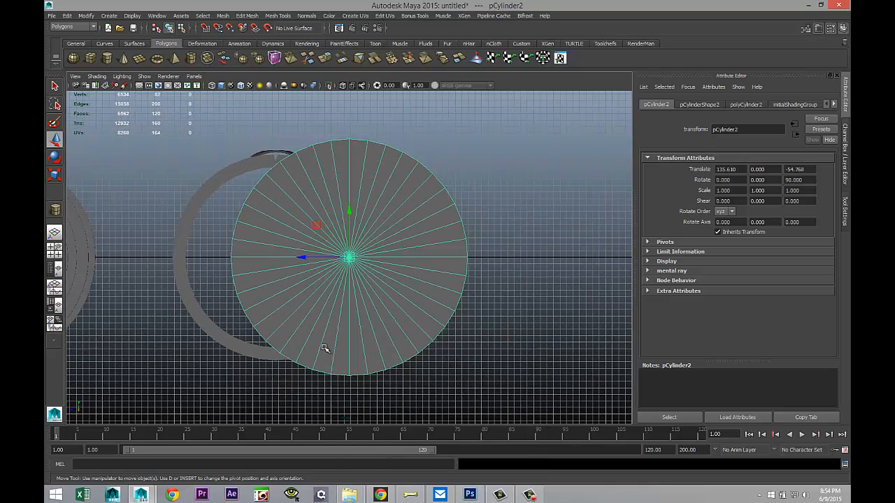
left_click_drag(303, 258, 223, 264)
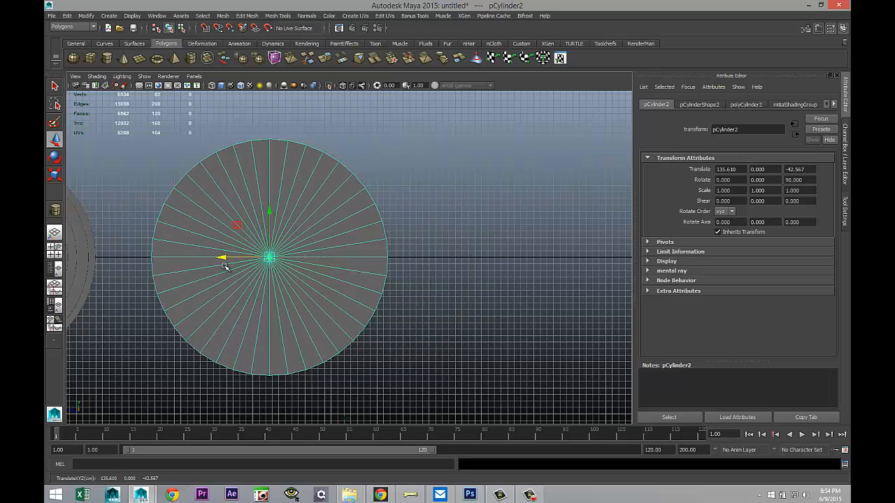
Scale the disc uniformly to about 0.768 and center it on the short sleeve at about Translate Z -43.523.
key("r")
mouse_move(228, 269)
middle_mouse_down()
mouse_move(200, 273)
mouse_move(233, 274)
middle_mouse_up()
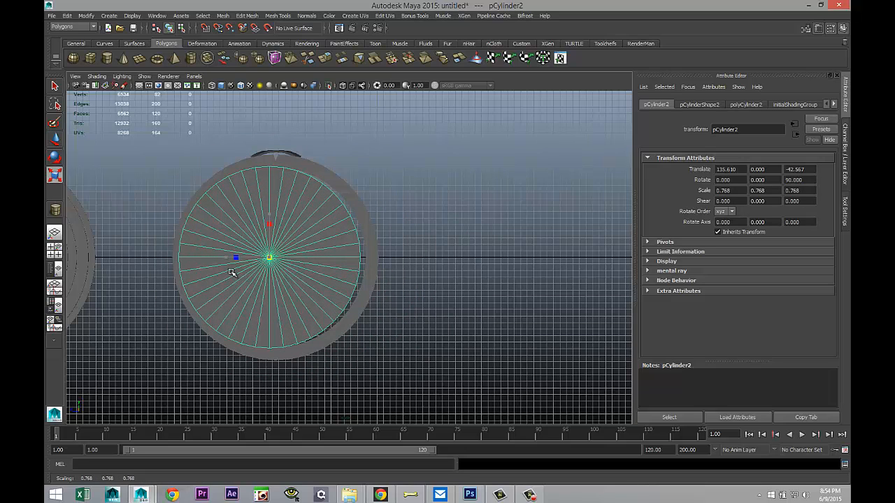
key("w")
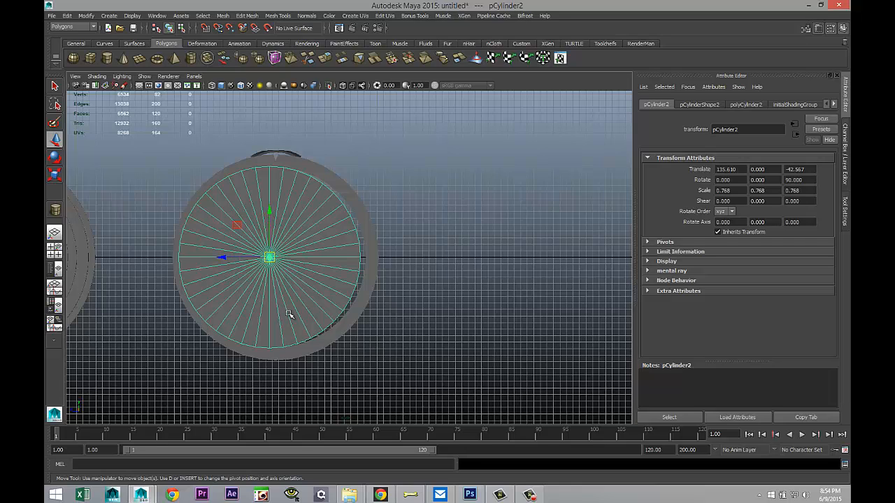
key("equal")
key("equal")
key("equal")
left_click_drag(120, 259, 124, 260)
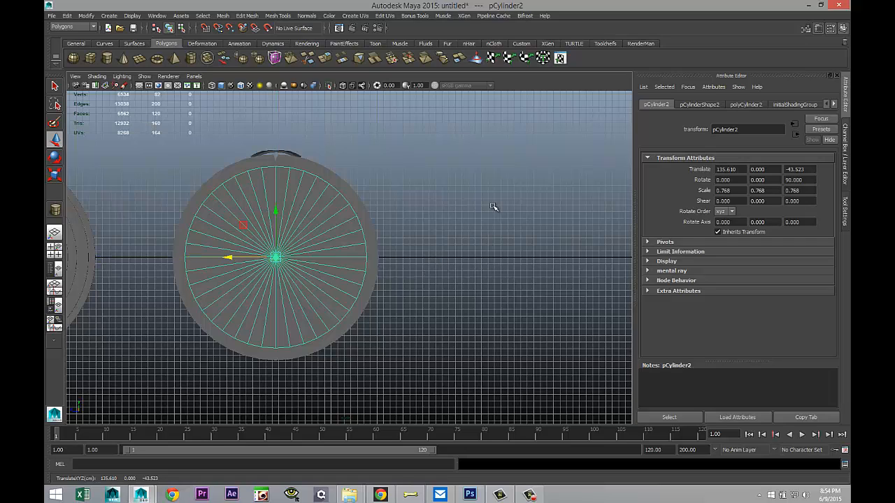
Enlarge the disc uniformly to about 0.926 and thin it to about 0.408 in Scale Y.
key("r")
left_click_drag(277, 260, 306, 273)
left_click(54, 249)
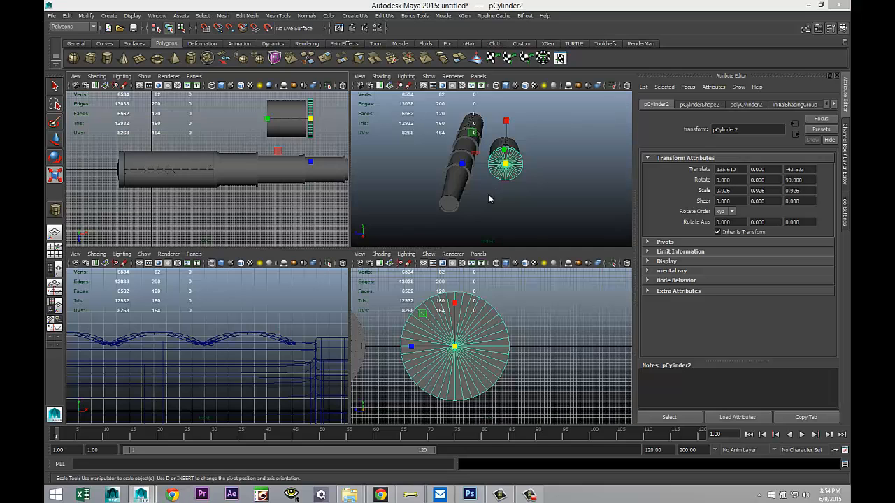
key("space")
left_click_drag(506, 248, 363, 270, "alt")
scroll(365, 262, "up", 3)
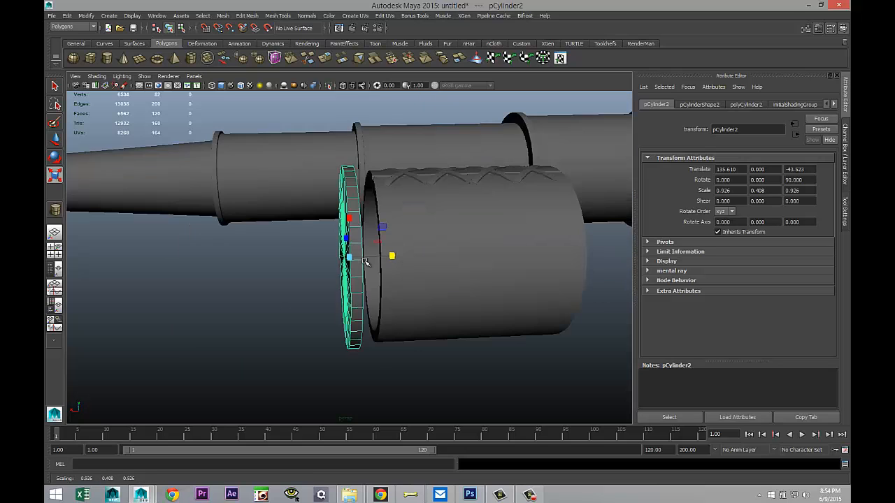
Move the disc up against the short sleeve's open end, to about Translate X 132.734.
key("w")
left_click_drag(302, 260, 319, 265)
left_click_drag(429, 314, 330, 310, "alt")
right_click_drag(329, 310, 327, 289, "alt")
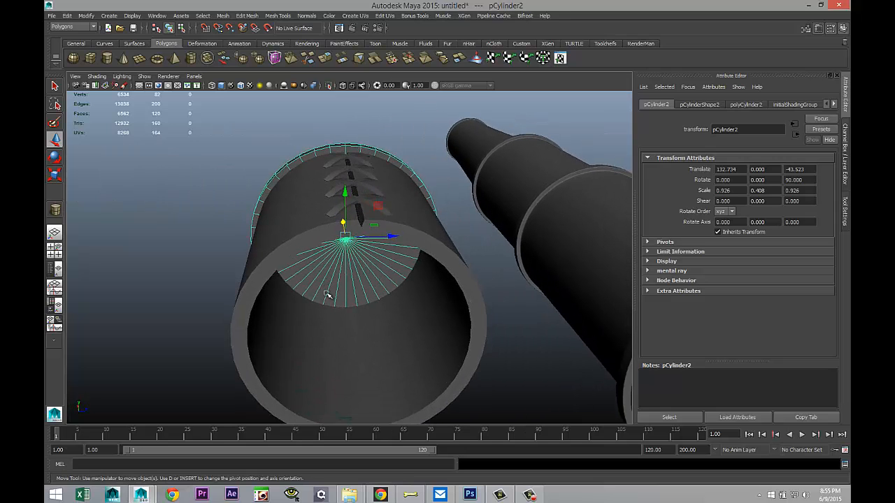
scroll(330, 305, "up", 3)
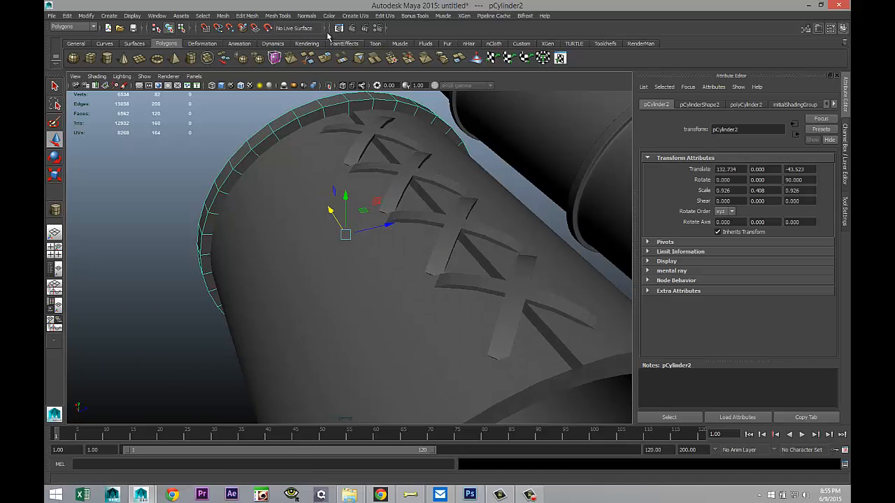
left_click(266, 17)
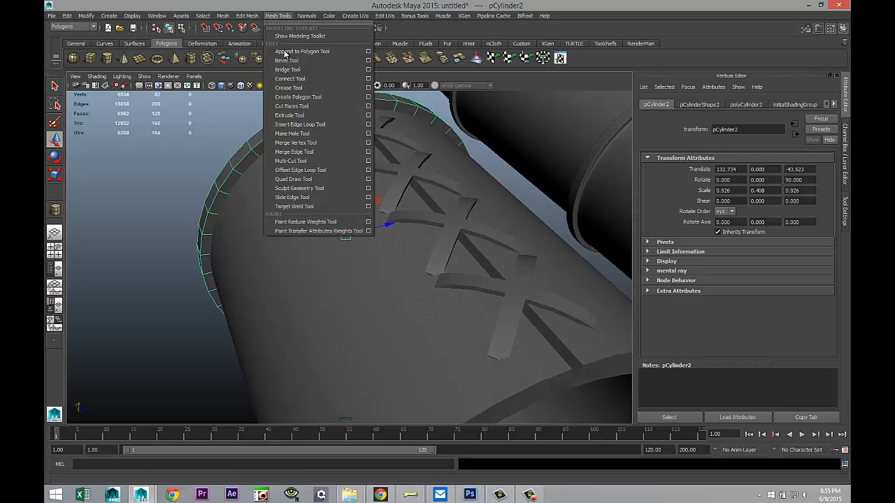
left_click(318, 131)
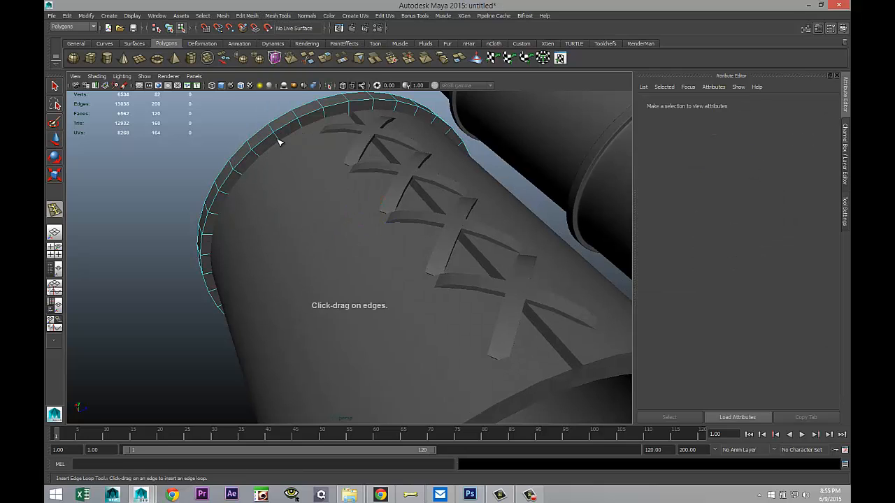
left_click(278, 141)
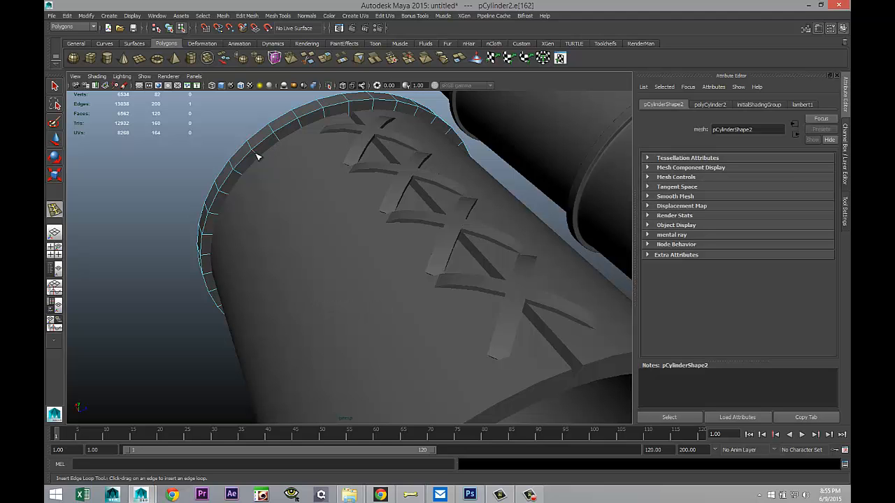
left_click_drag(240, 180, 407, 134, "alt")
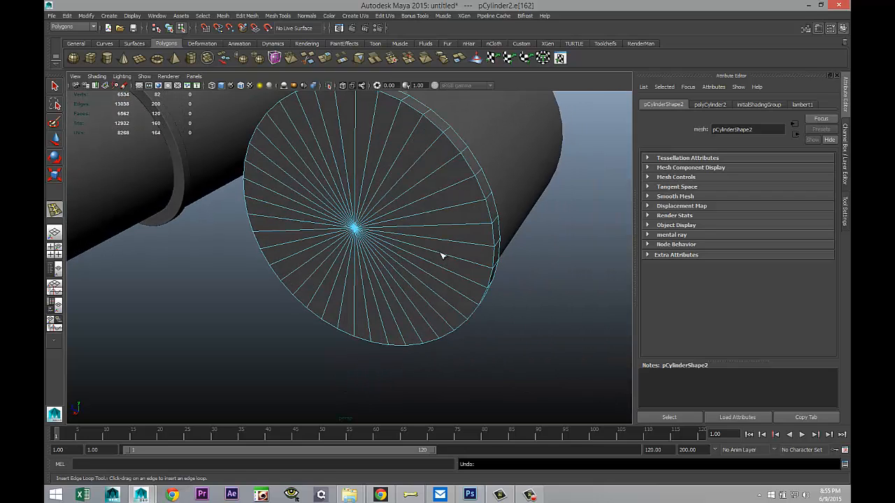
key("ctrl+z")
Return to object selection and move the disc away from the sleeve's end, to about Translate X 143.855.
scroll(510, 293, "down", 3)
left_click_drag(536, 300, 482, 289, "alt")
right_click_drag(402, 237, 440, 224)
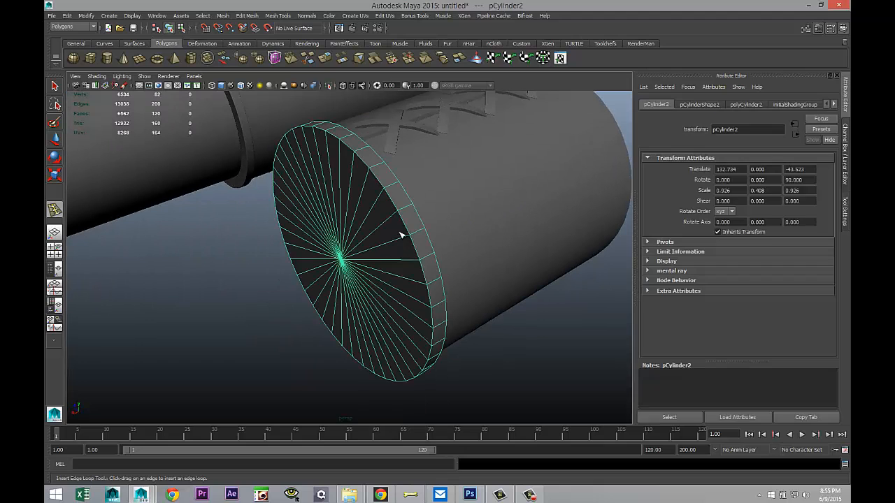
key("w")
left_click_drag(310, 274, 229, 314)
Select all 40 triangular cap faces on the disc's side facing the short sleeve.
left_click_drag(358, 310, 276, 221, "alt")
right_click_drag(282, 217, 282, 238)
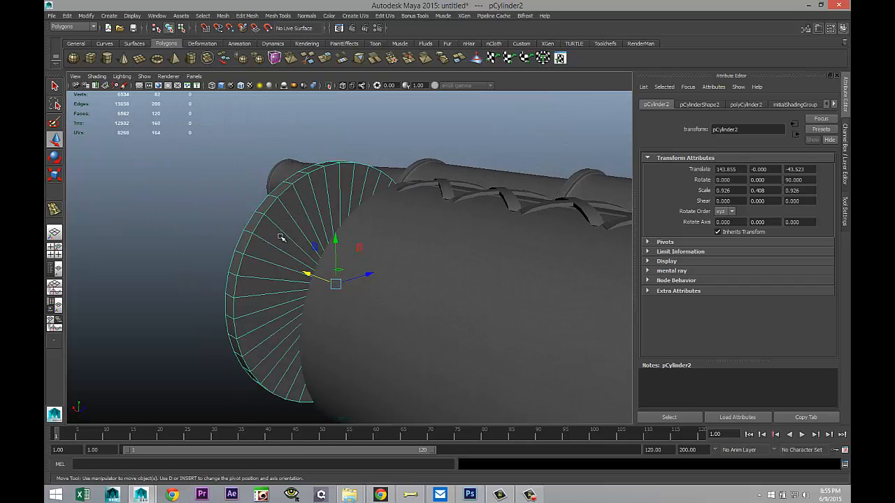
left_click(282, 219)
left_click(261, 232, "shift")
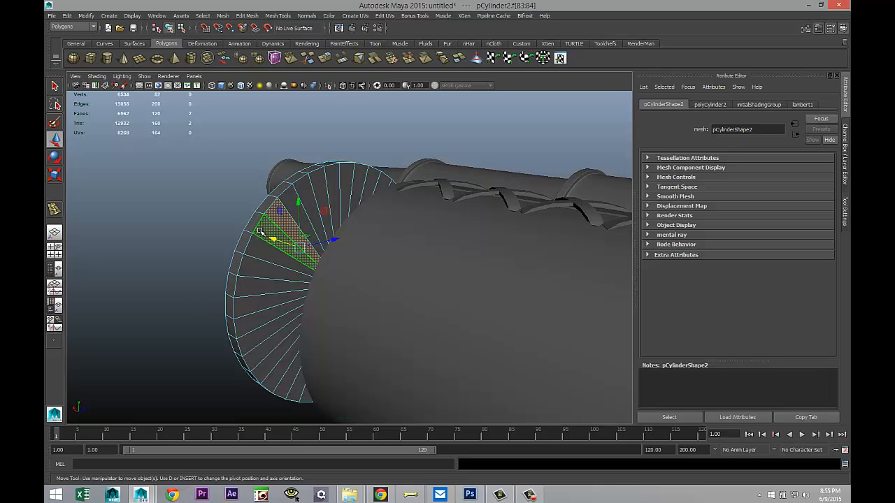
left_click(260, 248, "shift")
left_click(257, 270, "shift")
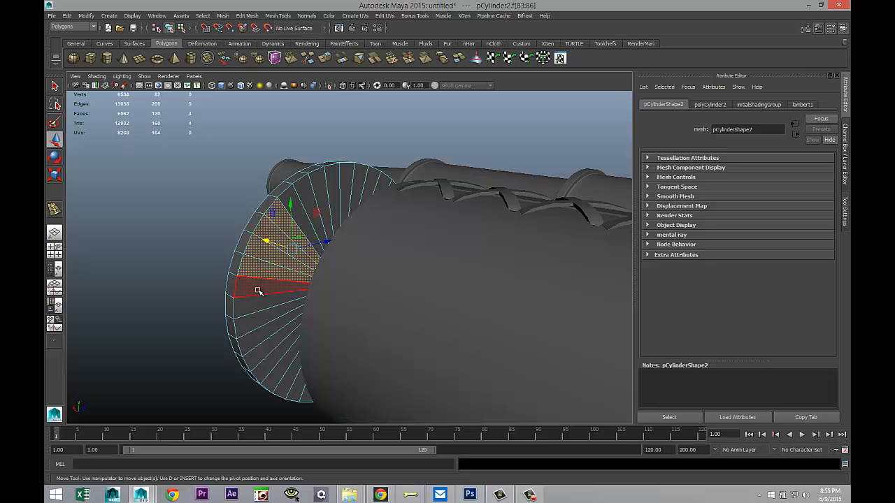
left_click(258, 288, "shift")
left_click(254, 308, "shift")
left_click(252, 325, "shift")
left_click(253, 339, "shift")
left_click(258, 358, "shift")
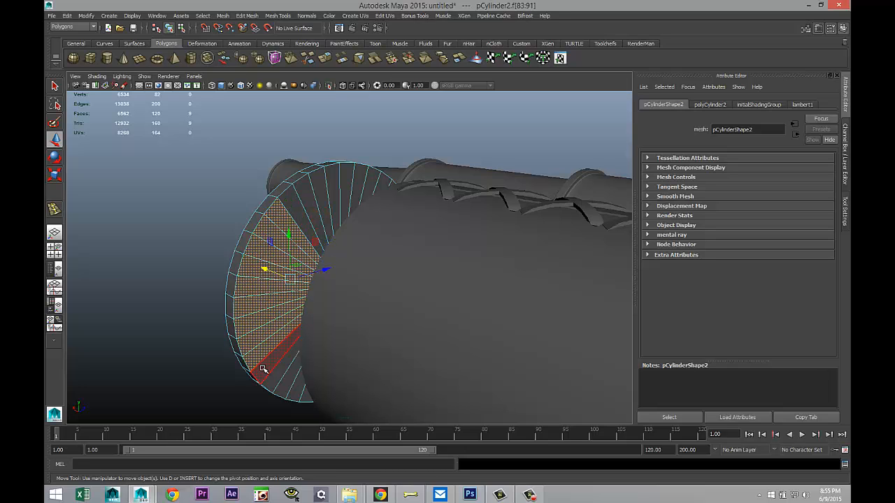
left_click(267, 372, "shift")
left_click(277, 381, "shift")
left_click(288, 390, "shift")
left_click(297, 396, "shift")
left_click(307, 398, "shift")
left_click(296, 213, "shift")
left_click(313, 200, "shift")
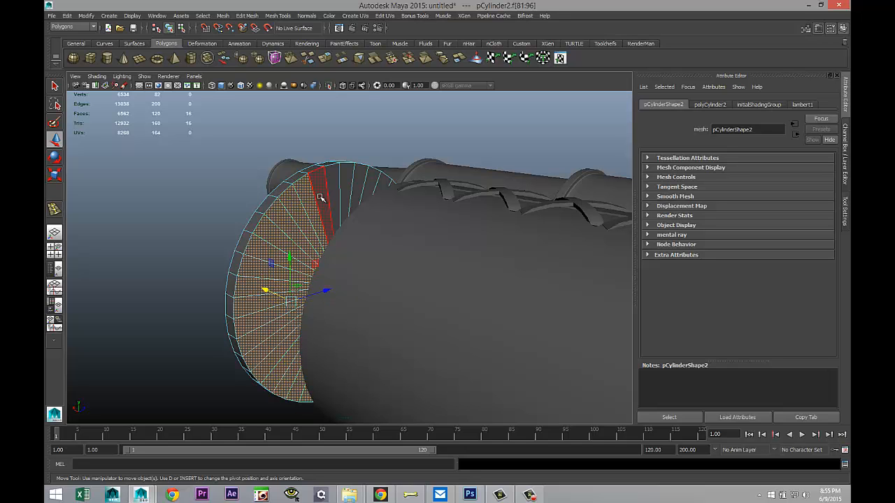
left_click(329, 191, "shift")
left_click(346, 186, "shift")
left_click(347, 185, "shift")
left_click(358, 186, "shift")
left_click_drag(264, 226, 272, 248, "alt")
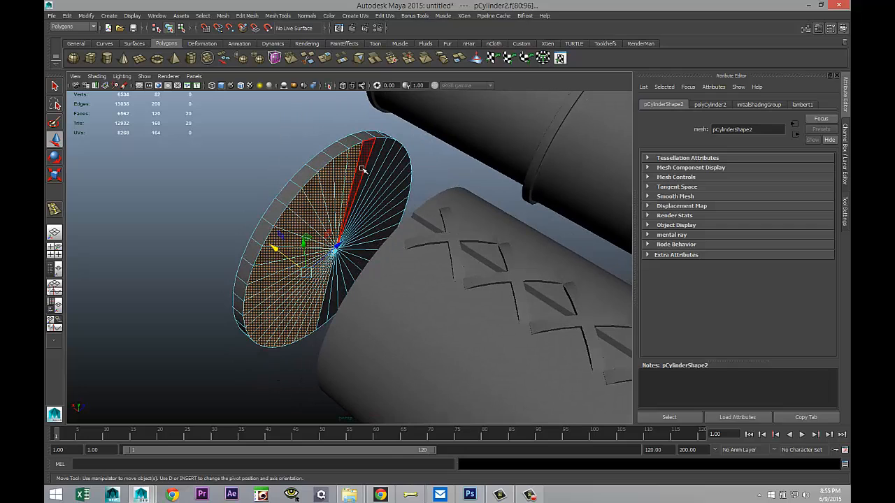
left_click(363, 170, "shift")
left_click(393, 221, "shift")
left_click(400, 208, "shift")
left_click(403, 196, "shift")
left_click(406, 183, "shift")
left_click(407, 172, "shift")
left_click(406, 167, "shift")
left_click(401, 160, "shift")
left_click(395, 155, "shift")
left_click(385, 150, "shift")
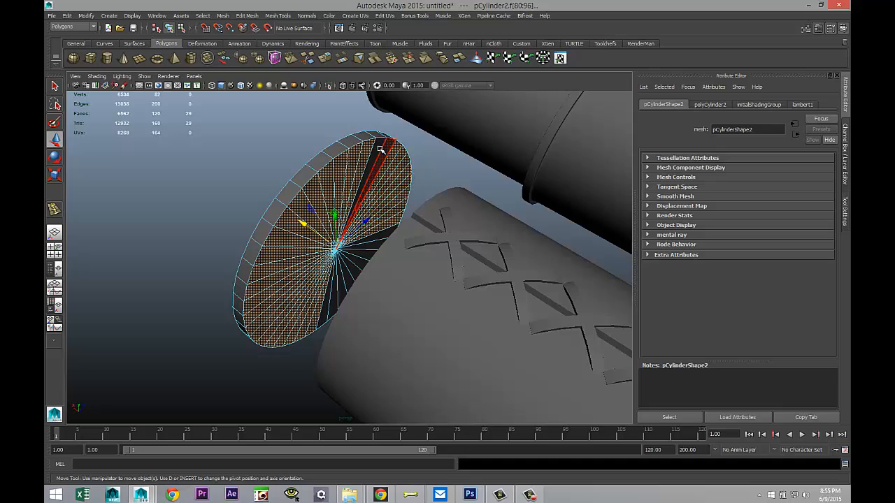
left_click(365, 186, "shift")
left_click_drag(374, 202, 247, 250, "alt")
left_click(249, 256, "shift")
left_click(250, 268, "shift")
left_click(250, 285, "shift")
left_click(249, 293, "shift")
left_click(245, 306, "shift")
left_click(244, 321, "shift")
left_click(239, 334, "shift")
left_click(235, 343, "shift")
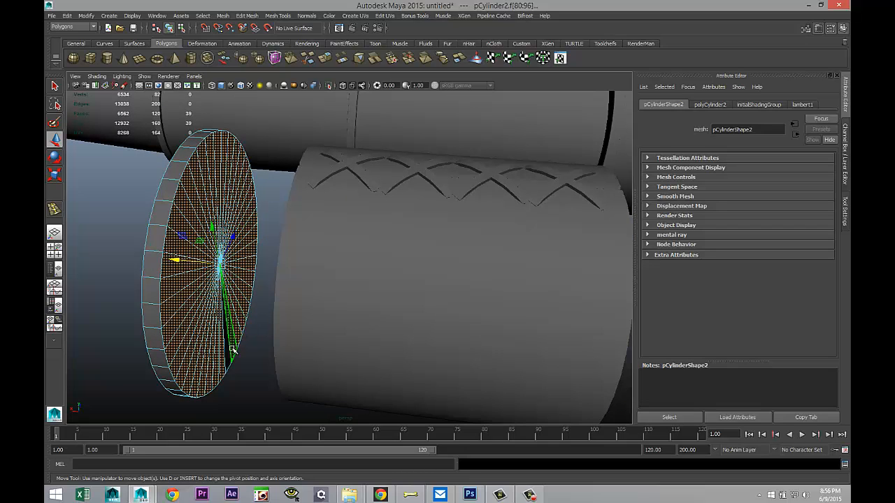
left_click(231, 356, "shift")
Extrude the selected cap faces and scale them slightly inward, leaving a narrow border ring around the disc's edge.
scroll(240, 347, "down", 3)
left_click_drag(277, 342, 293, 305, "alt")
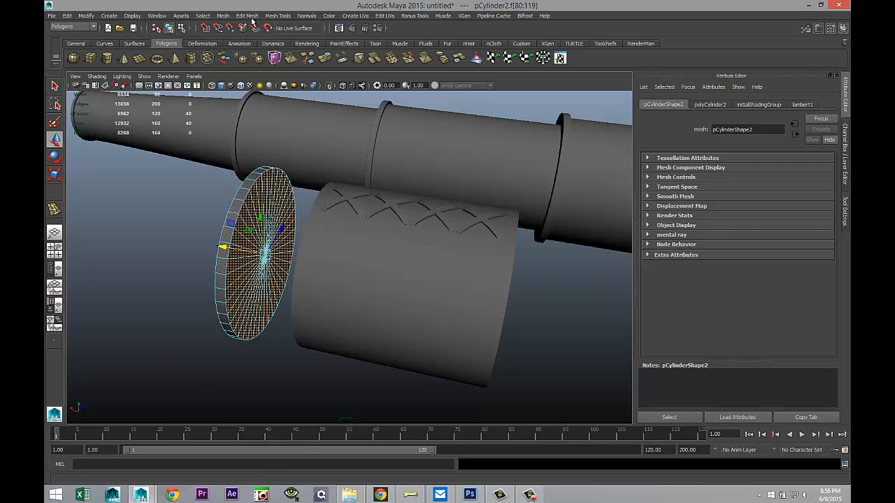
left_click(249, 16)
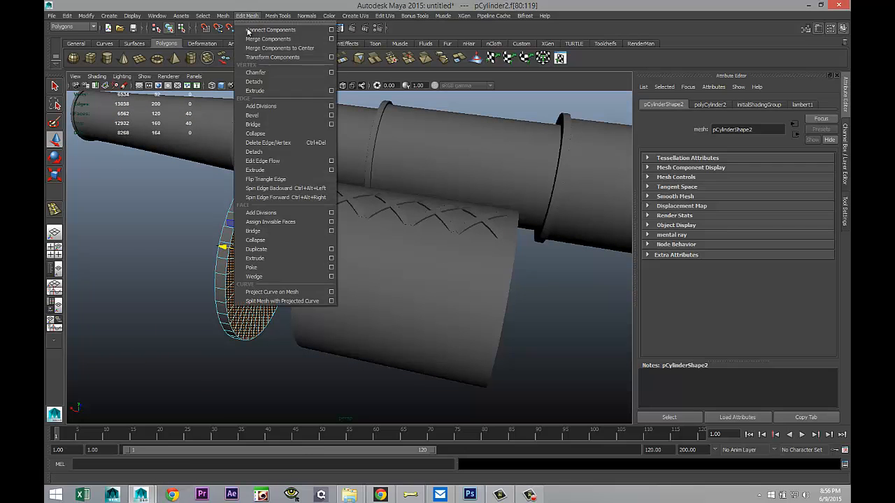
left_click(280, 258)
key("r")
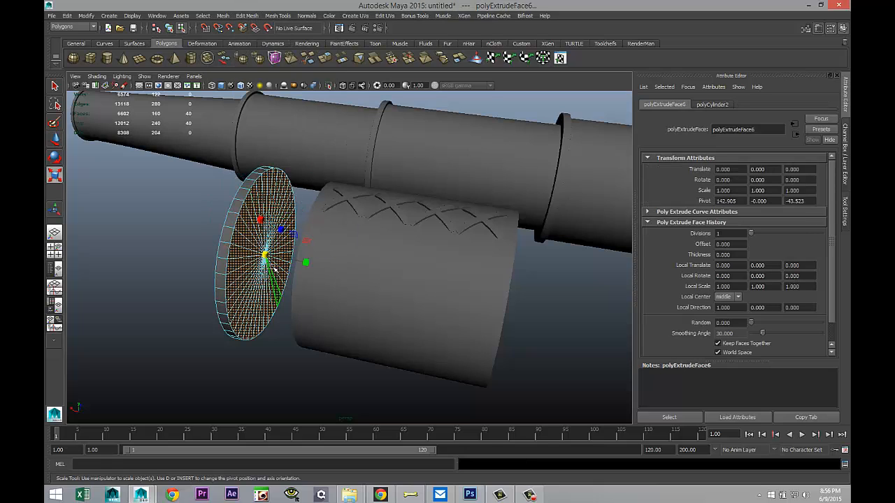
left_click_drag(266, 256, 261, 255)
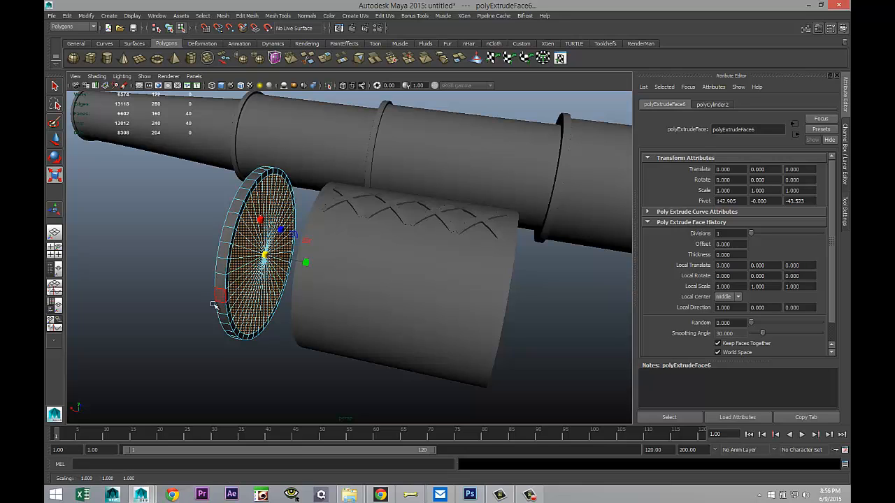
left_click(181, 323)
Select the whole narrow border ring of faces and extrude it toward the sleeve as a raised lip.
scroll(209, 280, "up", 3)
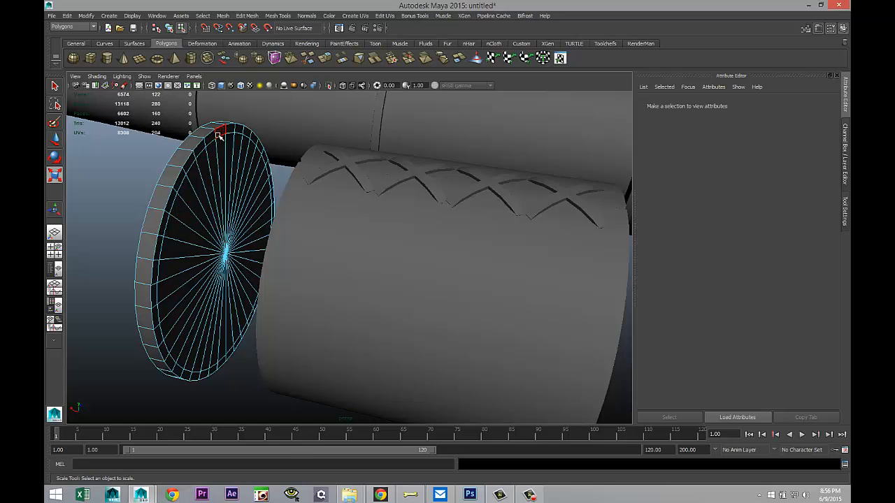
left_click(214, 135)
double_click(213, 136)
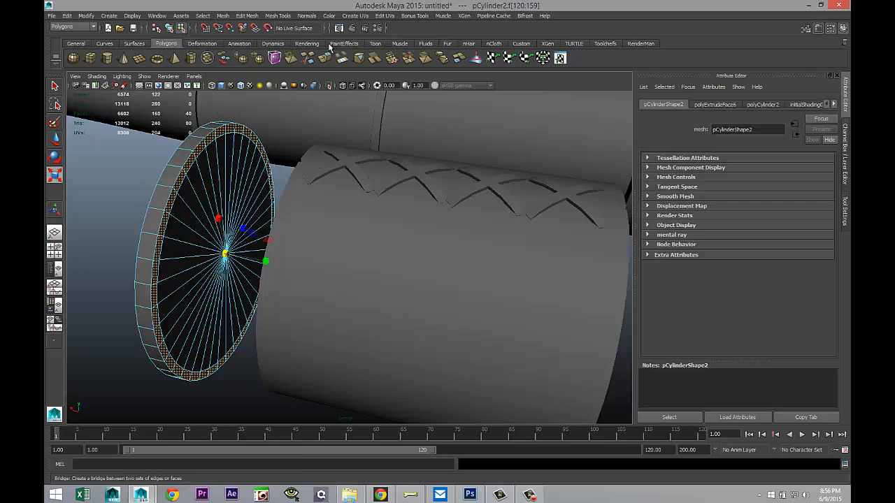
left_click(249, 15)
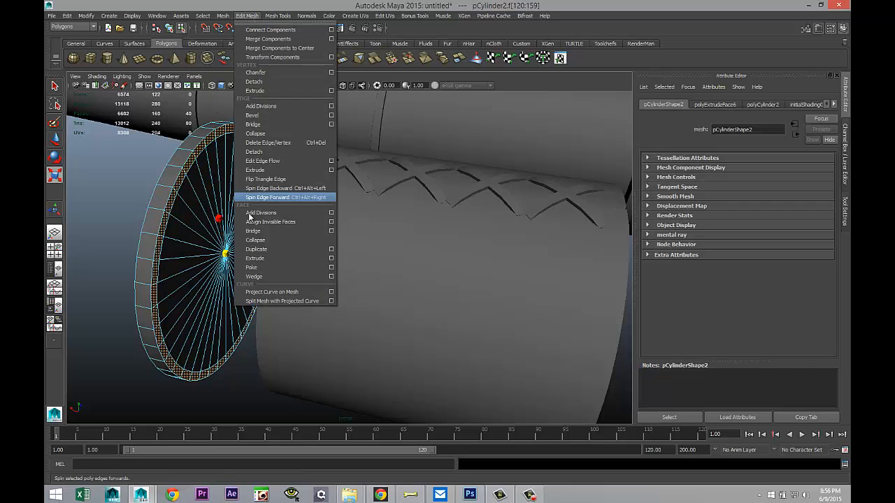
left_click(279, 260)
key("w")
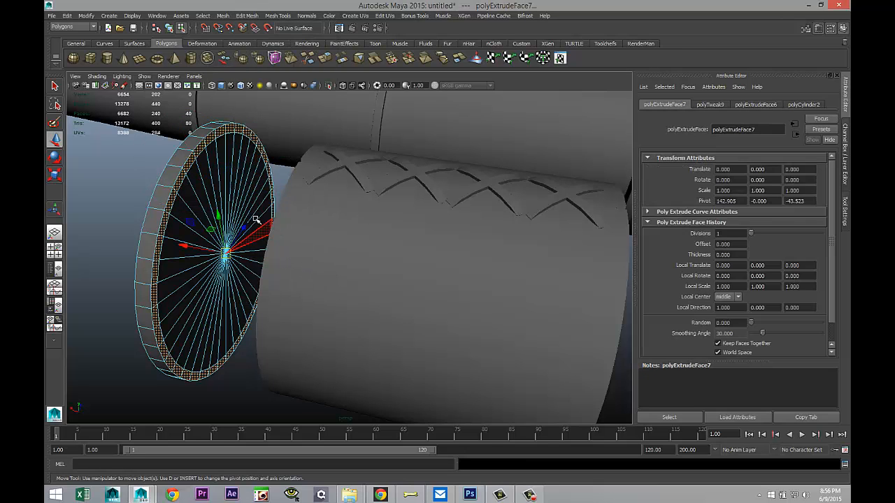
left_click_drag(182, 246, 190, 248)
left_click(127, 355)
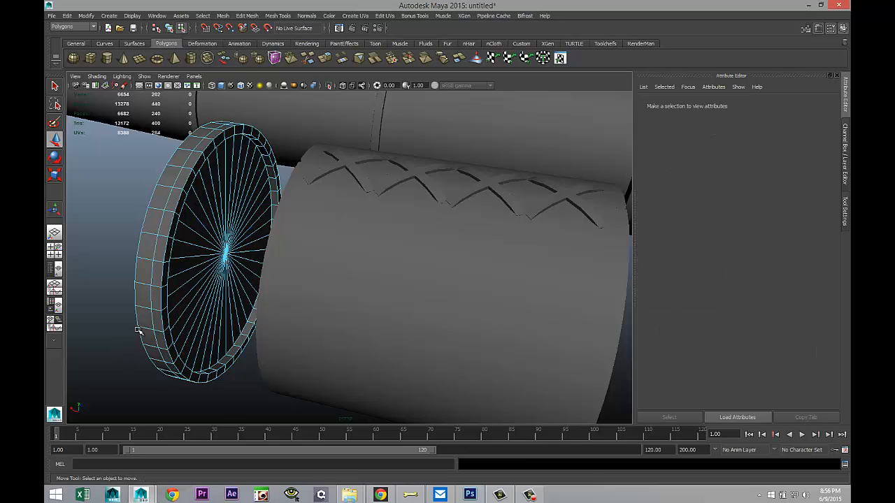
Return to object selection and move the lipped disc onto the short sleeve's end, to about Translate X 133.114.
right_click_drag(158, 263, 175, 252)
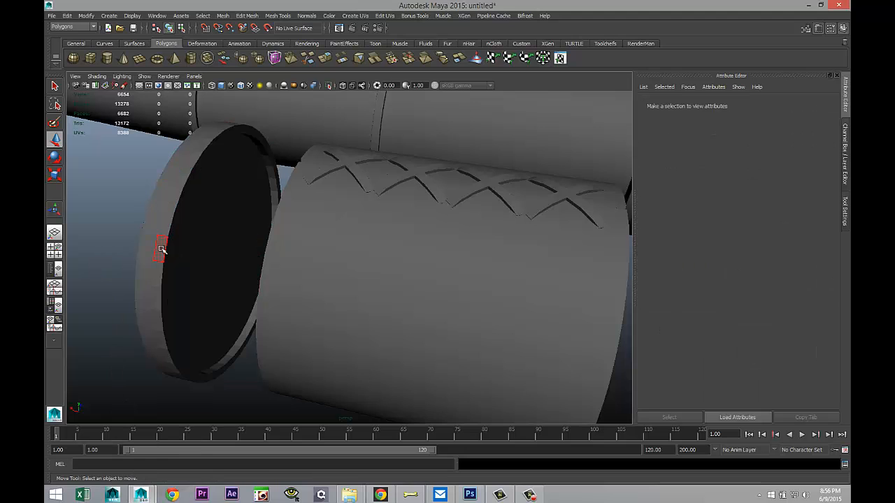
left_click(162, 252)
left_click_drag(180, 246, 217, 283)
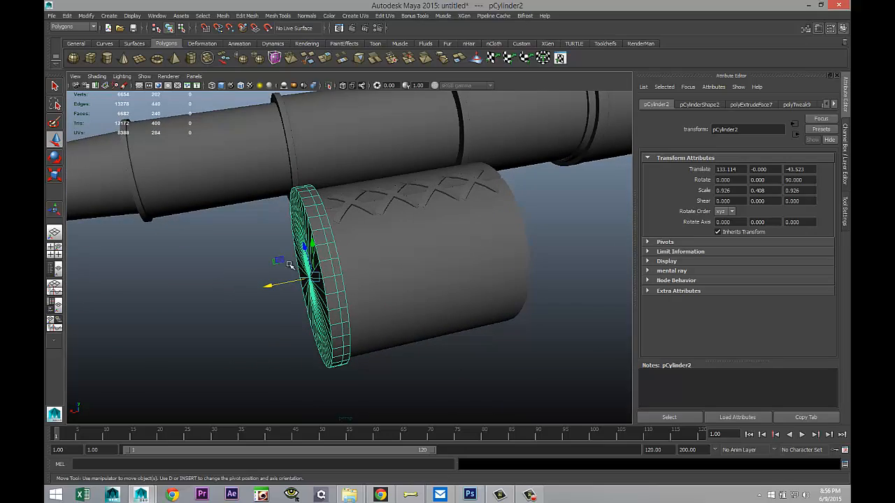
Insert three edge loops around the disc's rim, two on its outer wall and one at its sleeve-facing lip.
scroll(359, 232, "up", 3)
left_click(282, 17)
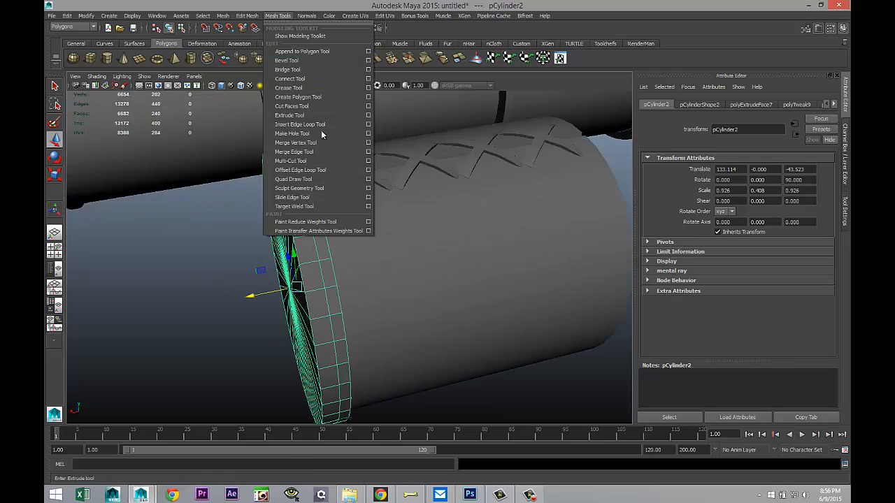
left_click(317, 123)
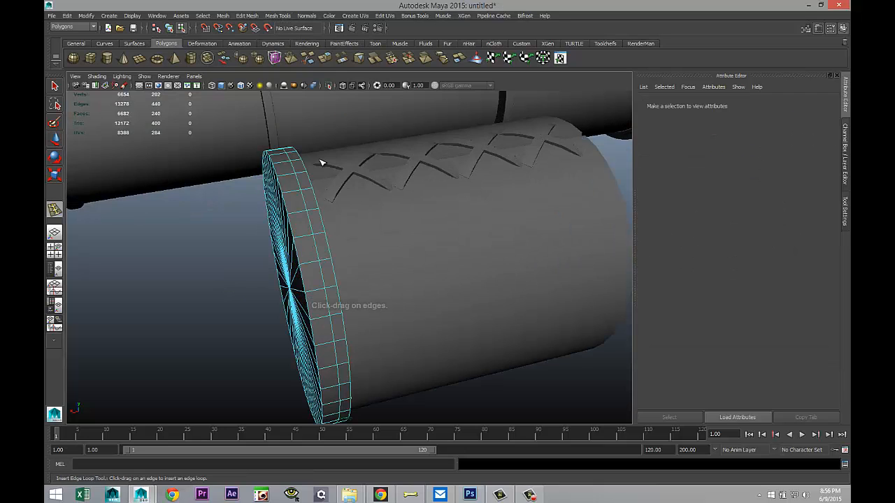
left_click(307, 244)
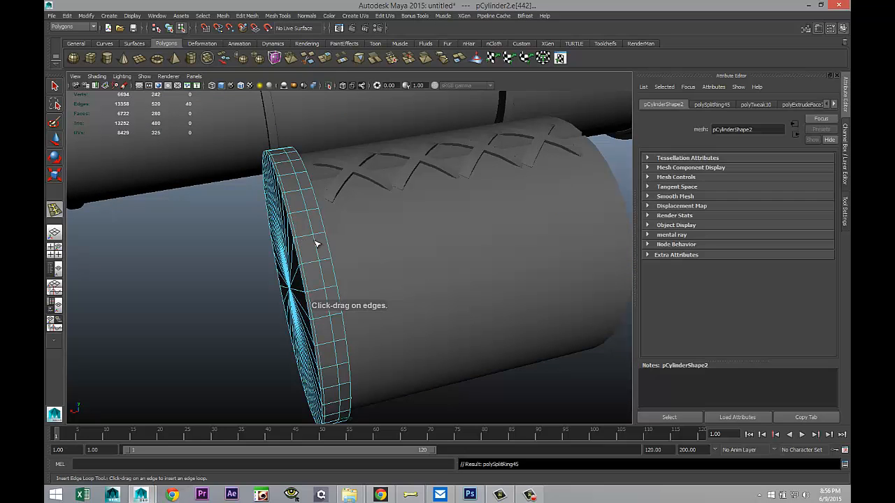
left_click(325, 237)
left_click_drag(380, 263, 265, 190, "alt")
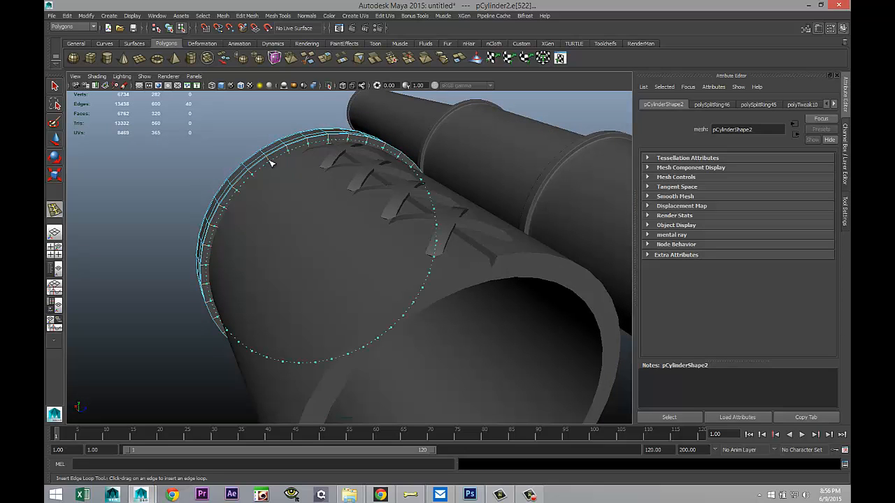
left_click(269, 161)
Return to object selection, display the disc with smooth mesh preview, and deselect it.
left_click_drag(186, 186, 351, 227, "alt")
key("q")
right_click_drag(354, 218, 390, 205)
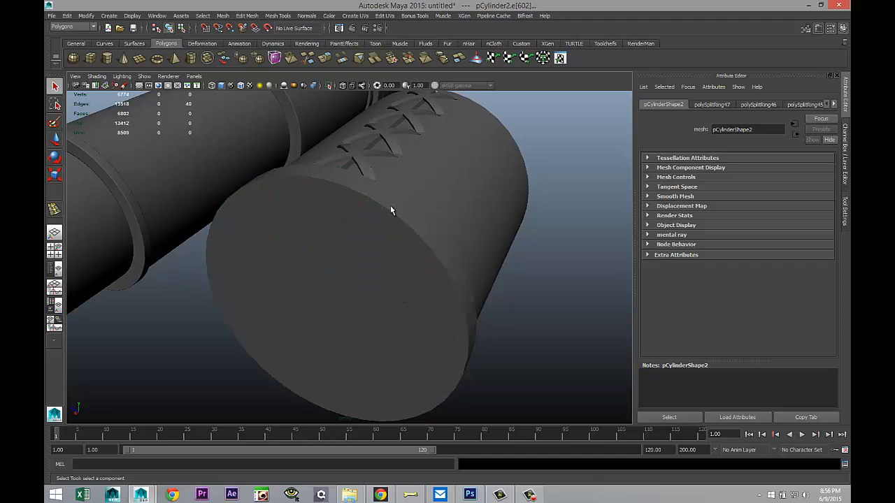
left_click(366, 221)
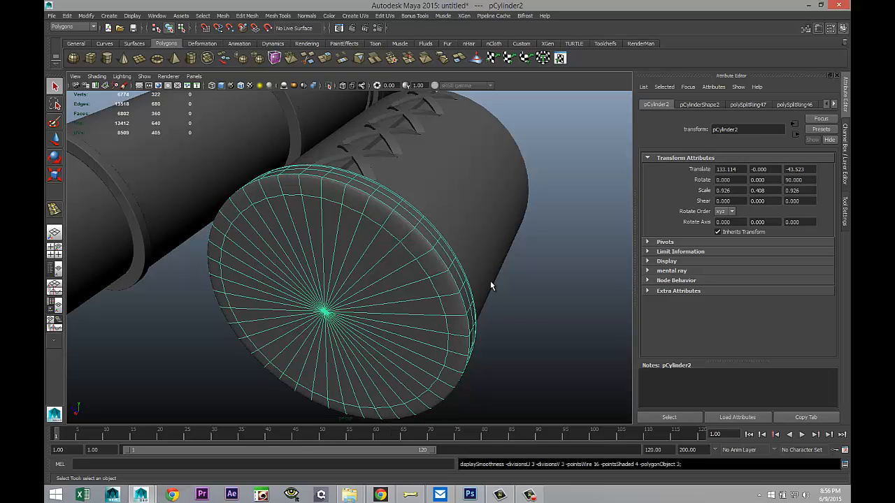
left_click(529, 284)
Select the end disc, the four telescoping tube sections, and the two rings at the long sleeve's ends together.
scroll(528, 282, "down", 3)
left_click_drag(535, 290, 475, 228, "alt")
left_click(357, 251)
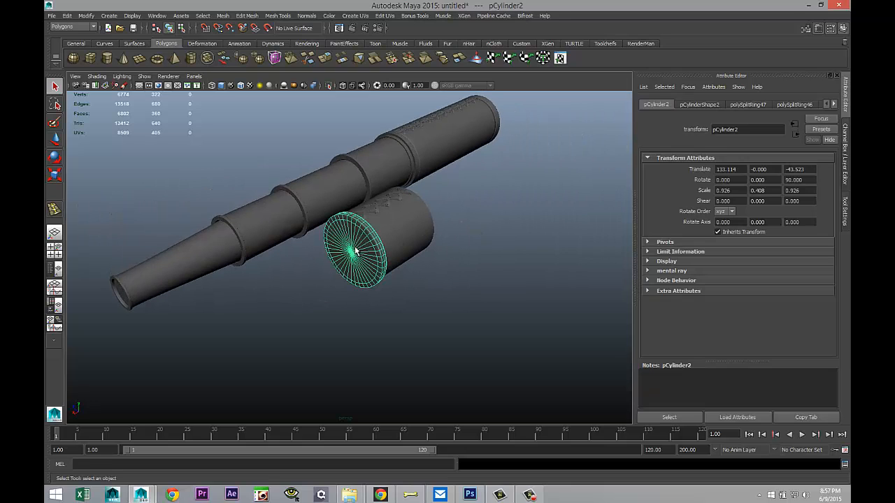
left_click(171, 277)
left_click(268, 223, "shift")
left_click(334, 189, "shift")
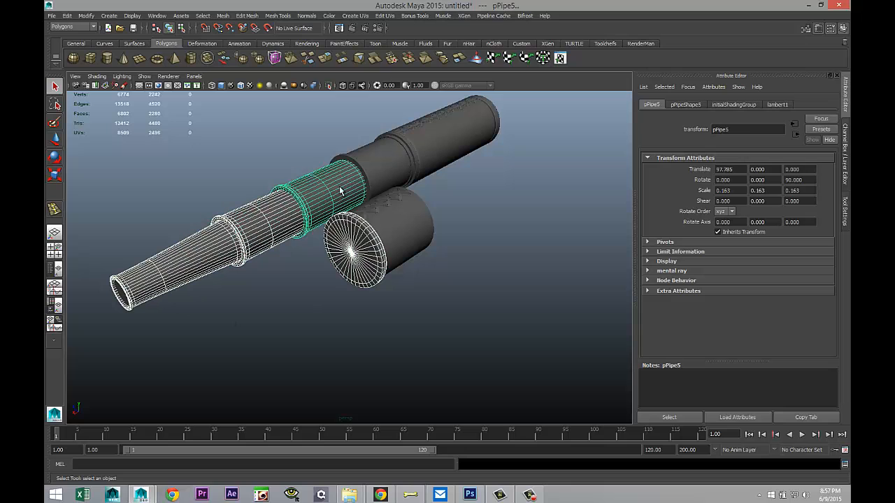
left_click(383, 161, "shift")
scroll(410, 276, "up", 5)
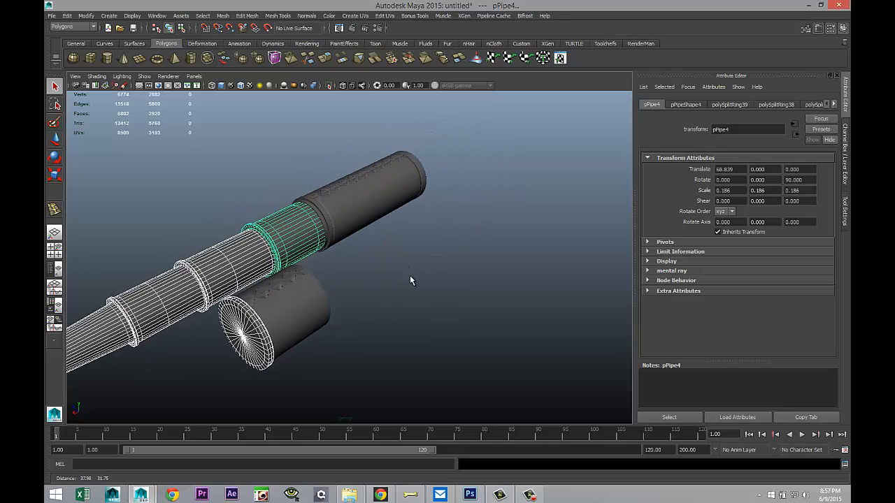
scroll(406, 278, "up", 3)
left_click(306, 184, "shift")
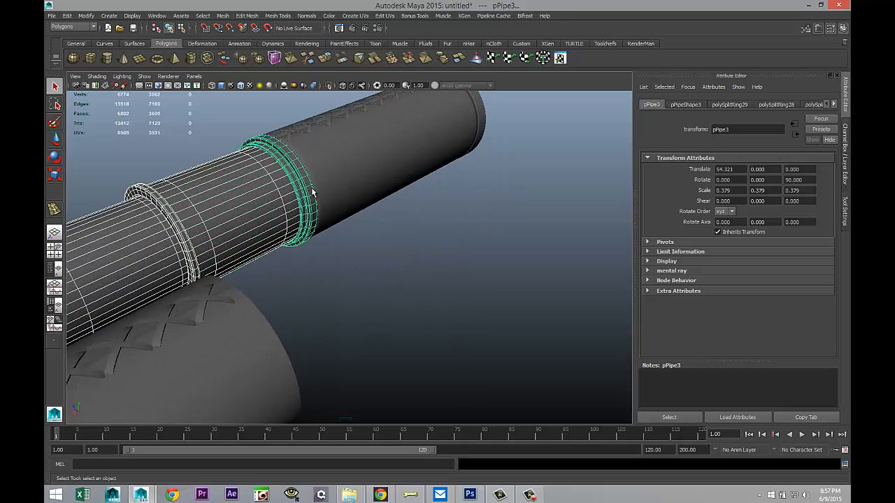
left_click_drag(526, 233, 459, 241, "alt")
middle_click_drag(458, 240, 108, 192, "alt")
middle_click_drag(495, 244, 240, 219, "alt")
scroll(458, 248, "up", 1)
left_click(493, 222, "shift")
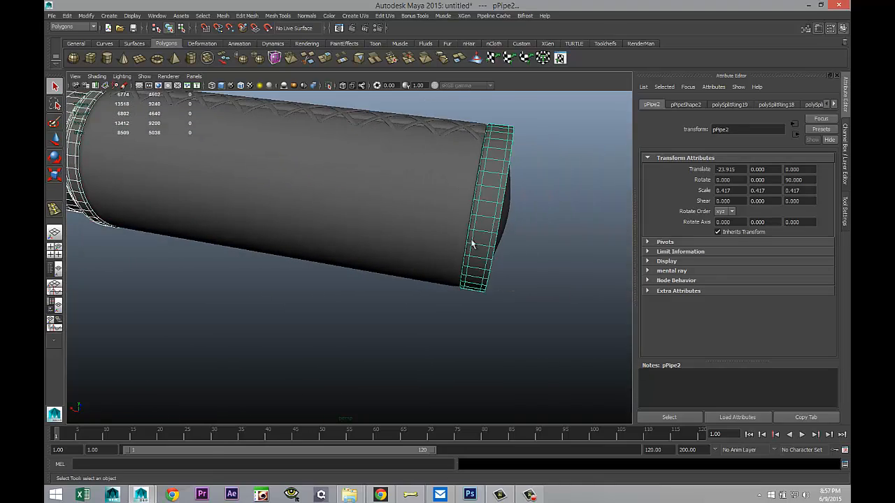
scroll(461, 248, "down", 5)
left_click_drag(224, 290, 298, 302, "alt")
right_click_drag(199, 304, 218, 327)
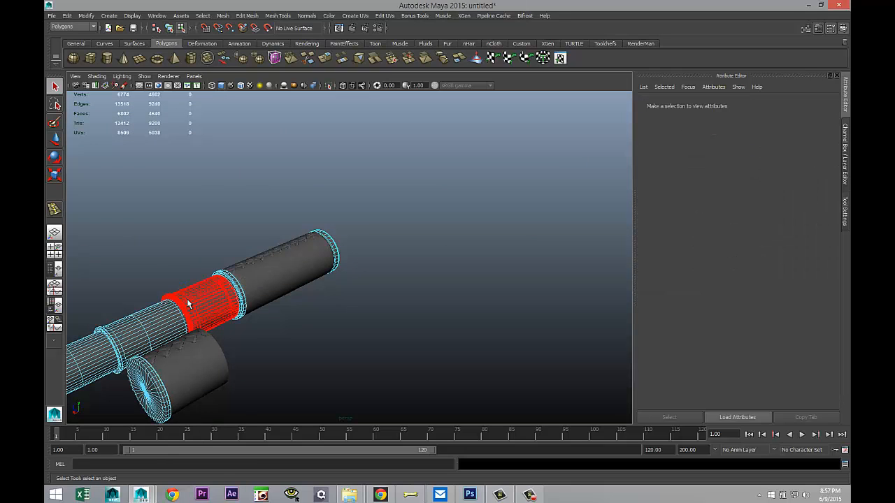
scroll(333, 317, "down", 4)
key("ctrl+z")
key("ctrl+z")
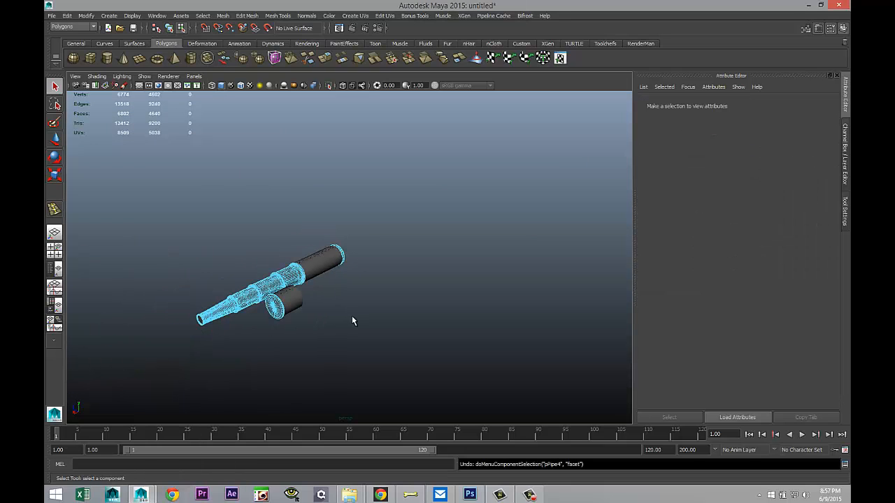
Add the ring at the long sleeve's outer end to the selection and assign a new mia_material_x to all selected parts.
scroll(352, 316, "up", 4)
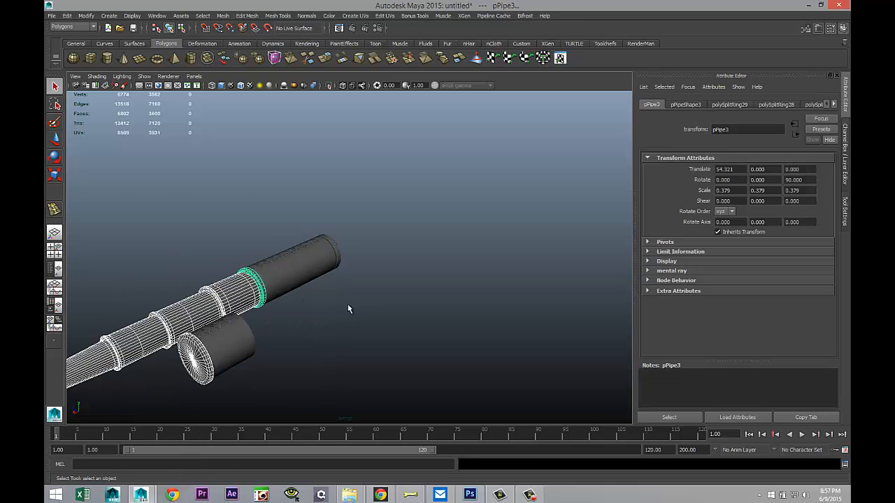
left_click(337, 256)
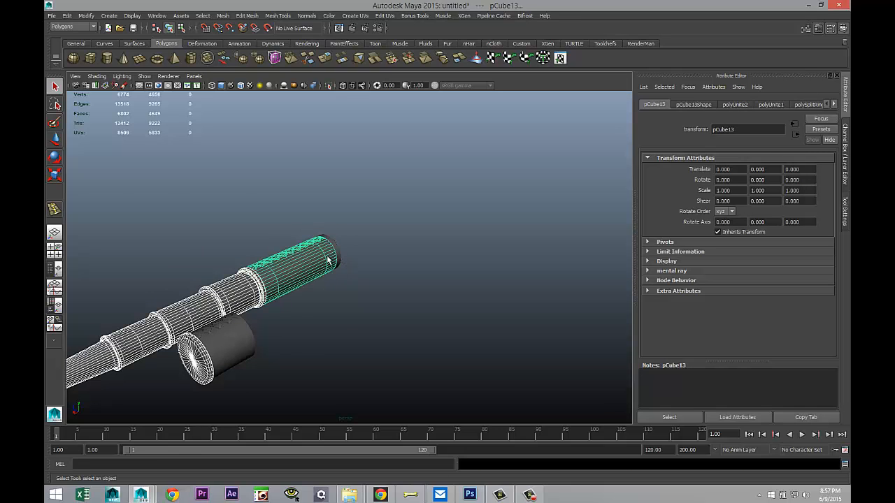
left_click(322, 260, "shift")
left_click(339, 256, "shift")
right_click_drag(339, 256, 363, 435)
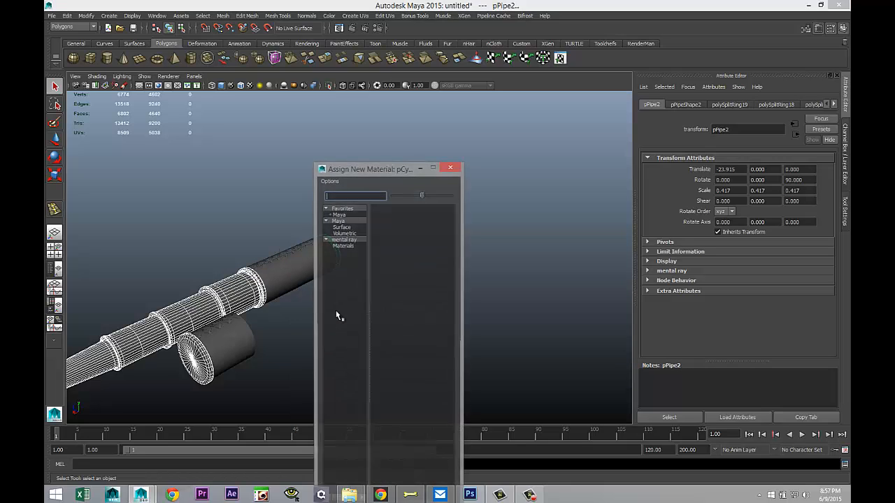
type("mia")
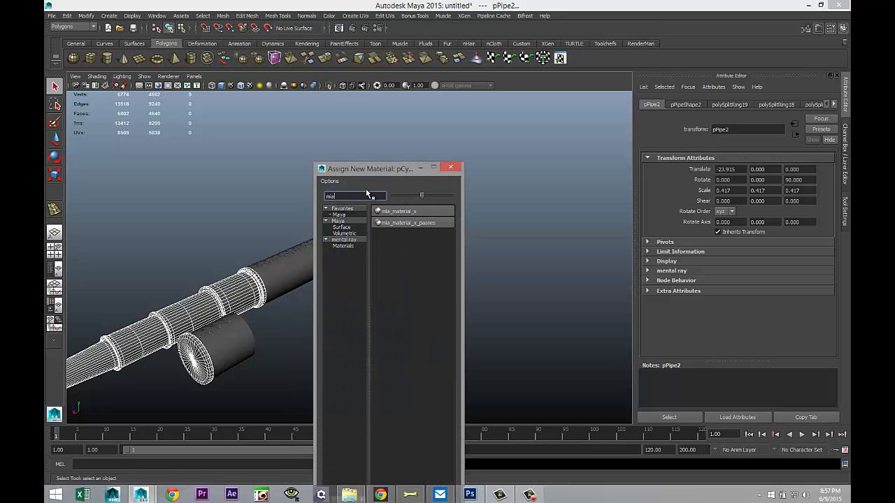
left_click(418, 210)
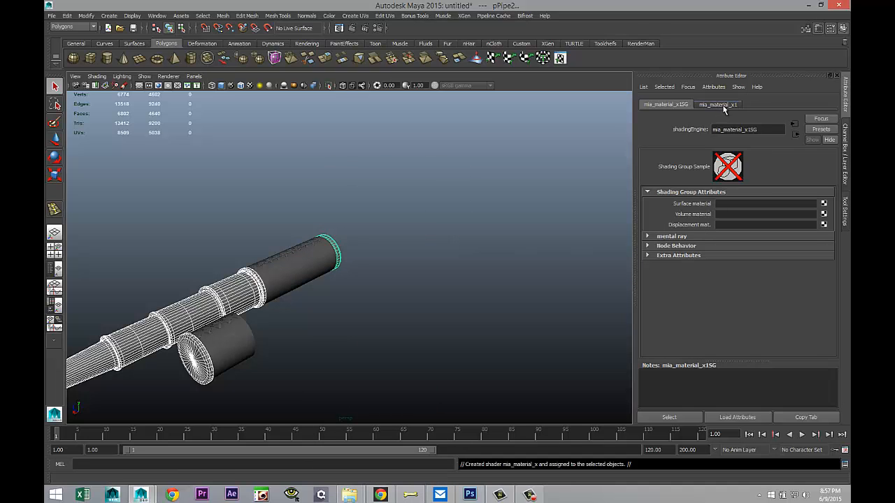
Blend the Copper preset at 50% into the new material of the tubes, rings and cap.
left_click(722, 105)
left_click(816, 129)
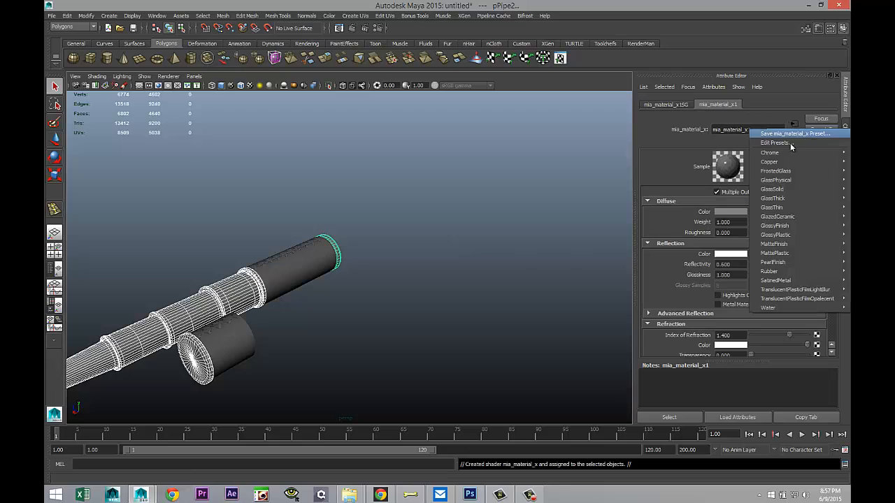
mouse_move(778, 153)
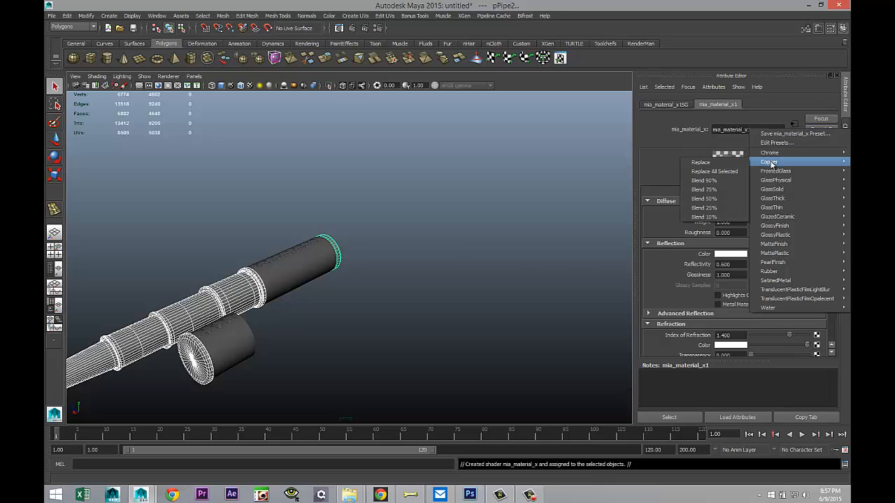
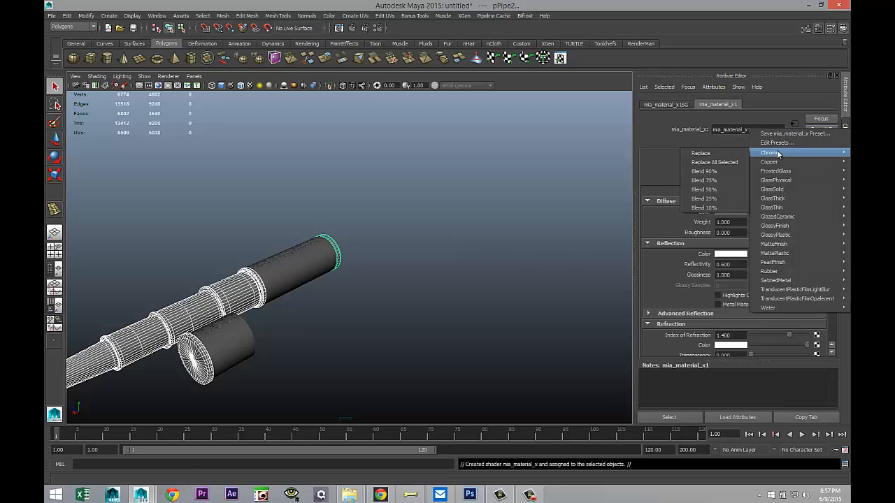
left_click(717, 199)
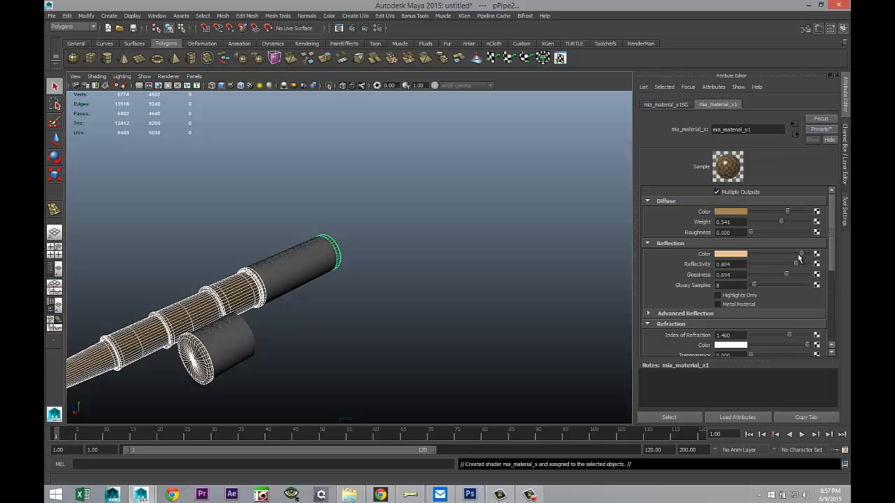
Darken the copper material's reflection colour to dark brown and its diffuse colour slightly, and deselect the parts.
left_click_drag(799, 254, 772, 255)
left_click_drag(787, 212, 787, 213)
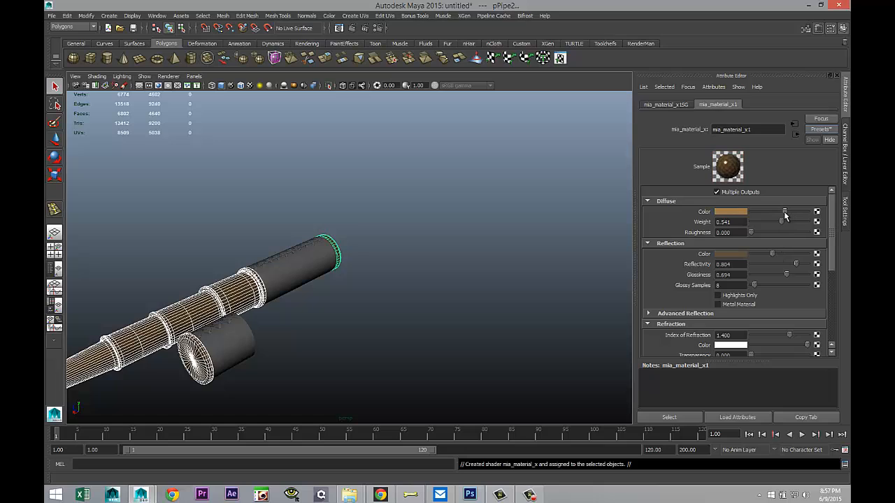
left_click(372, 303)
Select the lens sphere inside the long sleeve's end ring and assign it a new mia_material_x.
left_click_drag(328, 326, 448, 259, "alt")
left_click_drag(425, 297, 465, 288, "alt")
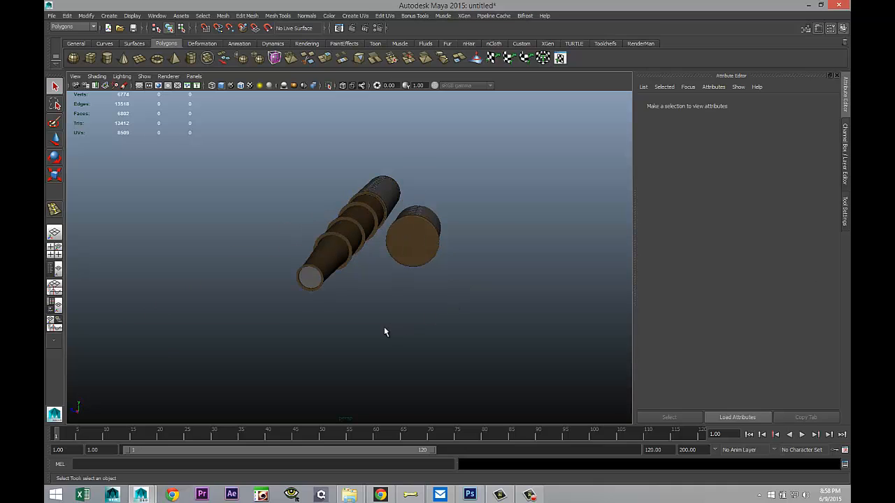
left_click_drag(384, 332, 256, 319, "alt")
left_click(263, 301)
left_click_drag(366, 333, 443, 307, "alt")
left_click(481, 278)
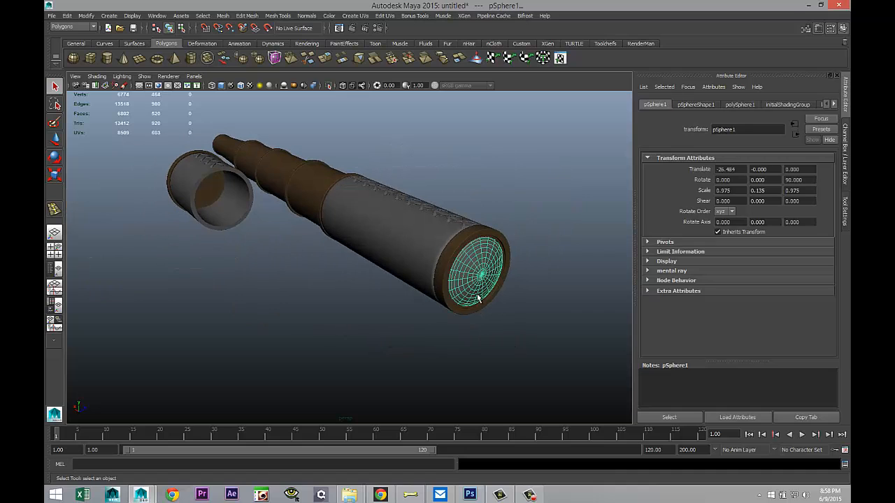
left_click_drag(484, 334, 493, 338, "alt")
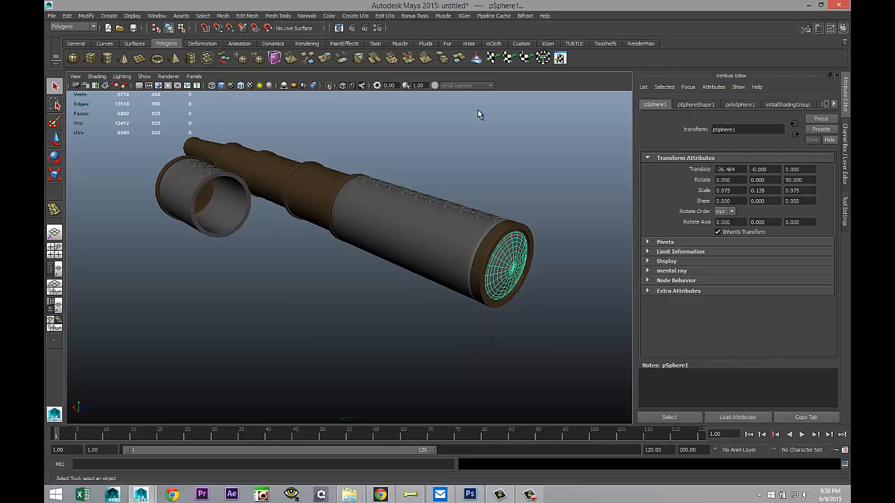
right_click_drag(510, 266, 499, 444)
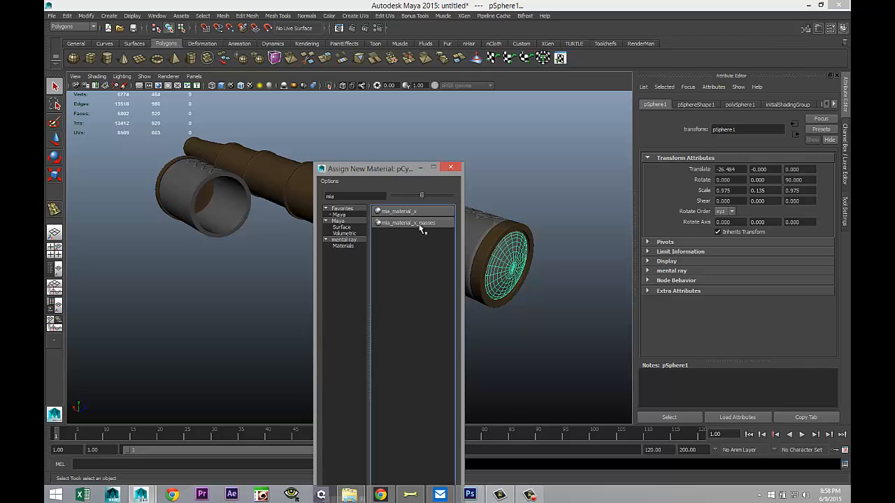
left_click(420, 212)
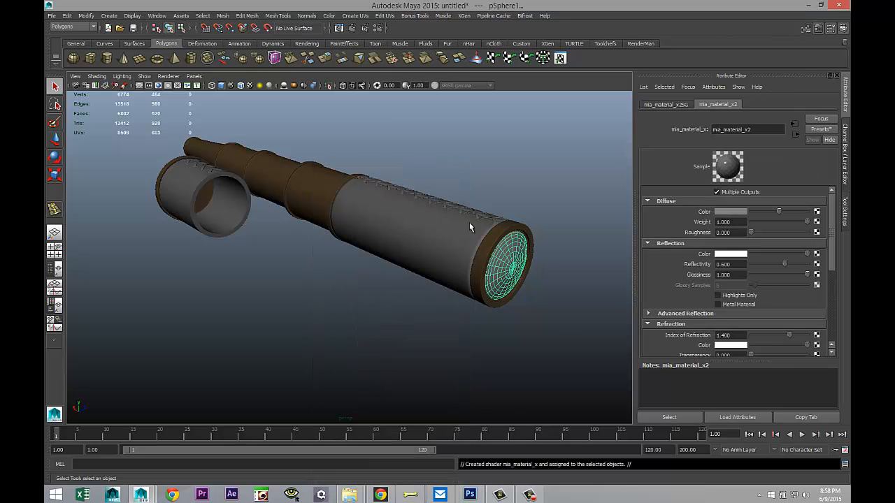
Replace the lens material's settings with the GlassSolid preset.
left_click(821, 131)
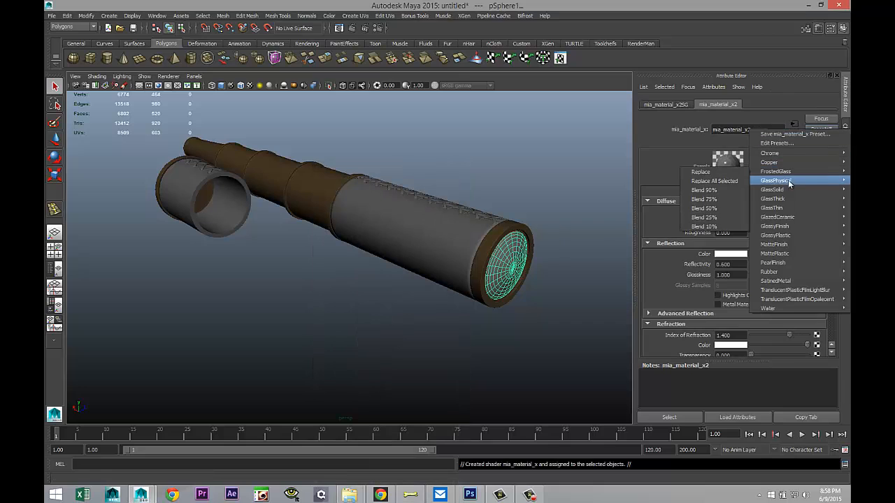
mouse_move(782, 190)
left_click(727, 194)
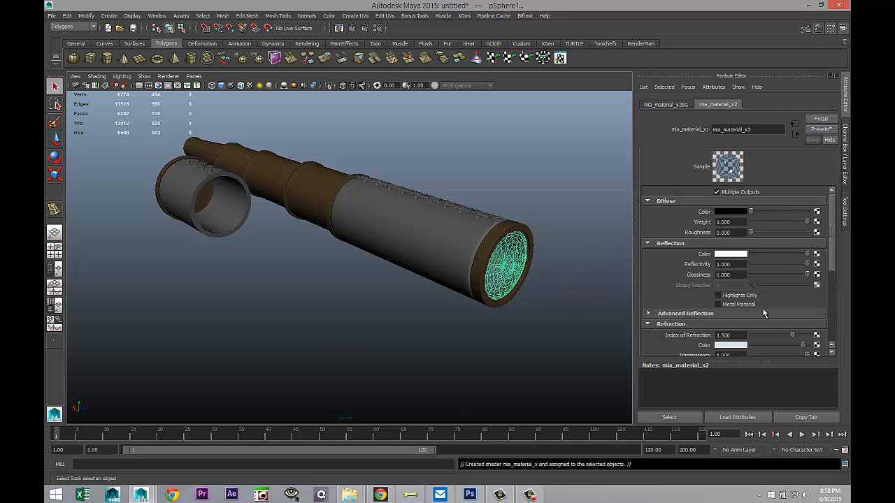
Set the lens material's refraction colour to a neutral grey with a V value of 0.561, and deselect the lens.
scroll(756, 311, "down", 3)
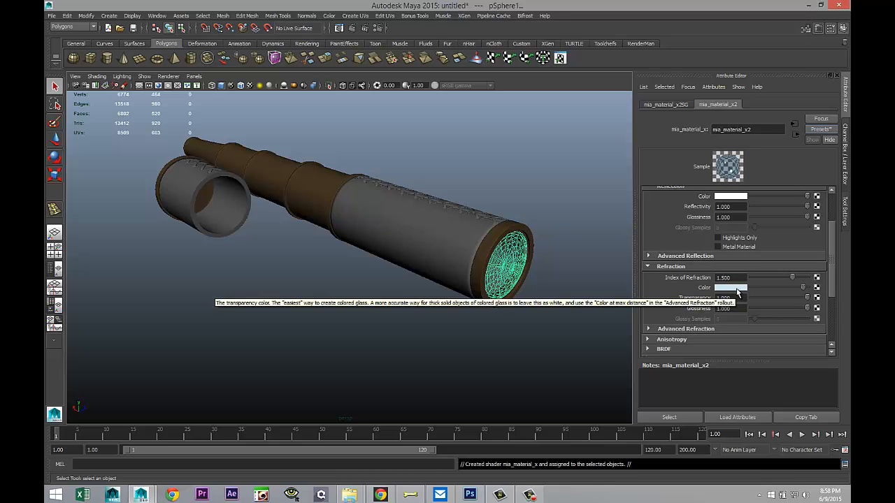
left_click(734, 288)
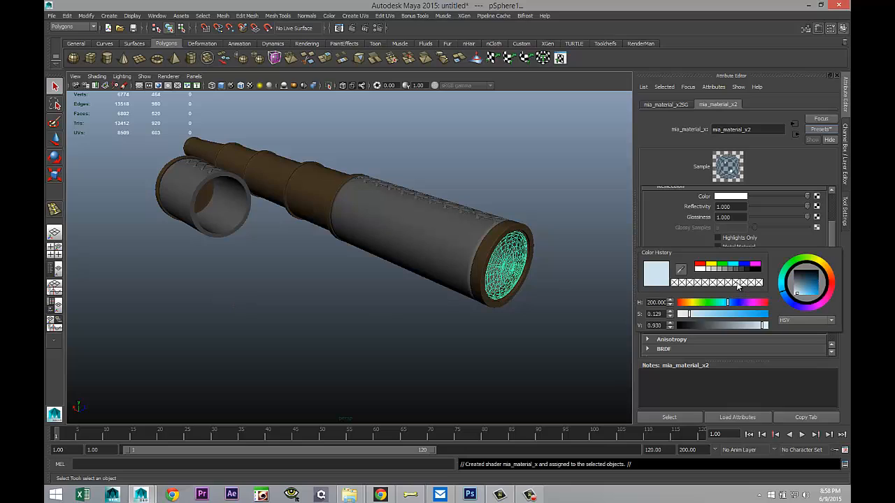
left_click(730, 270)
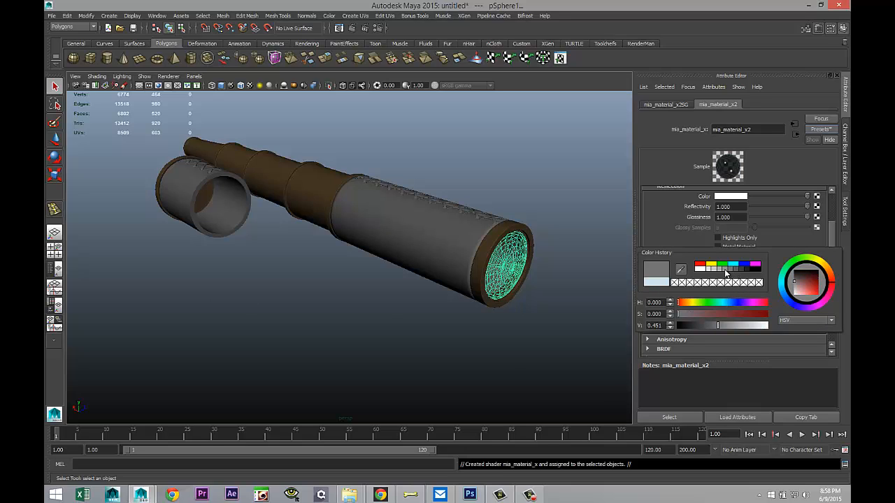
left_click(726, 271)
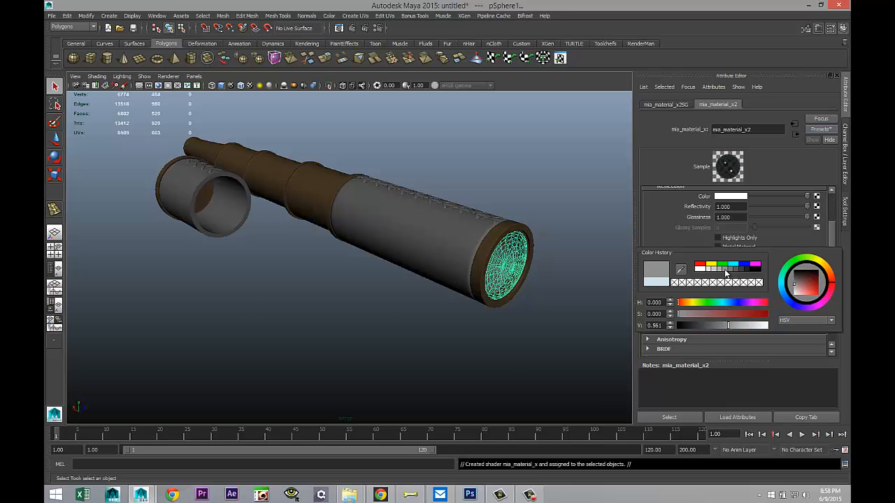
left_click(516, 333)
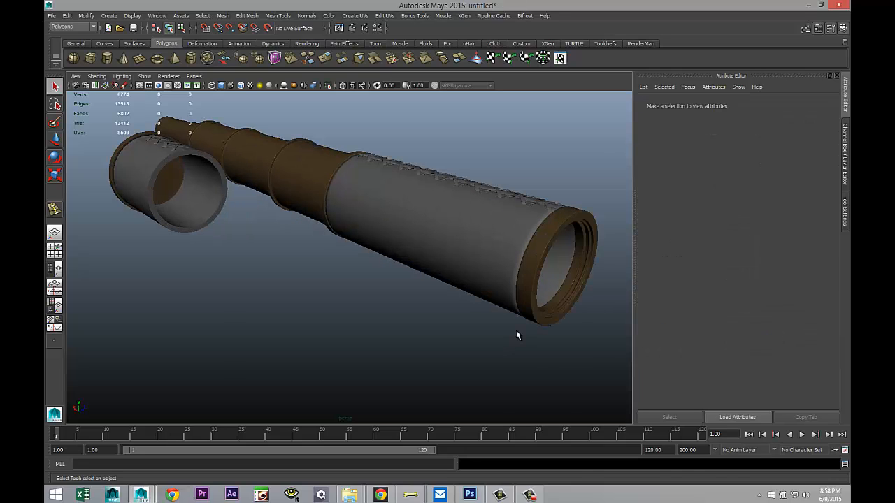
Separate the short stitched sleeve's combined mesh into its individual pieces and deselect them.
left_click_drag(394, 342, 471, 321, "alt")
left_click(232, 202)
left_click_drag(279, 241, 322, 308, "alt")
left_click(506, 238)
right_click_drag(506, 238, 305, 300, "alt")
left_click_drag(306, 302, 467, 318, "alt")
scroll(446, 289, "up", 3)
left_click(368, 258)
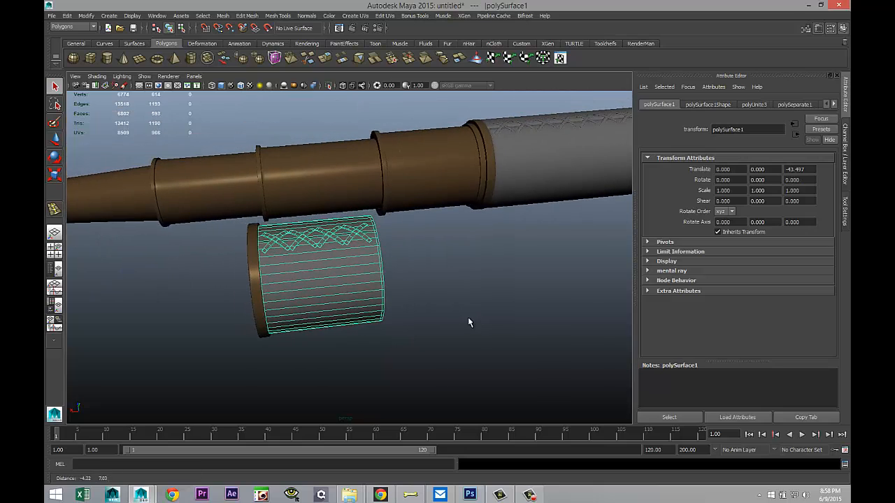
left_click(223, 15)
left_click(251, 70)
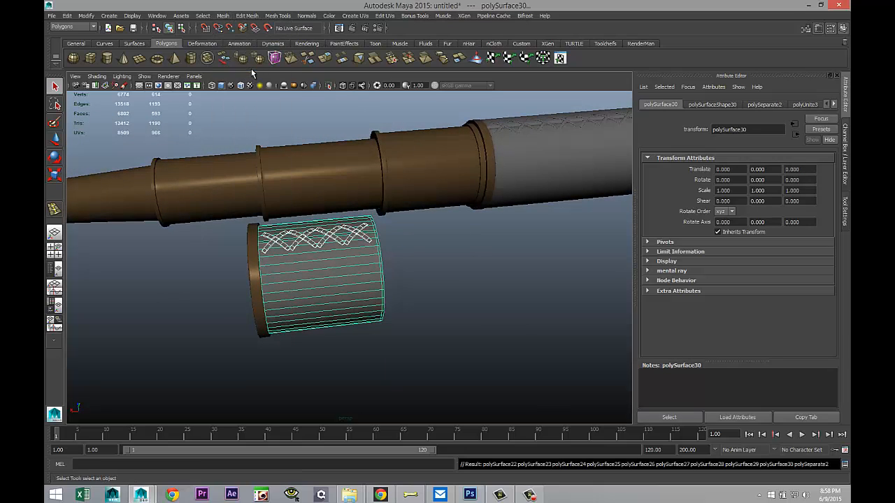
left_click(489, 299)
Select only the short sleeve's cylindrical body, without the stitches, and assign it a new Maya Lambert material.
left_click(336, 284)
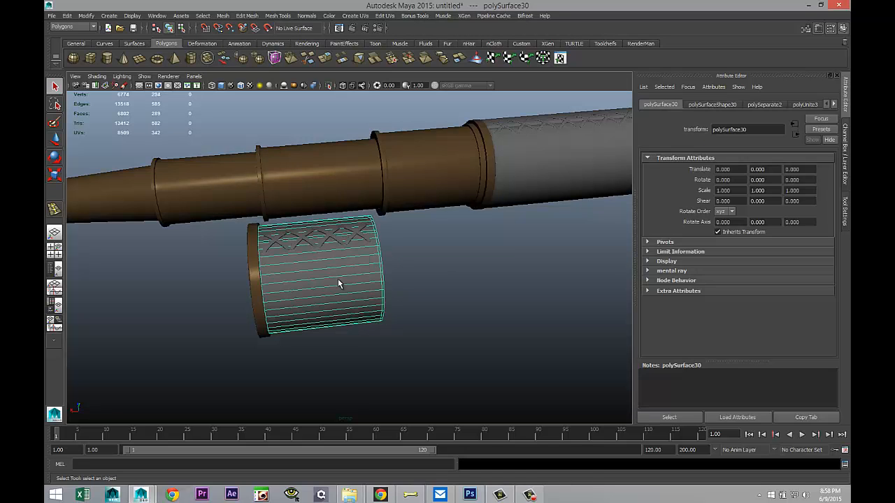
right_click_drag(325, 269, 340, 456)
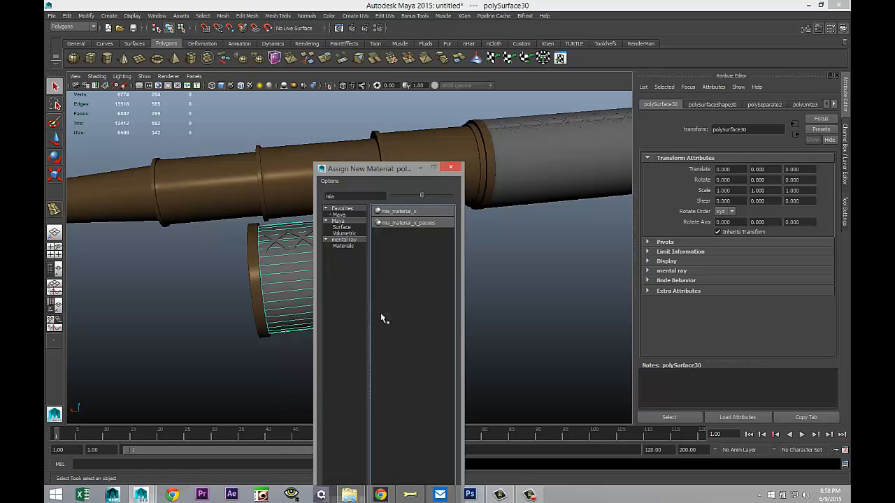
type("la")
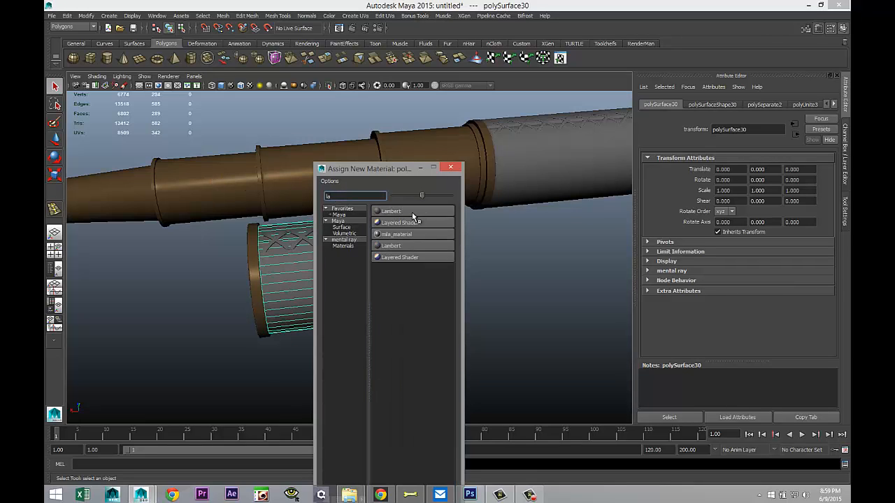
left_click(412, 212)
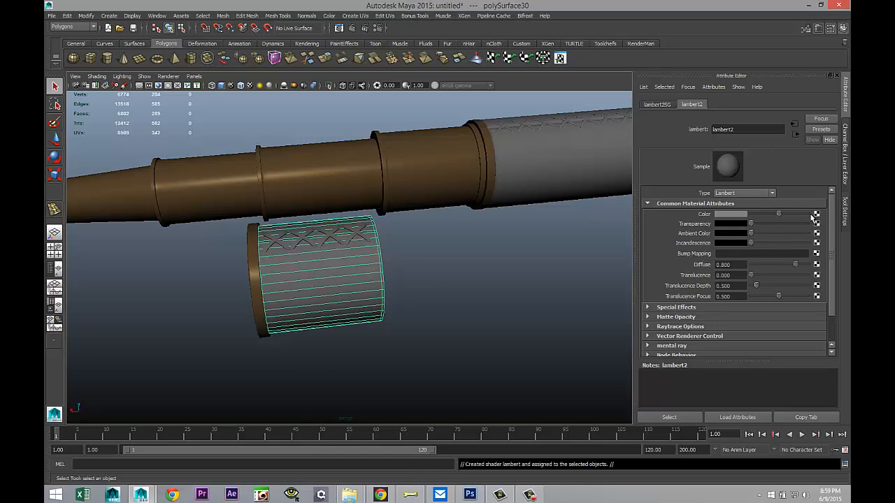
Connect a file texture to the Lambert's colour and load dark leather.jpg from the Desktop as its image.
left_click(816, 214)
left_click(420, 248)
left_click(821, 241)
left_click(163, 77)
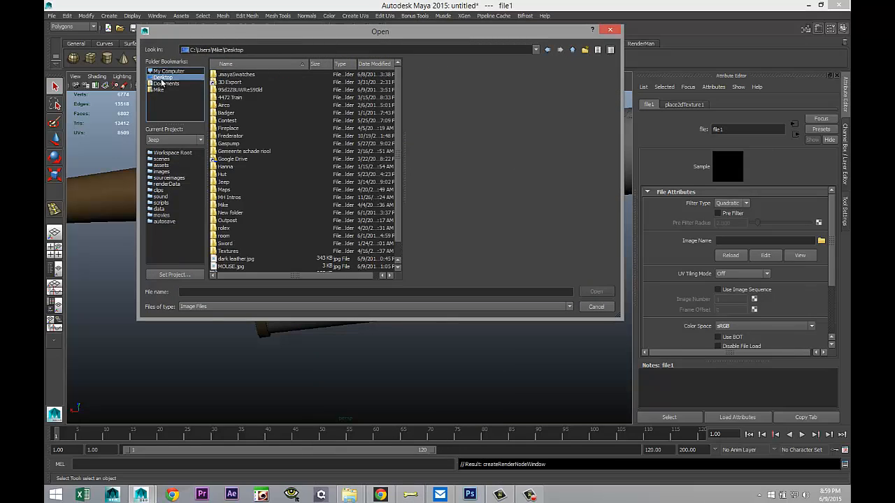
scroll(284, 175, "down", 1)
left_click(243, 245)
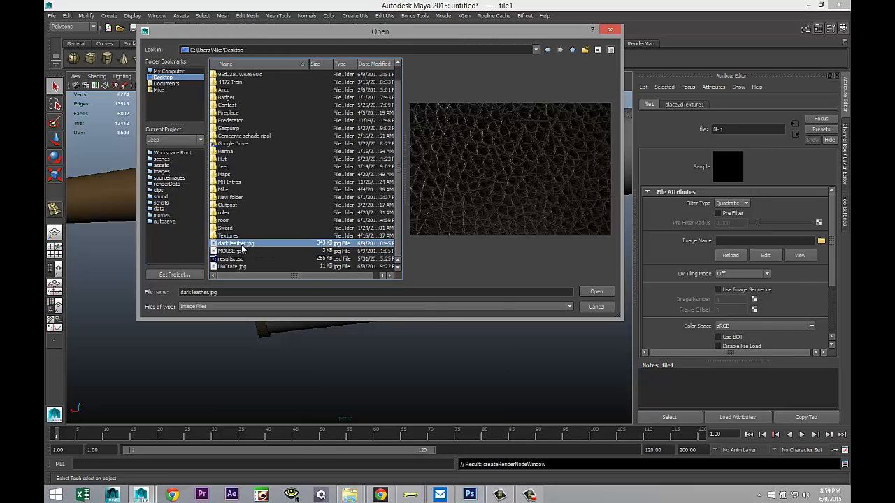
left_click(586, 292)
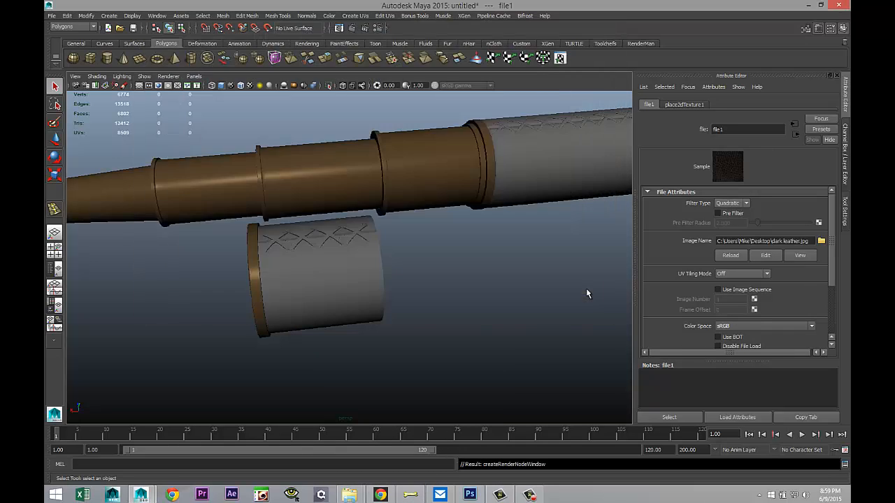
Turn on textured display in the viewport and frame the short sleeve closely to inspect the leather.
left_click(251, 86)
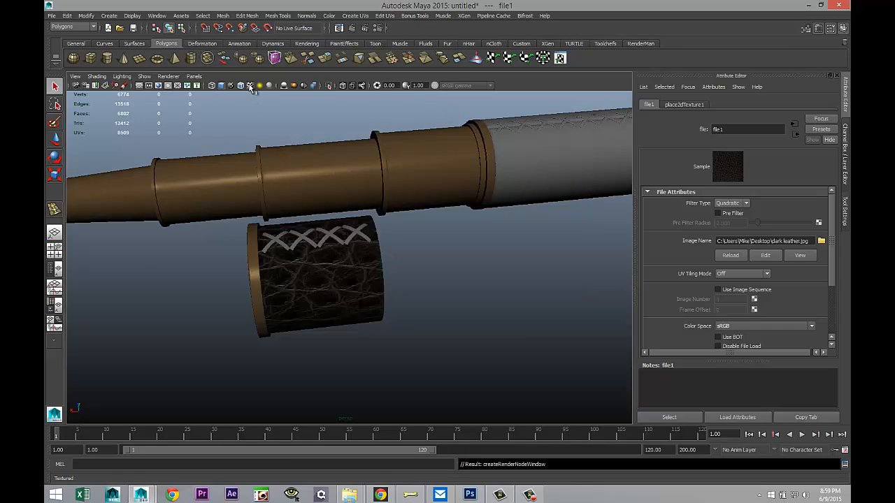
scroll(399, 338, "up", 3)
left_click_drag(407, 340, 392, 328, "alt")
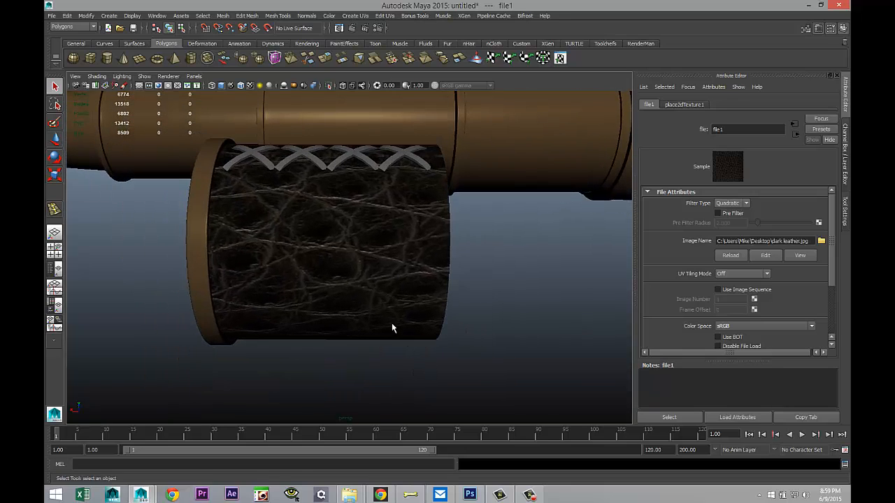
Apply cylindrical UV mapping to the short sleeve's leather body and deselect it.
left_click(363, 248)
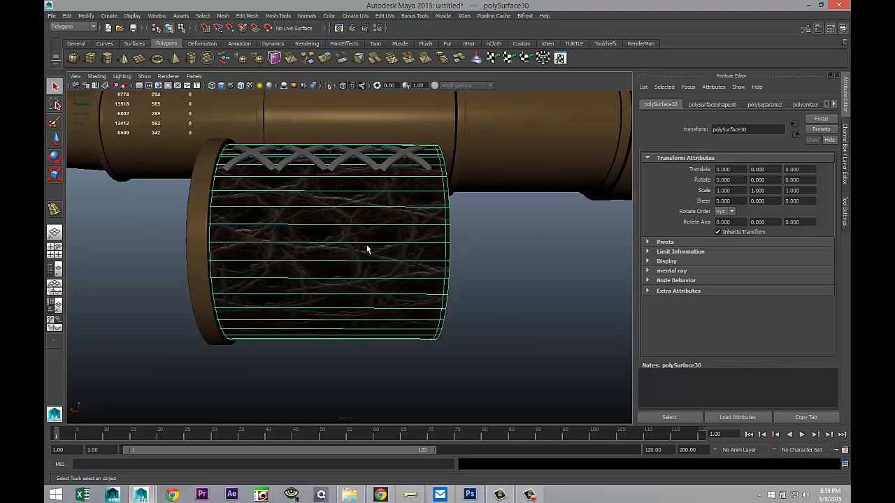
left_click(355, 15)
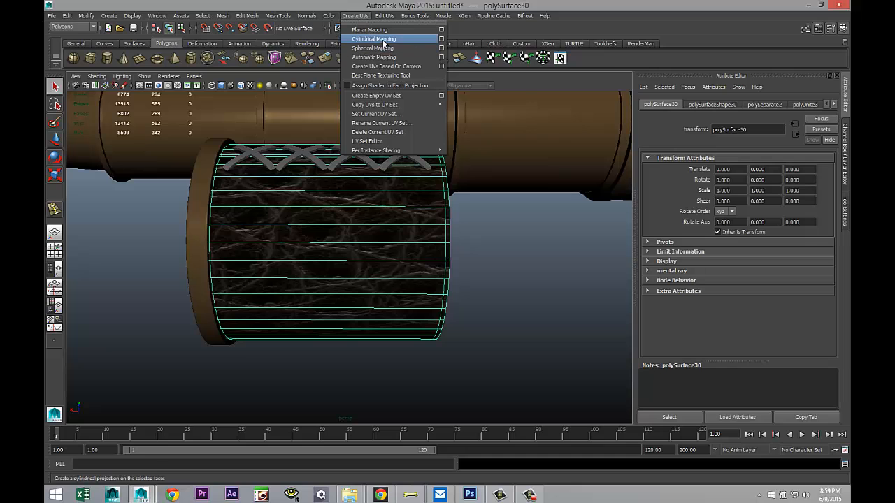
left_click(384, 39)
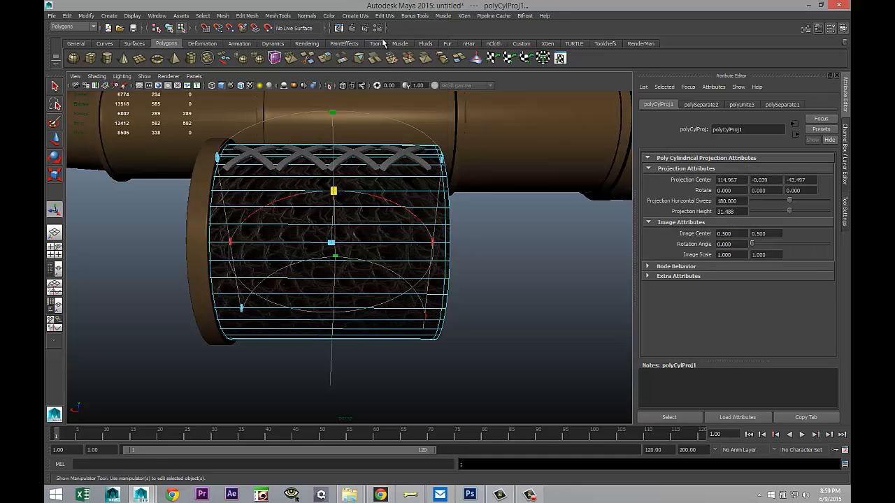
left_click(524, 306)
Examine the remapped leather on the short sleeve's outer wall and open end from several angles.
scroll(514, 320, "down", 3)
scroll(513, 320, "up", 5)
left_click_drag(532, 314, 511, 321, "alt")
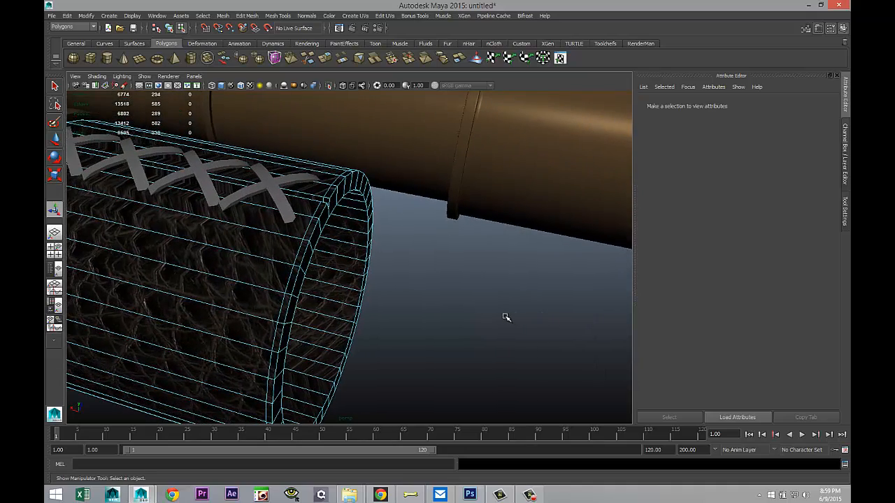
right_click_drag(532, 179, 517, 236)
scroll(480, 264, "down", 4)
scroll(480, 267, "up", 2)
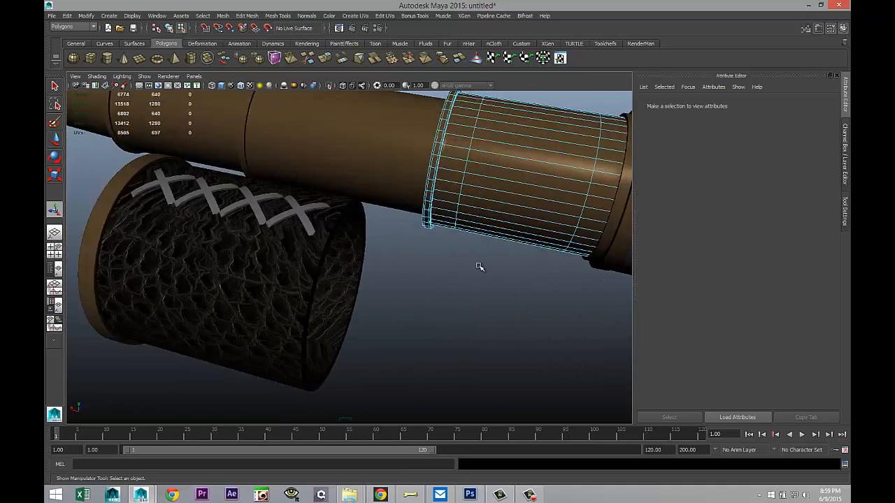
scroll(479, 267, "up", 2)
left_click_drag(448, 288, 488, 294, "alt")
scroll(468, 286, "down", 3)
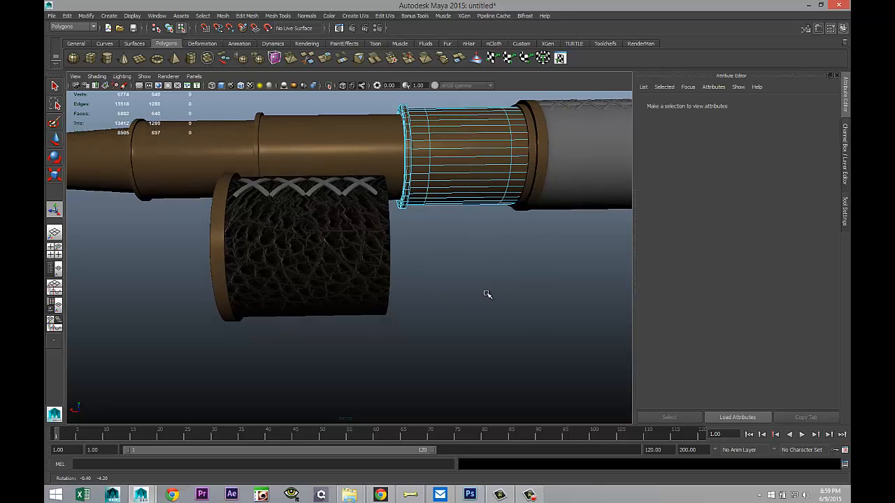
Reselect the short sleeve's body as an object and start adding a bump mapping texture to its Lambert material.
left_click(337, 245)
right_click_drag(340, 242, 360, 230)
left_click(358, 241)
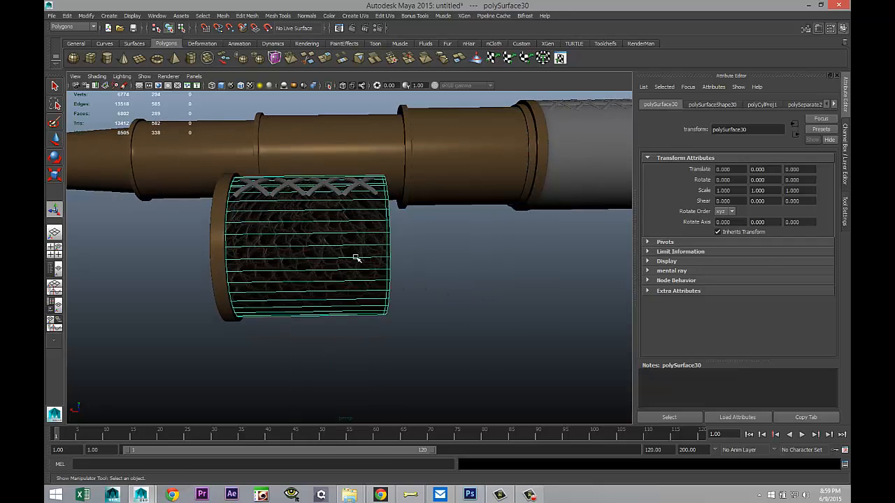
left_click(833, 104)
left_click(833, 104)
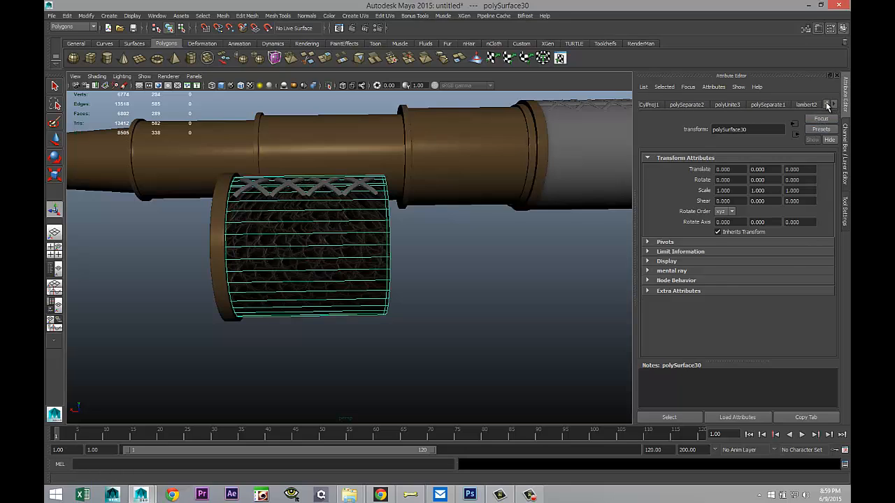
left_click(807, 104)
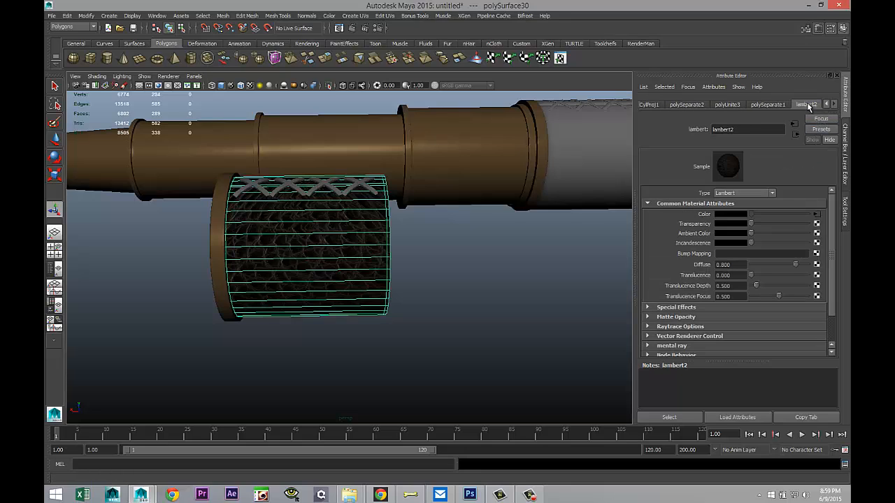
left_click(816, 254)
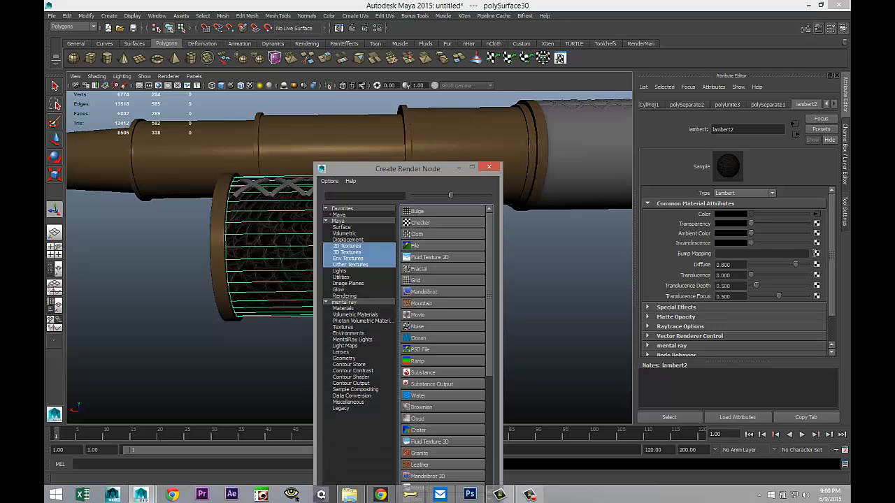
Connect a File texture to the lambert2 bump mapping and load dark leather.jpg from the Desktop as its image.
left_click(432, 246)
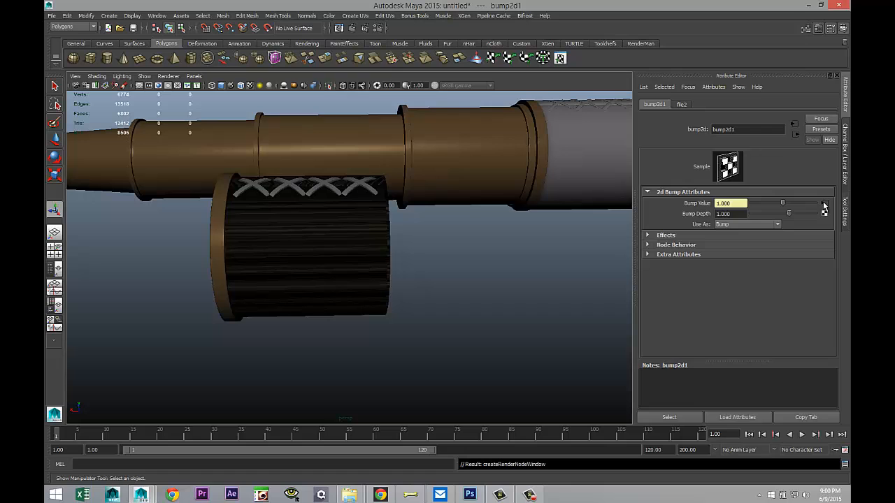
left_click(681, 104)
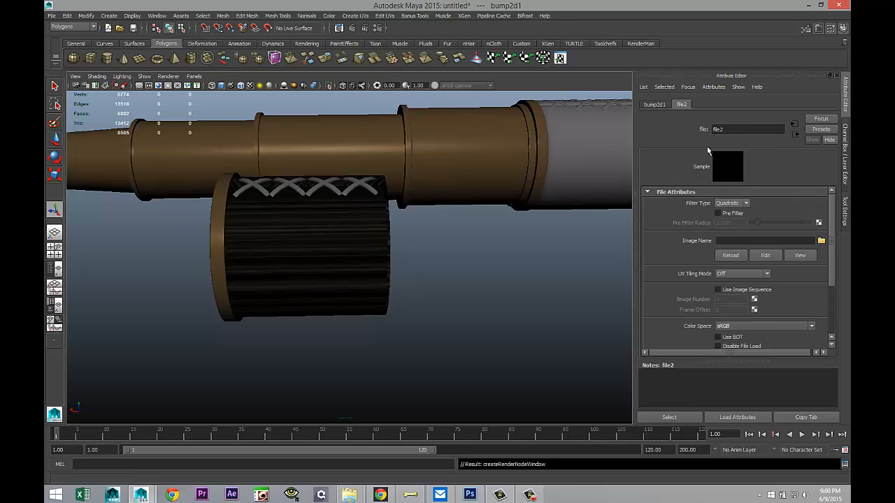
left_click(821, 242)
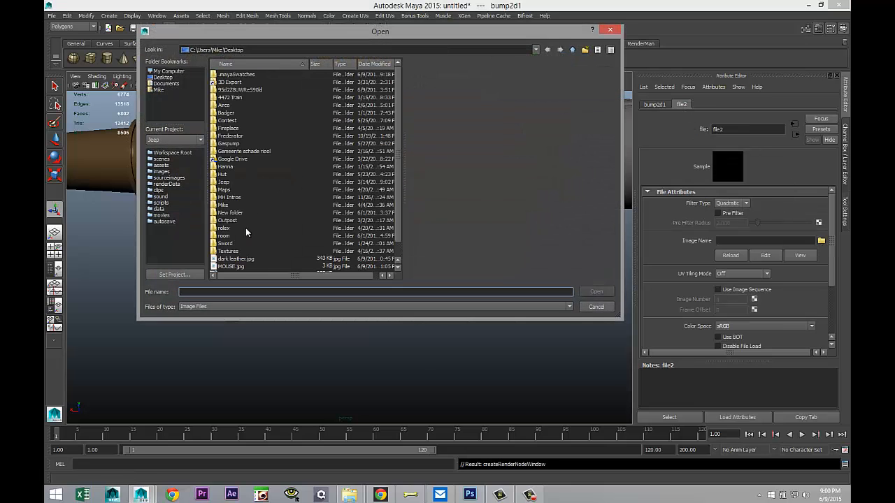
left_click(248, 260)
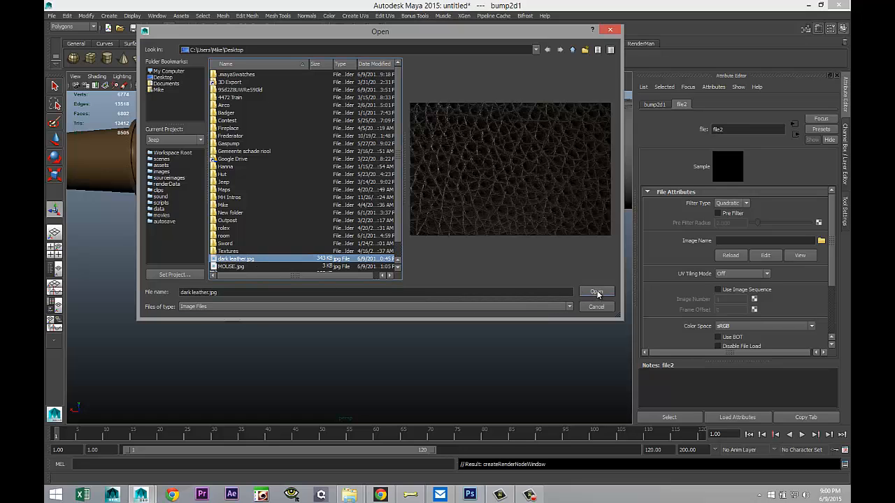
left_click(596, 293)
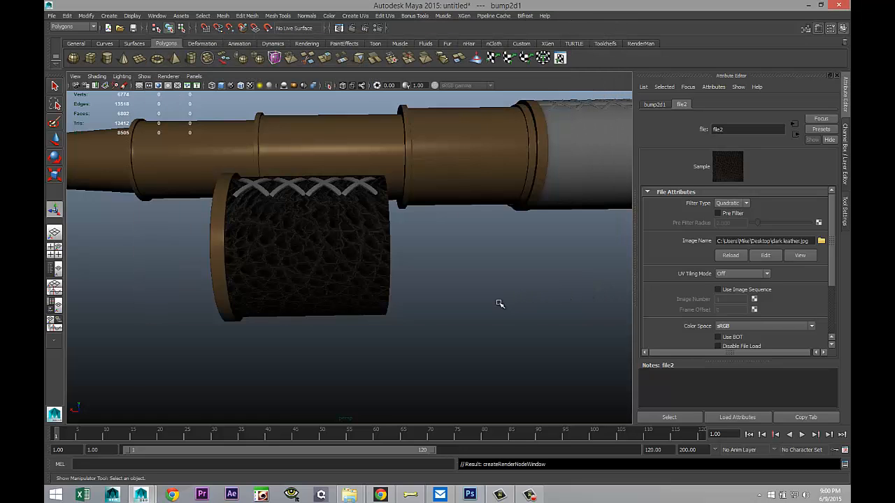
scroll(499, 304, "up", 2)
scroll(493, 307, "up", 3)
scroll(488, 310, "down", 3)
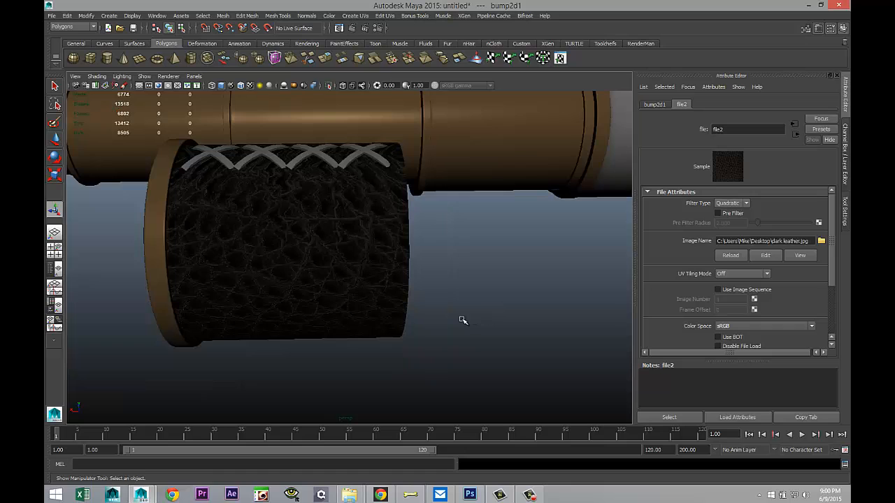
Create a point light in the scene.
left_click_drag(450, 315, 443, 296, "alt")
left_click(109, 16)
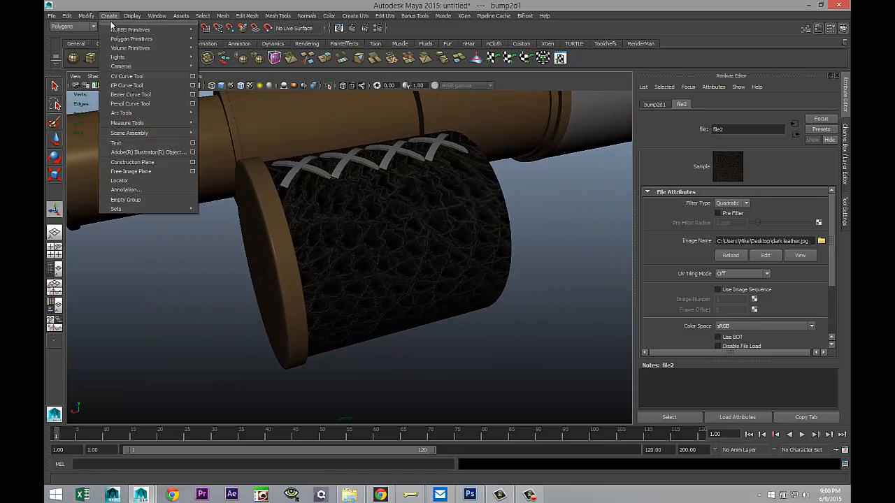
mouse_move(119, 57)
left_click(220, 78)
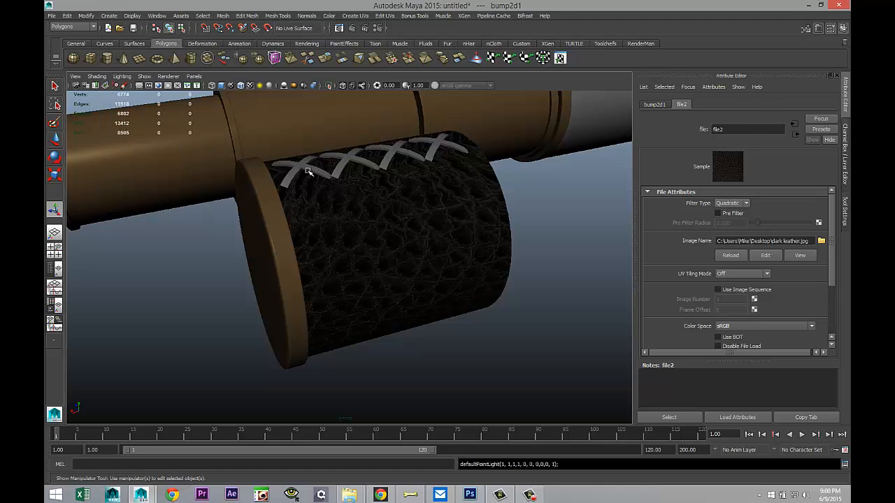
Move the point light beside the leather cylinder and display the scene with its lights to inspect the bump.
scroll(395, 270, "down", 4)
key("w")
left_click_drag(538, 143, 306, 196)
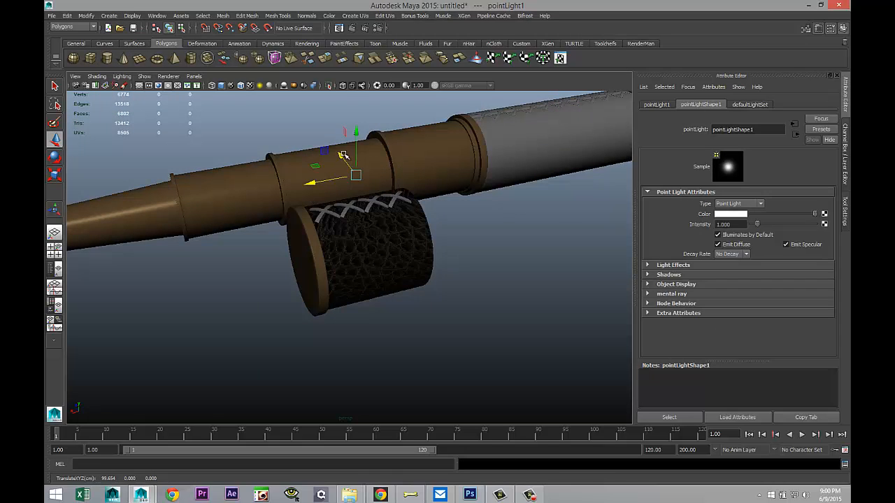
left_click_drag(341, 155, 387, 277)
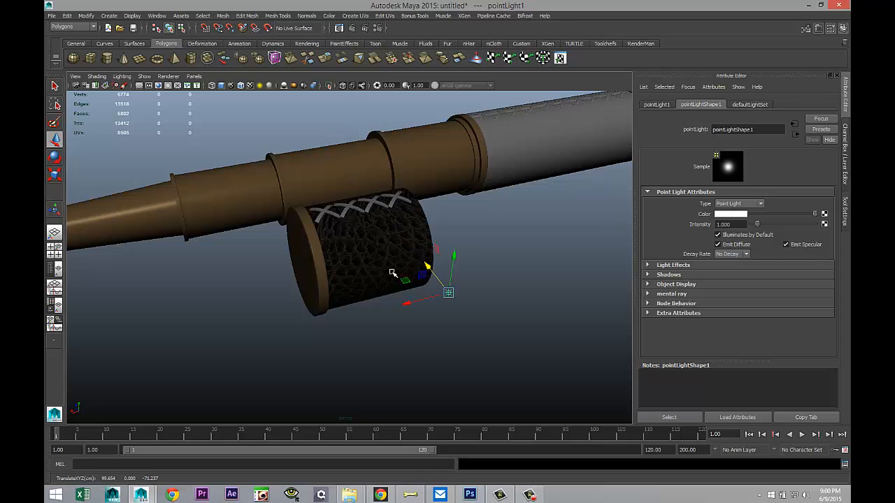
key("7")
left_click_drag(454, 259, 461, 207)
left_click_drag(420, 254, 385, 266)
scroll(383, 277, "up", 3)
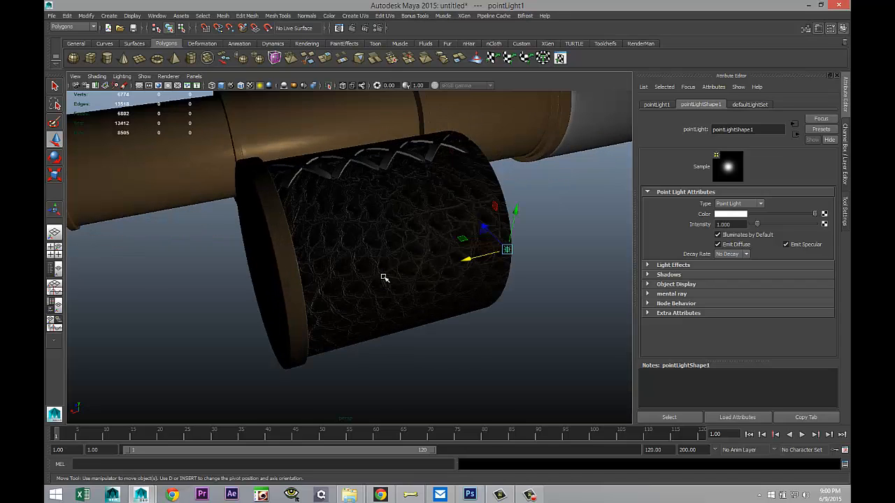
scroll(384, 277, "up", 2)
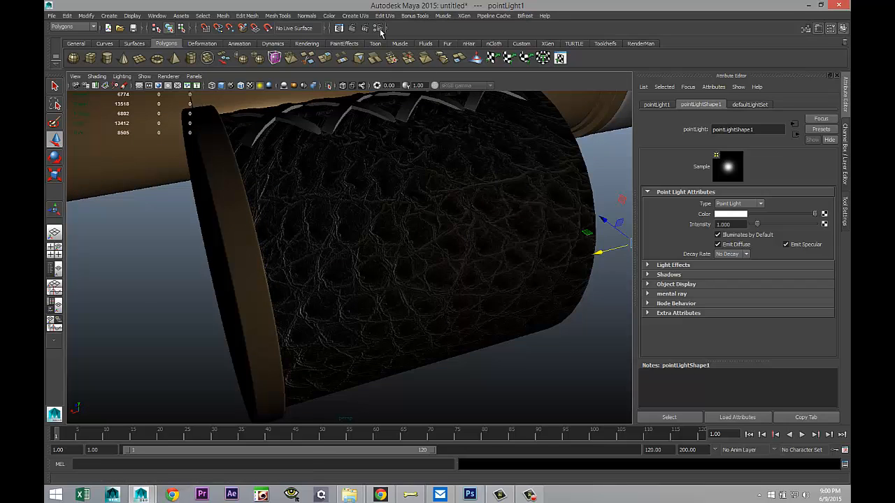
left_click_drag(426, 226, 469, 235, "alt")
scroll(457, 233, "down", 4)
Undo the point light moves and restore the shaded, textured display with default lighting.
left_click(495, 273)
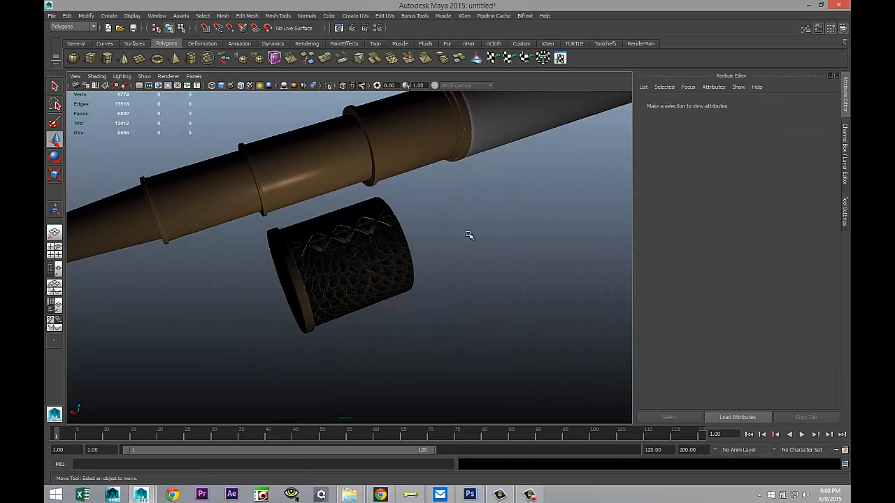
key("ctrl+z")
key("ctrl+z")
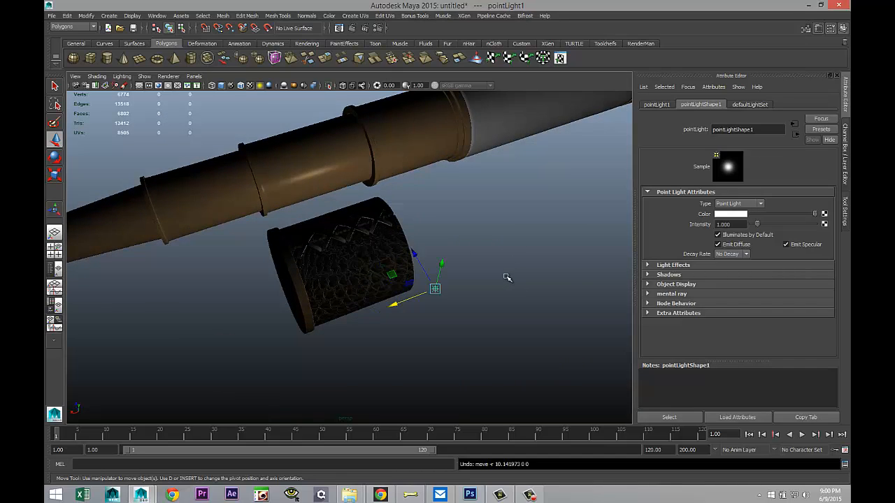
key("ctrl+z")
key("ctrl+z")
key("ctrl+z")
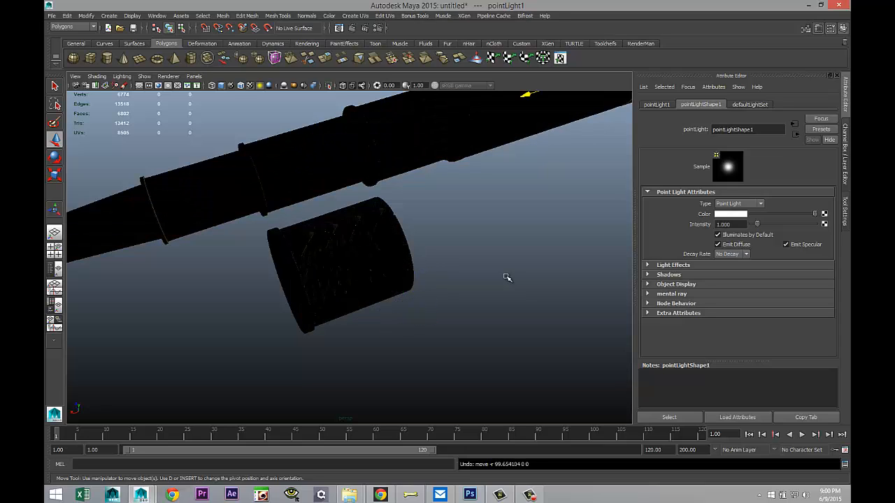
key("5")
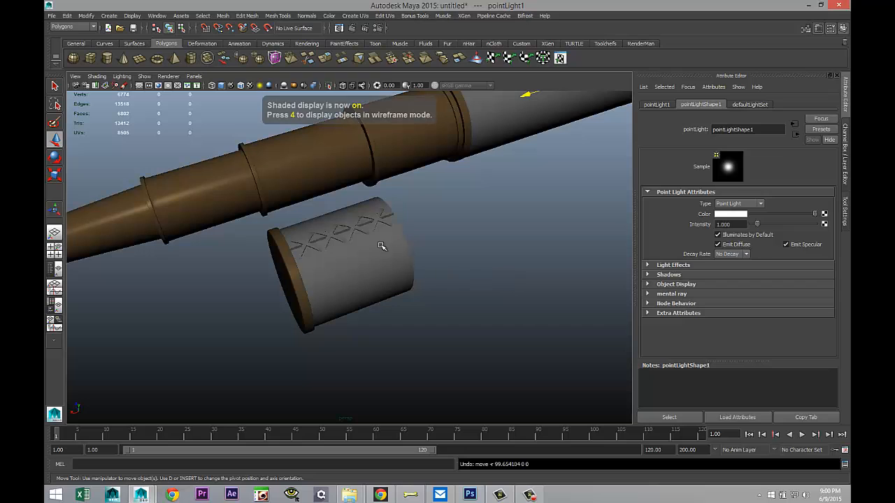
left_click(250, 85)
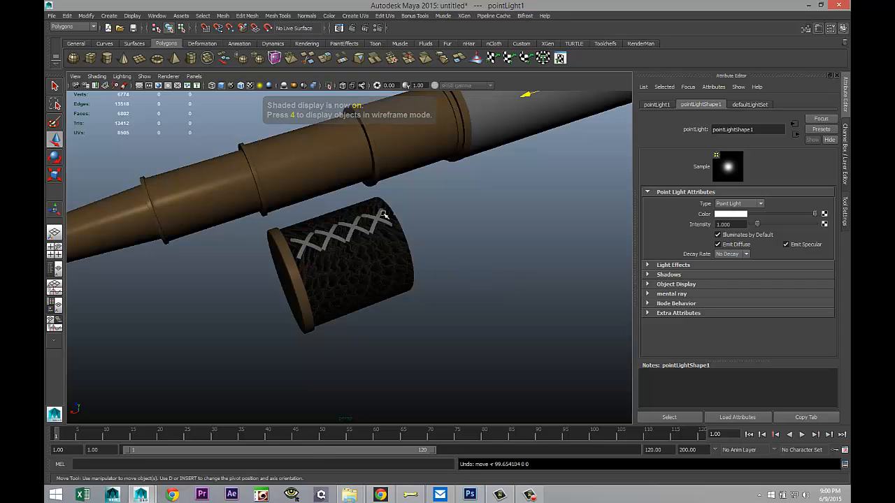
Assign the existing lambert2 leather material to the first diagonal stitch strip near the cylinder's rim.
scroll(454, 237, "down", 2)
middle_click_drag(454, 234, 395, 270, "alt")
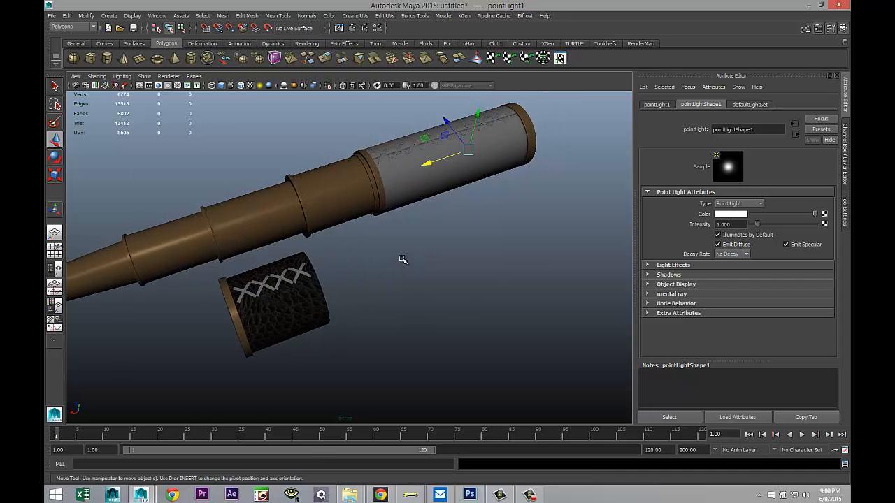
scroll(453, 251, "up", 2)
middle_click_drag(474, 242, 531, 210, "alt")
scroll(490, 240, "up", 4)
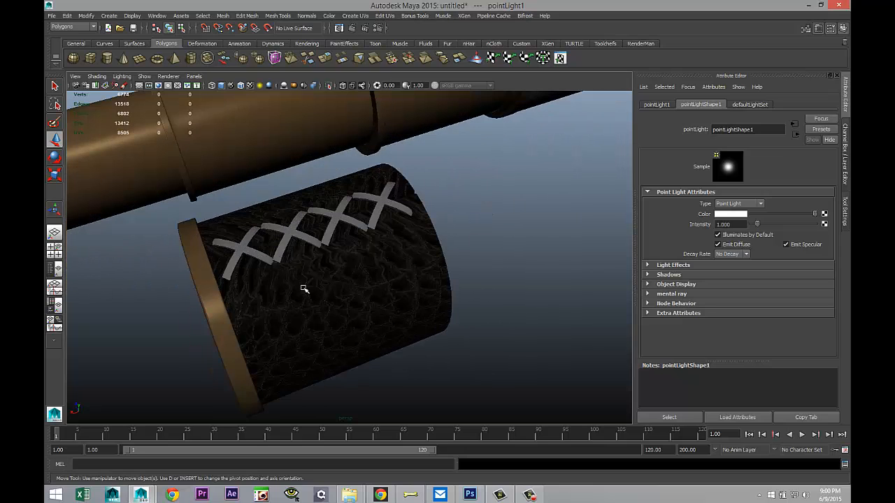
left_click(231, 263)
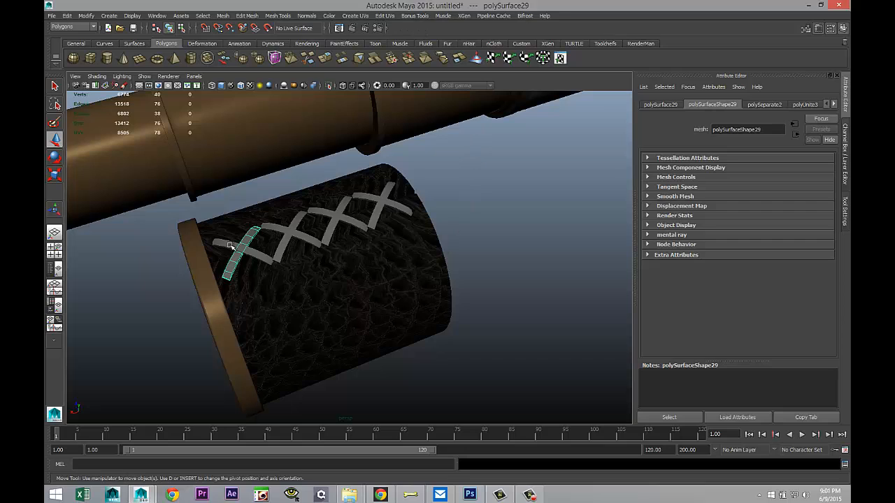
right_click_drag(231, 261, 300, 472)
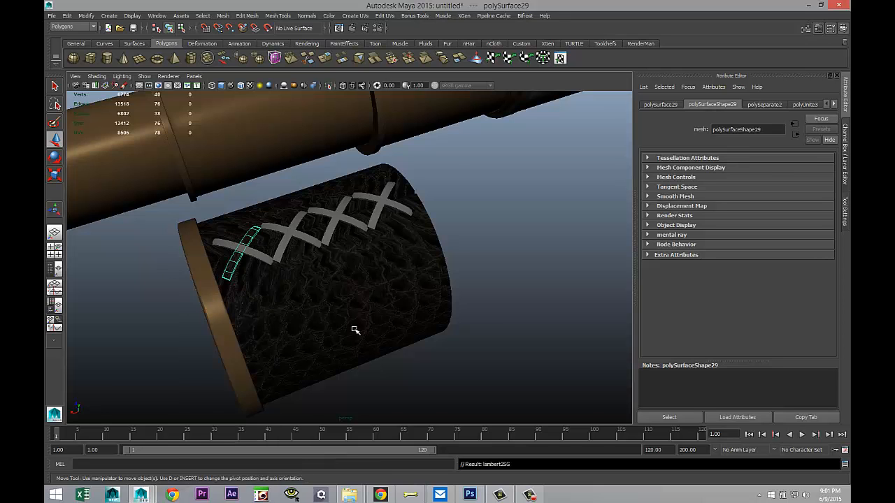
Apply planar UV mapping to the first stitch strip.
scroll(339, 325, "up", 8)
middle_click_drag(216, 307, 289, 325, "alt")
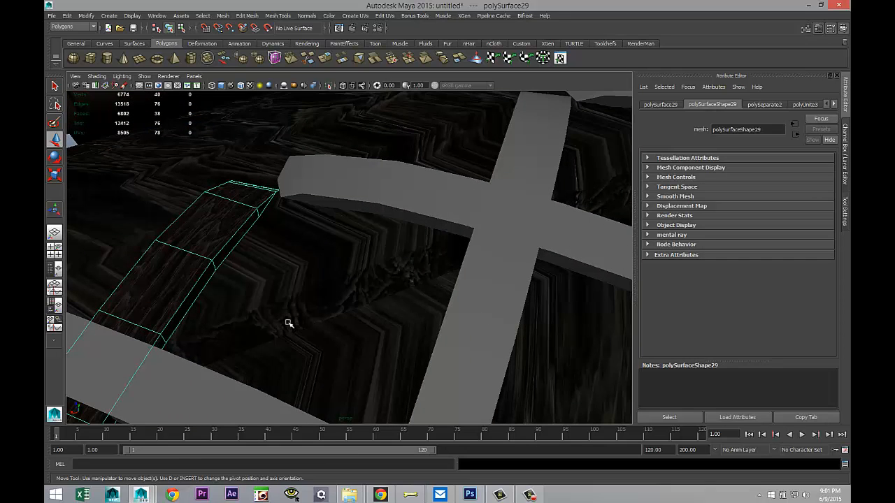
scroll(289, 323, "down", 6)
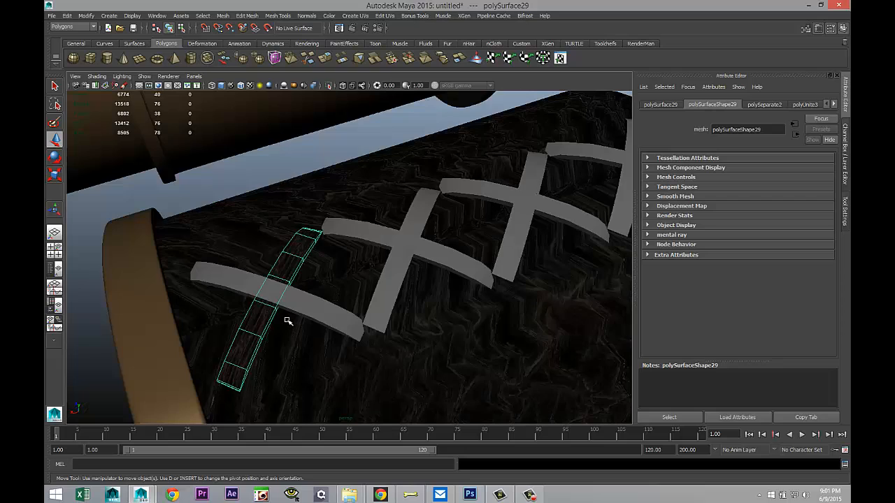
scroll(288, 321, "up", 6)
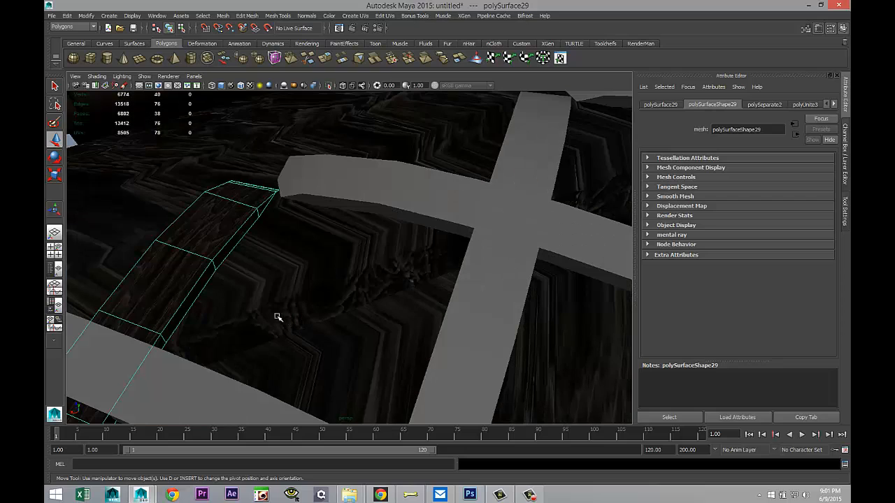
left_click(353, 20)
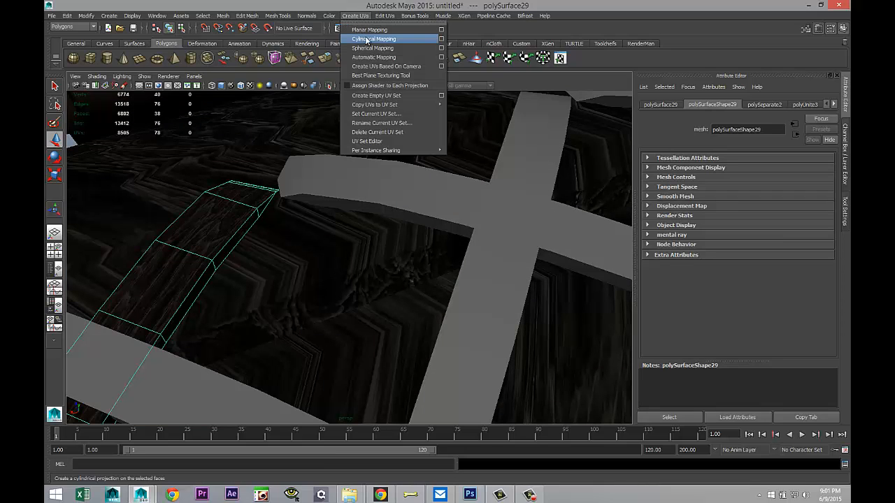
left_click(370, 29)
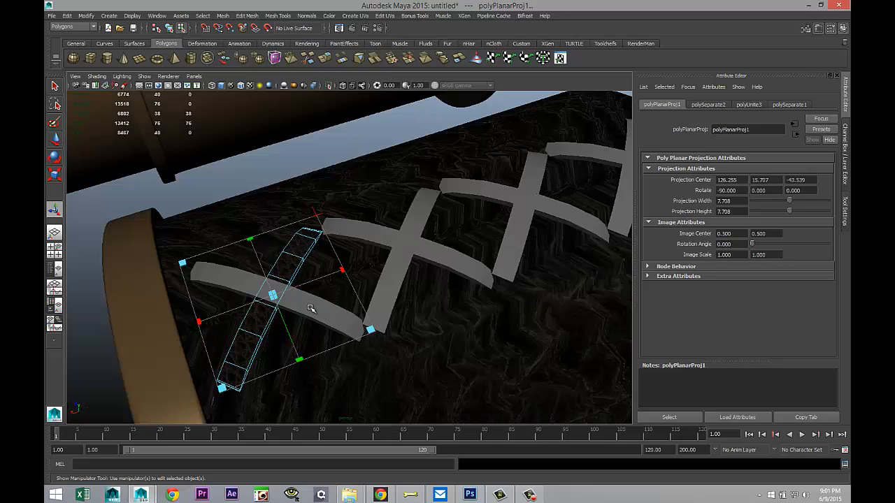
Select all the remaining grey stitch strips on the cylinder and assign them the existing lambert2 leather material.
right_click_drag(310, 277, 344, 266)
left_click(312, 315)
left_click(393, 238, "shift")
left_click(421, 222, "shift")
left_click(486, 195, "shift")
left_click(538, 176, "shift")
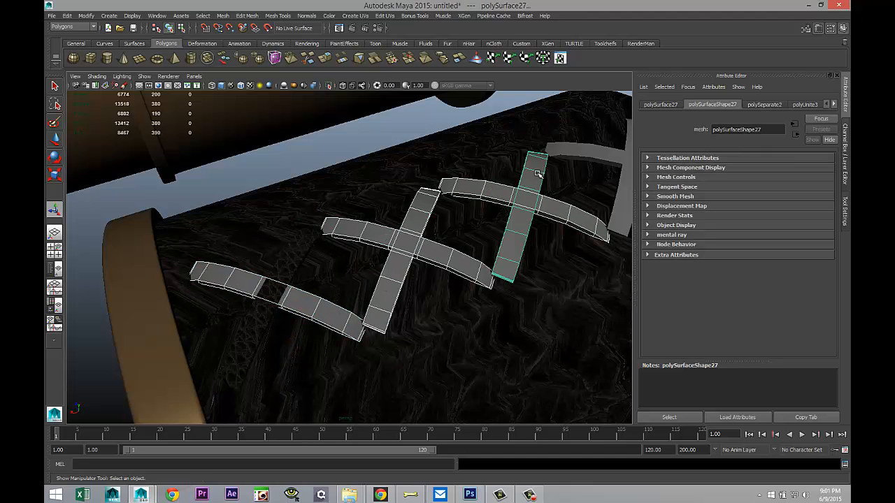
left_click_drag(517, 271, 394, 293, "alt")
left_click(290, 234, "shift")
left_click(288, 251, "shift")
left_click_drag(218, 305, 355, 294, "alt")
right_click_drag(381, 300, 432, 465)
Apply a shared planar UV mapping to the selected stitch strips.
left_click_drag(422, 415, 366, 388, "alt")
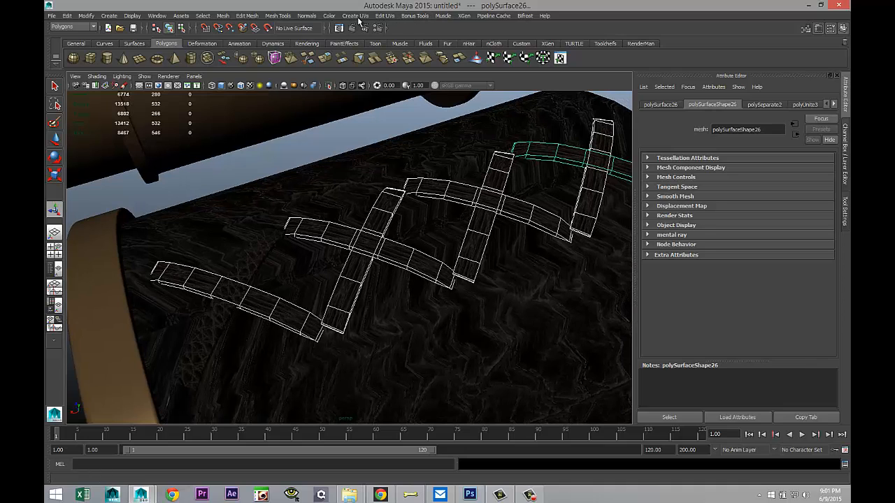
left_click(353, 17)
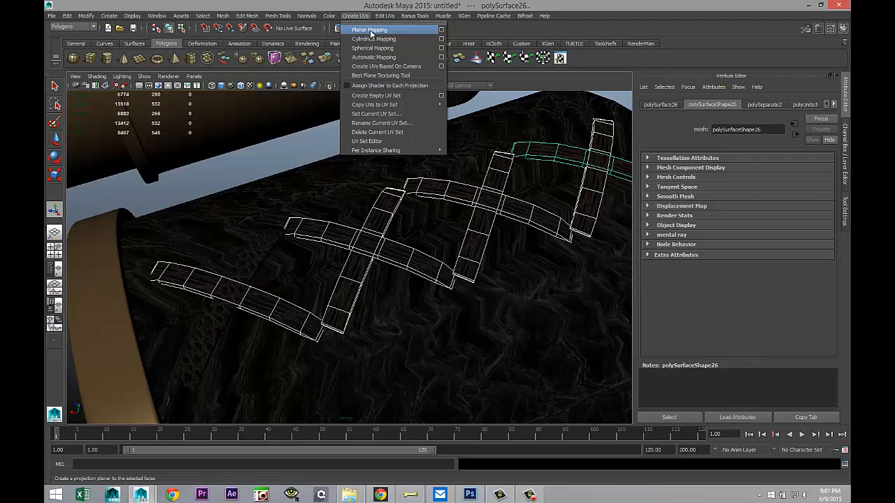
left_click(370, 31)
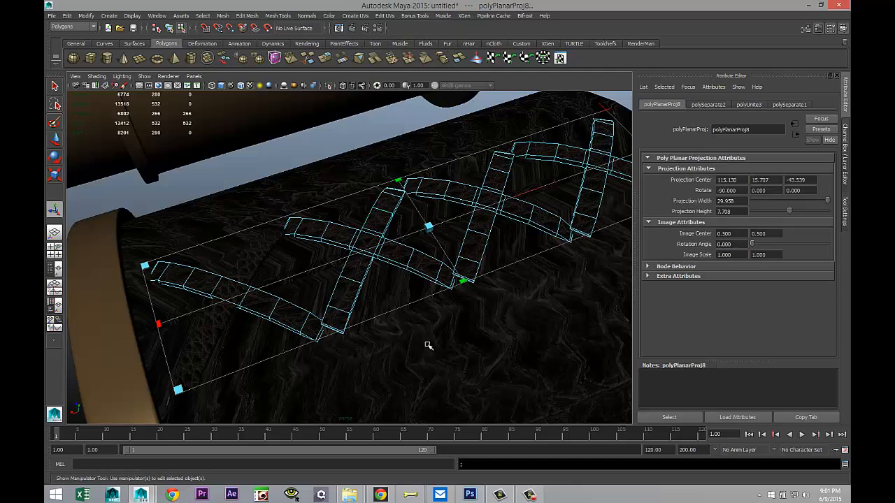
right_click_drag(422, 345, 422, 370)
Combine the leather cylinder and all of its stitch strips into a single mesh.
mouse_move(447, 314)
middle_mouse_down("alt")
mouse_move(392, 318)
mouse_move(463, 312)
middle_mouse_up("alt")
scroll(392, 318, "down", 5)
left_click_drag(463, 311, 430, 330, "alt")
right_click_drag(366, 355, 403, 265)
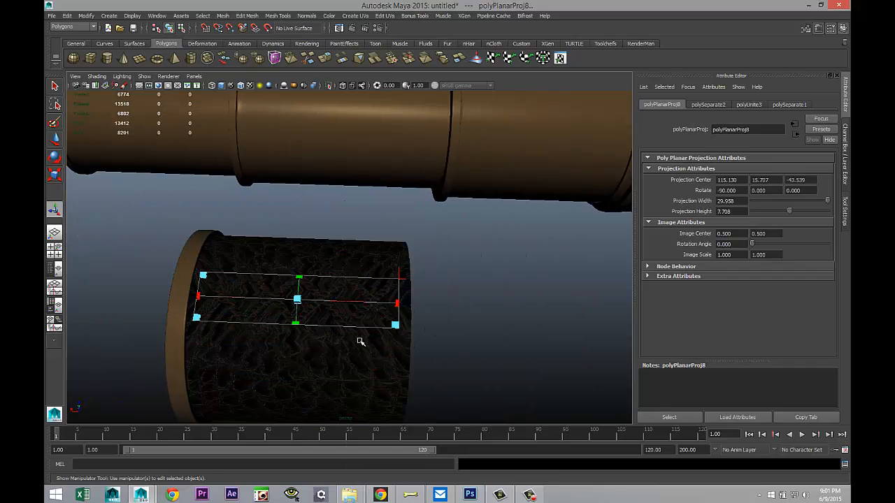
left_click(361, 341)
left_click(249, 296)
left_click(258, 306, "shift")
left_click(212, 288, "shift")
left_click(285, 309, "shift")
left_click(312, 309, "shift")
left_click(340, 308, "shift")
left_click(371, 314, "shift")
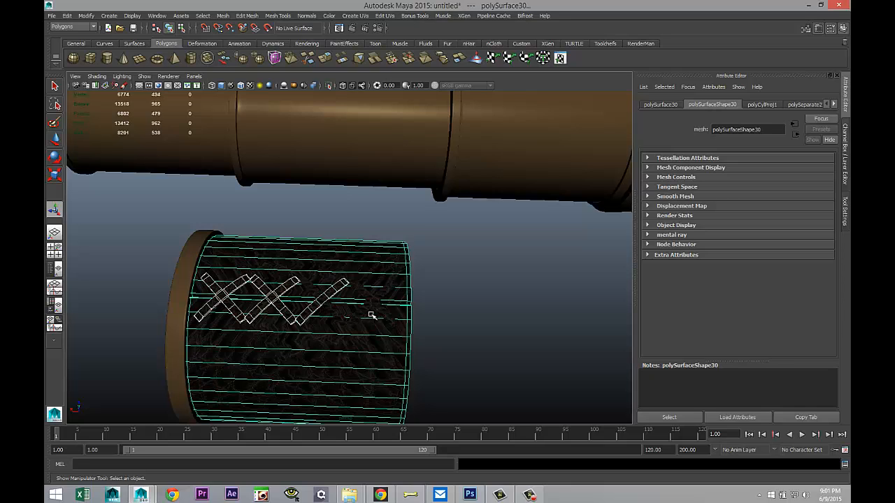
left_click(372, 291, "shift")
left_click(362, 291, "shift")
left_click(335, 313, "shift")
left_click_drag(447, 349, 451, 314, "alt")
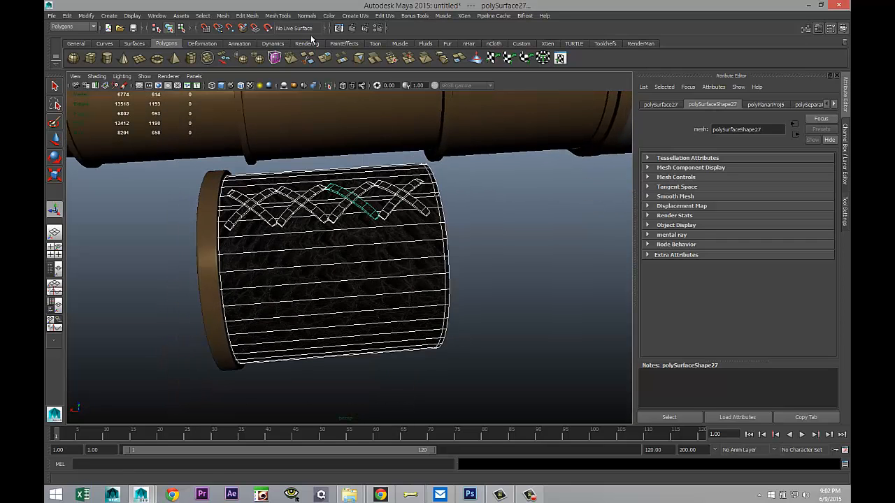
left_click(223, 16)
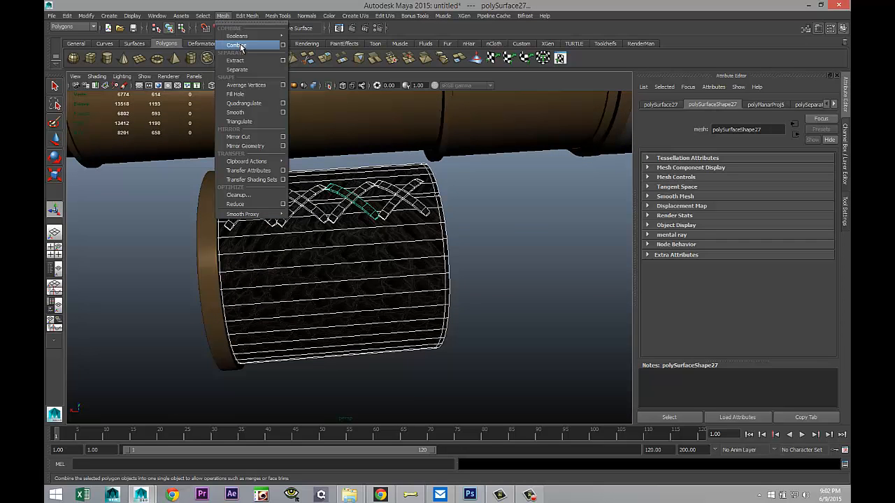
left_click(238, 43)
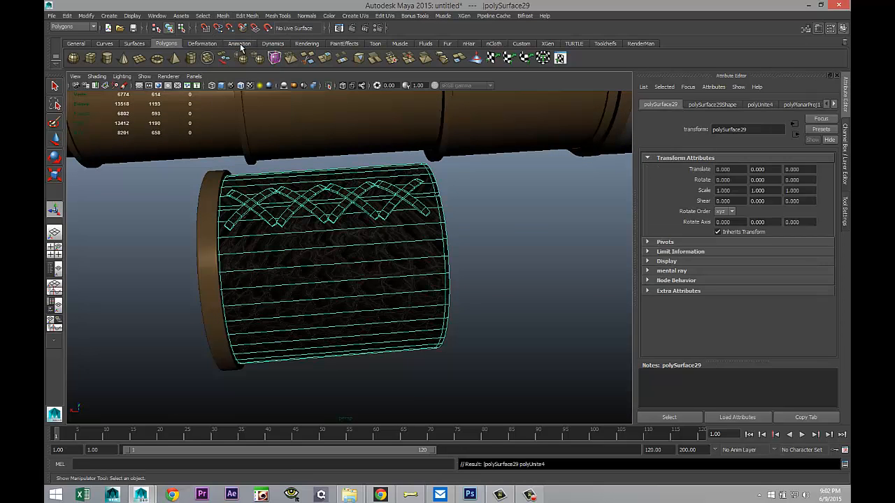
Separate the combined short leather cylinder mesh back into its individual cylinder and stitch strip pieces.
left_click(494, 298)
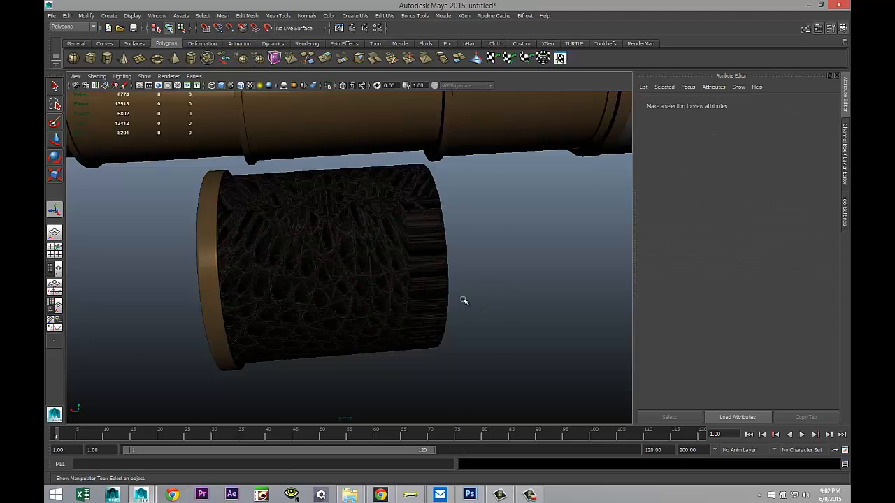
scroll(461, 300, "up", 3)
middle_click_drag(436, 310, 471, 360, "alt")
left_click(494, 328)
scroll(495, 329, "down", 3)
scroll(496, 331, "up", 3)
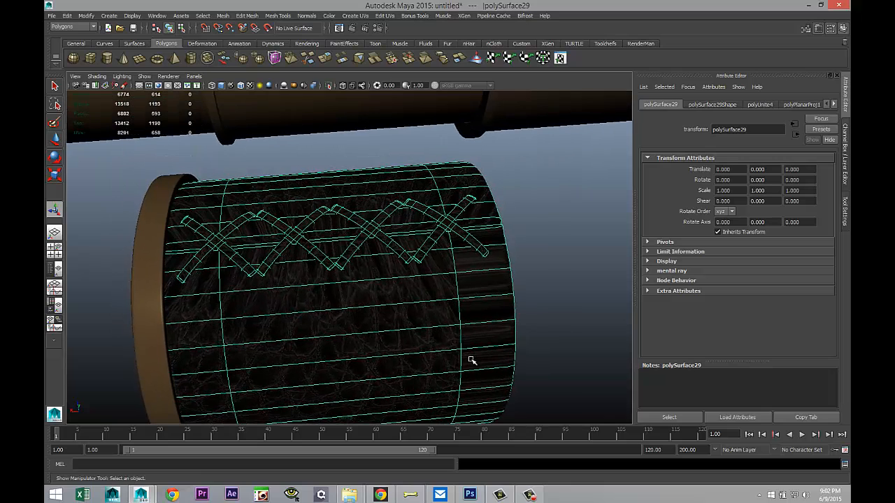
left_click(563, 256)
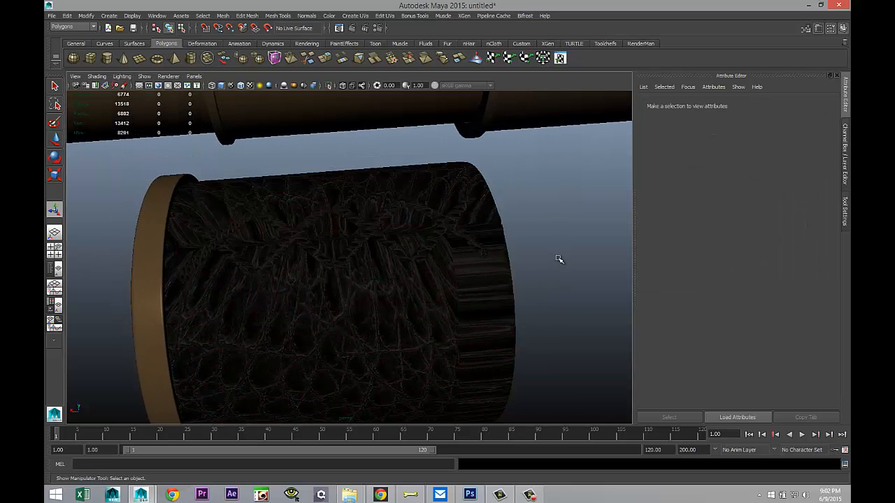
left_click(363, 298)
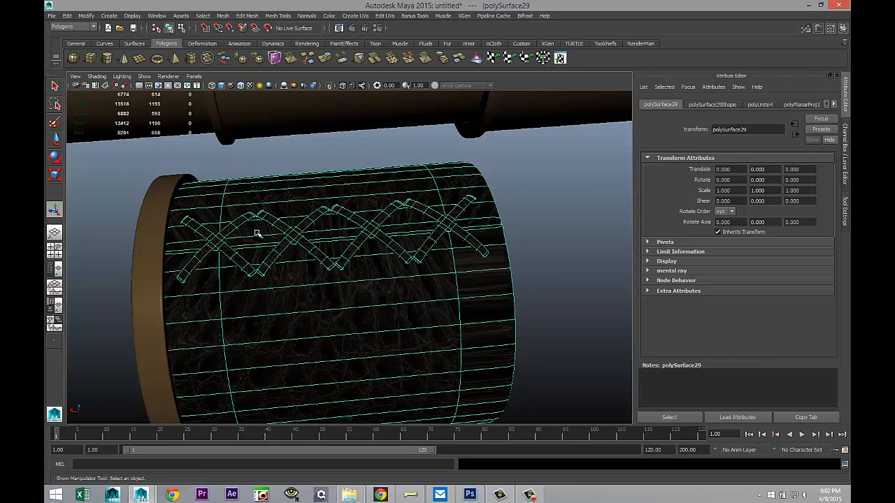
left_click(223, 16)
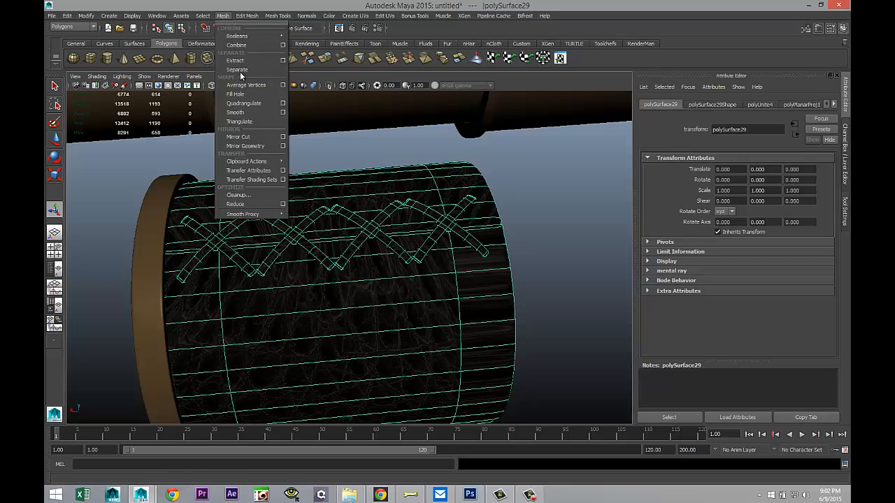
left_click(237, 70)
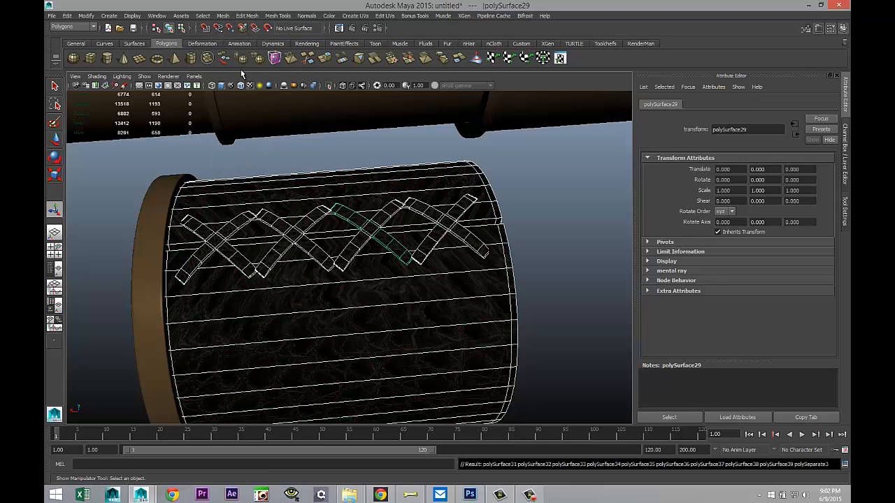
left_click(204, 256)
left_click(239, 259, "shift")
left_click(277, 257, "shift")
left_click(311, 250, "shift")
left_click(365, 246, "shift")
left_click(387, 242, "shift")
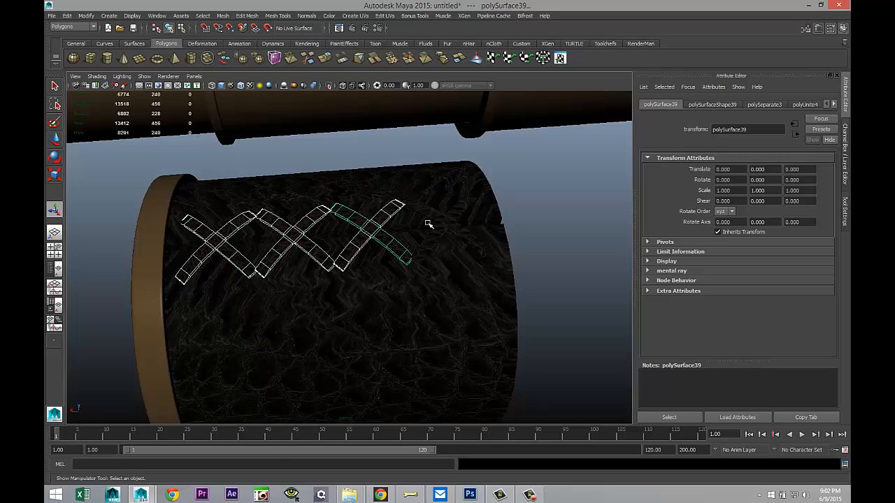
left_click(430, 237, "shift")
left_click(435, 244, "shift")
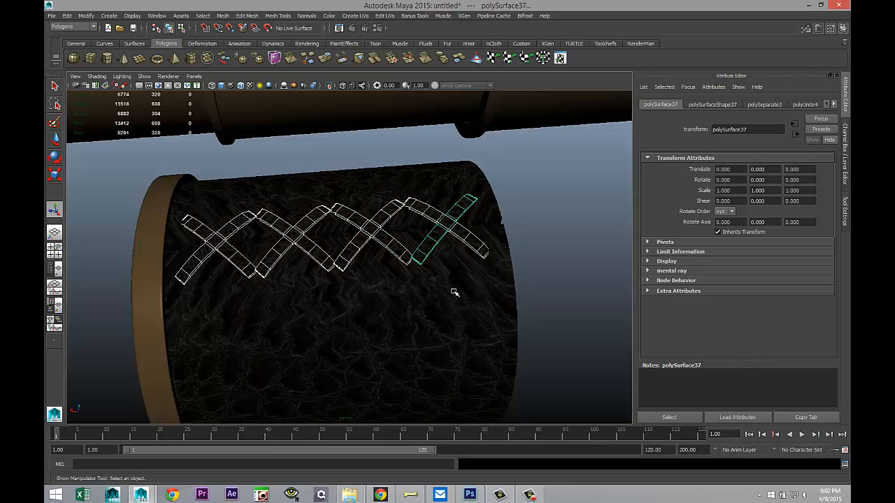
left_click(549, 256)
Separate the grey grip mesh at the telescope's wide end into its cylinder and individual stitch strips.
left_click_drag(543, 273, 412, 337, "alt")
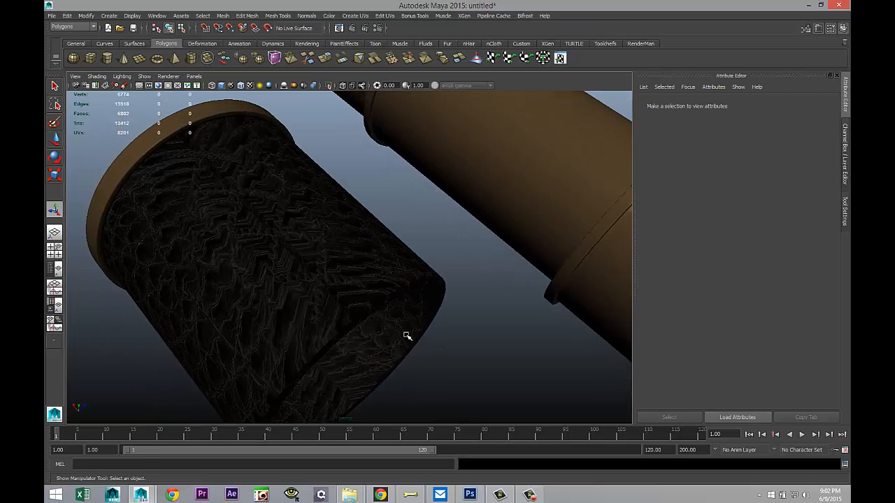
left_click_drag(230, 248, 276, 290, "alt")
scroll(277, 290, "down", 6)
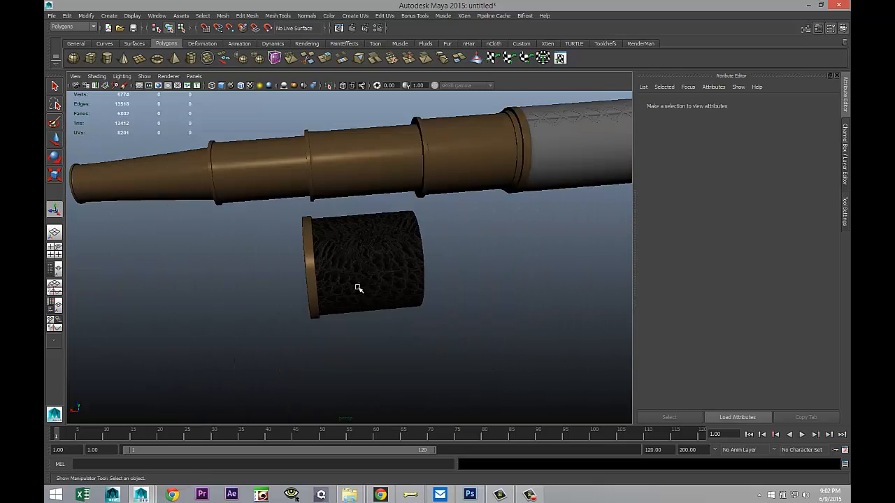
left_click_drag(425, 294, 334, 330, "alt")
scroll(335, 329, "up", 3)
scroll(345, 282, "up", 4)
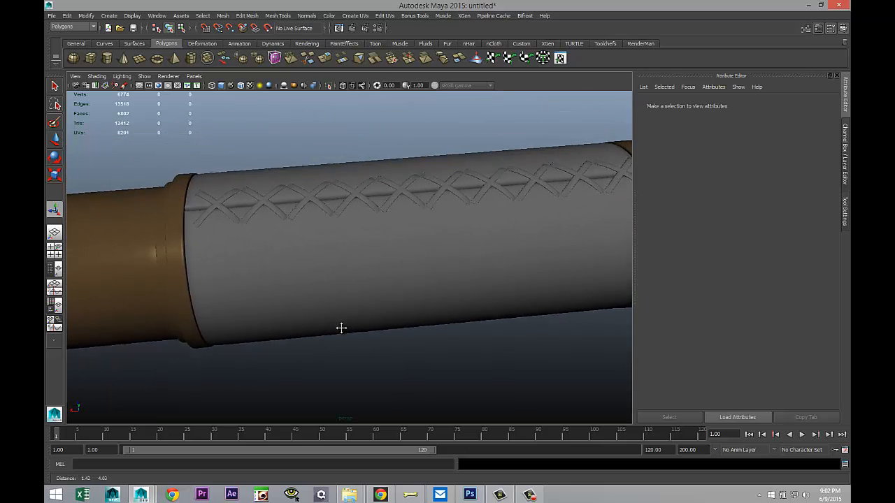
left_click(208, 214)
left_click(223, 16)
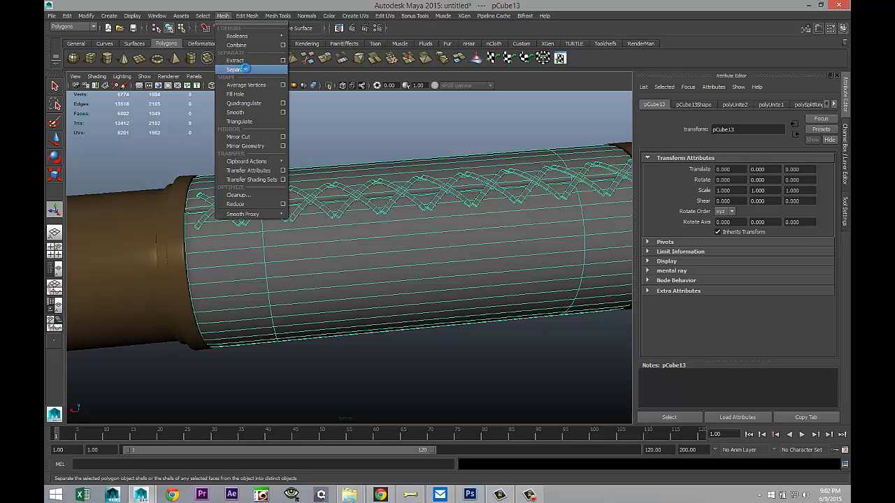
left_click(237, 70)
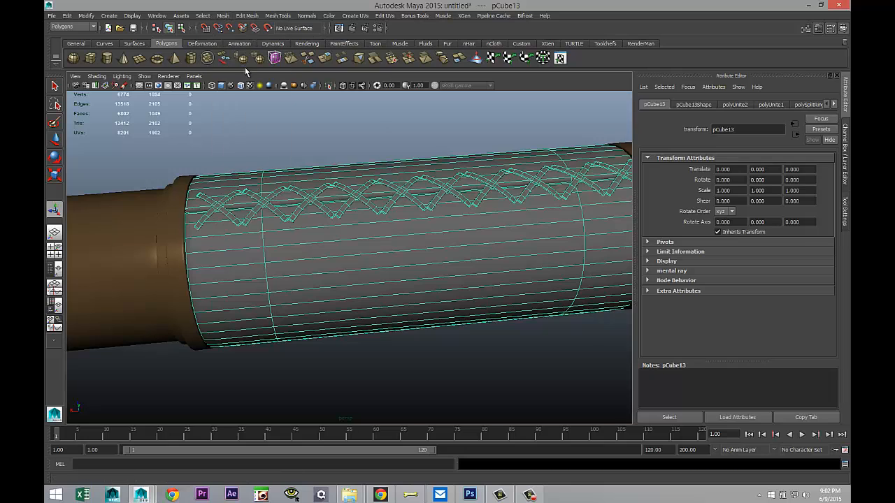
Select all the crossed stitch strips along the grey telescope grip, leaving out the cylinder.
left_click(215, 212)
left_click(268, 207, "shift")
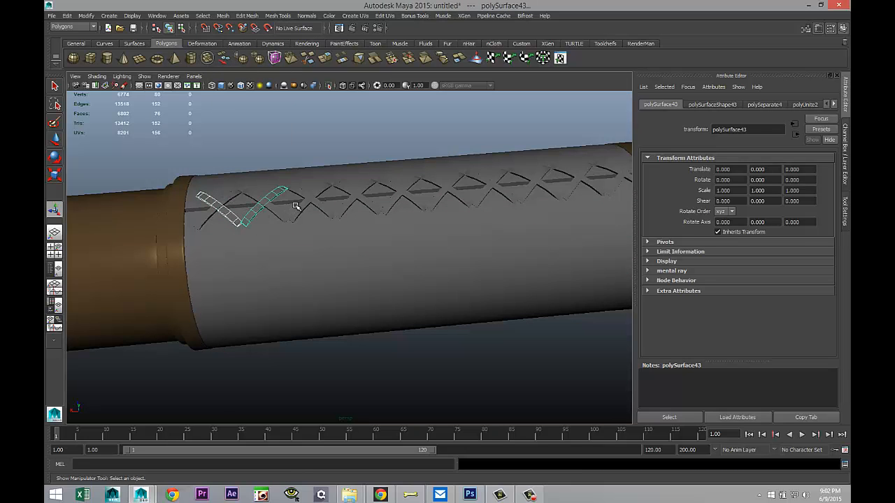
left_click(304, 207, "shift")
left_click(358, 201, "shift")
left_click(402, 196, "shift")
left_click(446, 192, "shift")
left_click(491, 189, "shift")
left_click(534, 188, "shift")
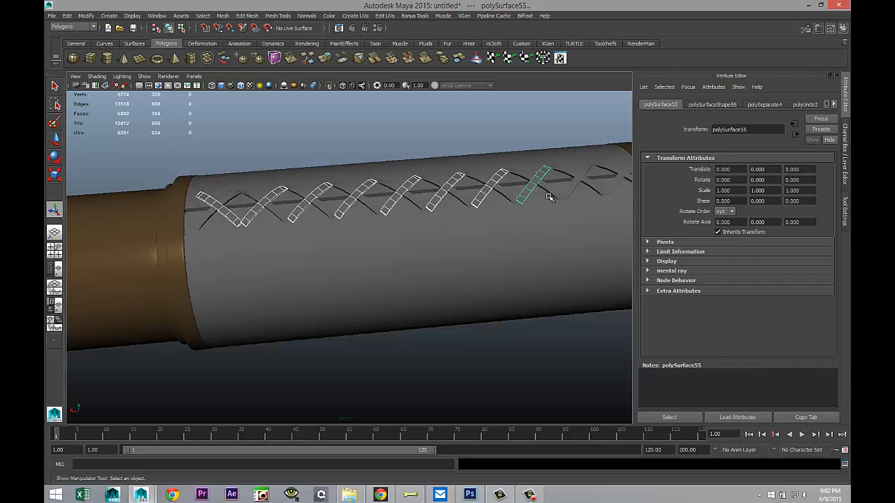
left_click(582, 182, "shift")
left_click(608, 168, "shift")
left_click(614, 185, "shift")
left_click(567, 191, "shift")
left_click(514, 200, "shift")
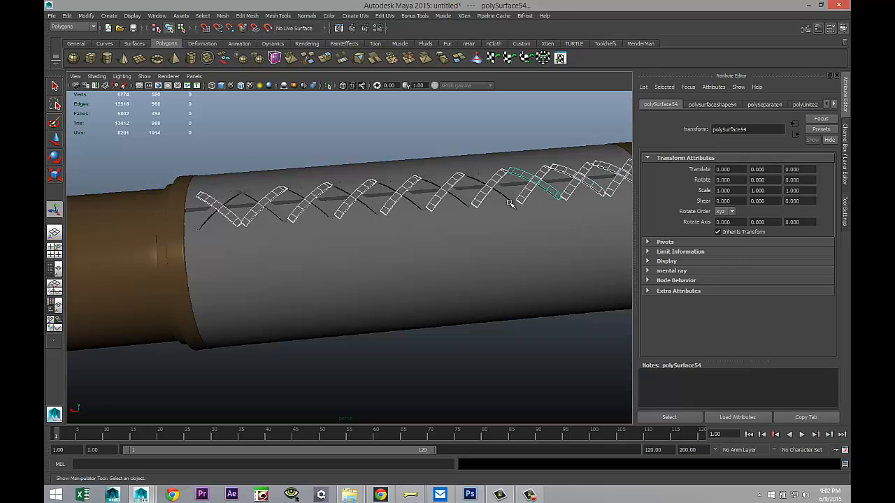
left_click(502, 193, "shift")
left_click(428, 198, "shift")
left_click(386, 207, "shift")
left_click(343, 205, "shift")
left_click(320, 206, "shift")
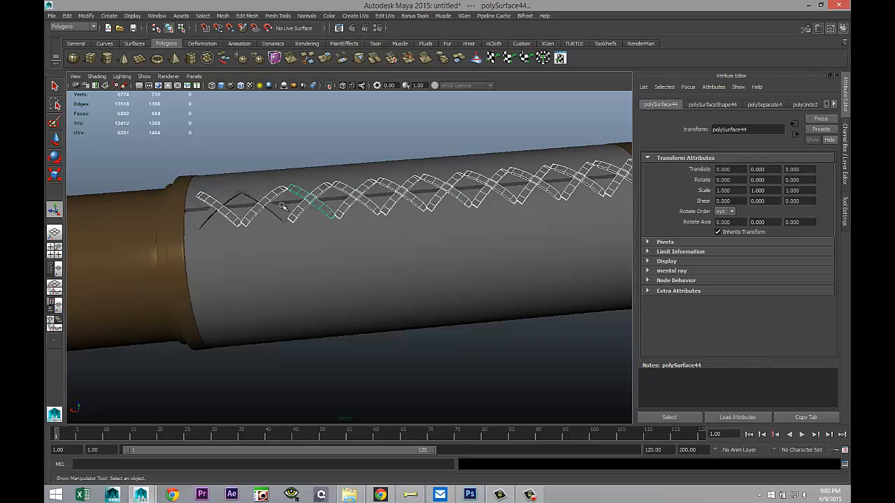
left_click(276, 212, "shift")
left_click(231, 198, "shift")
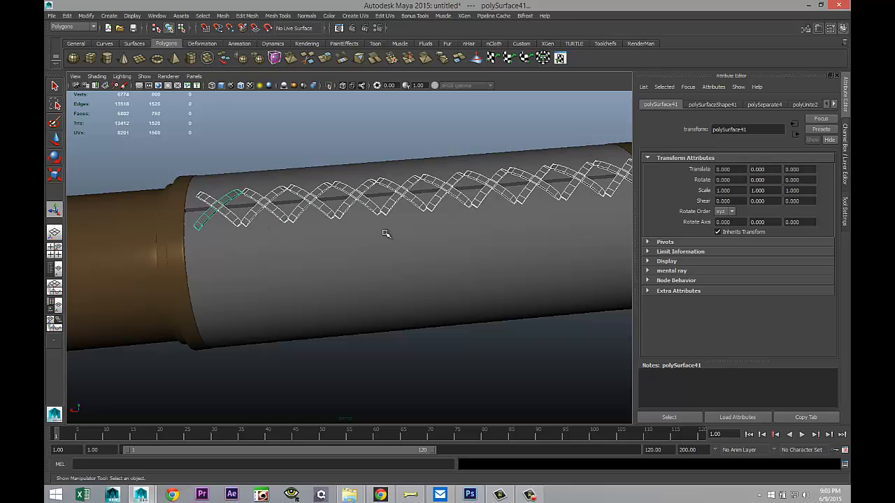
key("f")
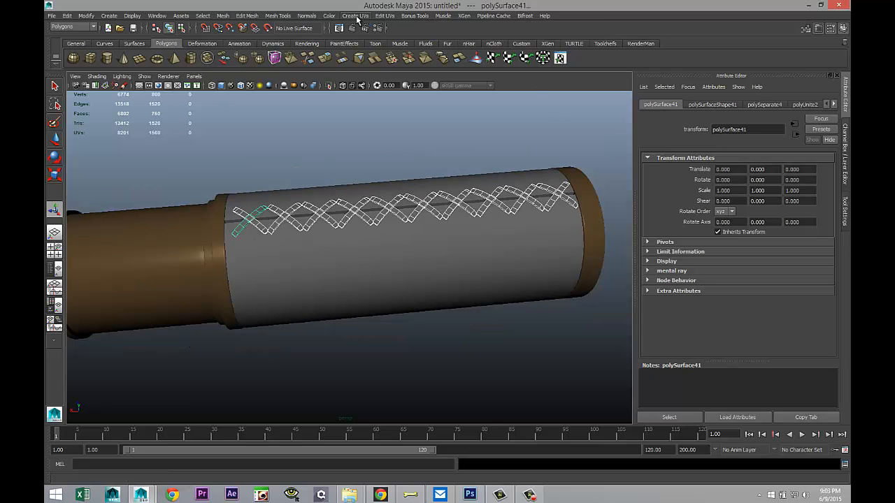
Apply a shared planar UV mapping to the selected grip stitch strips and assign them the existing lambert2 leather material.
left_click(357, 16)
left_click(378, 30)
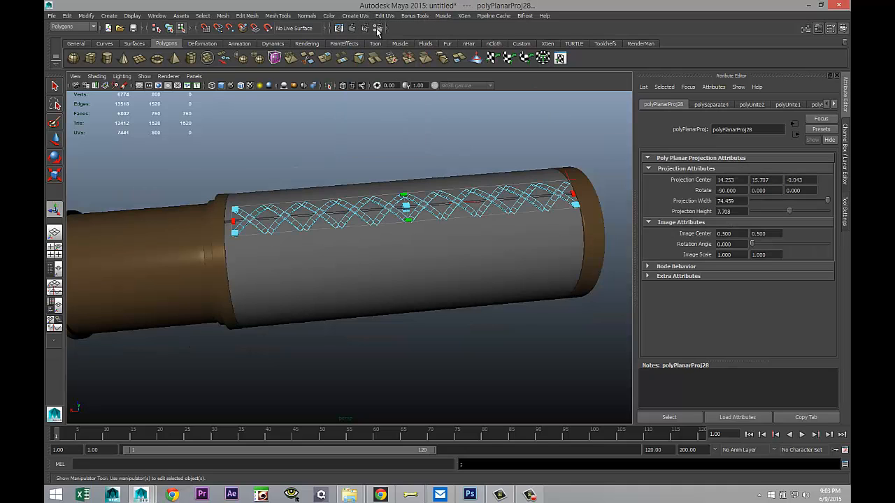
right_click_drag(350, 214, 404, 426)
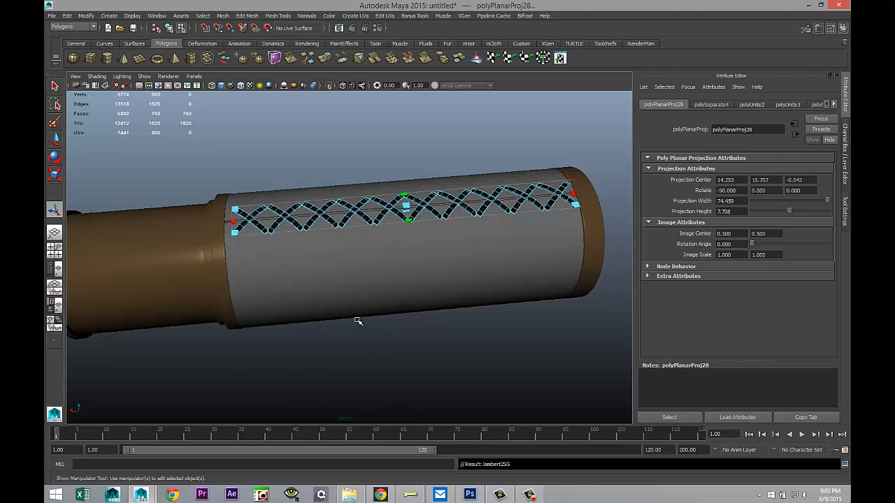
Display the grip's stitch strips in smooth mesh preview.
scroll(356, 318, "up", 7)
middle_click_drag(315, 260, 353, 341, "alt")
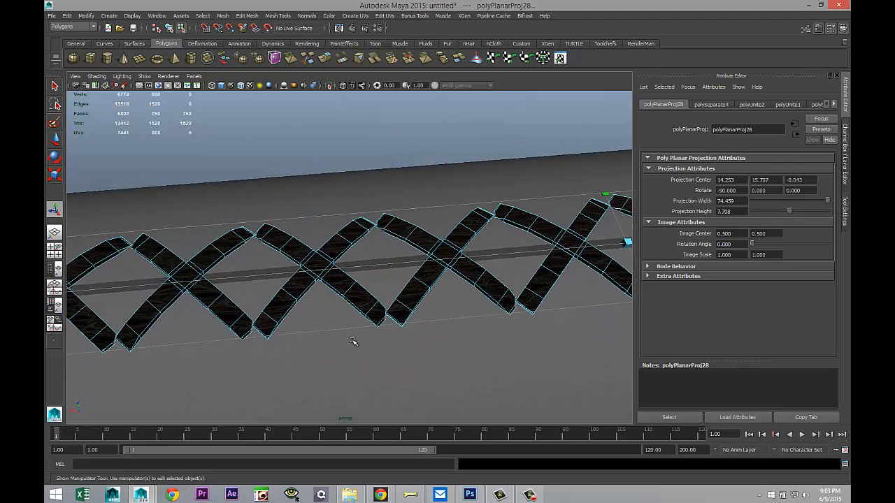
scroll(352, 340, "down", 5)
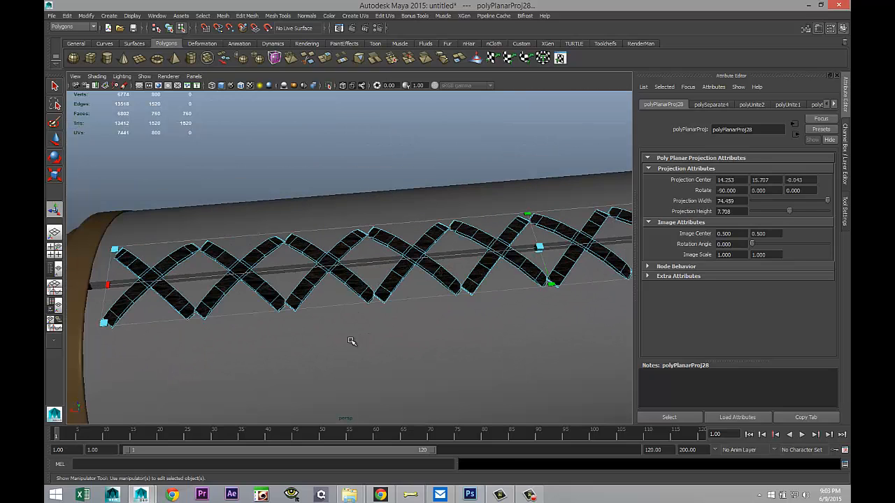
scroll(352, 340, "up", 2)
key("3")
Assign the existing lambert2 leather material to the grey grip cylinder beneath the stitching.
left_click_drag(361, 313, 345, 207, "alt")
left_click(350, 210)
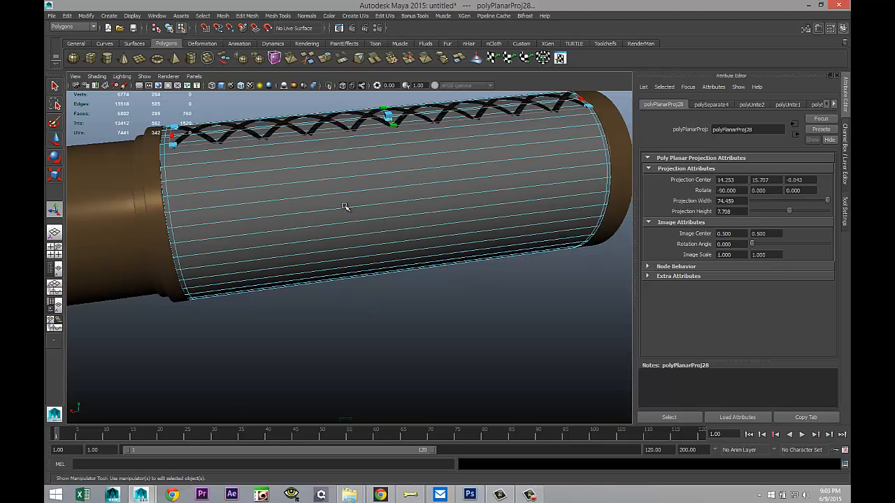
right_click_drag(335, 188, 384, 394)
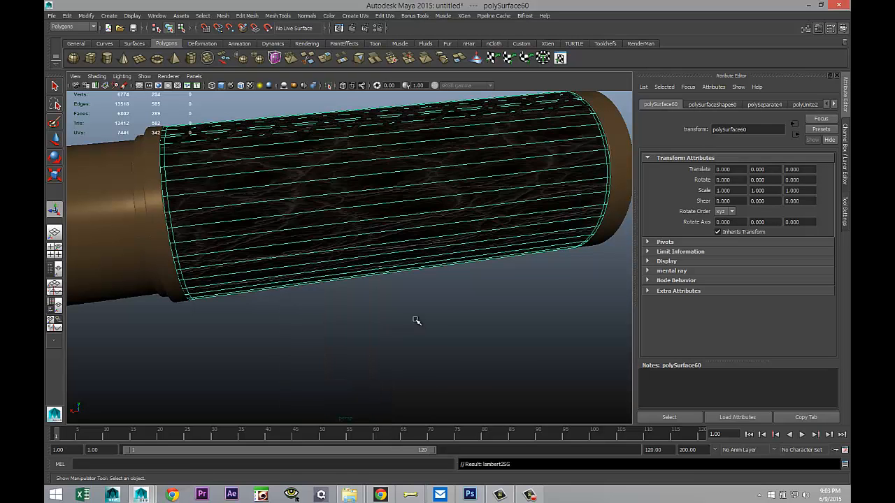
Apply cylindrical UV mapping to the leather grip cylinder.
left_click_drag(459, 306, 450, 321, "alt")
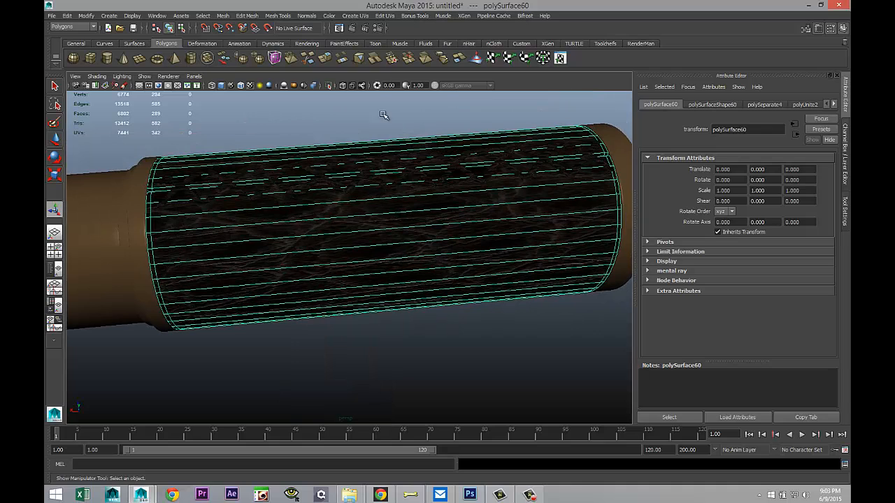
left_click(355, 16)
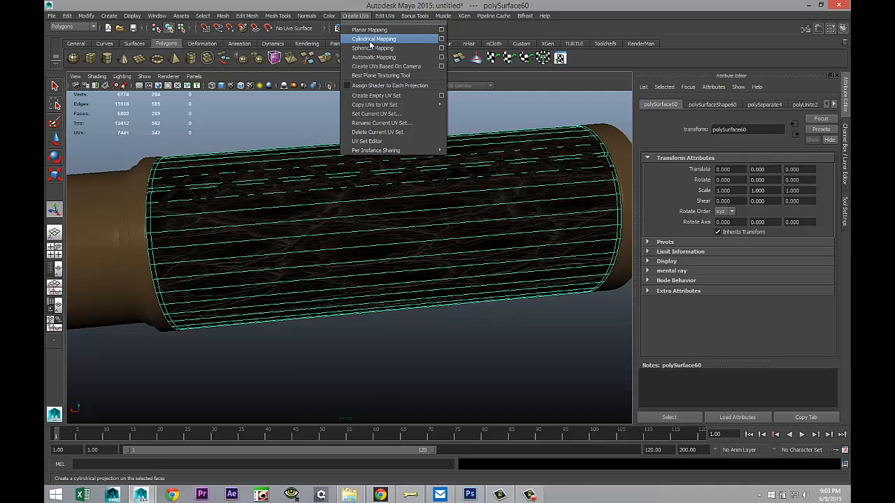
left_click(366, 40)
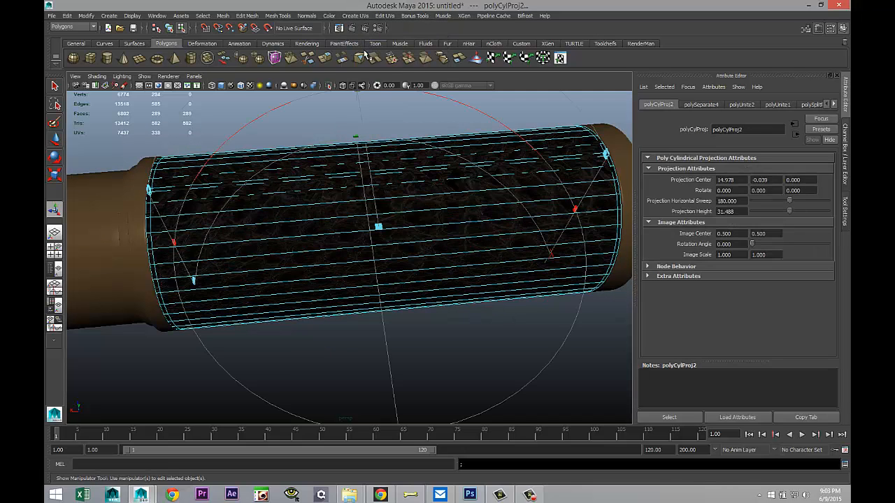
left_click(461, 361)
left_click_drag(461, 359, 396, 338, "alt")
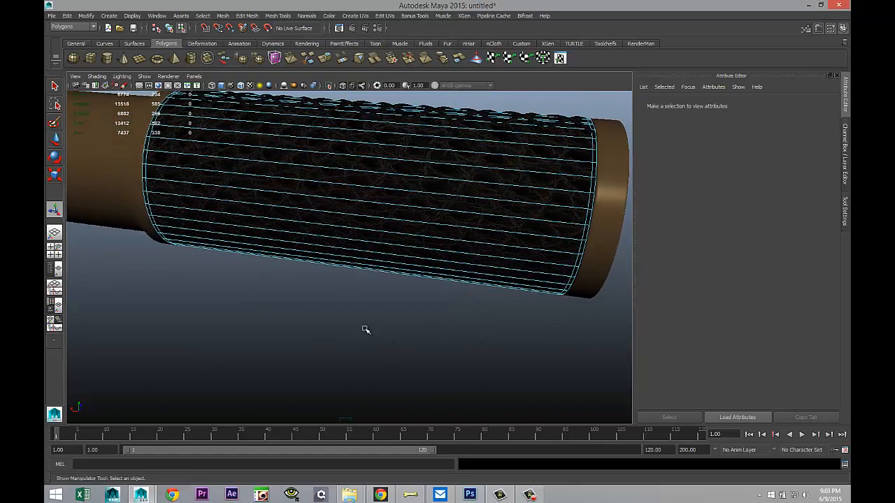
Return to object selection and select the brown end cap of the short leather cylinder.
scroll(365, 329, "down", 5)
mouse_move(330, 326)
left_mouse_down("alt")
mouse_move(350, 309)
mouse_move(314, 317)
mouse_move(312, 333)
mouse_move(319, 329)
left_mouse_up("alt")
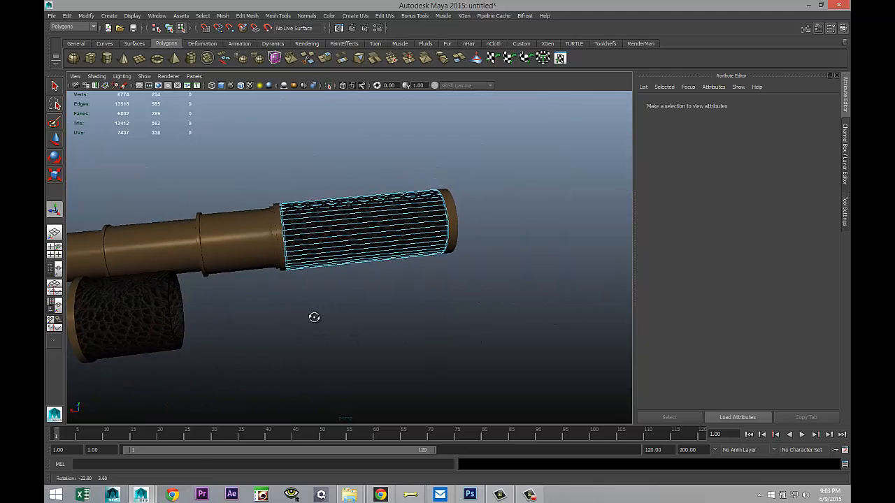
middle_click_drag(319, 329, 367, 318, "alt")
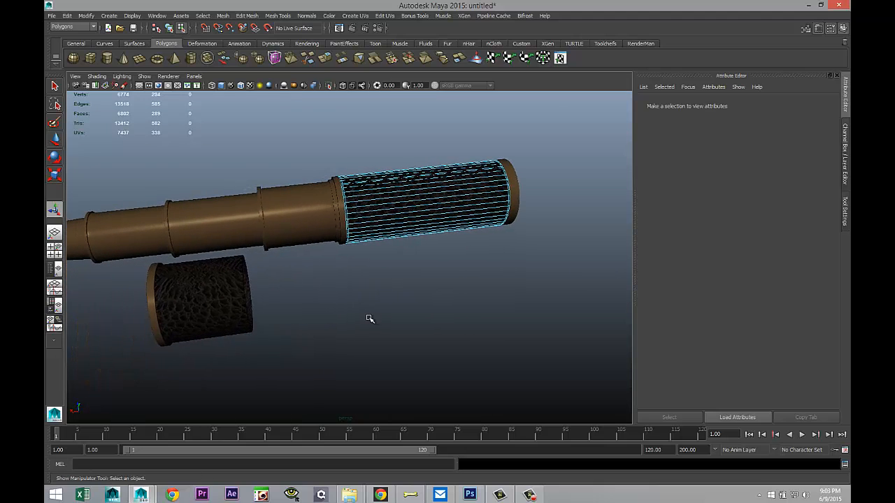
left_click_drag(385, 336, 262, 275, "alt")
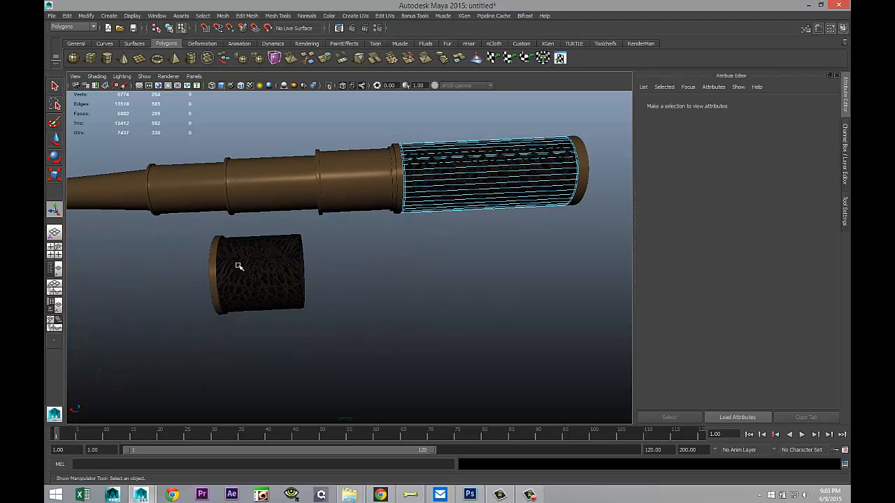
left_click_drag(160, 235, 375, 318)
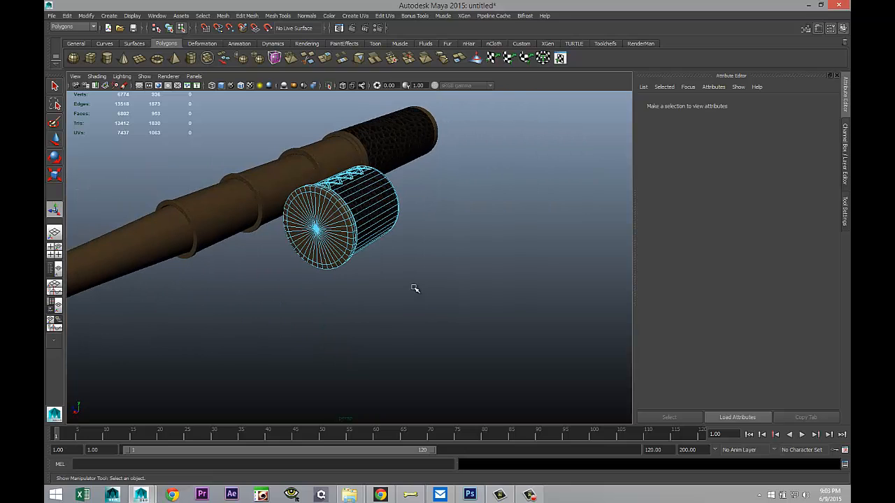
scroll(411, 288, "up", 2)
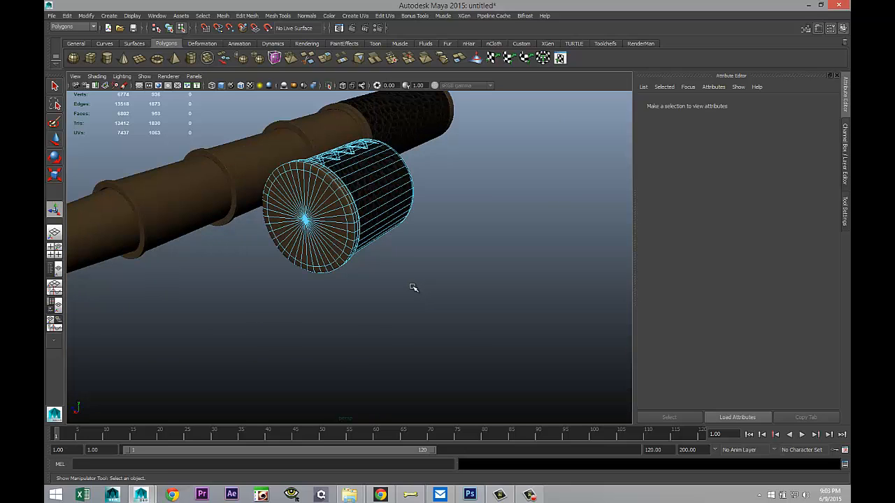
left_click(326, 209)
right_click_drag(326, 207, 353, 198)
left_click(331, 202)
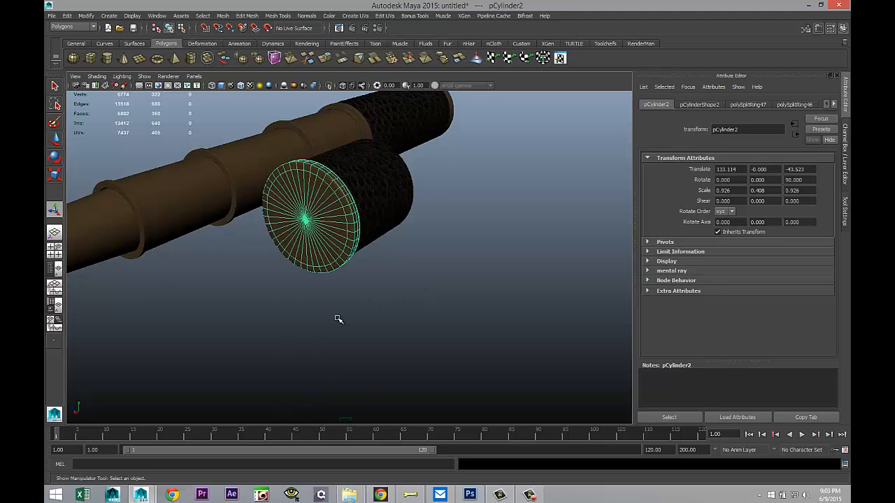
Select every second wedge face around the flat front of the short leather cylinder's brown end cap.
scroll(330, 315, "up", 2)
middle_click_drag(266, 295, 310, 305, "alt")
scroll(316, 299, "up", 2)
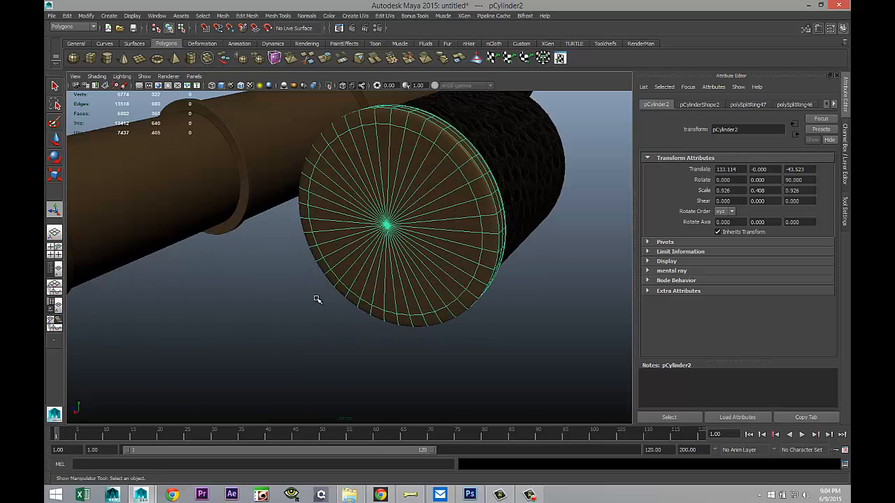
right_click_drag(420, 152, 418, 156)
left_click(418, 157)
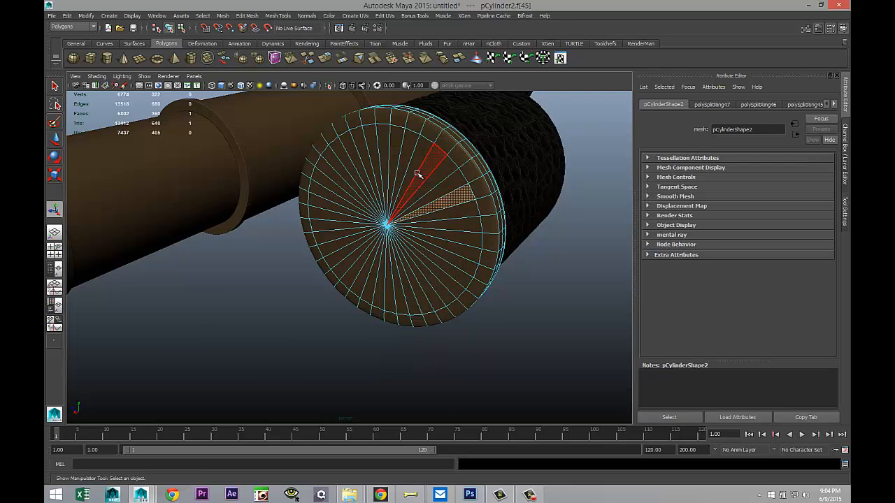
left_click(454, 185)
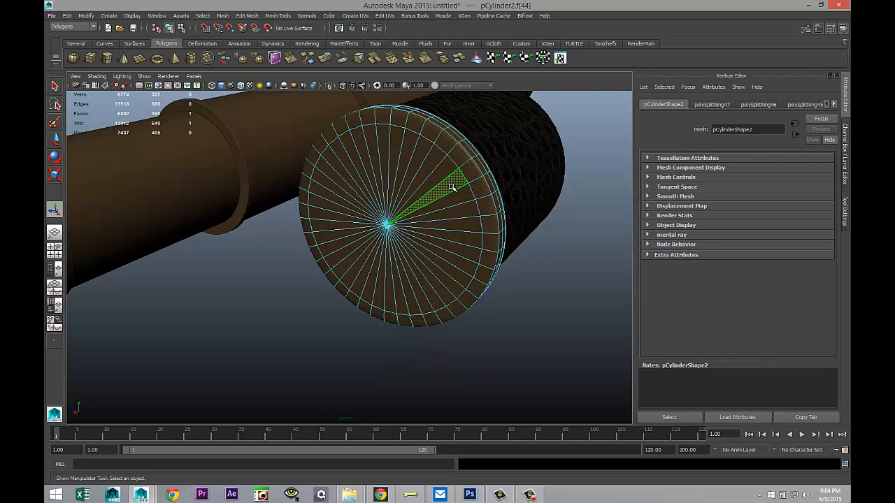
left_click(442, 172, "shift")
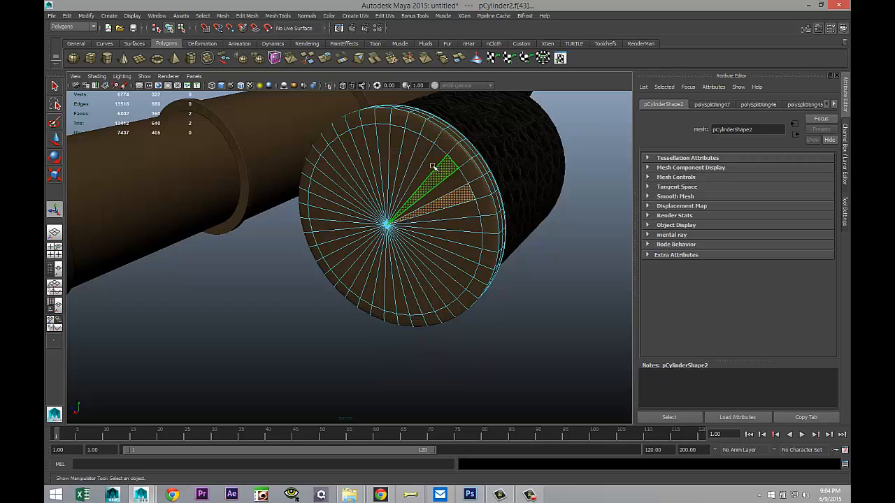
left_click(417, 151, "shift")
left_click(397, 143, "shift")
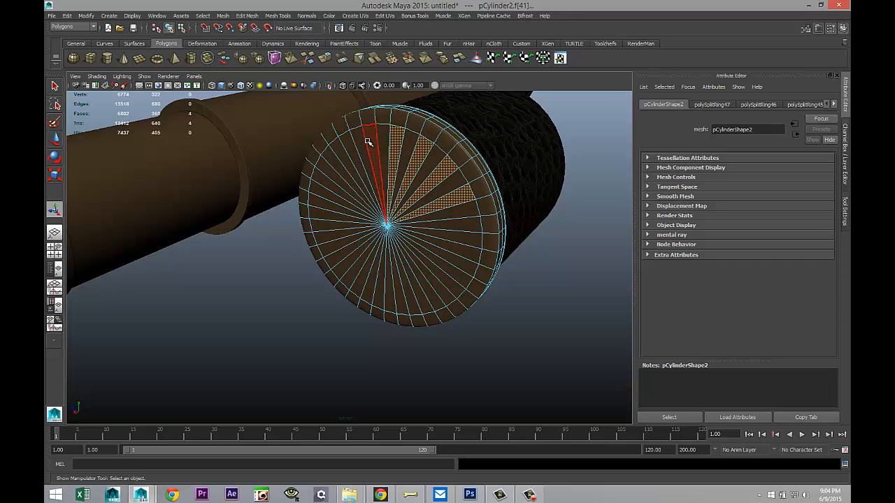
left_click(369, 141, "shift")
left_click(346, 148, "shift")
left_click(336, 165, "shift")
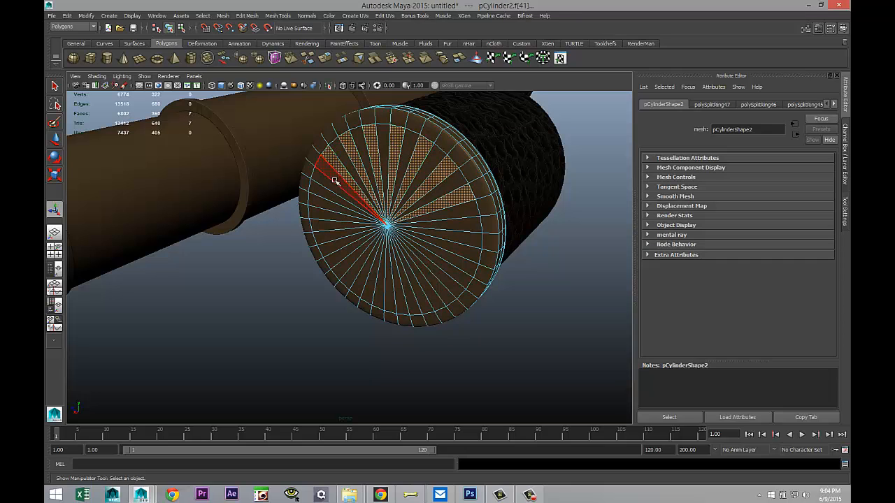
left_click(333, 183, "shift")
left_click(320, 202, "shift")
left_click(324, 222, "shift")
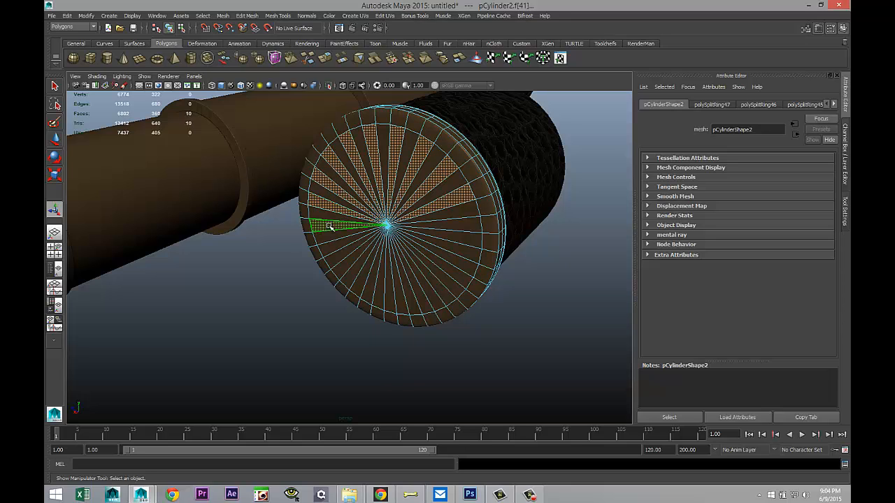
left_click(332, 245, "shift")
left_click(338, 267, "shift")
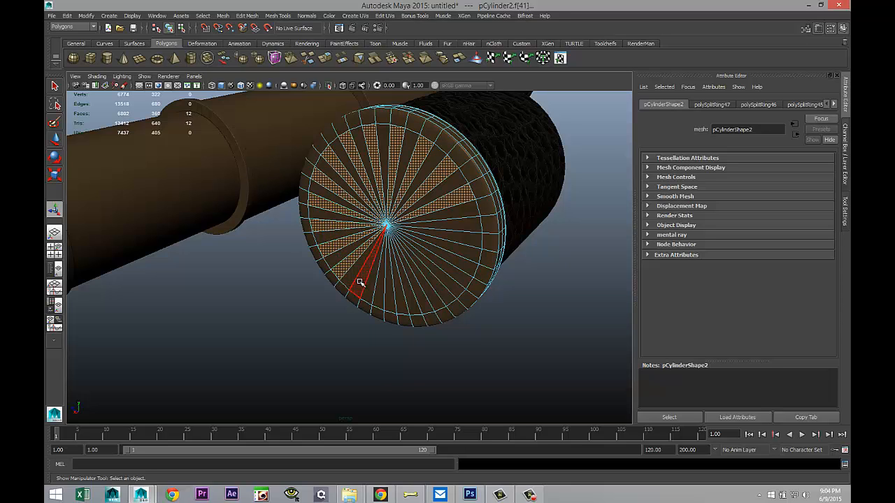
left_click(364, 286, "shift")
left_click(379, 301, "shift")
left_click(401, 309, "shift")
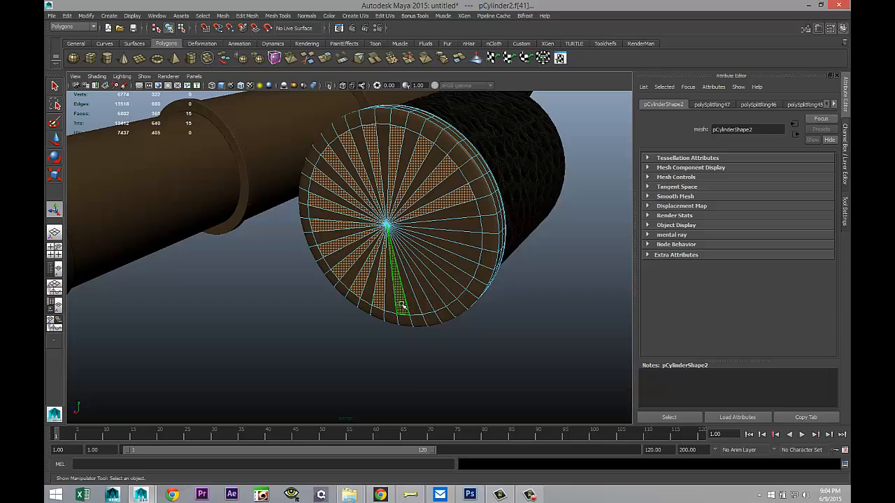
left_click(421, 308, "shift")
left_click(447, 299, "shift")
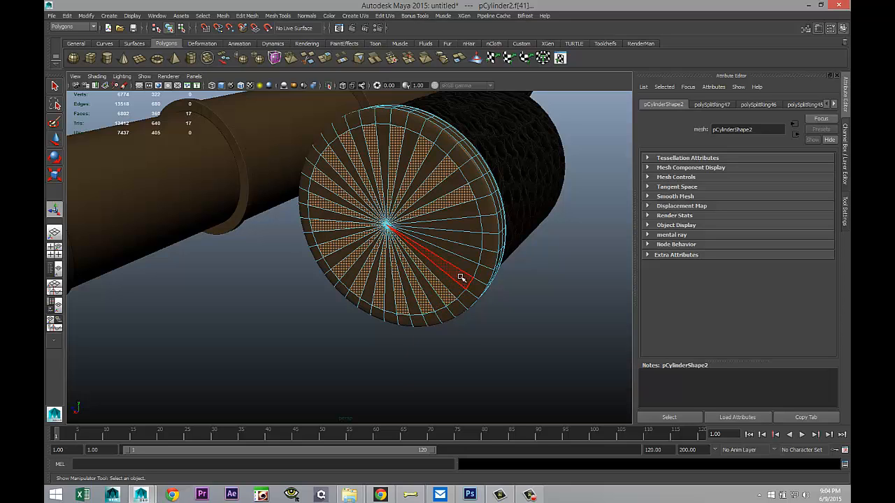
left_click(463, 272, "shift")
left_click(467, 255, "shift")
left_click(468, 227, "shift")
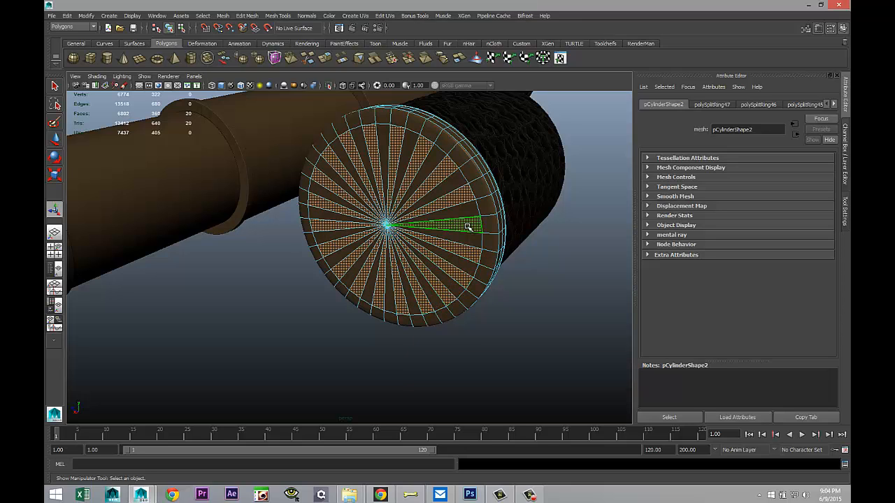
Extrude the selected wedge faces of the end cap with a thickness of 1.4.
left_click(247, 16)
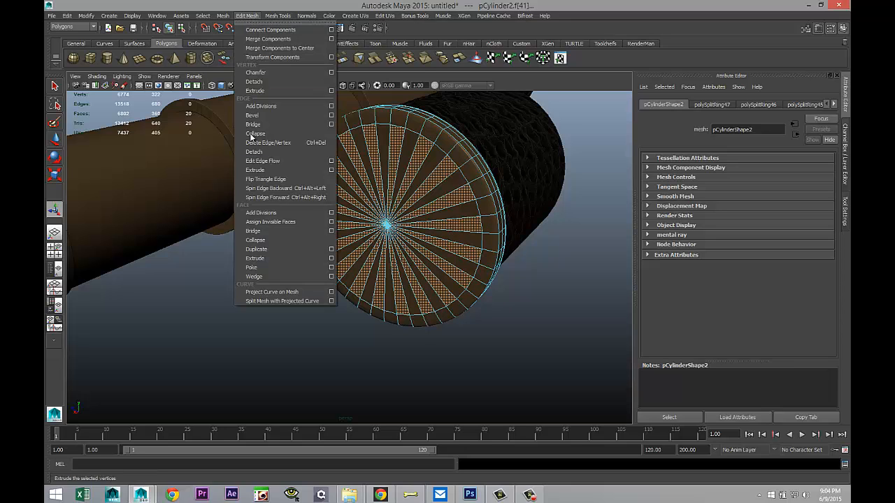
left_click(268, 259)
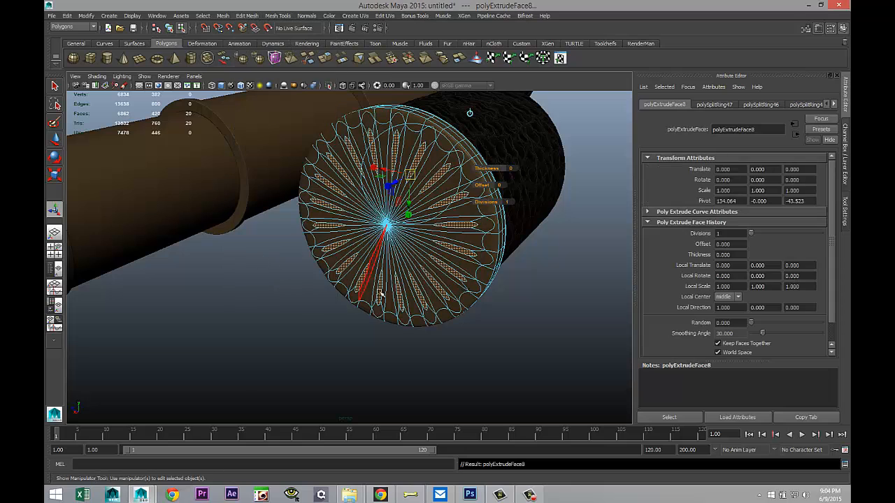
left_click_drag(491, 169, 497, 170)
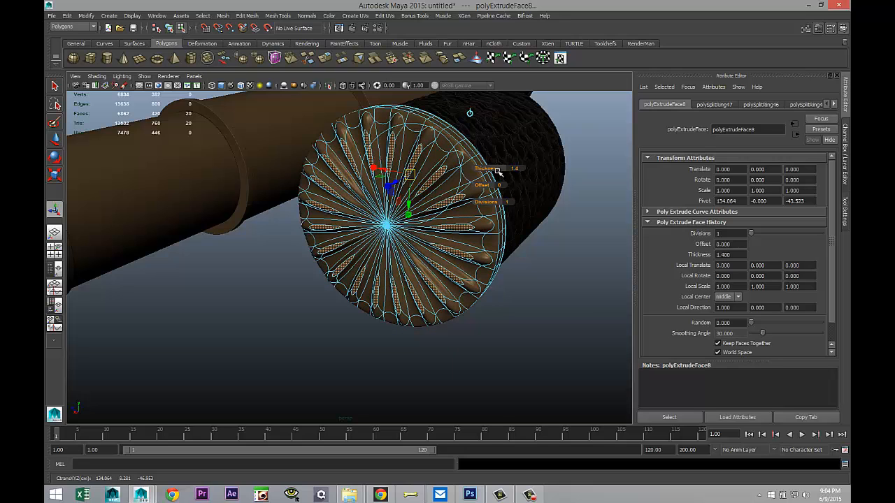
left_click(513, 315)
Inspect the extruded end cap, return it to object selection and clear the selection.
scroll(513, 315, "down", 3)
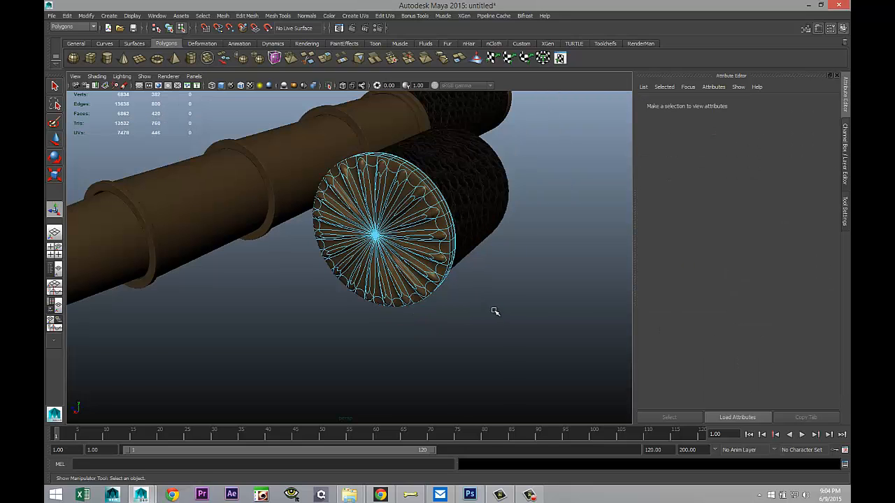
left_click_drag(453, 328, 468, 318, "alt")
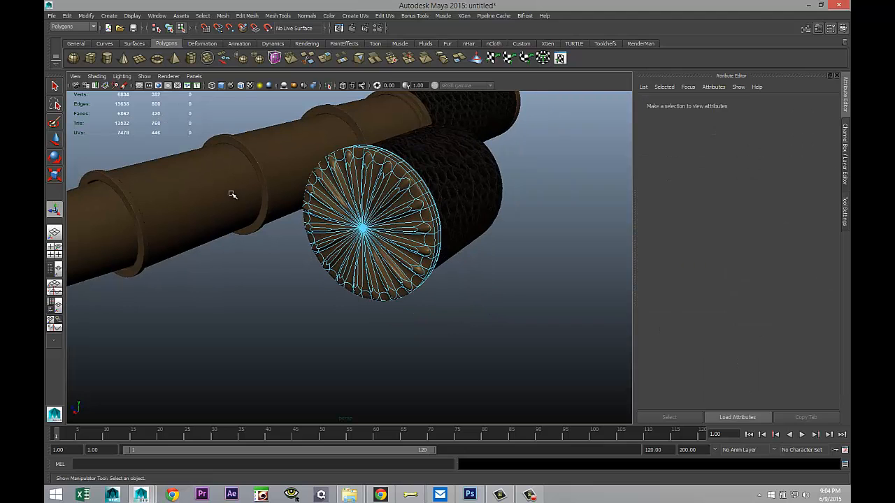
scroll(348, 320, "up", 3)
scroll(388, 339, "down", 3)
left_click_drag(446, 332, 330, 308, "alt")
right_click_drag(305, 276, 346, 264)
left_click(361, 282)
scroll(364, 288, "down", 3)
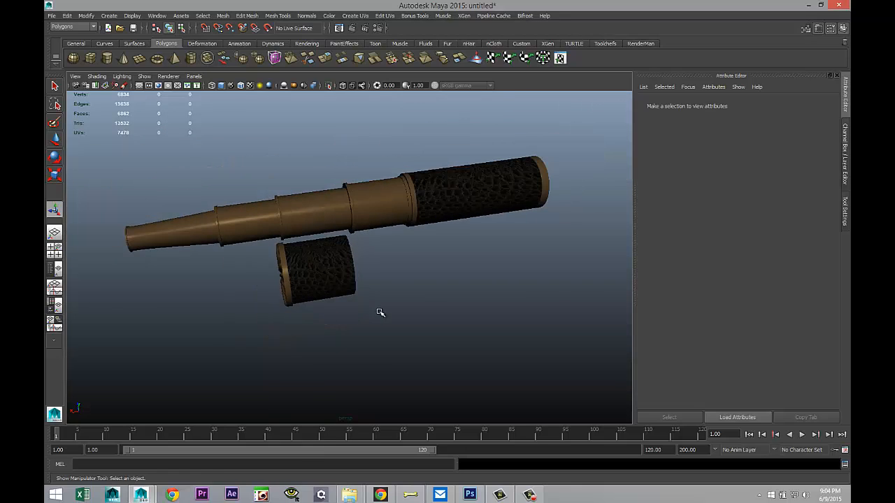
Group all parts of the short leather cylinder and centre the group's pivot.
left_click_drag(379, 313, 359, 337, "alt")
left_click_drag(209, 277, 388, 369)
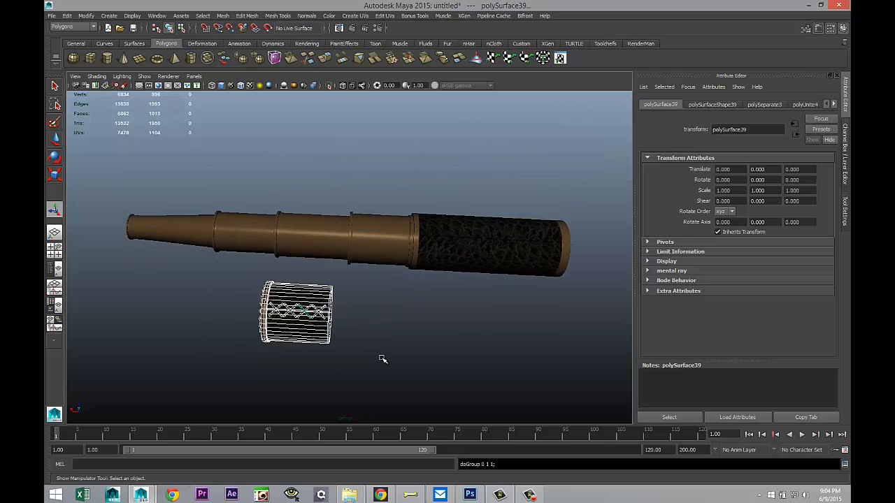
key("ctrl+g")
scroll(395, 349, "down", 2)
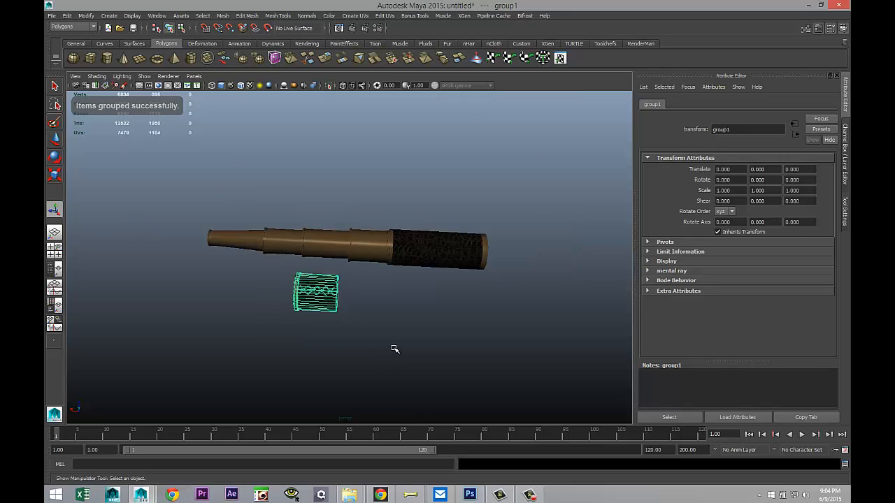
scroll(395, 349, "up", 2)
left_click(85, 16)
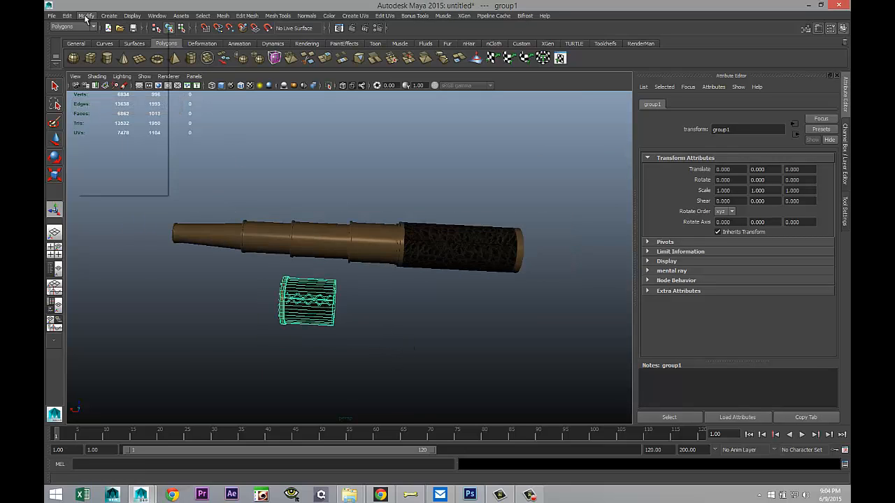
left_click(123, 106)
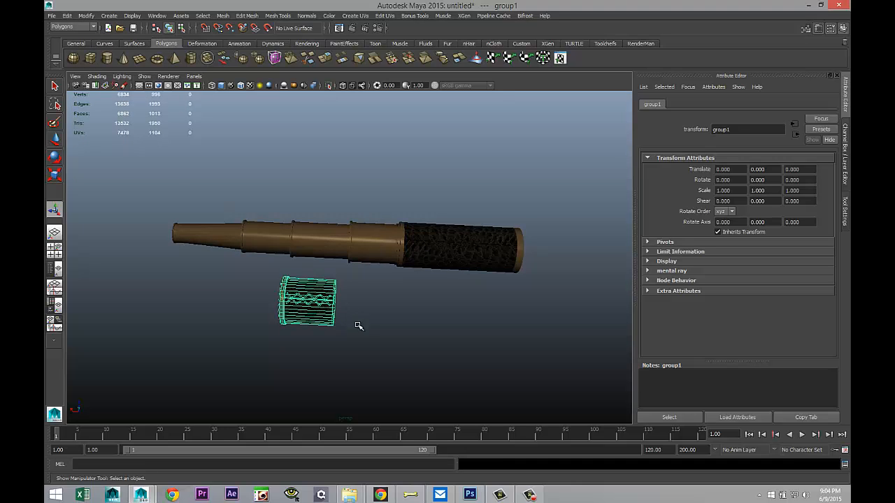
Move the short cylinder's group along X to about -106.6 beside the grip and set its Z rotation to 90.
key("w")
left_click_drag(263, 301, 513, 307)
key("e")
left_click(804, 180)
type("90")
key("Return")
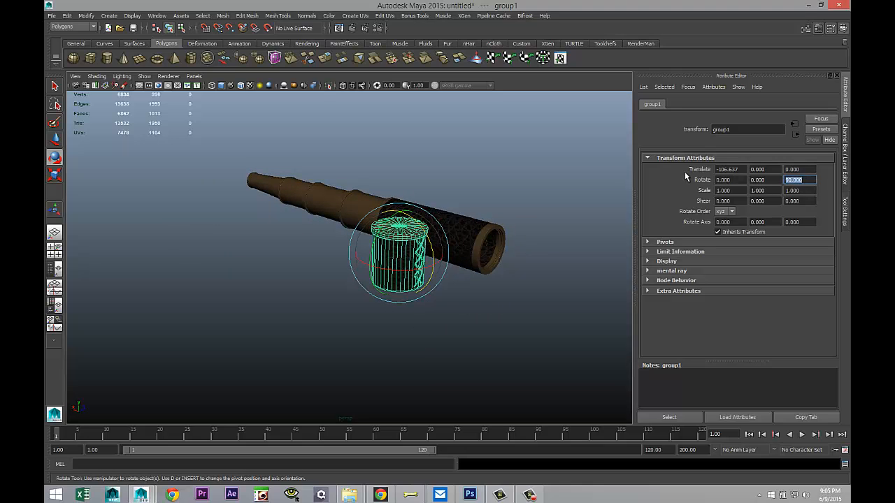
Group the telescope's parts without the short cylinder and rotate the group about -14.5 degrees around Y.
left_click_drag(459, 302, 434, 331, "alt")
scroll(413, 332, "down", 3)
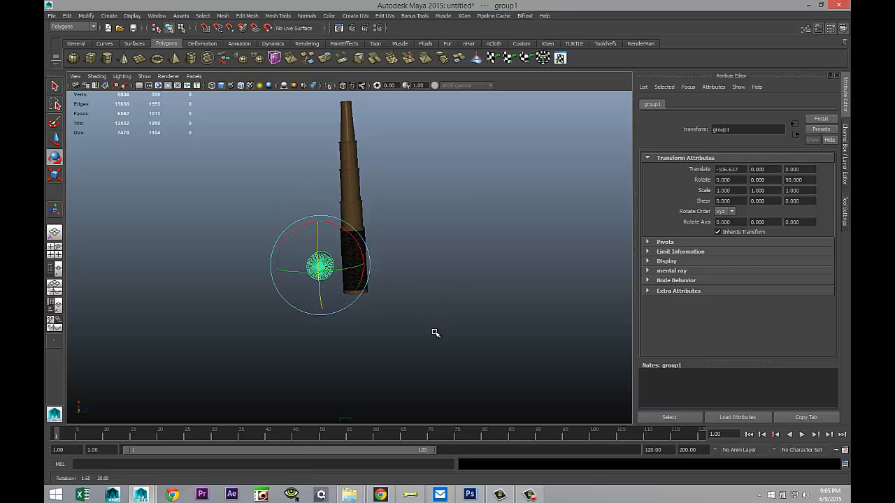
left_click_drag(351, 120, 402, 309)
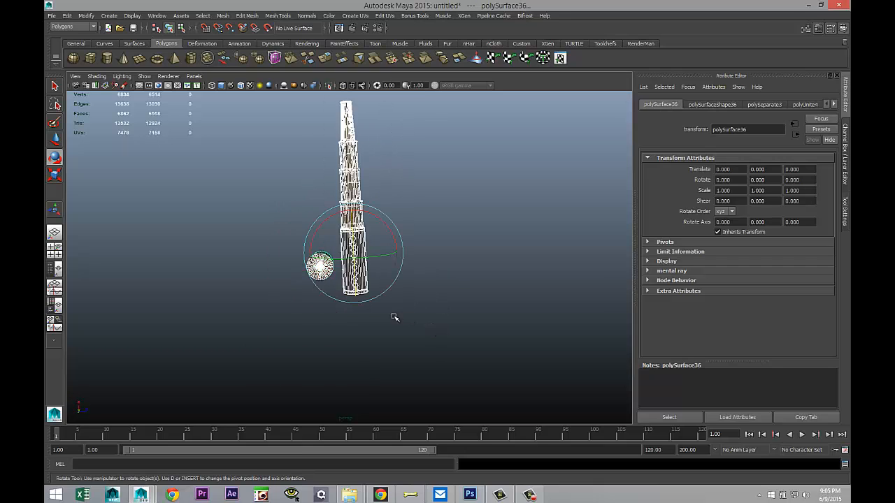
left_click_drag(292, 232, 331, 312)
left_click_drag(445, 320, 439, 270, "alt")
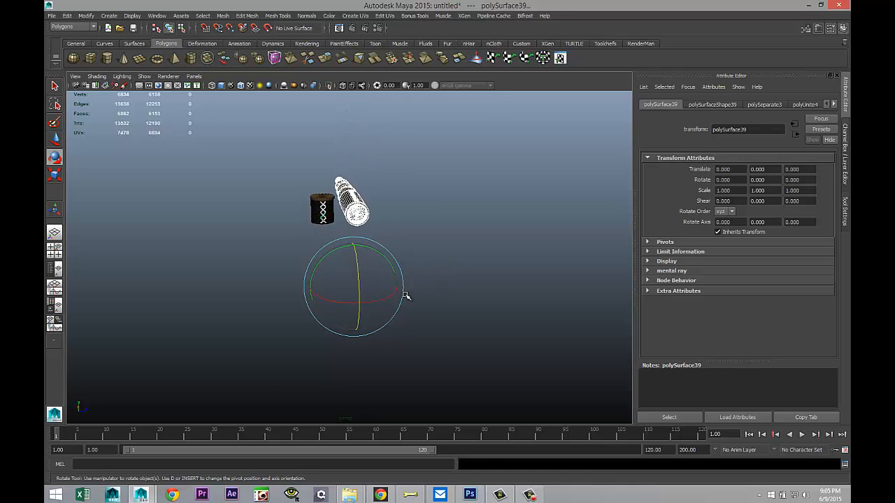
key("ctrl+g")
left_click_drag(391, 216, 381, 255)
left_click_drag(252, 321, 283, 318, "alt")
Create a polygon plane under both objects and enlarge it to a scale of about 9.2 in X and 9.0 in Z.
left_click(139, 58)
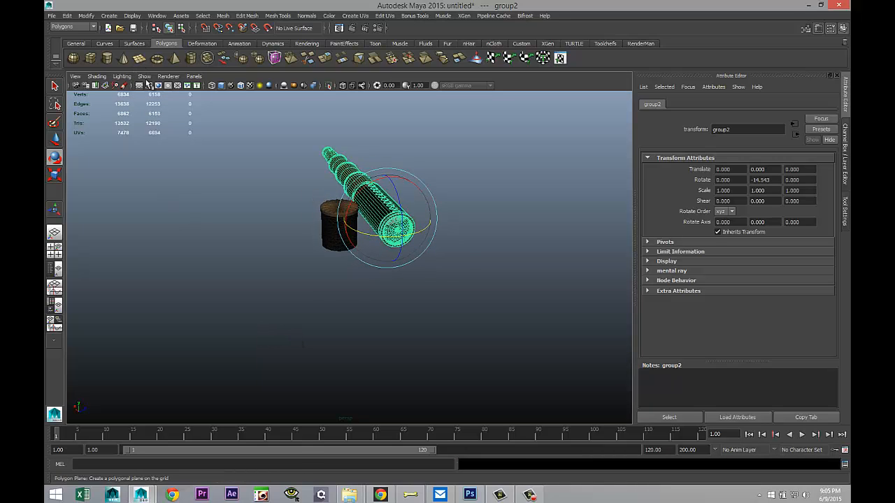
scroll(186, 245, "down", 4)
left_click_drag(172, 183, 543, 292)
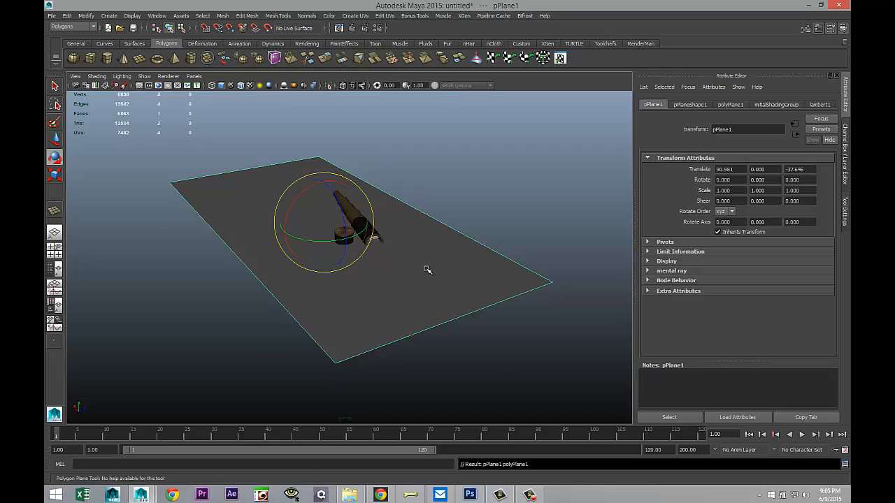
key("r")
left_click_drag(376, 218, 593, 196)
mouse_move(310, 211)
left_mouse_down()
mouse_move(295, 198)
mouse_move(301, 207)
left_mouse_up()
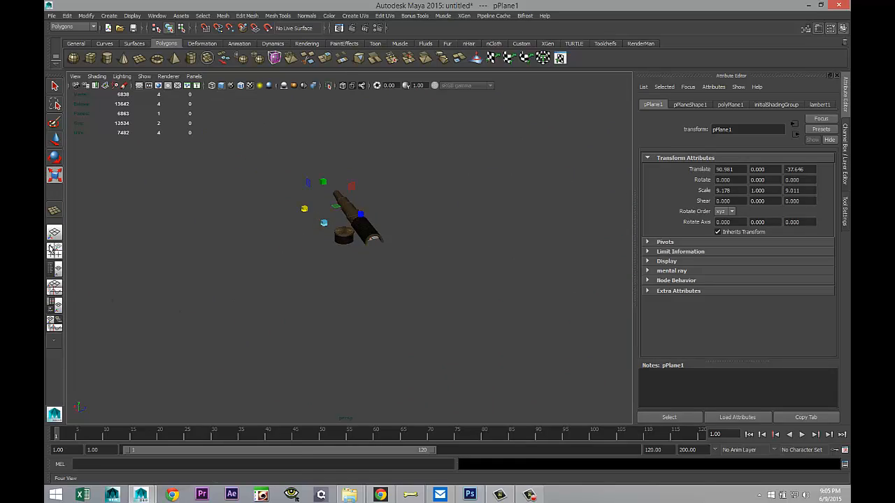
Select all objects in an orthographic view and raise them about 19 units along Y, returning to the perspective view.
left_click(54, 249)
key("space")
scroll(342, 322, "down", 10)
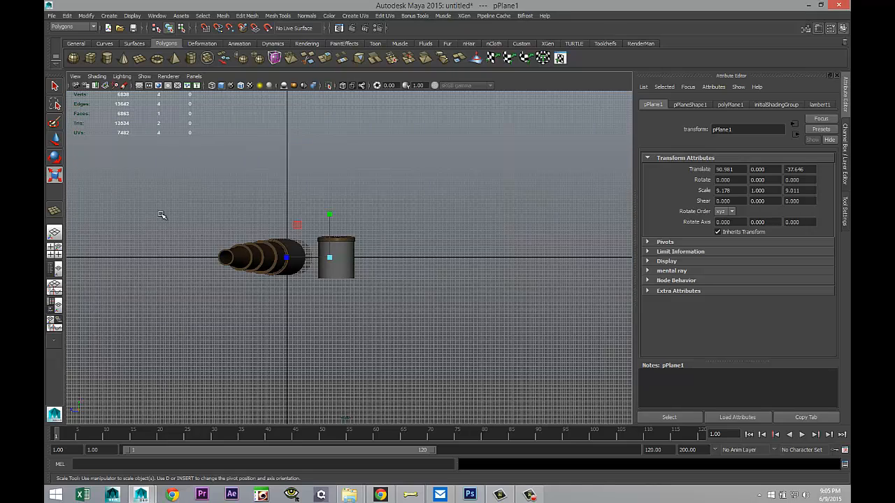
left_click_drag(162, 215, 422, 343)
key("w")
left_click_drag(330, 212, 329, 189)
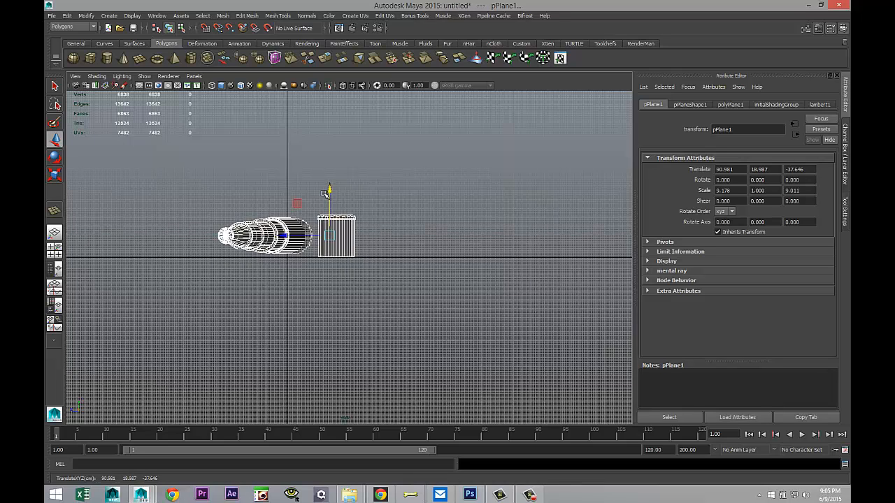
left_click(58, 256)
key("space")
scroll(432, 255, "up", 2)
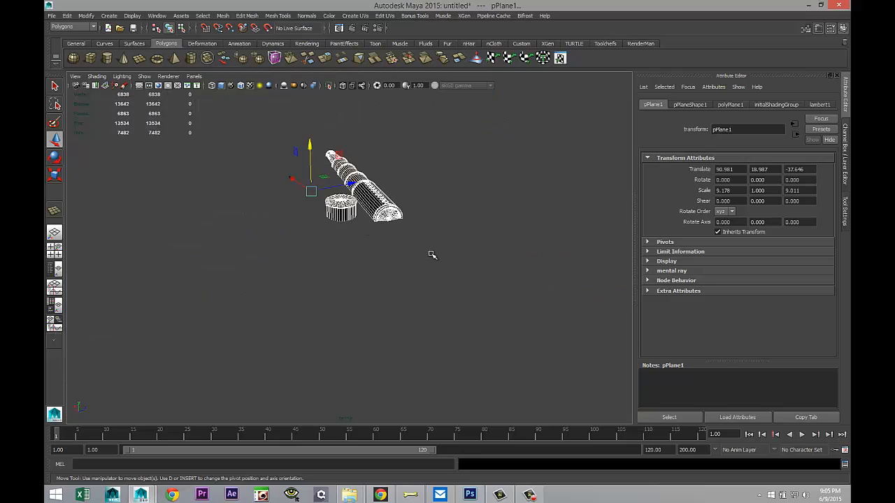
Display the scene with textures and set the ground plane's X, Y and Z translation to 0.
left_click_drag(381, 277, 417, 315, "alt")
scroll(422, 311, "down", 2)
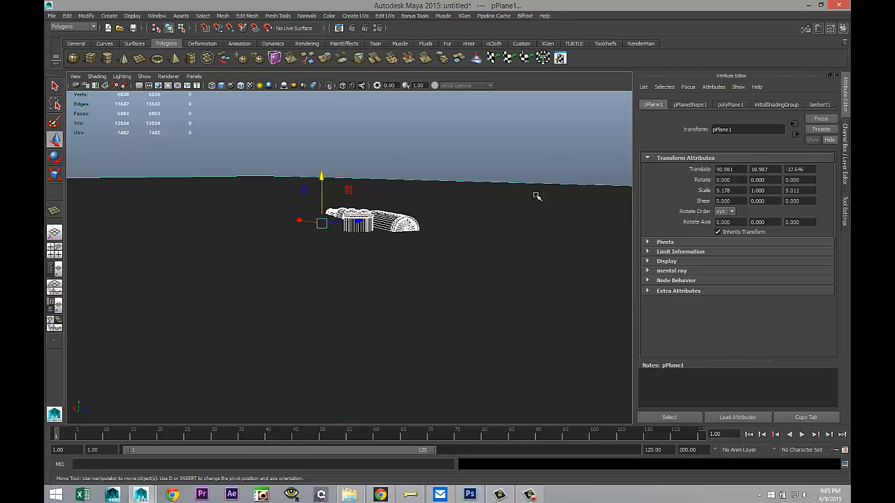
key("6")
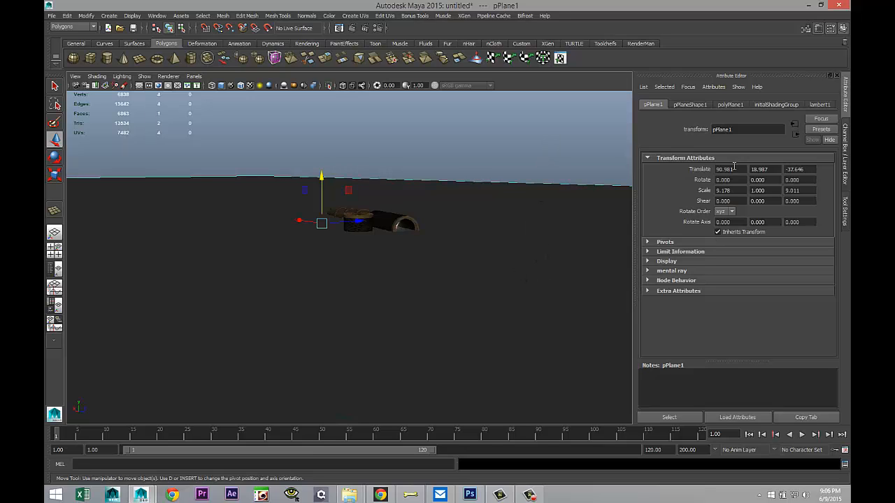
left_click_drag(741, 169, 714, 170)
left_click(808, 171)
type("0")
key("Return")
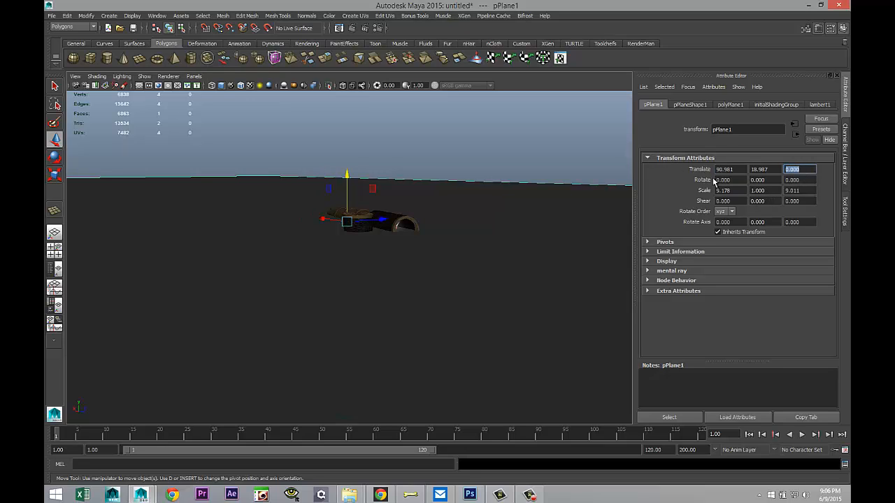
left_click_drag(745, 170, 643, 165)
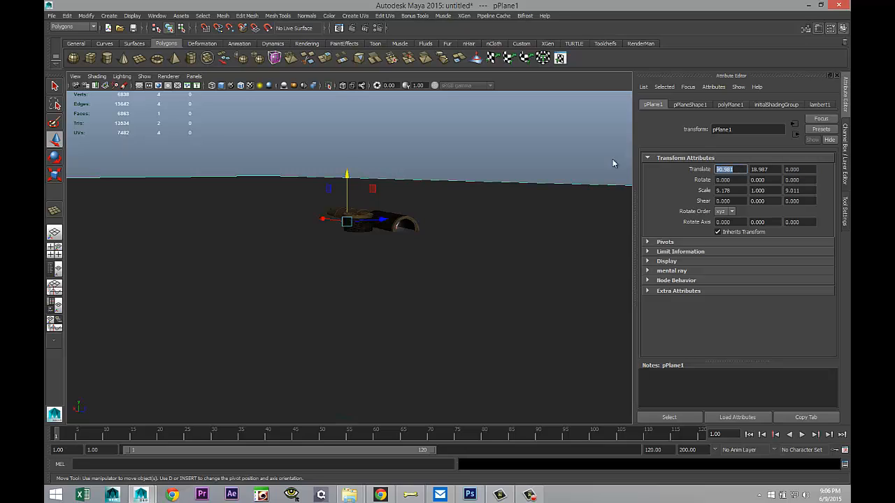
type("0")
key("Return")
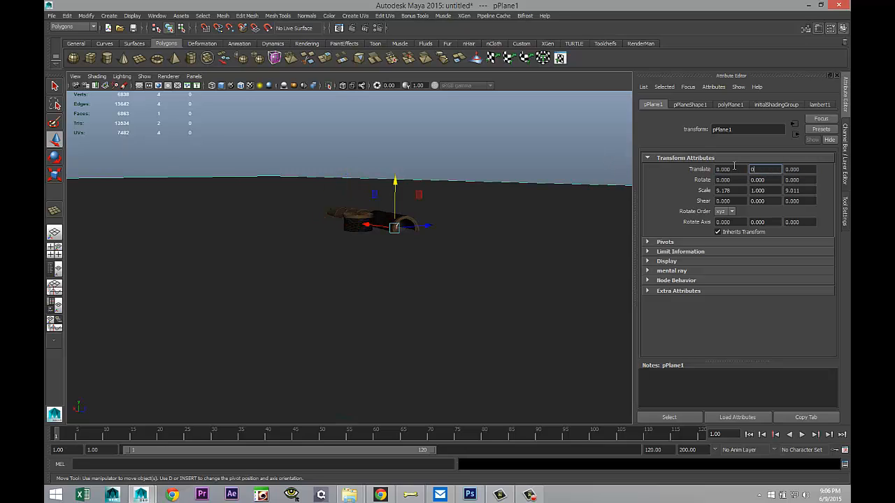
left_click(503, 139)
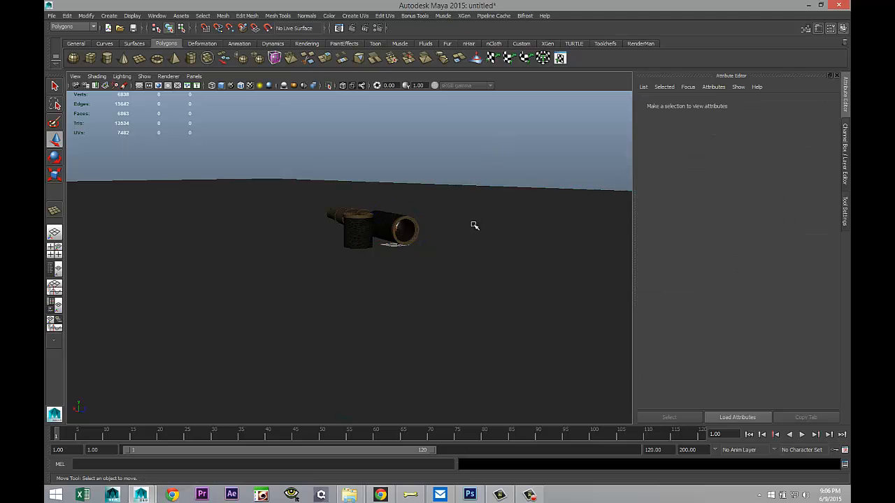
Try to lower the telescope together with the ground plane about 2.1 units along Y in an orthographic view.
right_click_drag(456, 262, 416, 283, "alt")
left_click_drag(384, 318, 429, 317, "alt")
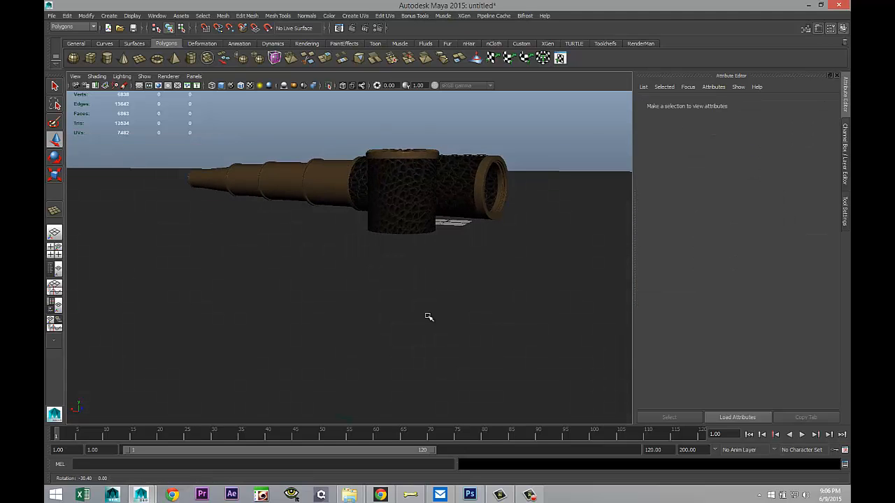
left_click(54, 250)
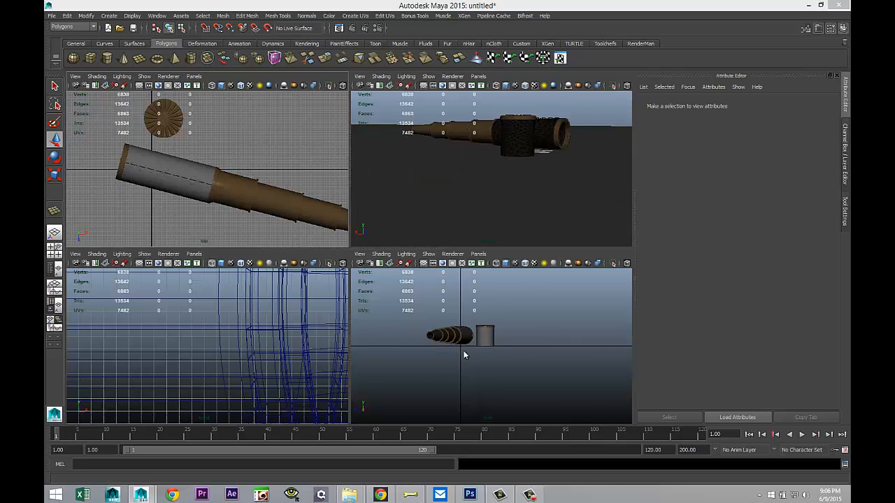
key("space")
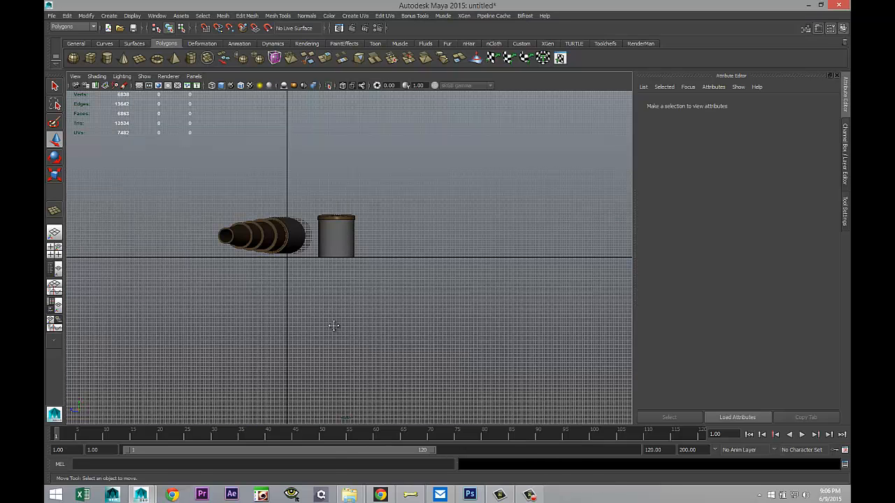
middle_click_drag(334, 325, 407, 340, "alt")
left_click_drag(258, 207, 386, 307)
left_click_drag(359, 224, 360, 226)
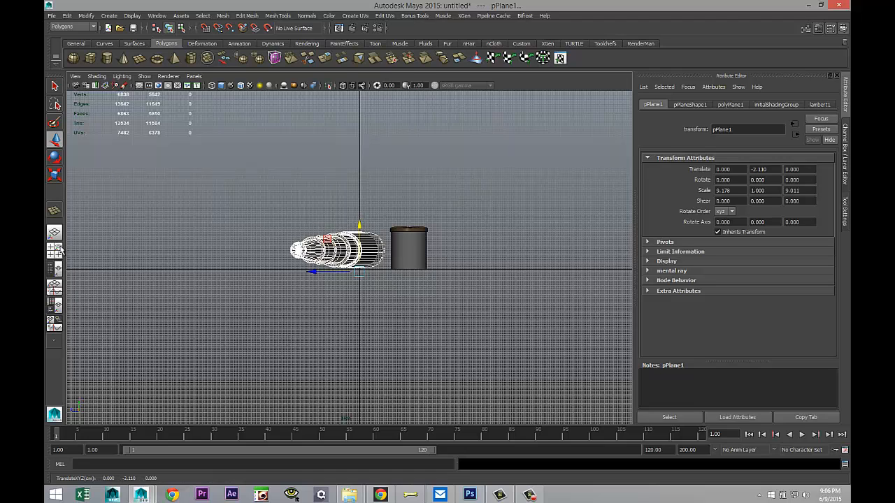
left_click(54, 250)
key("space")
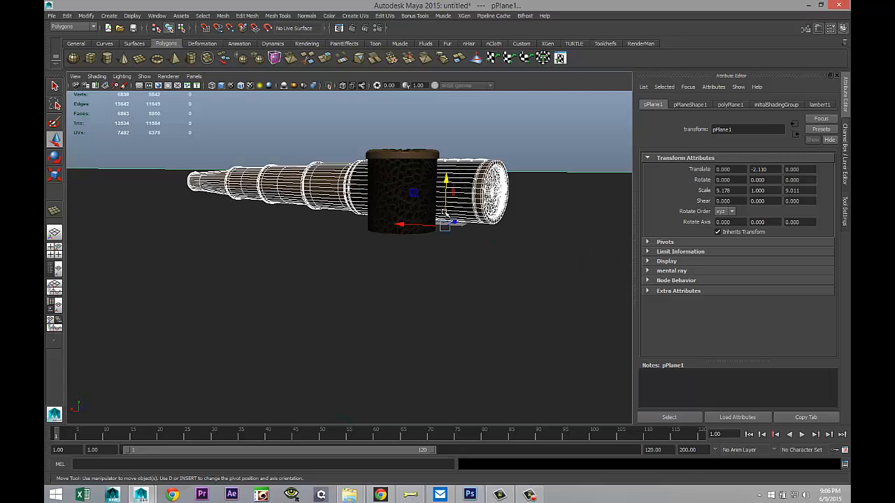
left_click_drag(451, 244, 559, 210, "alt")
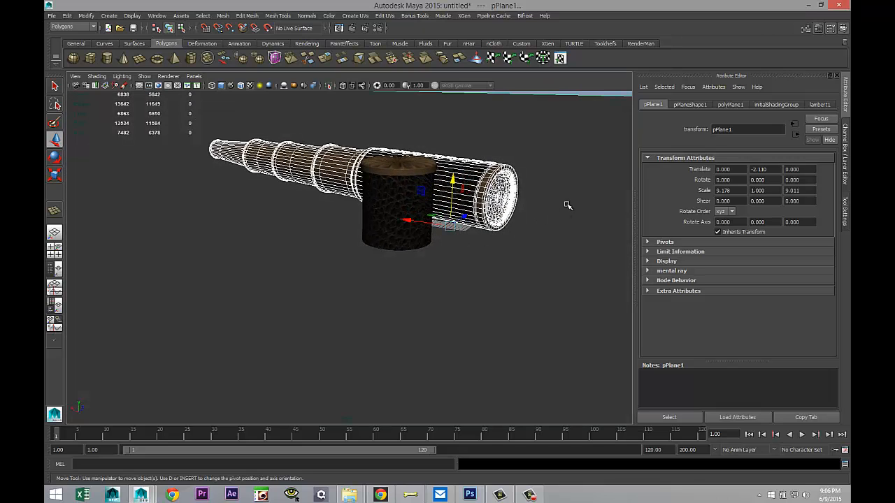
key("ctrl+z")
key("ctrl+z")
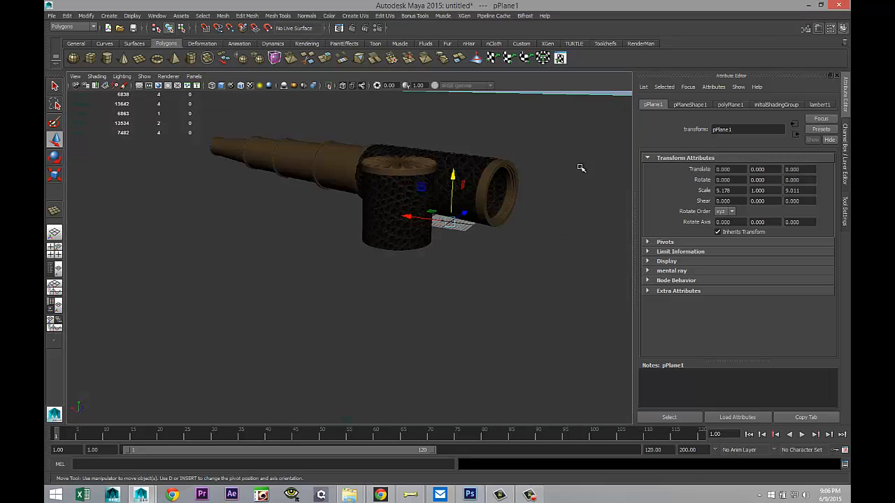
Select the telescope's parts without the ground plane or the separate cap and lower them about 2.1 units along Y.
left_click_drag(543, 241, 548, 309, "alt")
left_click_drag(103, 177, 455, 236)
scroll(477, 266, "down", 5)
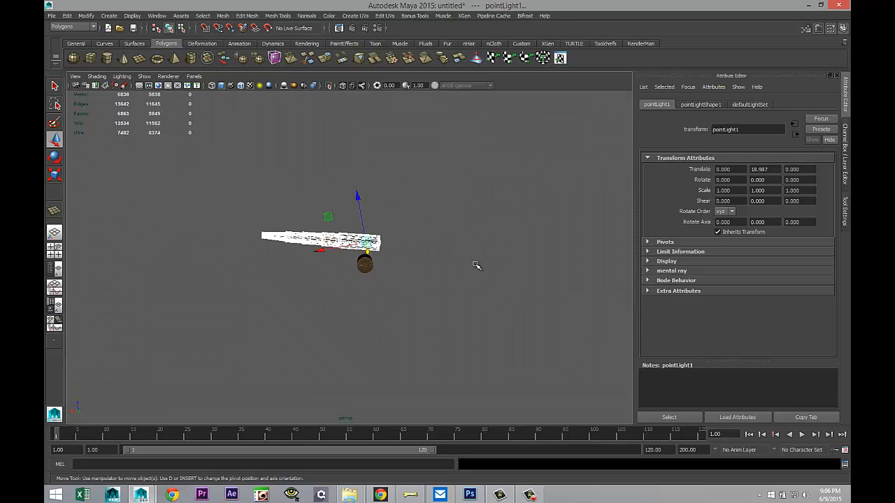
mouse_move(476, 266)
left_mouse_down("alt")
mouse_move(476, 291)
mouse_move(464, 240)
mouse_move(482, 265)
mouse_move(475, 279)
left_mouse_up("alt")
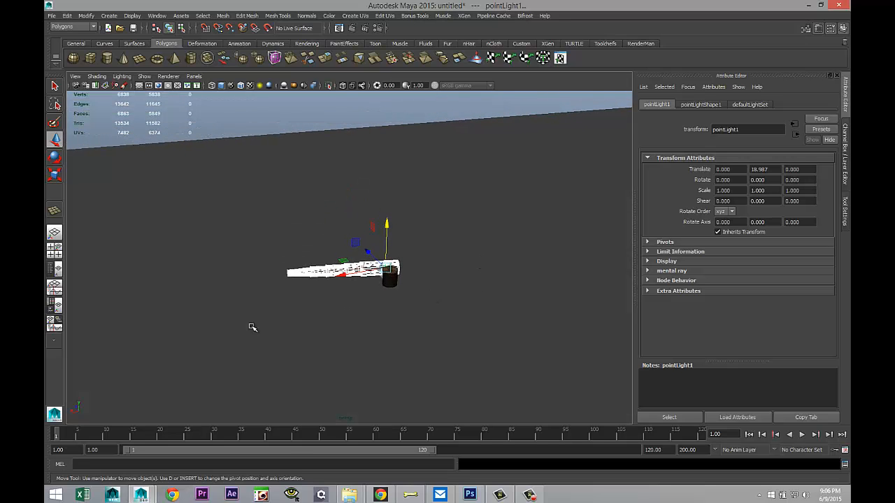
key("space")
key("space")
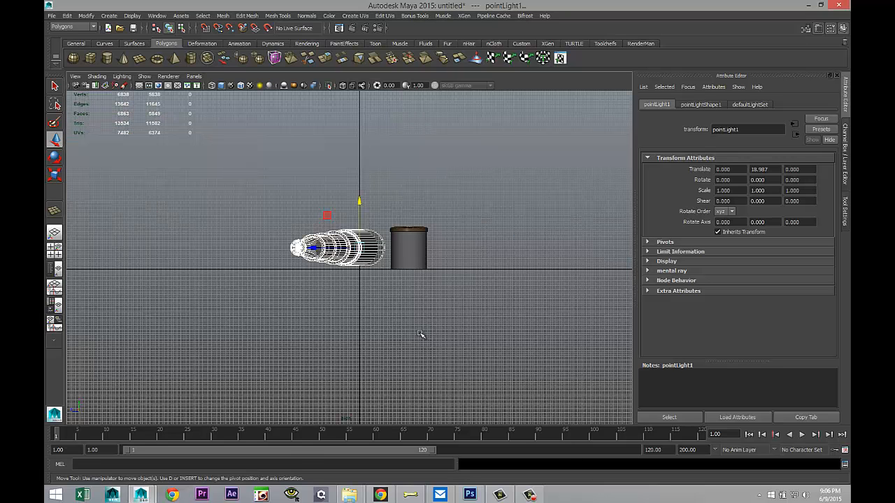
left_click_drag(358, 202, 359, 205)
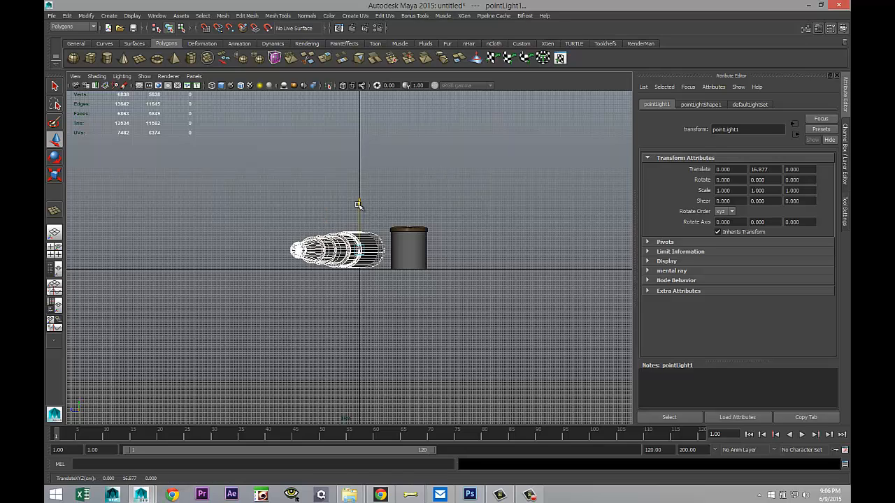
left_click(55, 250)
key("space")
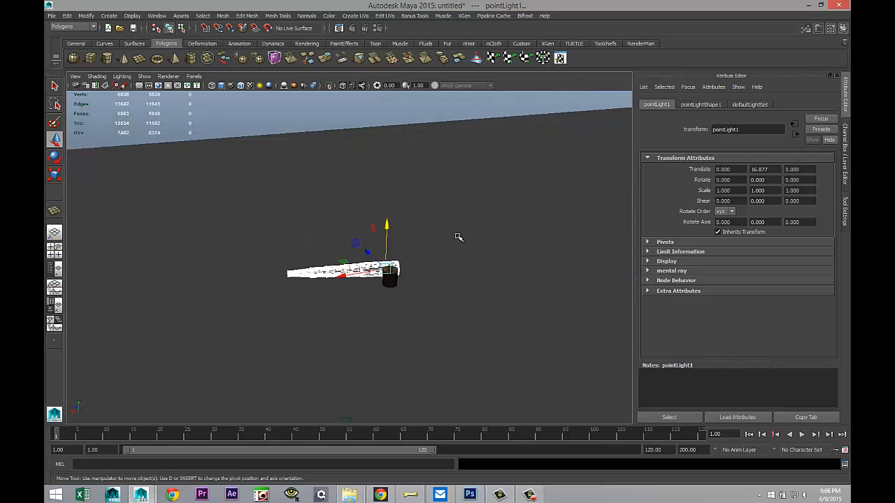
Examine how the telescope rests on the ground plane in the perspective view and a lengthwise orthographic view.
scroll(438, 286, "up", 3)
scroll(424, 336, "up", 2)
mouse_move(410, 356)
left_mouse_down("alt")
mouse_move(417, 324)
mouse_move(415, 352)
left_mouse_up("alt")
middle_click_drag(416, 352, 431, 267, "alt")
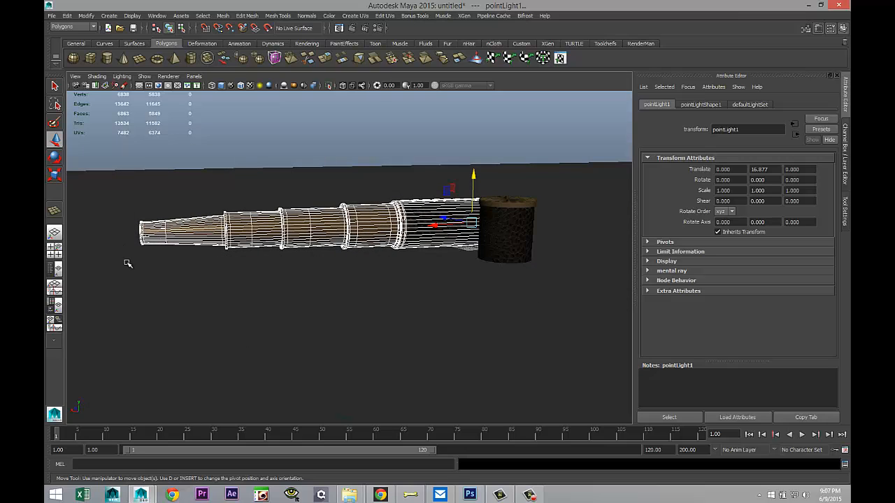
left_click(54, 249)
scroll(251, 354, "down", 5)
key("space")
scroll(258, 354, "down", 4)
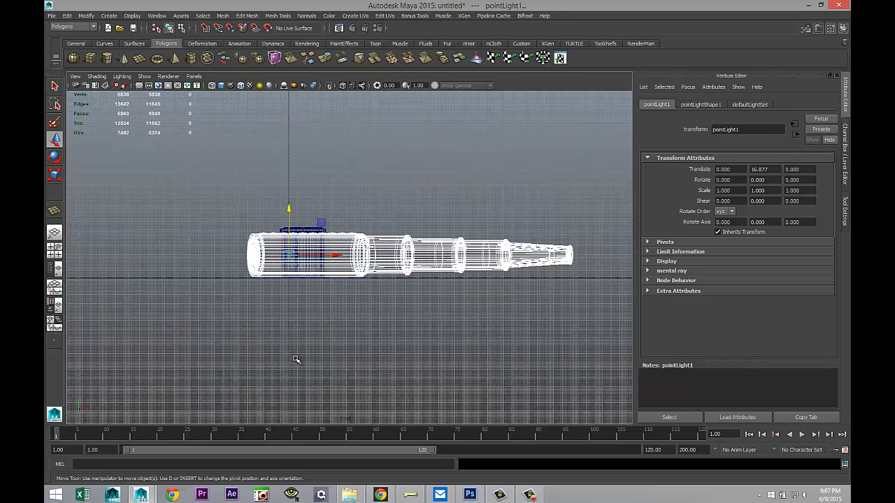
Try to tilt the selected telescope parts about -1.7 degrees around Z.
key("e")
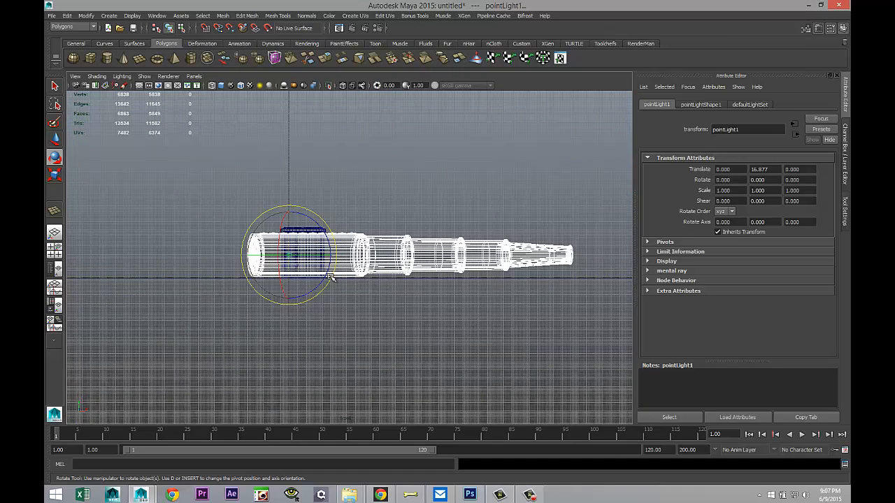
left_click(332, 278)
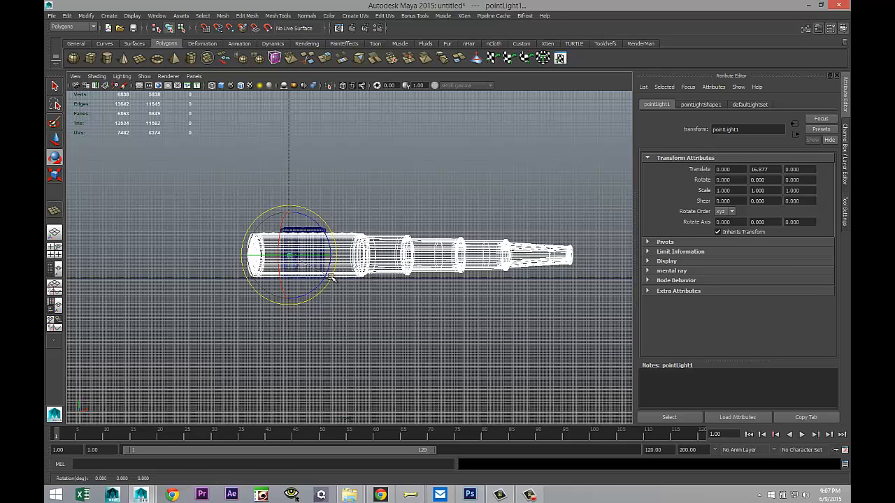
left_click_drag(331, 278, 332, 279)
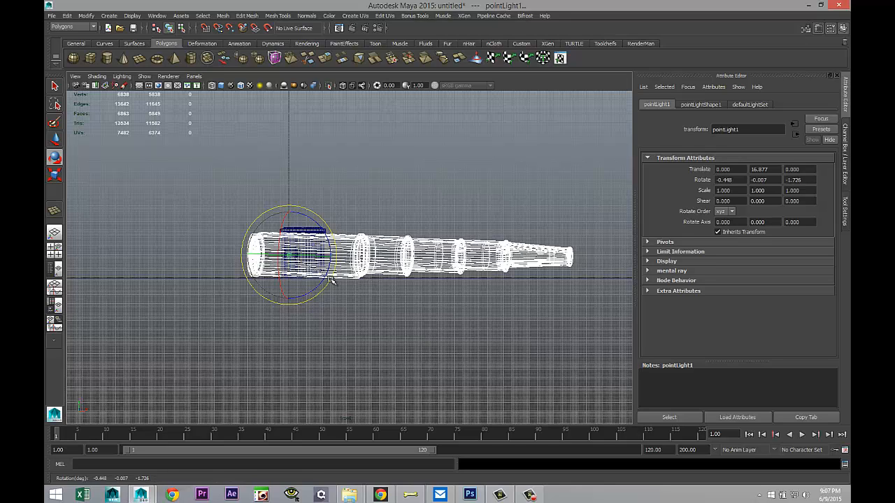
key("ctrl+z")
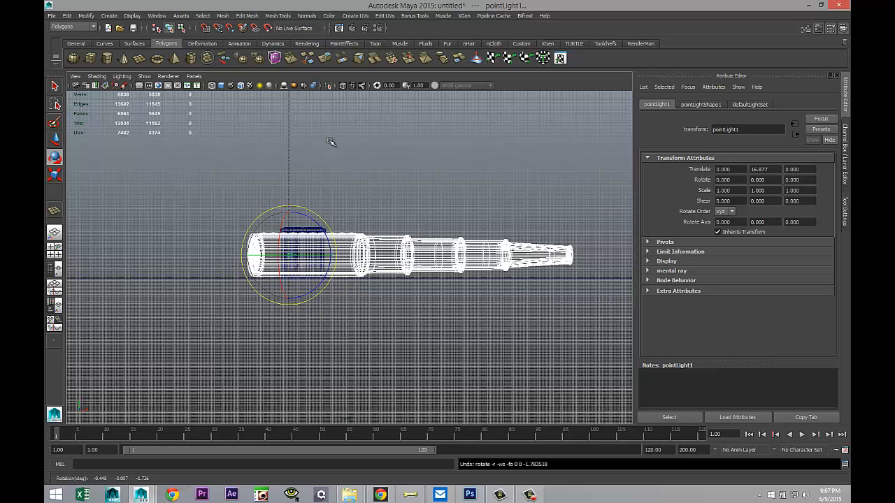
Combine the selected telescope parts into one mesh and center its pivot.
left_click(224, 18)
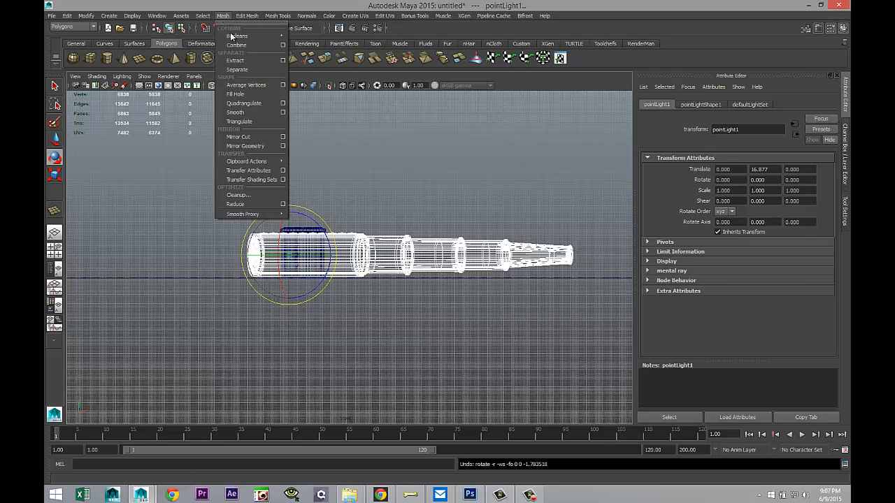
left_click(254, 47)
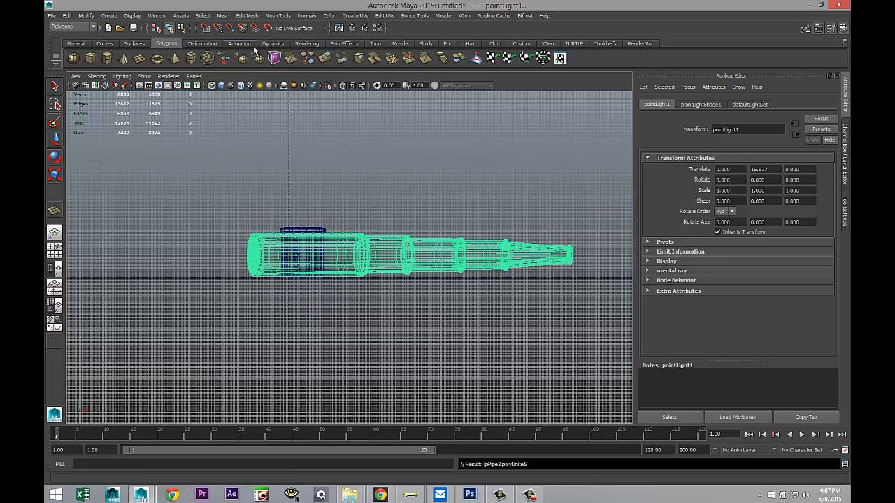
left_click(86, 15)
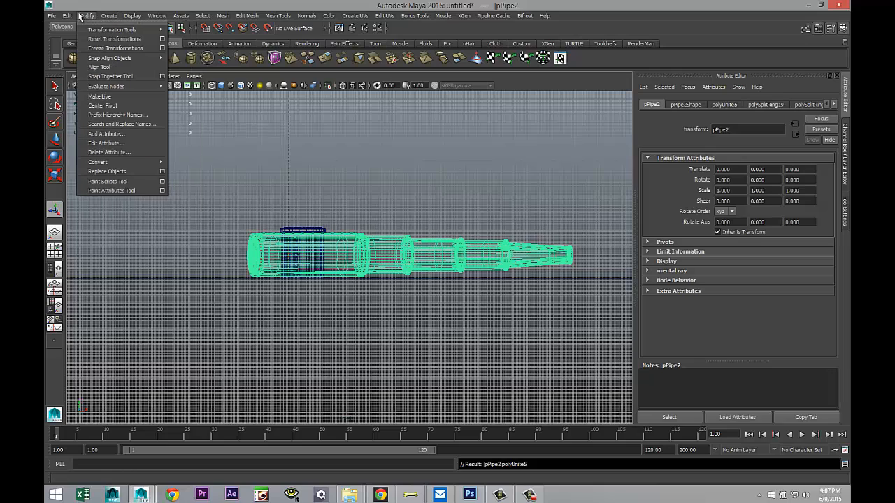
left_click(107, 105)
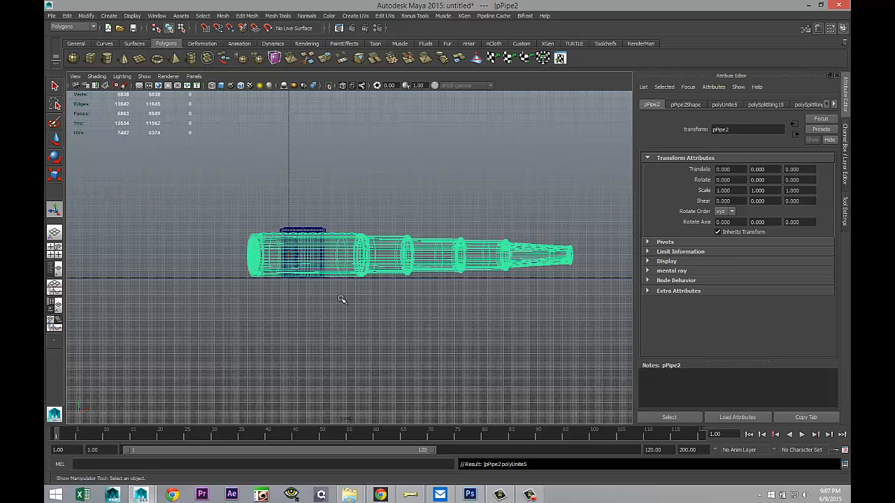
Rotate the combined telescope about -2.26 degrees around Z and move it to about -1.76 along Y.
key("e")
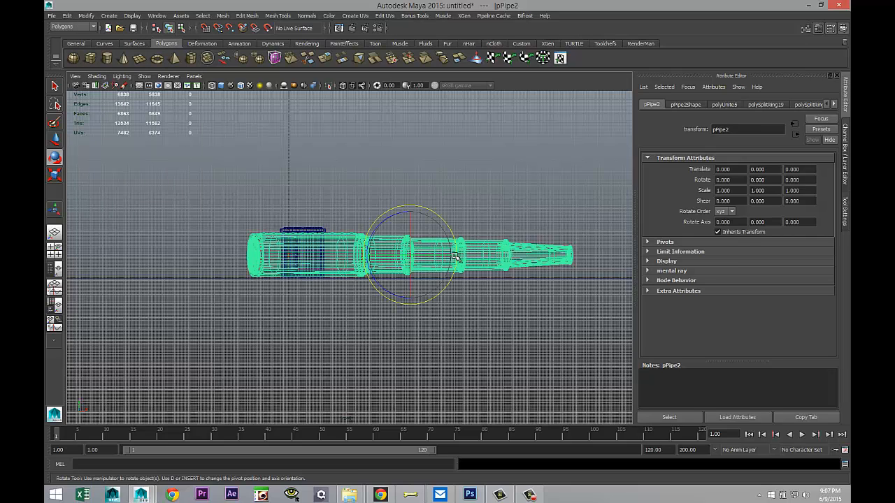
left_click_drag(458, 264, 458, 268)
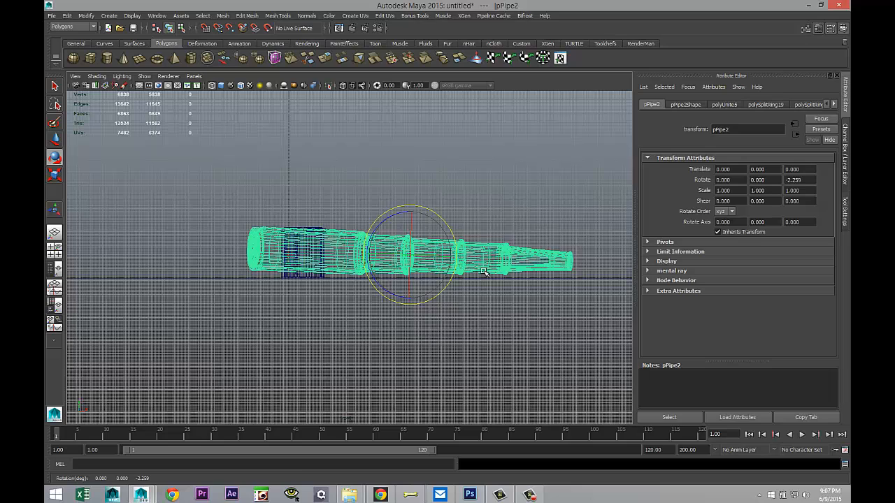
key("w")
left_click_drag(410, 209, 412, 212)
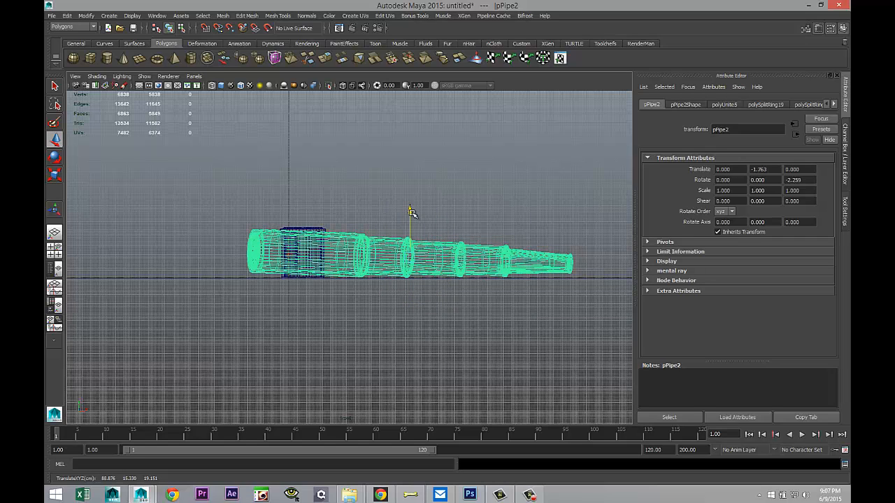
Separate the combined telescope mesh back into its individual parts in the perspective view.
left_click(55, 250)
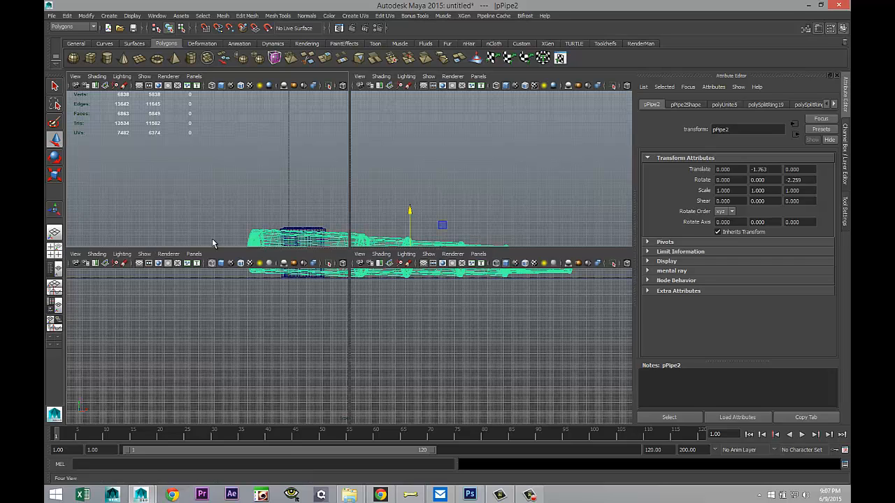
key("space")
left_click_drag(429, 273, 385, 340, "alt")
left_click(321, 316)
left_click_drag(321, 316, 375, 256, "alt")
left_click(375, 256)
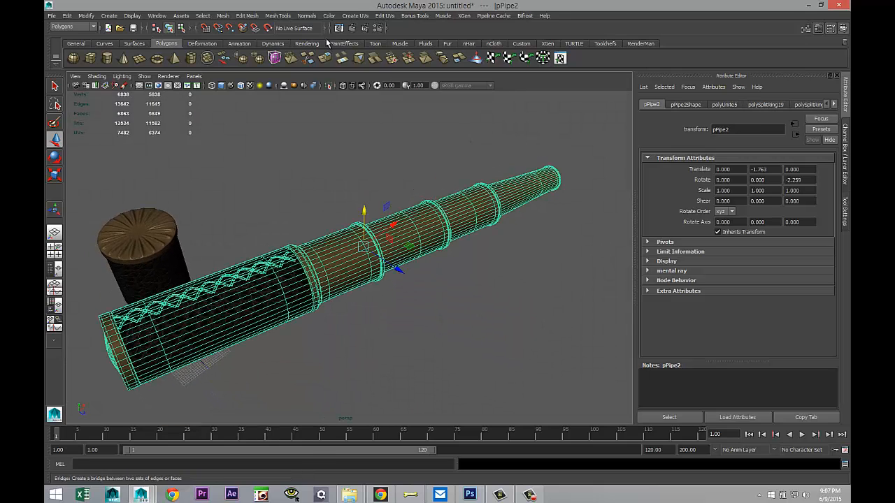
left_click(222, 16)
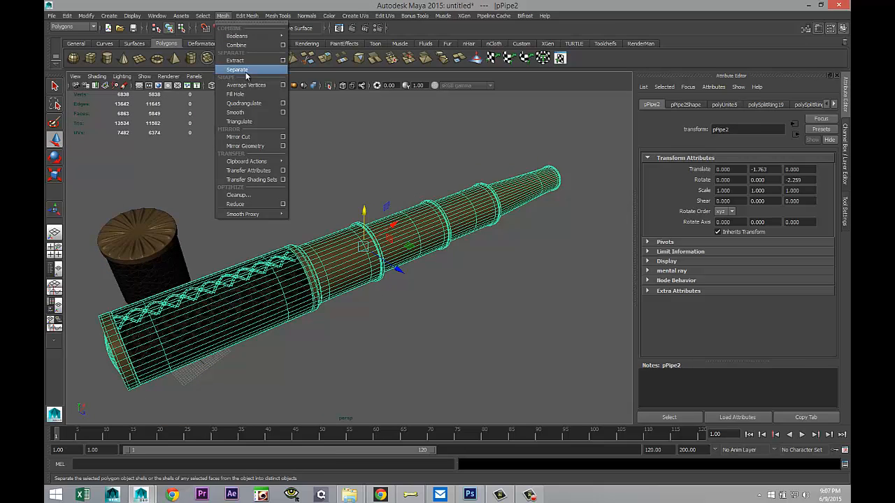
left_click(242, 66)
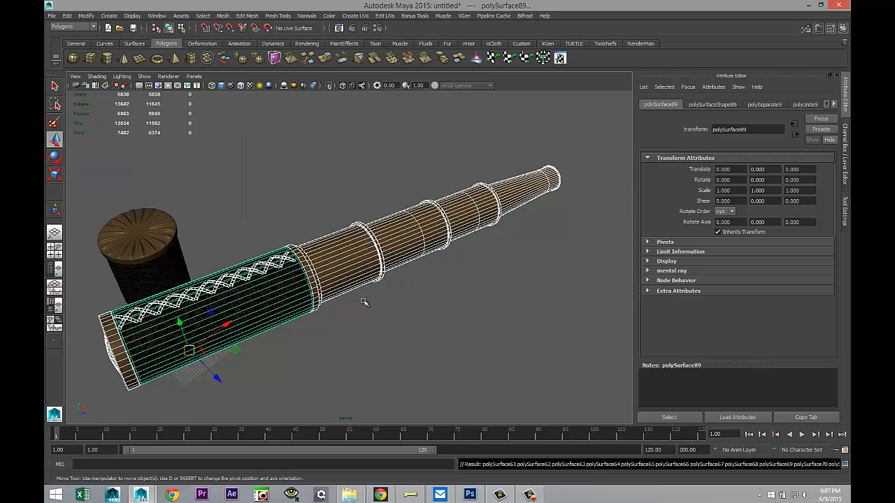
Turn on smooth mesh preview for the selected telescope parts and select only the large leather sleeve.
key("3")
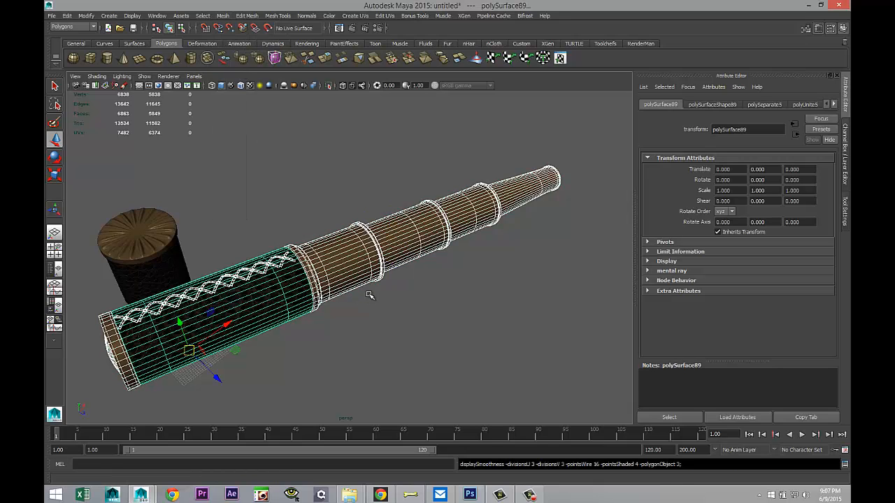
middle_click_drag(358, 337, 445, 322, "alt")
left_click(352, 285)
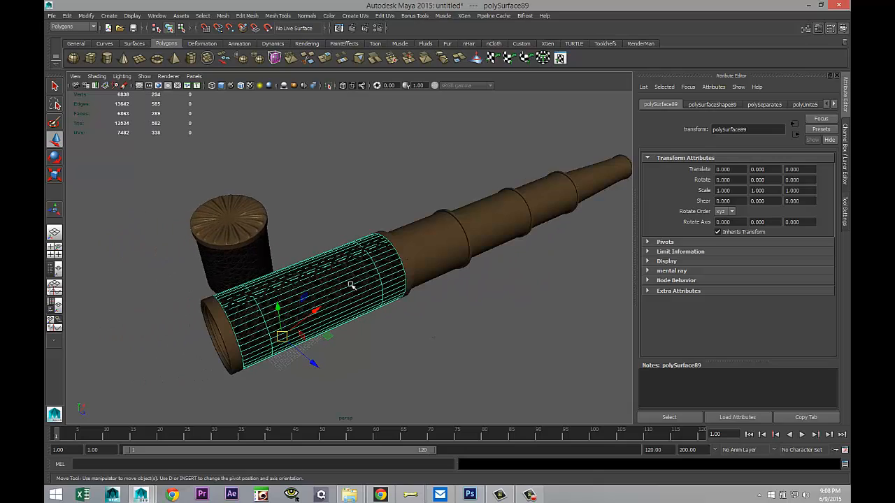
Examine the leather texture on the telescope's sleeve and on the separate cap's body from several sides.
scroll(391, 340, "up", 4)
left_click_drag(440, 347, 345, 342, "alt")
mouse_move(348, 342)
middle_mouse_down("alt")
mouse_move(510, 362)
mouse_move(251, 339)
middle_mouse_up("alt")
mouse_move(415, 352)
middle_mouse_down("alt")
mouse_move(215, 338)
mouse_move(498, 350)
middle_mouse_up("alt")
middle_click_drag(284, 337, 426, 338, "alt")
left_click_drag(251, 292, 321, 299, "alt")
middle_click_drag(347, 312, 341, 265, "alt")
mouse_move(361, 324)
left_mouse_down("alt")
mouse_move(384, 314)
mouse_move(364, 317)
left_mouse_up("alt")
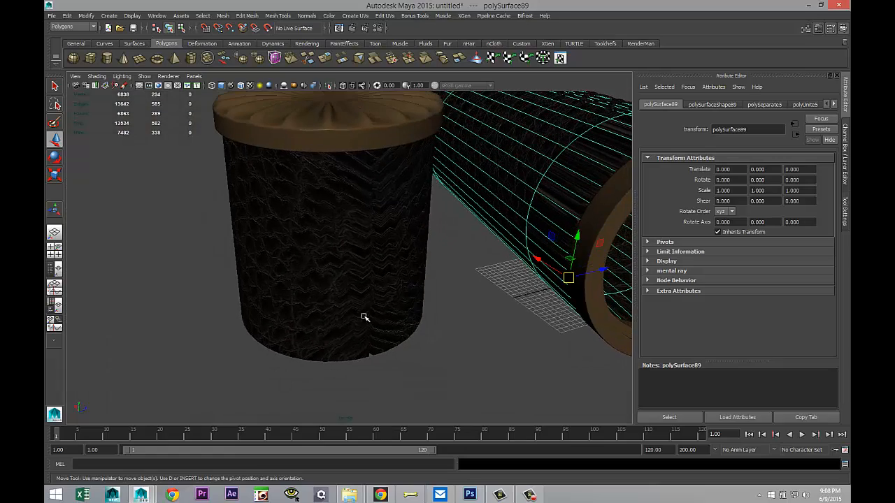
left_click(320, 289)
left_click_drag(240, 314, 297, 350, "alt")
scroll(297, 350, "down", 3)
left_click_drag(472, 339, 403, 336, "alt")
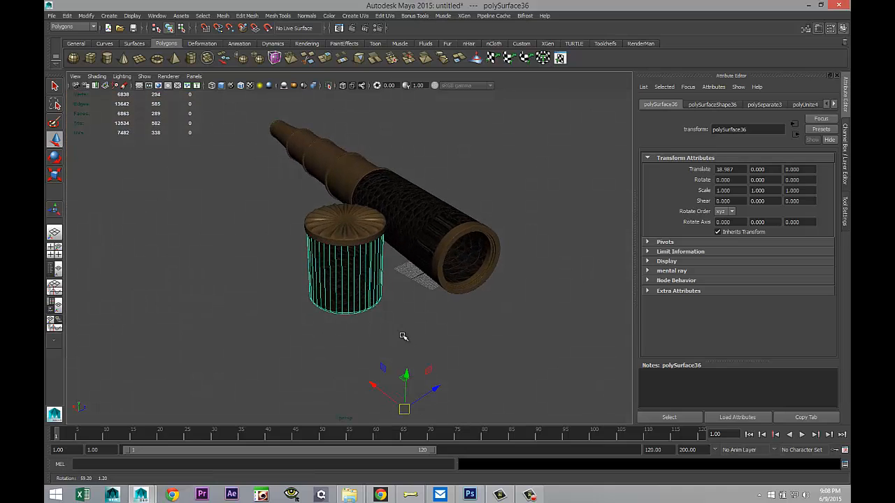
Select the separate cap's fluted lid and leather body together and center their pivots.
left_click(353, 233)
left_click(345, 256, "shift")
scroll(389, 329, "up", 3)
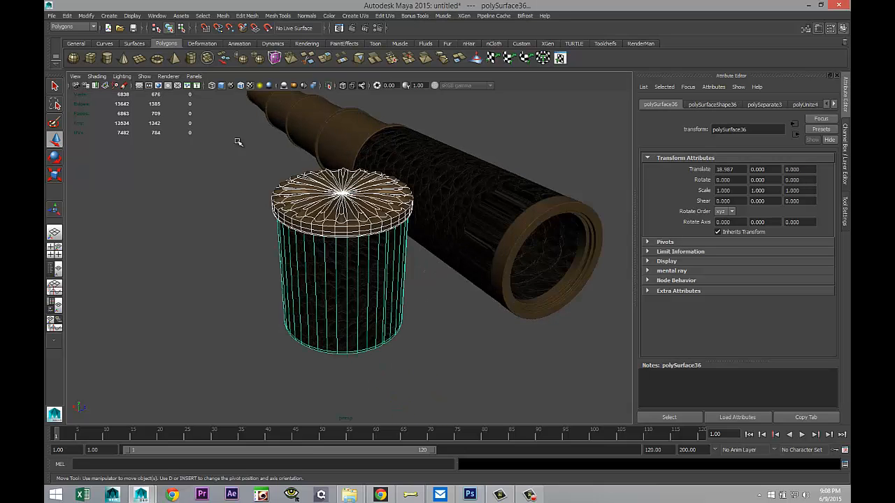
left_click(84, 18)
left_click(109, 107)
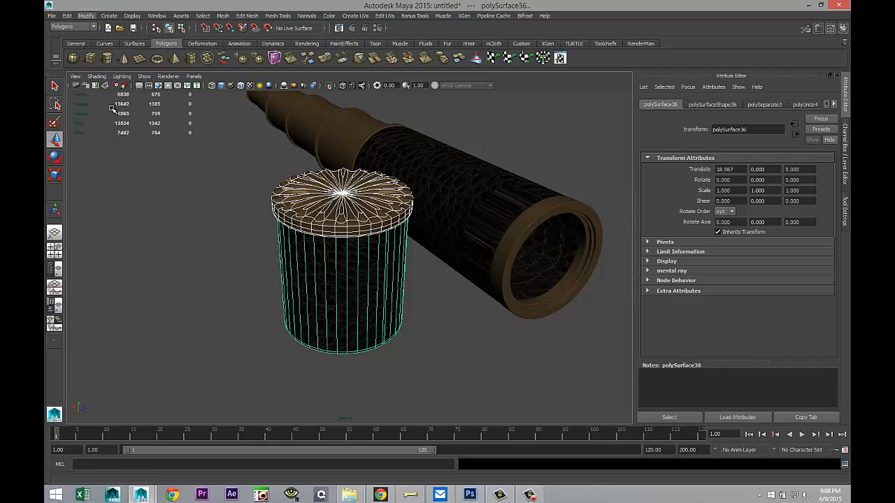
Try to rotate the cap's lid and body about -29.68 degrees around X.
key("e")
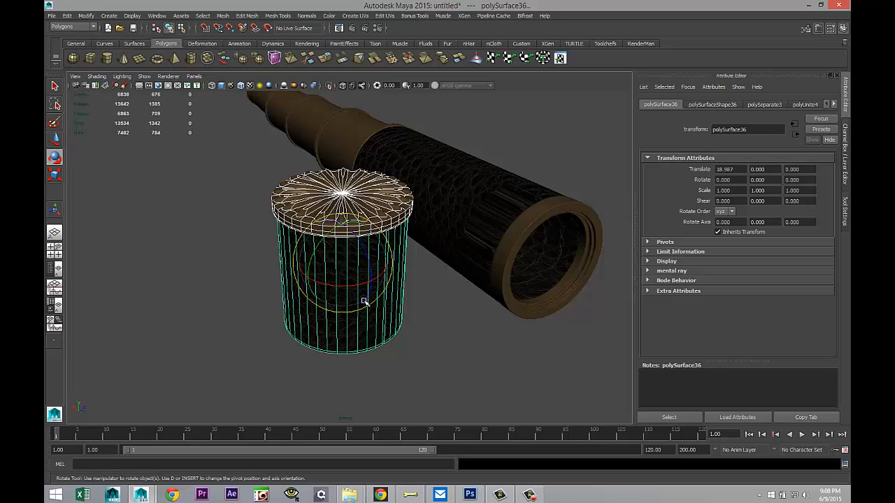
left_click_drag(363, 286, 336, 287)
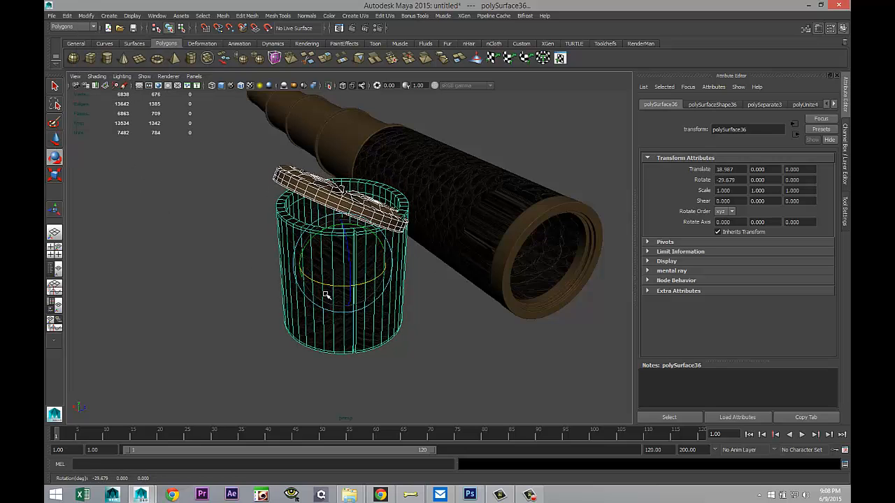
key("ctrl+z")
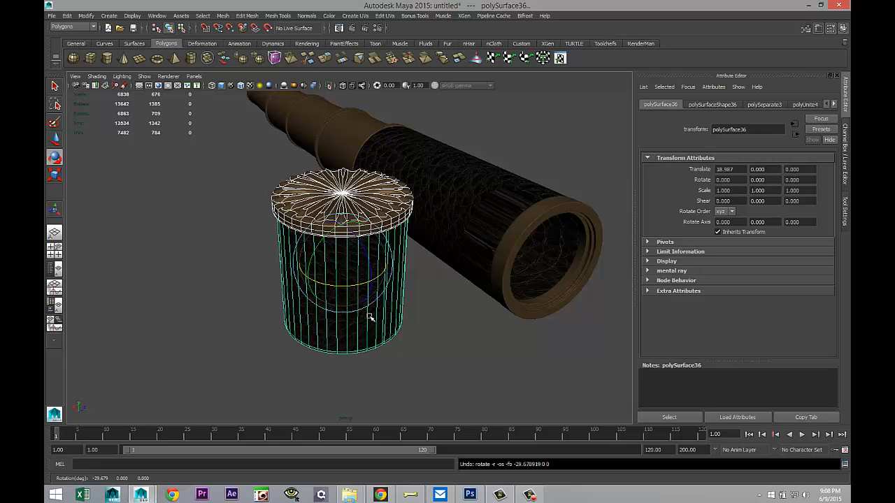
Group the cap's lid and leather body, and reselect the two parts individually.
key("ctrl+g")
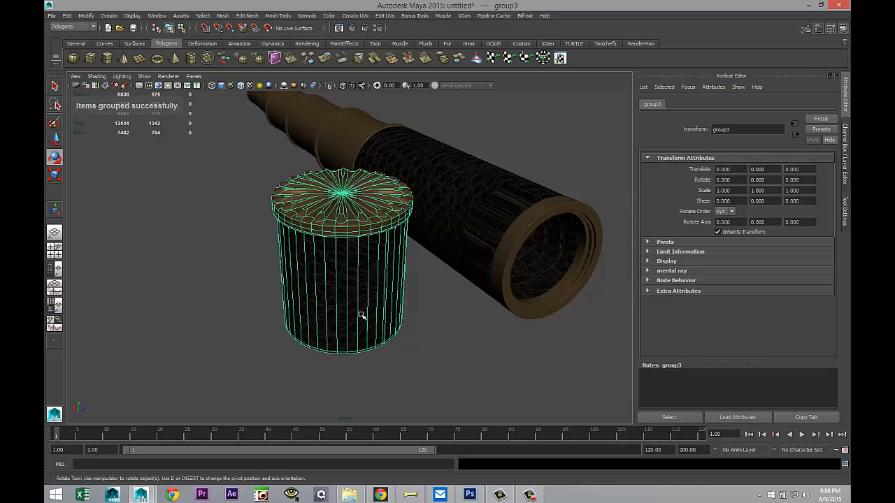
left_click(404, 293)
left_click(385, 286)
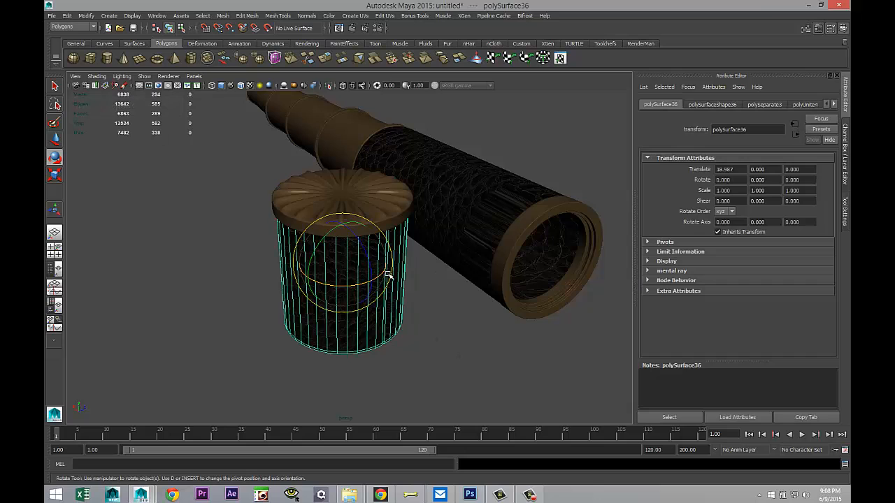
left_click(390, 222)
left_click(381, 269, "shift")
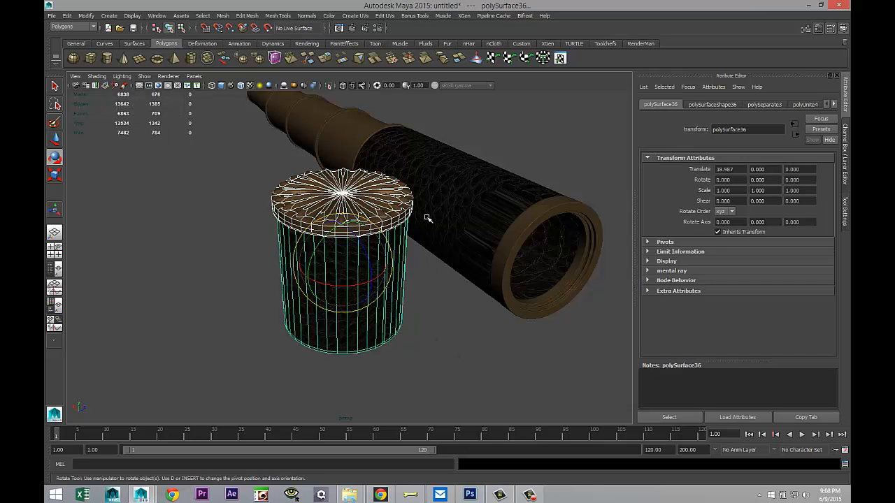
Select group1 in the Outliner and try to rotate the whole cap group about -31.67 degrees around X.
left_click(203, 105)
left_click(156, 15)
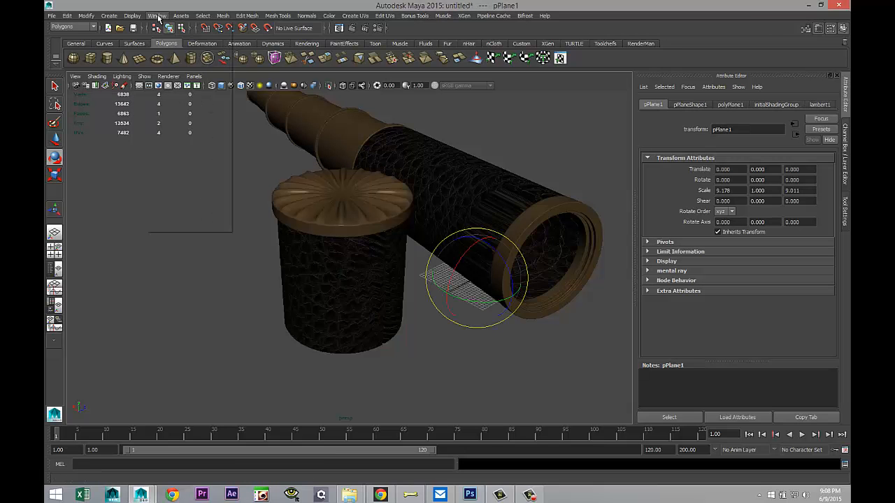
left_click(168, 85)
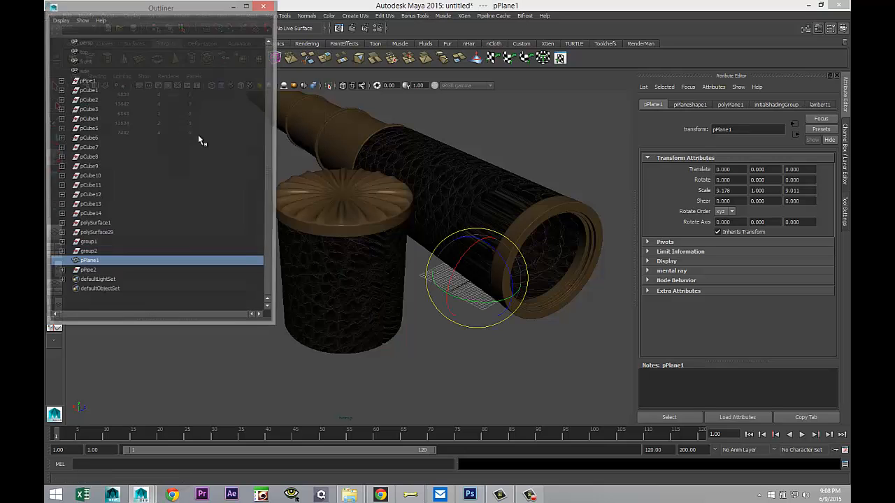
left_click(88, 246)
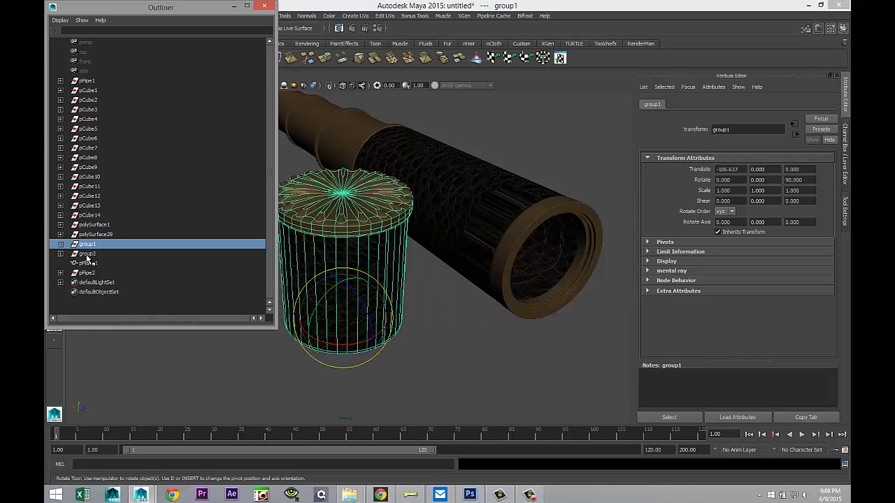
left_click_drag(352, 345, 328, 346)
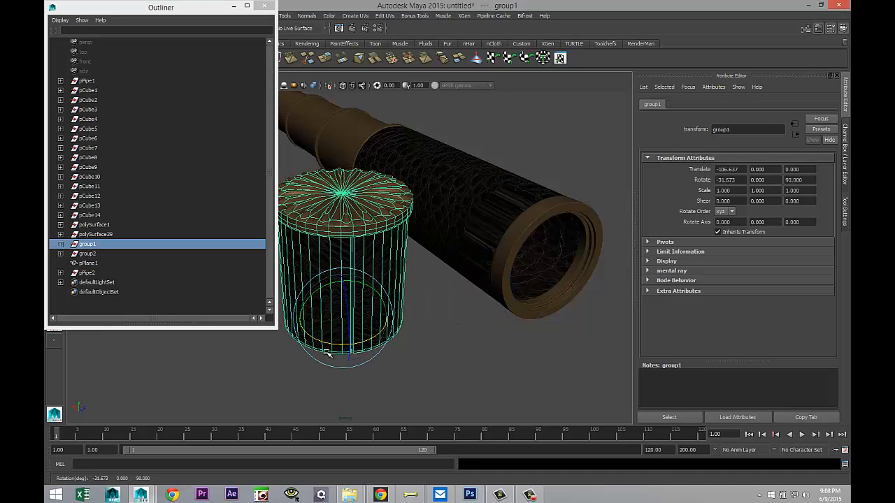
scroll(349, 365, "up", 5)
scroll(350, 365, "down", 6)
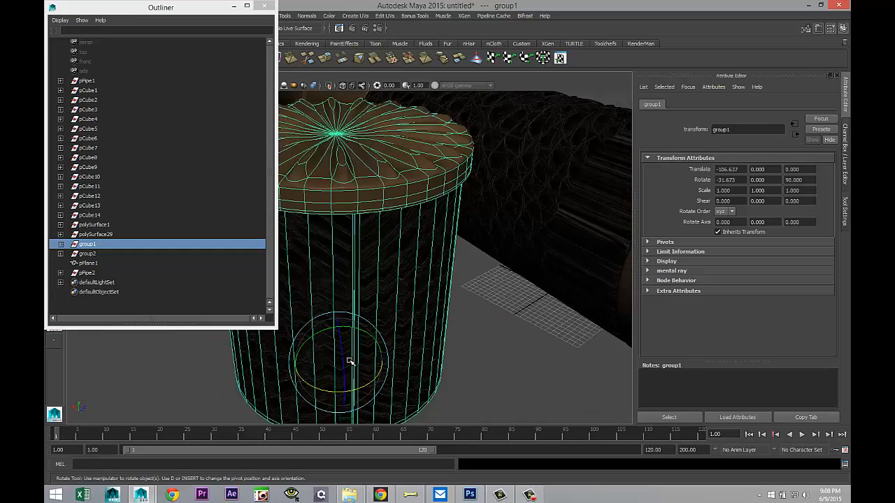
left_click(235, 6)
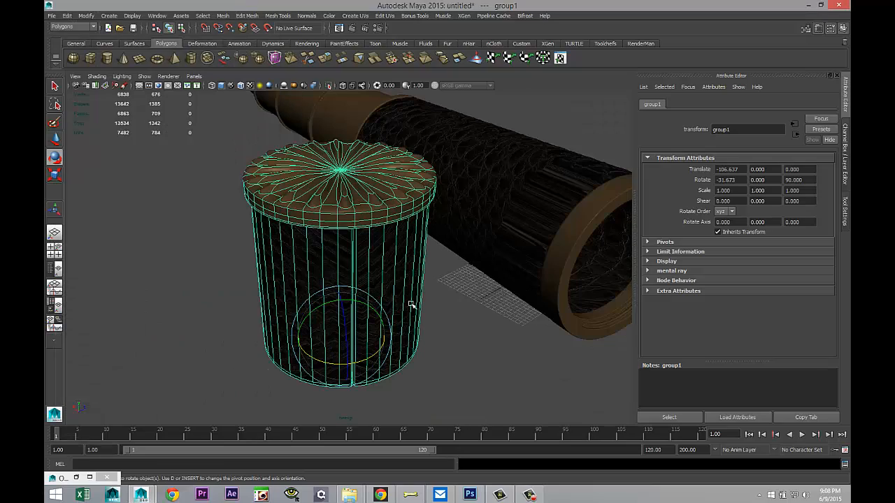
left_click_drag(388, 348, 411, 347, "alt")
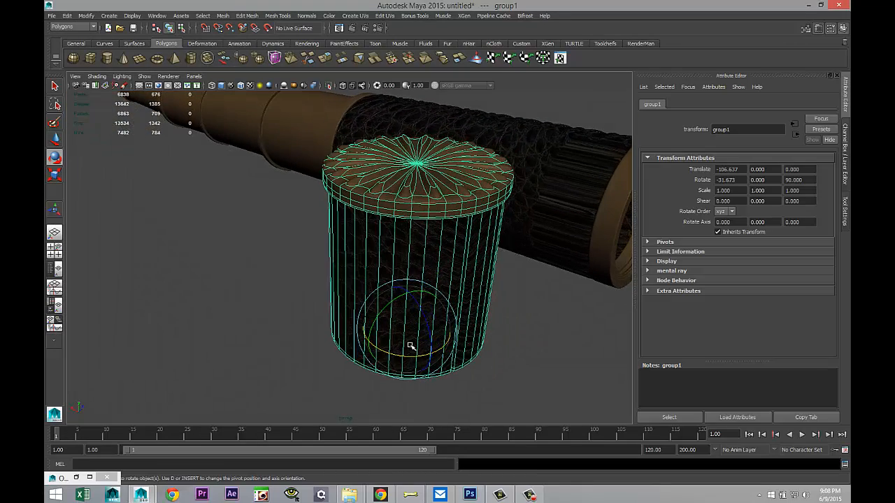
key("ctrl+z")
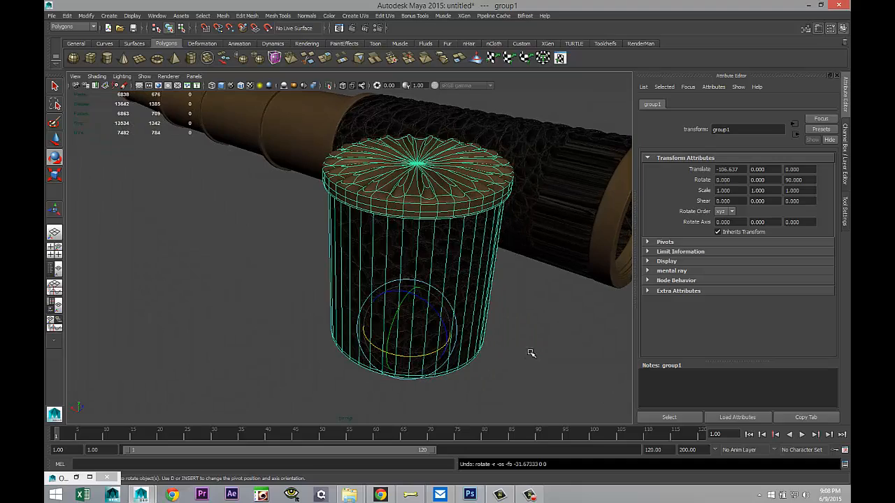
Clear the cap selection and display the perspective view in wireframe with a gradient background.
left_click(533, 353)
left_click_drag(516, 326, 409, 372, "alt")
scroll(518, 359, "down", 6)
key("4")
key("alt+b")
scroll(353, 293, "down", 3)
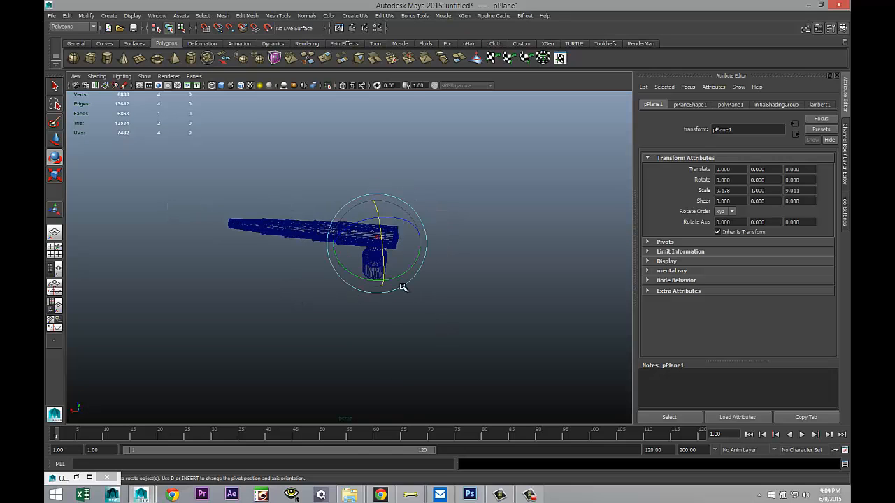
left_click(370, 271)
left_click_drag(338, 249, 382, 301)
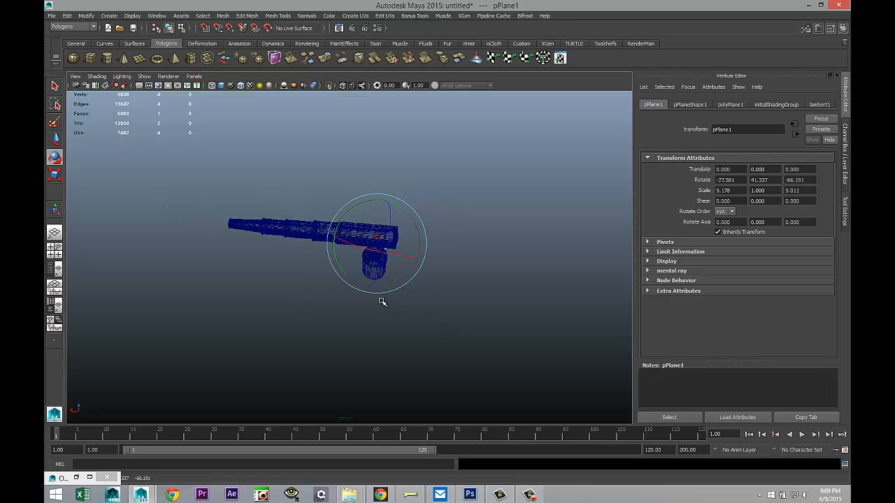
left_click(452, 316)
Select the cap's lid and body in wireframe and move them to about -11.46 in Translate Y.
scroll(437, 327, "up", 4)
left_click_drag(504, 339, 498, 329, "alt")
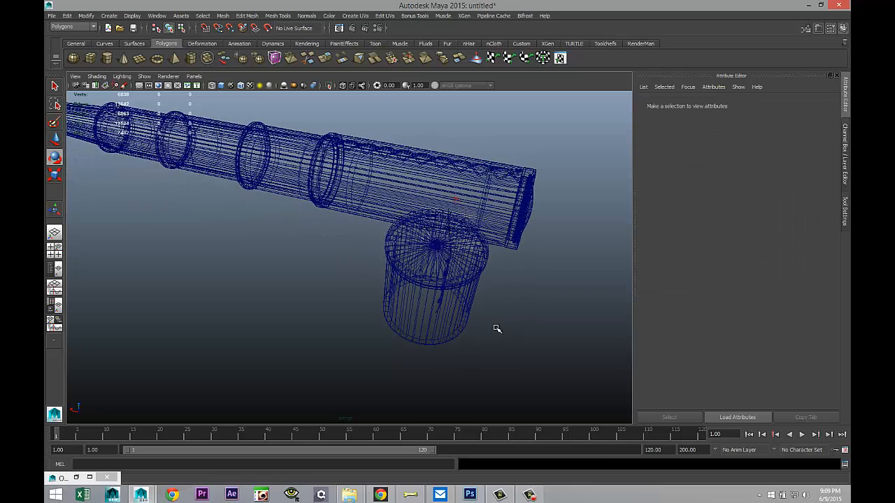
left_click(475, 265)
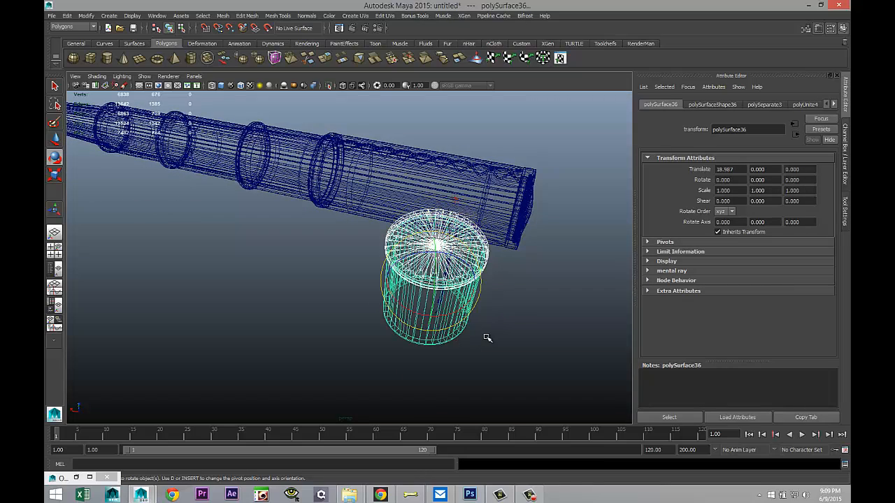
key("w")
left_click_drag(383, 280, 354, 280)
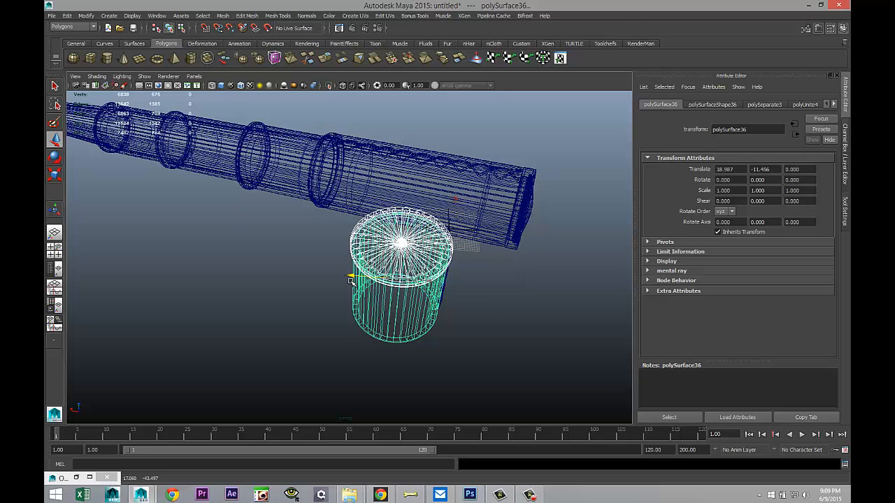
Frame the cap in shaded perspective display and shift its lid and body to about -11.92 in Translate Y.
left_click(55, 252)
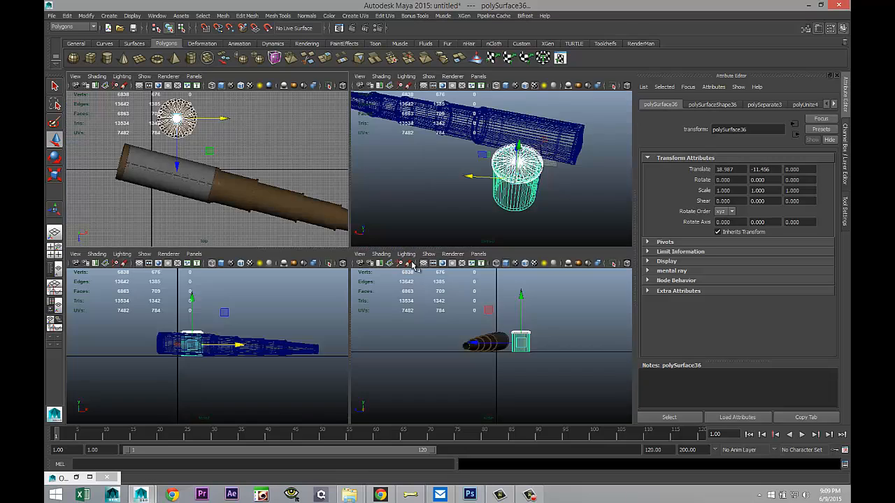
key("space")
key("f")
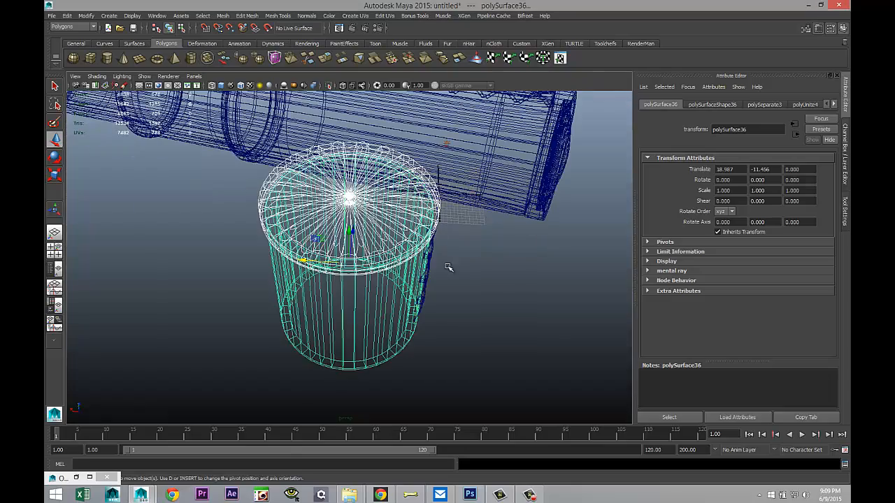
left_click_drag(472, 284, 435, 280, "alt")
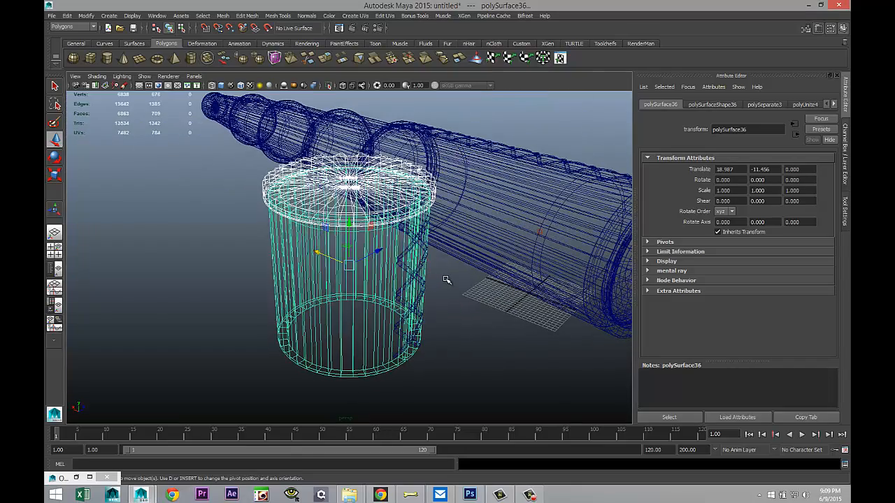
key("5")
left_click_drag(321, 260, 315, 255)
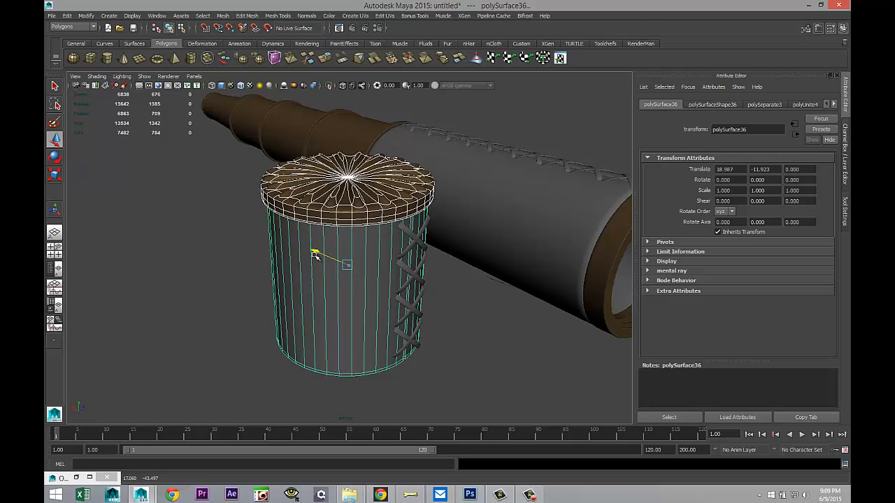
left_click(401, 320, "shift")
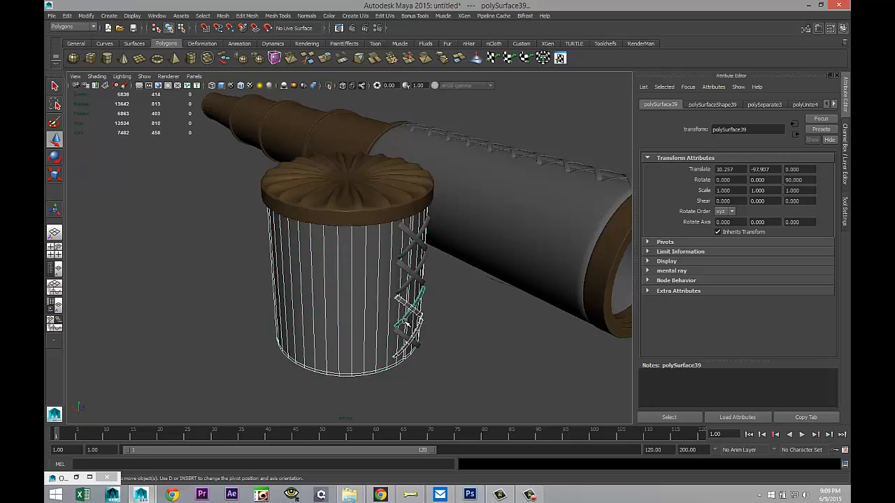
left_click(475, 345)
key("space")
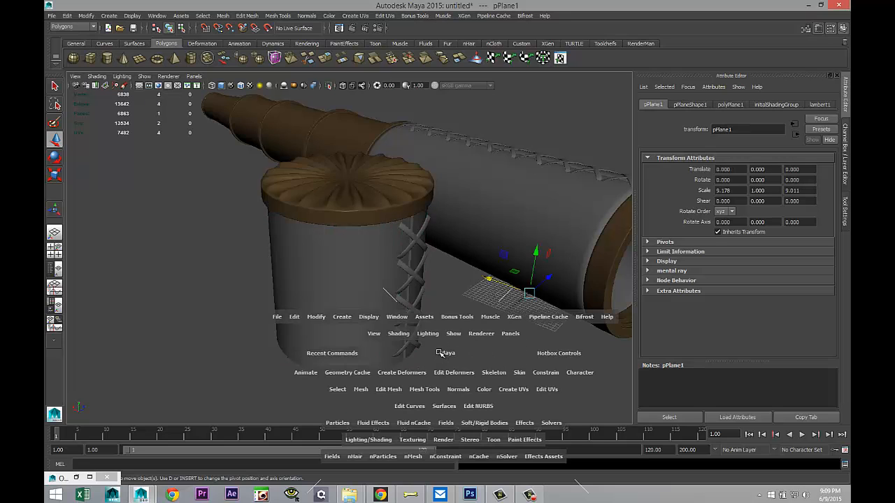
left_click_drag(443, 352, 390, 312)
left_click(55, 250)
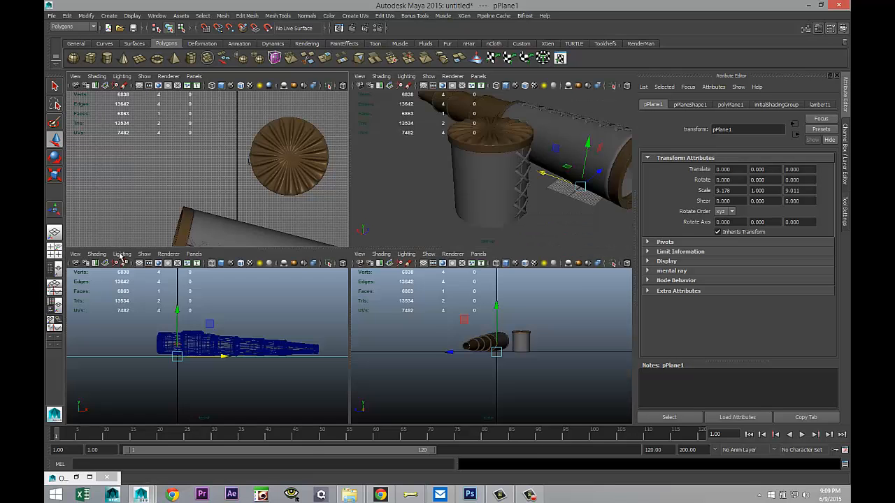
key("space")
left_click_drag(454, 347, 426, 370, "alt")
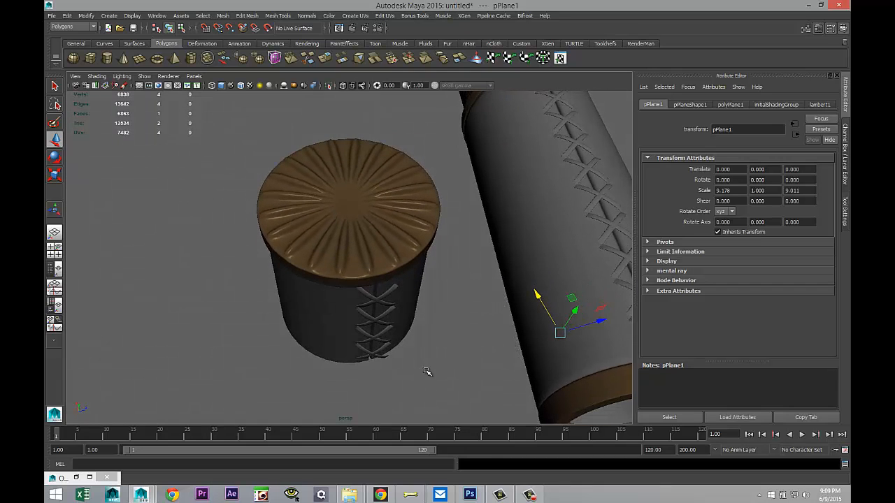
Select all the lace pieces on the cap and center their pivots.
left_click(372, 299)
left_click(389, 295)
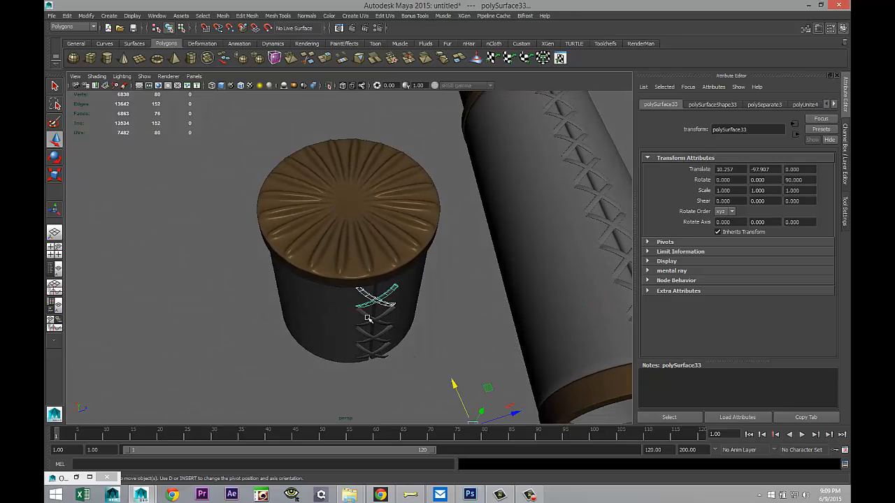
left_click(379, 320, "shift")
left_click(368, 322, "shift")
left_click(374, 338, "shift")
left_click(387, 330, "shift")
left_click(367, 350, "shift")
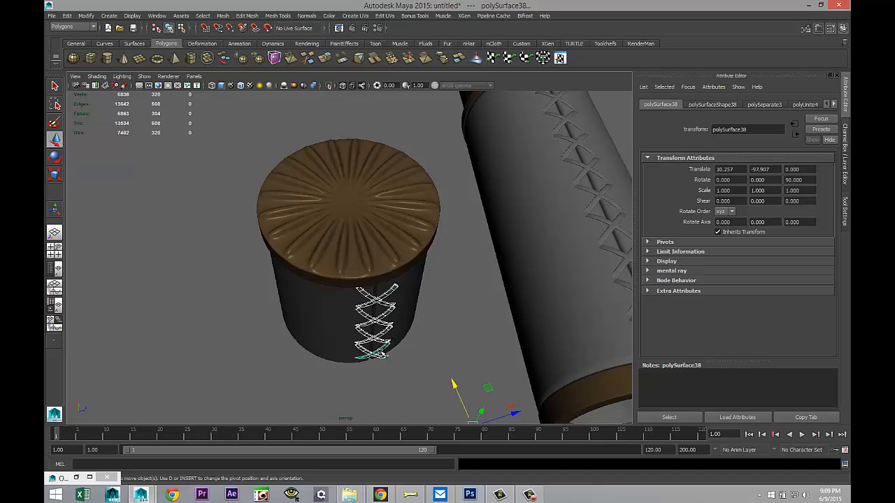
left_click(88, 16)
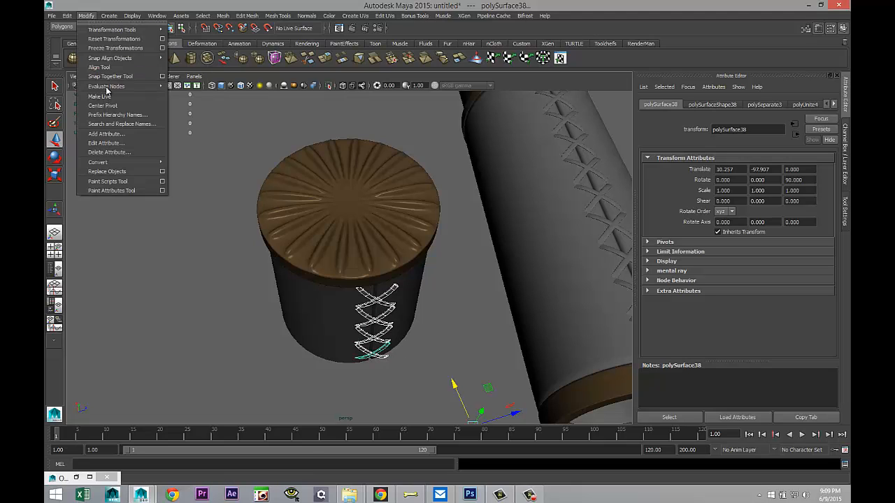
left_click(112, 105)
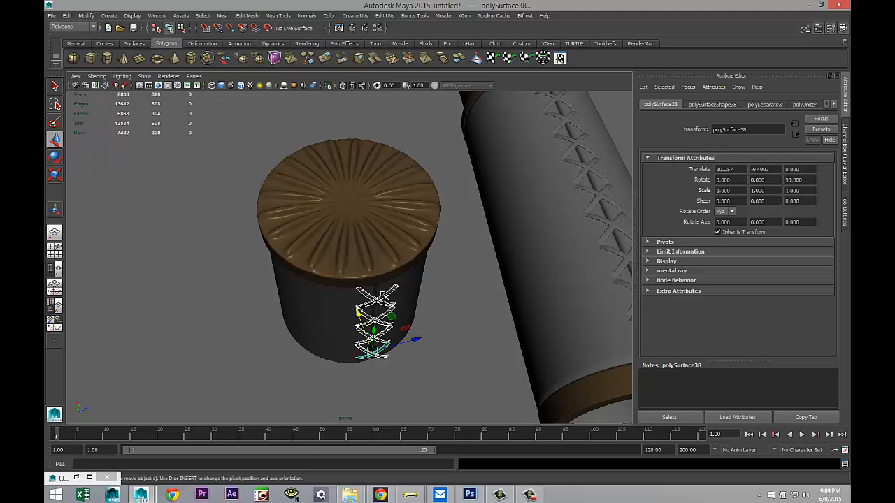
Rotate the cap's laces to about 12.23 degrees in X and fit them against the body at about 10.95 in Translate X and -0.18 in Z.
key("e")
left_click_drag(405, 376, 408, 350)
scroll(406, 365, "up", 4)
key("w")
left_click_drag(495, 344, 458, 353, "alt")
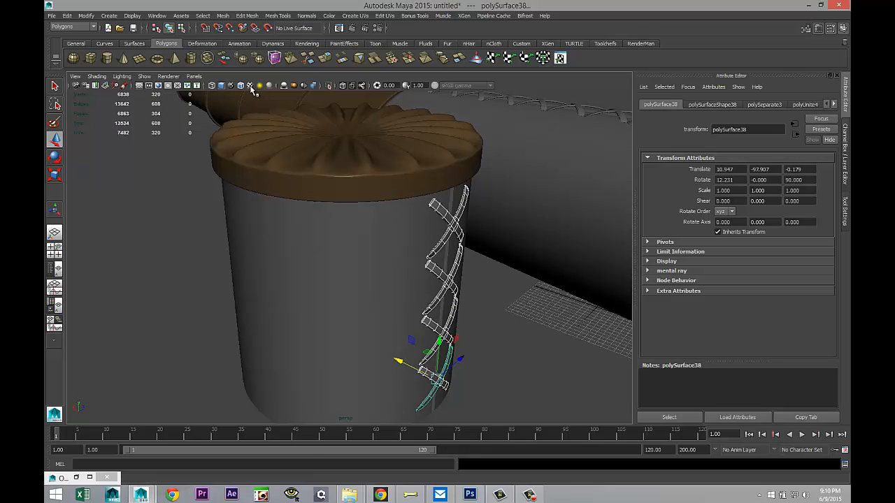
Turn on textured display in the perspective view with both the telescope and the cap in frame.
left_click(250, 85)
scroll(260, 131, "down", 3)
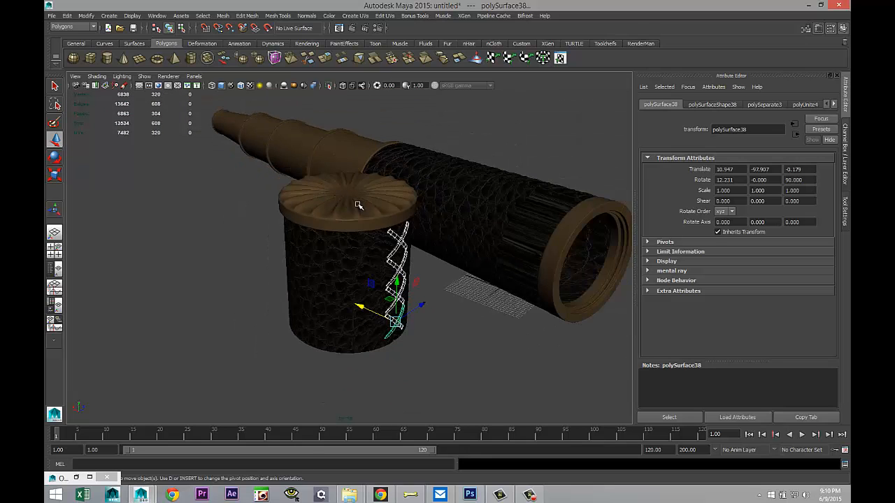
mouse_move(413, 232)
left_mouse_down("alt")
mouse_move(377, 195)
mouse_move(399, 247)
mouse_move(397, 232)
left_mouse_up("alt")
middle_click_drag(398, 232, 396, 304, "alt")
scroll(394, 303, "down", 4)
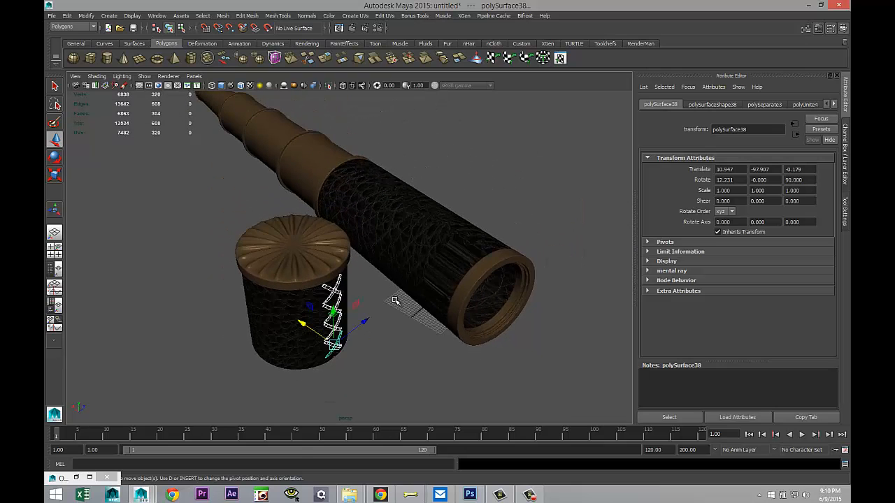
Show the resolution gate and frame the telescope and cap inside it.
left_click(159, 86)
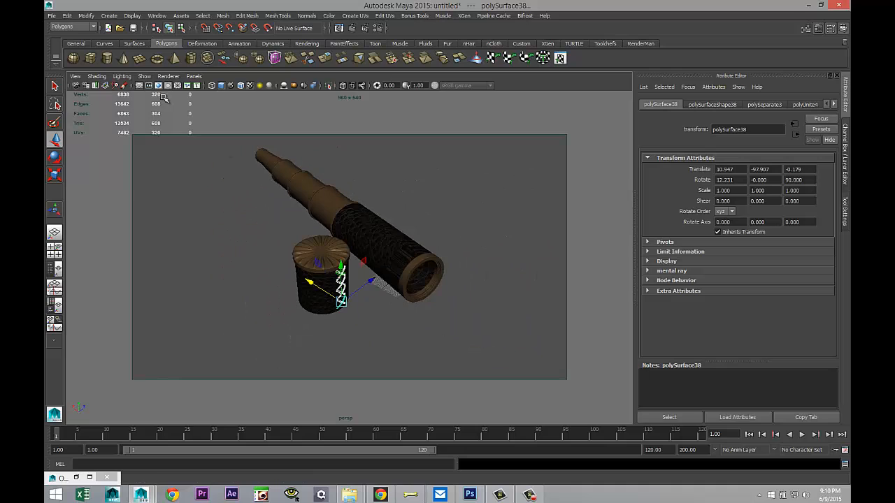
scroll(349, 221, "up", 2)
left_click_drag(361, 242, 355, 233, "alt")
scroll(356, 239, "up", 1)
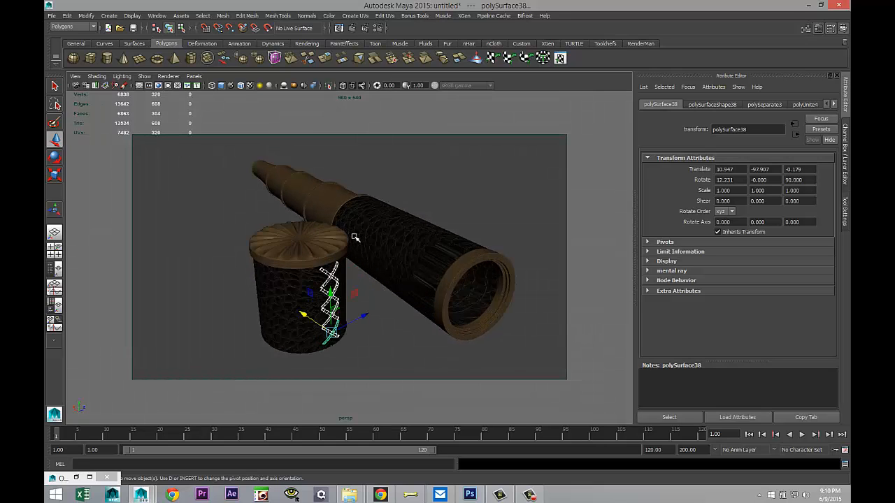
scroll(355, 239, "up", 1)
middle_click_drag(350, 235, 336, 237, "alt")
Examine the leather body and lacing of the telescope up close, and recompose the telescope and cap inside the resolution gate.
left_click(442, 262)
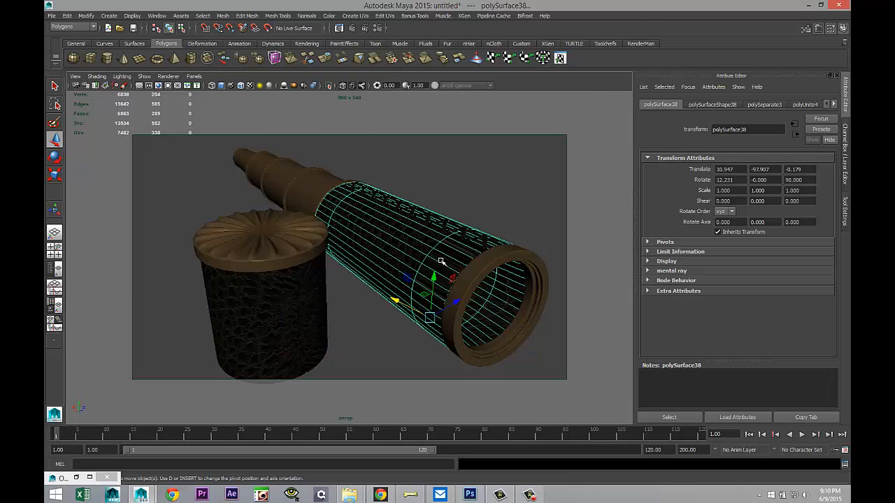
key("1")
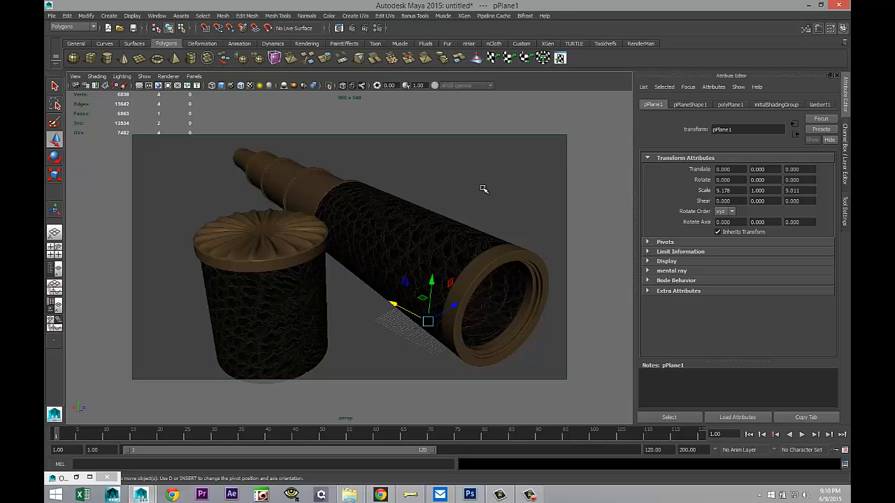
scroll(482, 189, "up", 3)
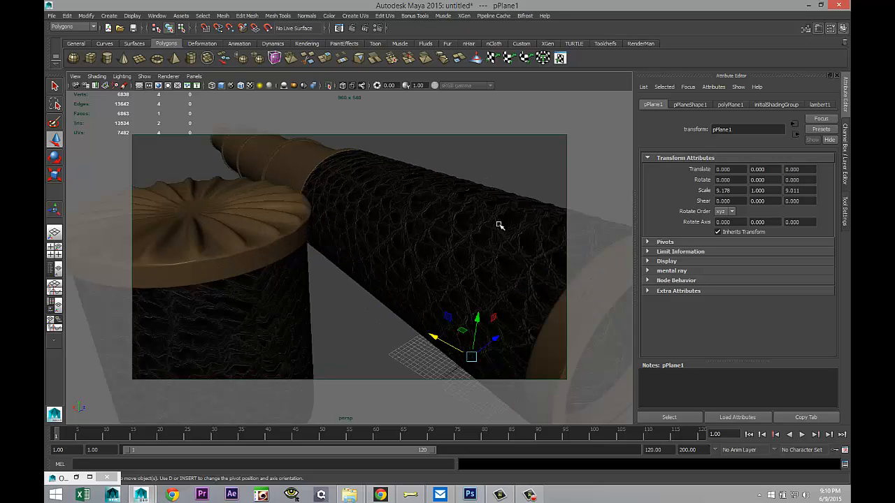
left_click_drag(499, 225, 534, 215, "alt")
left_click(514, 232)
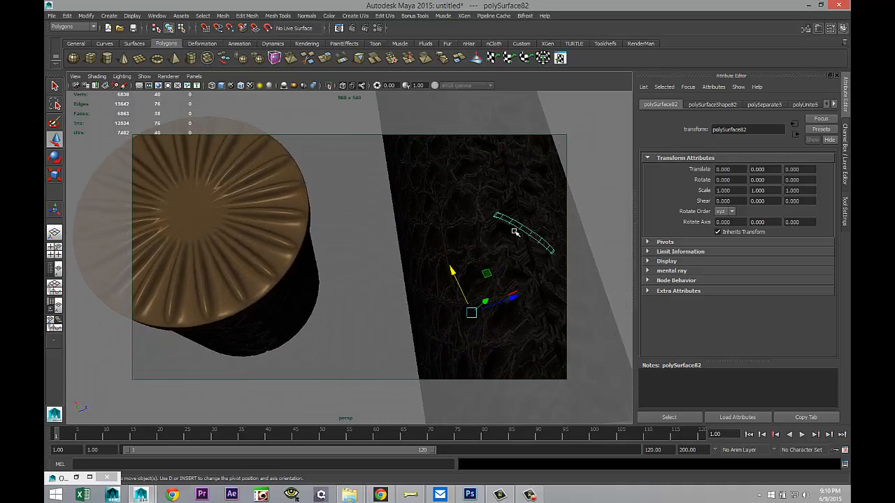
scroll(525, 240, "up", 2)
scroll(524, 240, "down", 3)
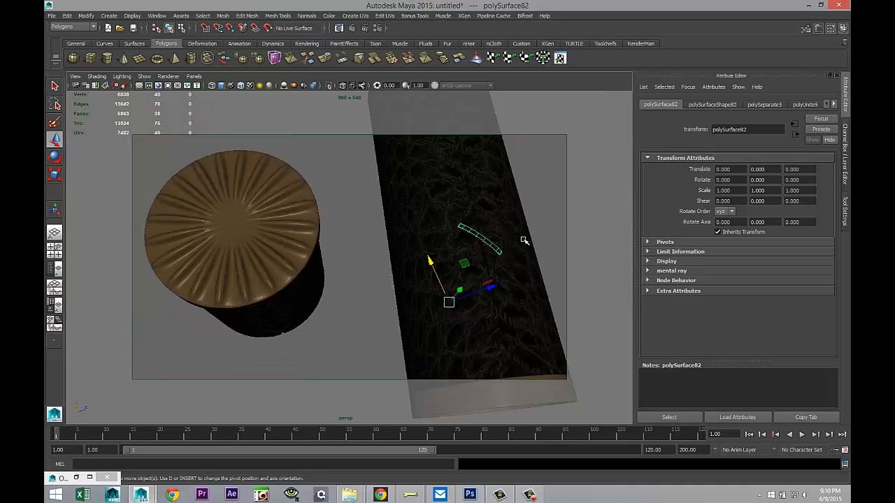
left_click_drag(422, 269, 407, 254, "alt")
scroll(418, 260, "up", 2)
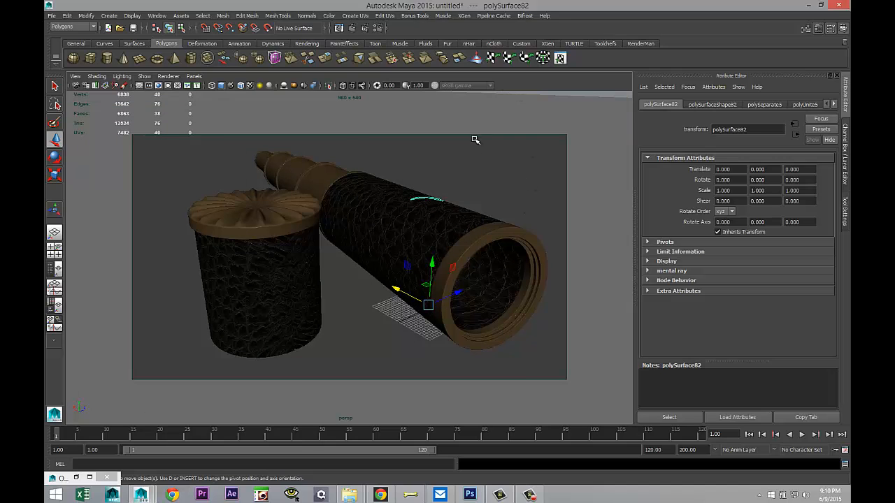
Save the composed perspective view as a camera bookmark named "new".
left_click(75, 76)
mouse_move(167, 194)
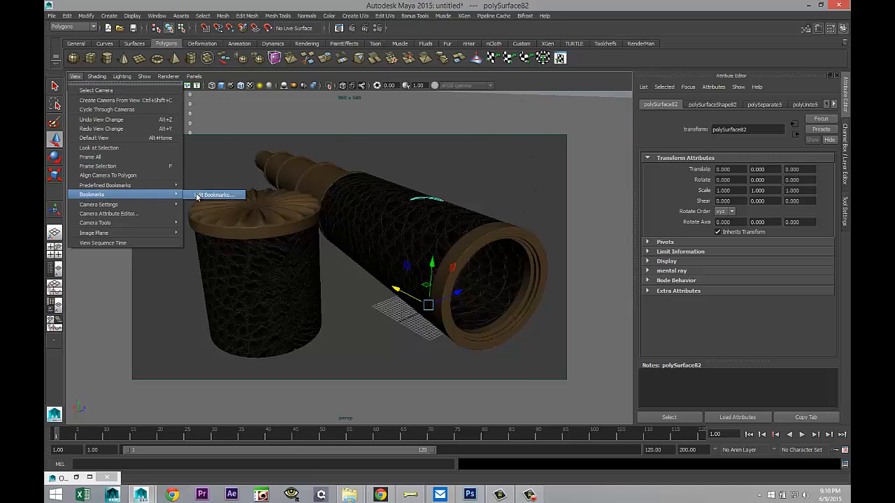
left_click(207, 194)
left_click(418, 283)
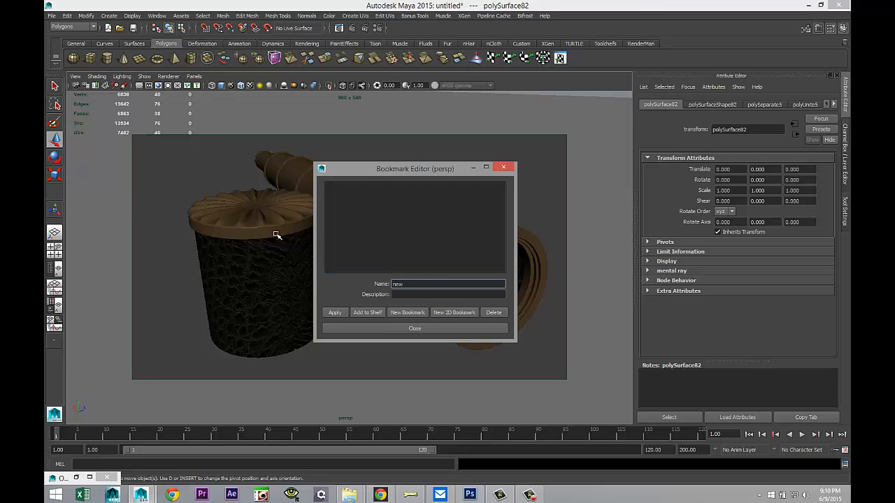
left_click(415, 329)
Select the ground plane's face, assign it a new Phong E material and set the material's color to white.
scroll(377, 274, "down", 3)
scroll(399, 250, "down", 3)
left_click(472, 207)
right_click_drag(467, 184, 467, 383)
left_click(476, 196)
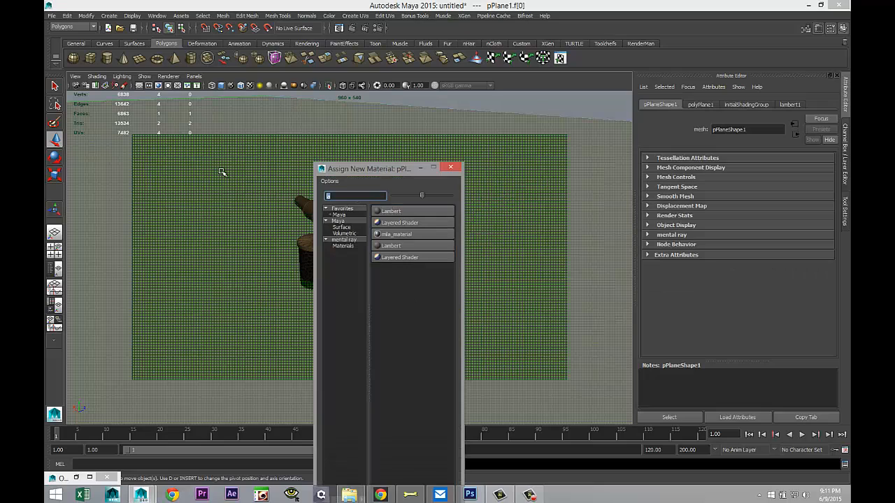
type("ph")
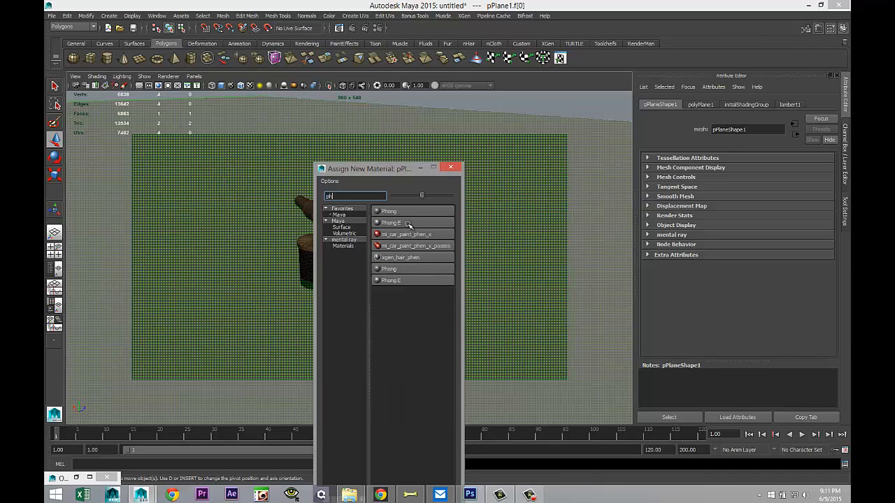
left_click(407, 223)
left_click_drag(777, 217, 824, 217)
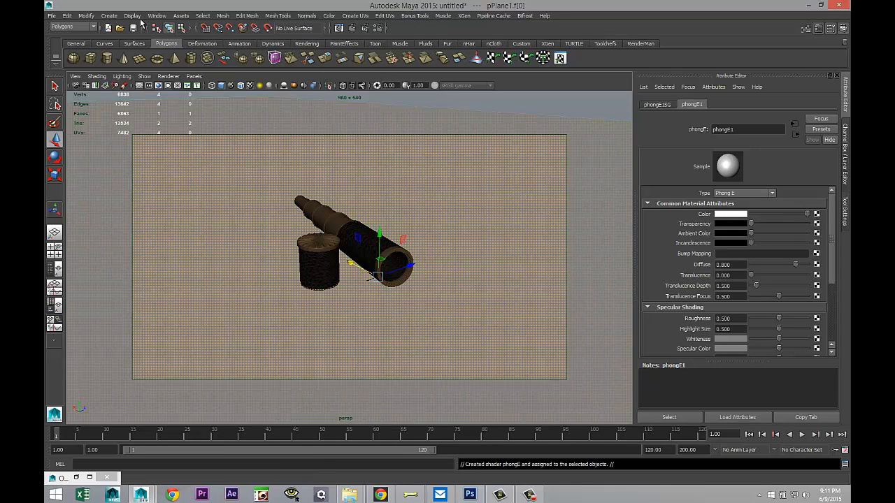
Create a point light and raise it above the telescope to about 62.37 in Translate Y.
left_click(109, 16)
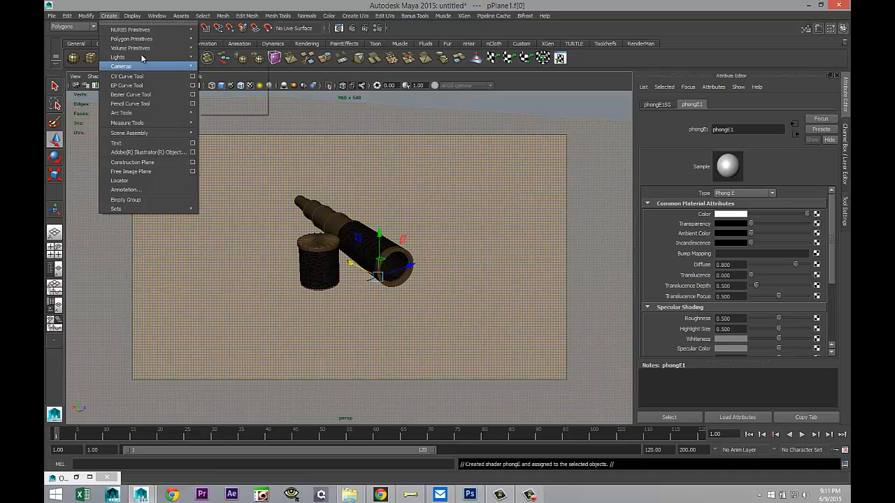
mouse_move(135, 57)
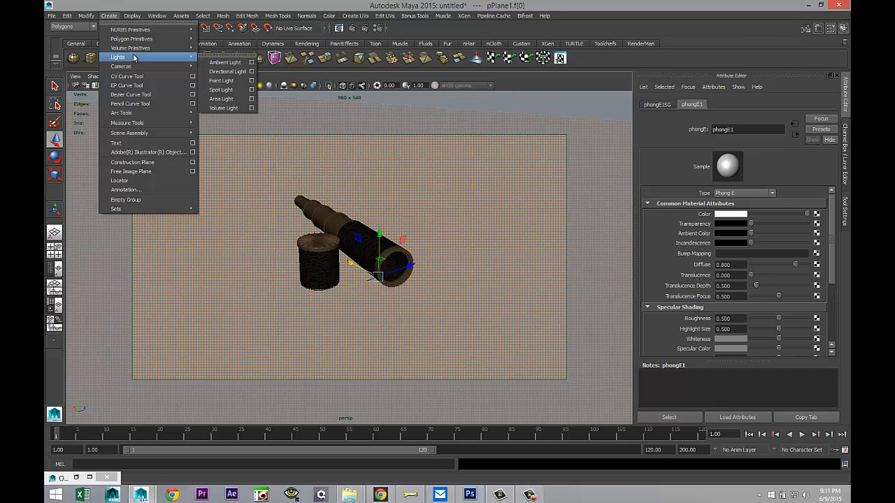
left_click(232, 82)
left_click(381, 235)
left_click_drag(380, 233, 377, 156)
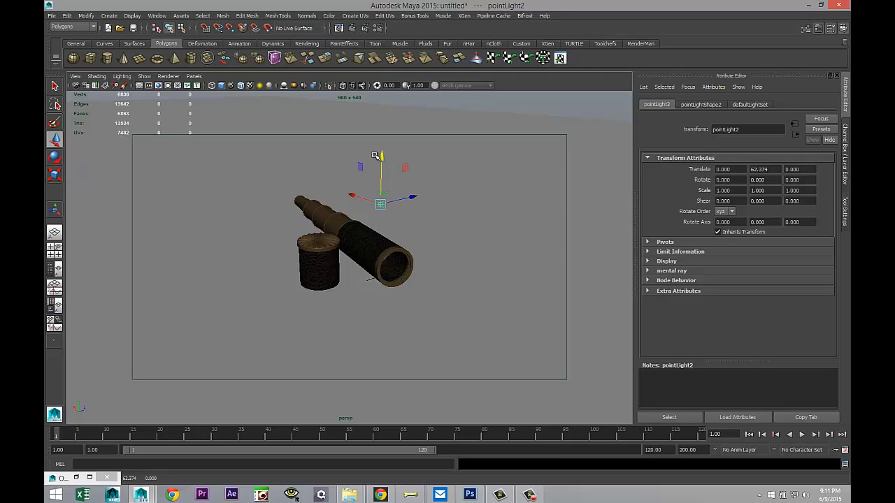
Display the scene with its lights and move the point light to about 143.93 in Translate Y and -59.3 in Z.
key("7")
left_click_drag(349, 233, 349, 249, "alt")
left_click_drag(412, 193, 278, 75)
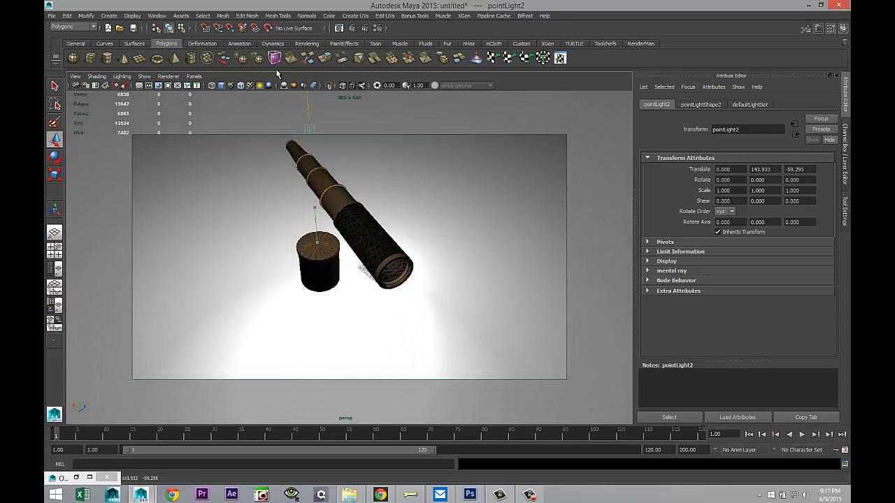
Reposition the point light relative to the telescope and cap and set its intensity to 0.6.
scroll(304, 218, "down", 5)
left_click_drag(342, 286, 334, 210, "alt")
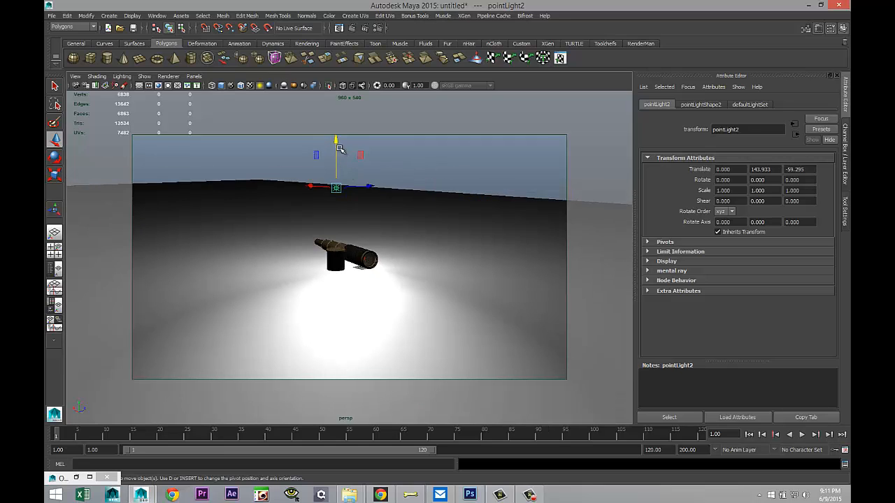
left_click_drag(336, 140, 356, 263)
left_click(719, 106)
left_click(731, 224)
key("Return")
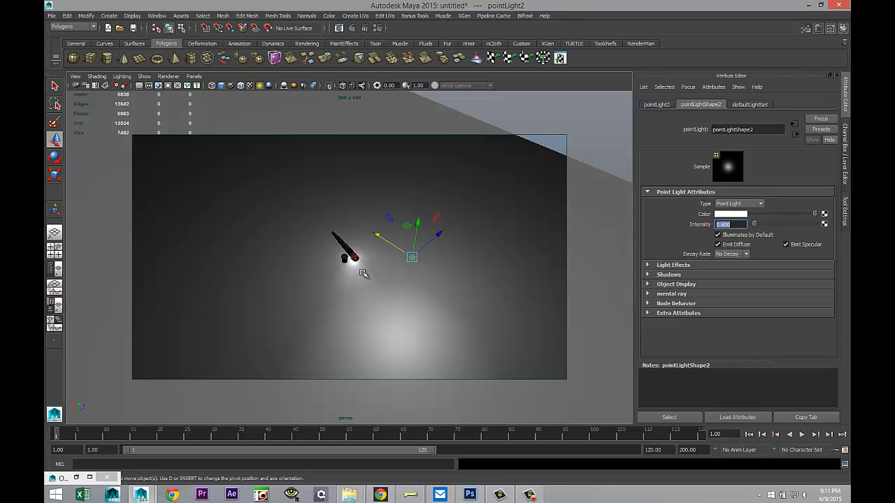
Restore the bookmarked camera view of the telescope and cap.
scroll(363, 274, "up", 3)
left_click(78, 77)
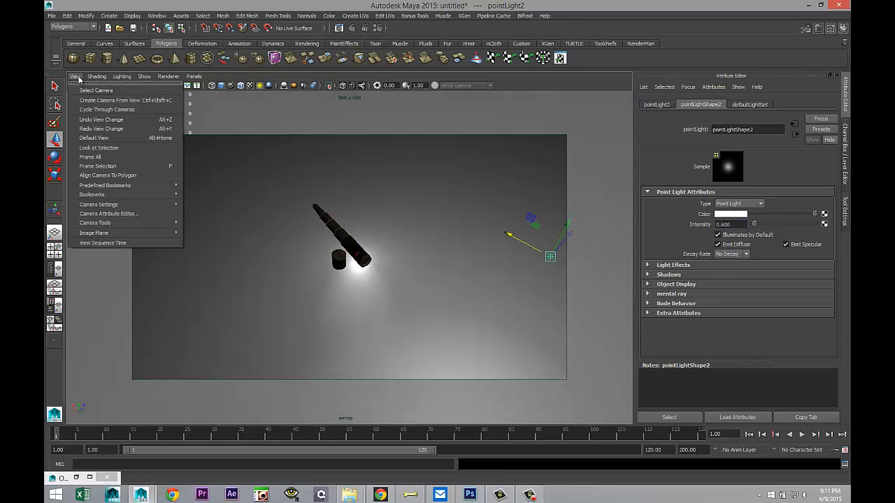
mouse_move(139, 194)
left_click(204, 196)
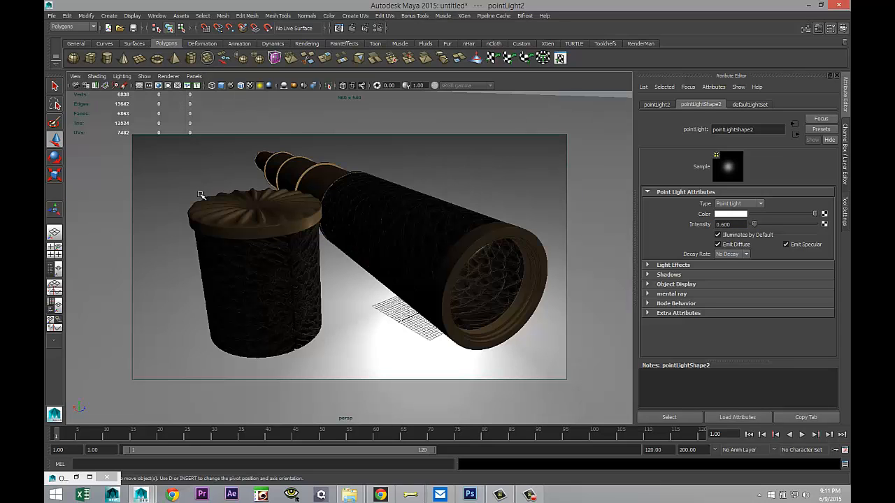
Open the render settings and set the renderer to mental ray.
left_click(378, 29)
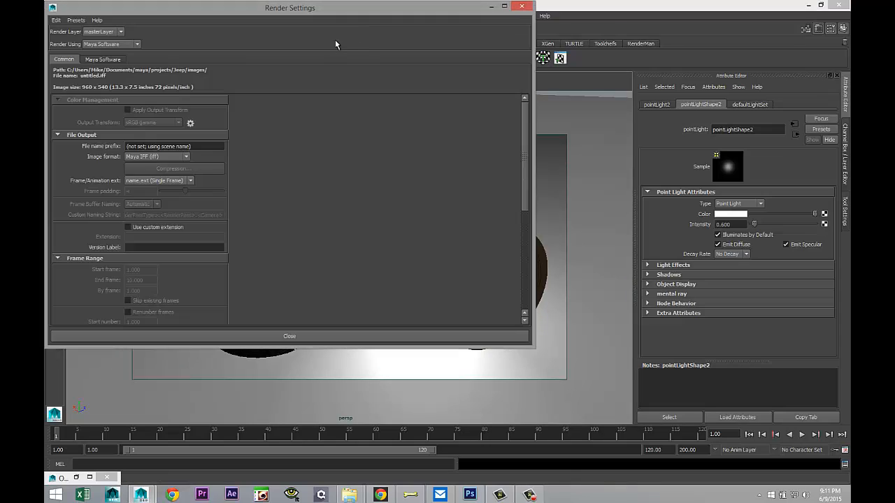
left_click(137, 44)
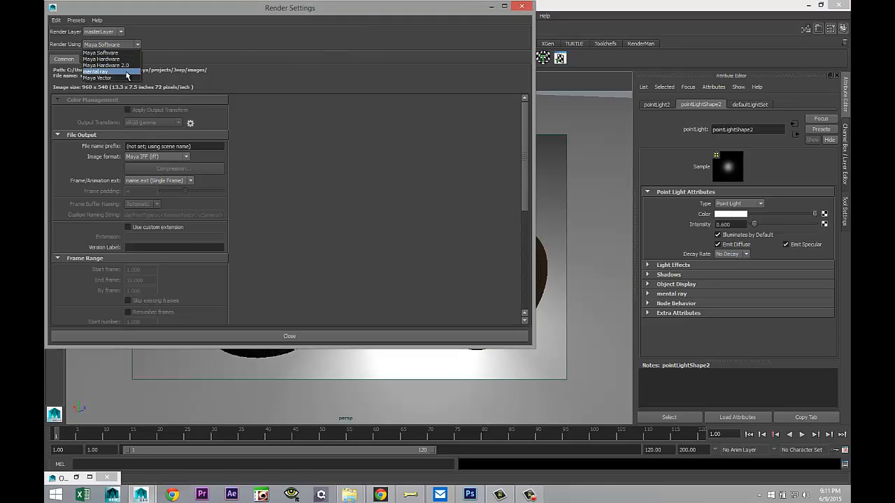
left_click(125, 75)
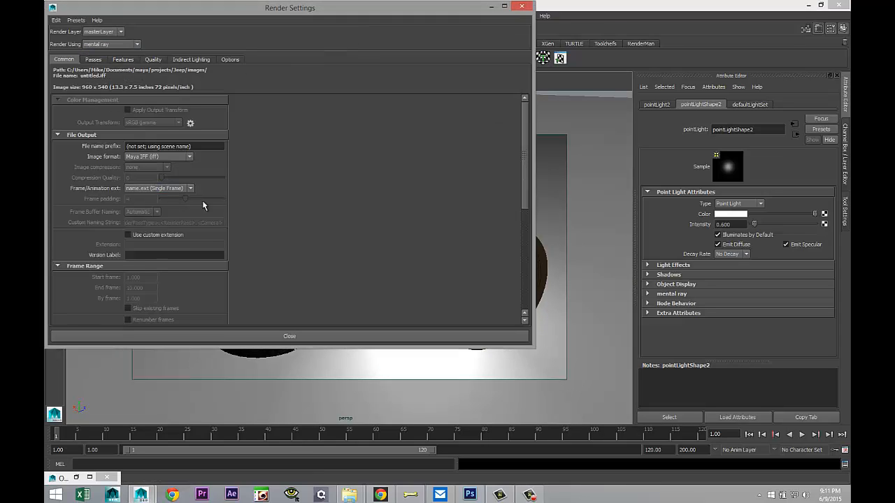
Set the render image size to the HD 1080 preset and the unified sampling quality to 1.50.
scroll(188, 248, "down", 5)
left_click(190, 260)
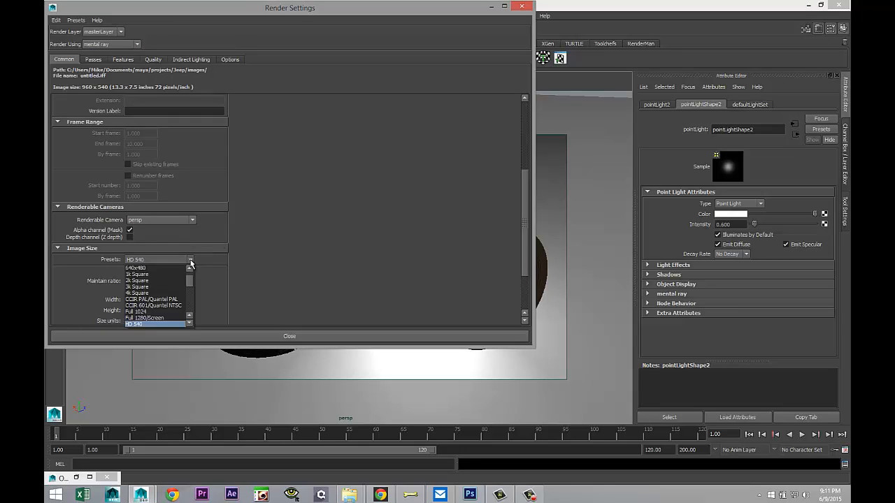
left_click(179, 324)
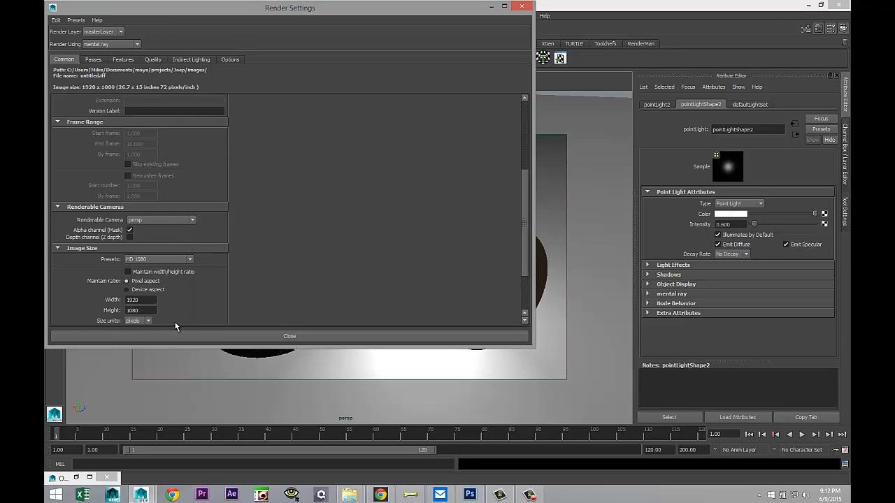
left_click(153, 61)
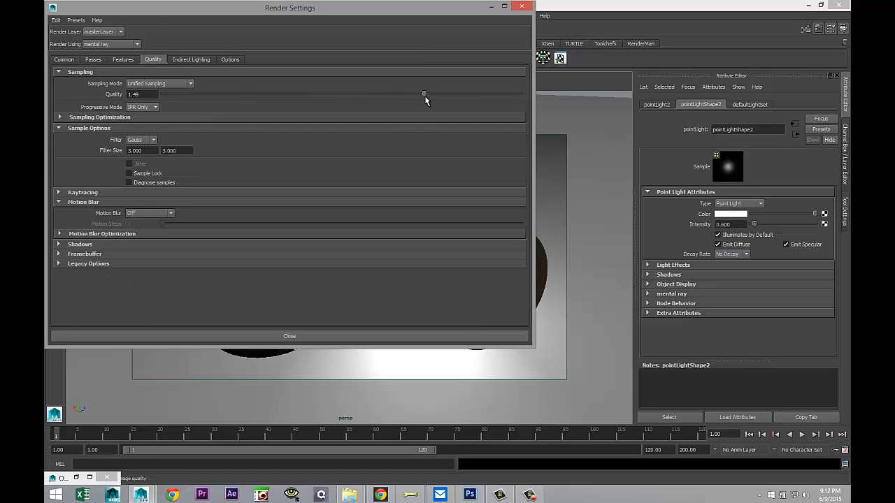
Enable Global Illumination and Final Gathering in the mental ray indirect lighting settings.
left_click(191, 60)
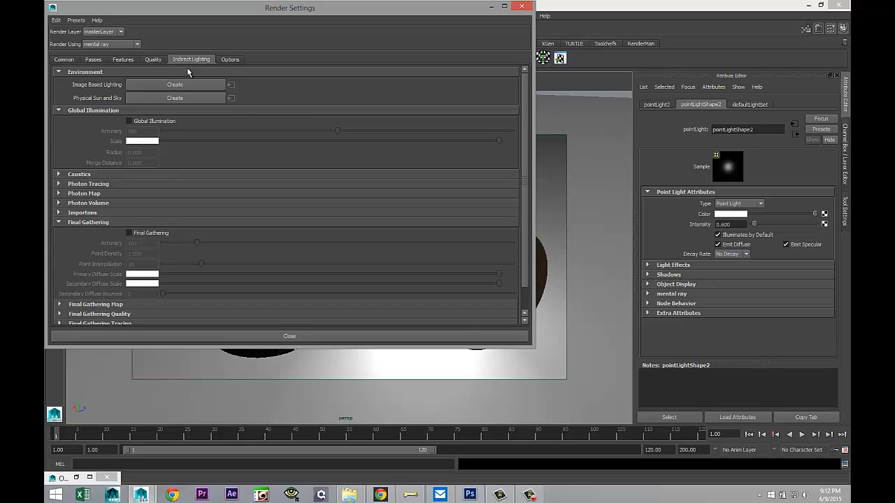
left_click(130, 121)
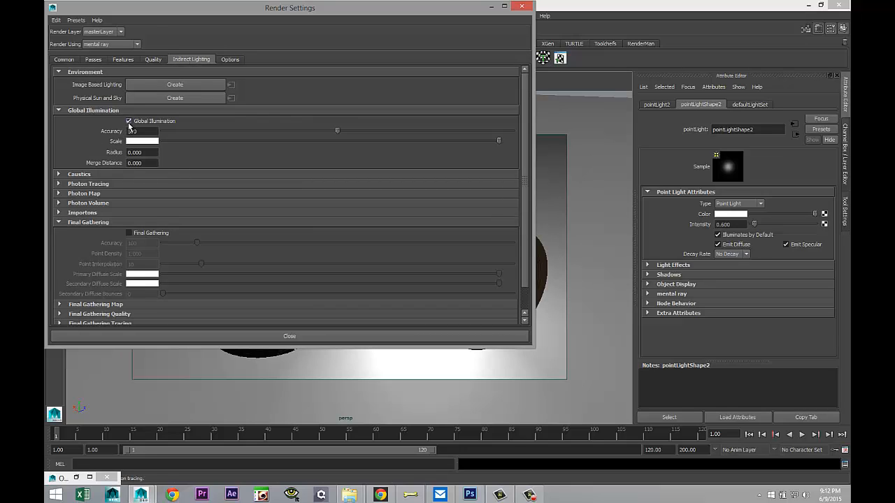
left_click(129, 233)
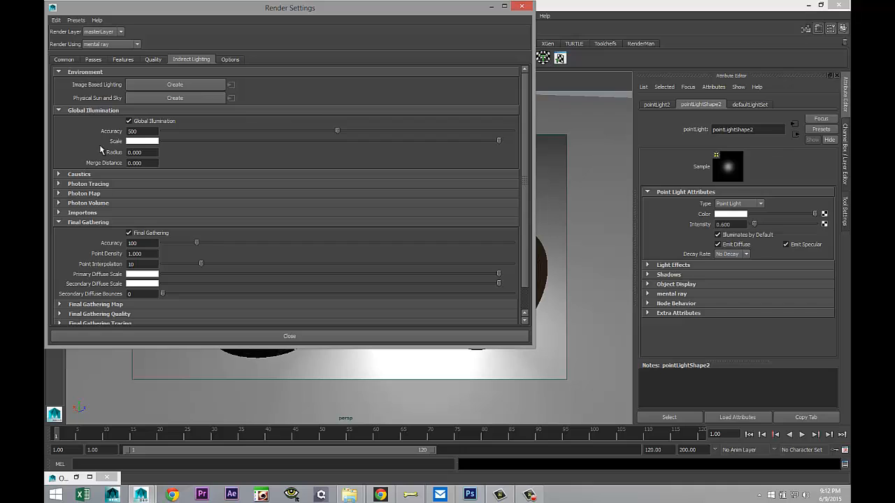
Set the raytracing reflections and refractions to 8, the max trace depth to 12 and the shadows to 6.
left_click(153, 59)
left_click(59, 194)
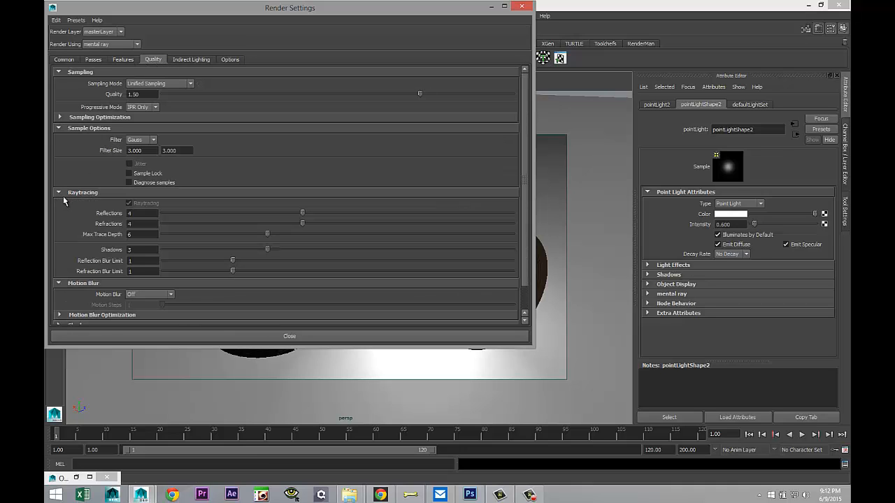
left_click_drag(140, 213, 70, 213)
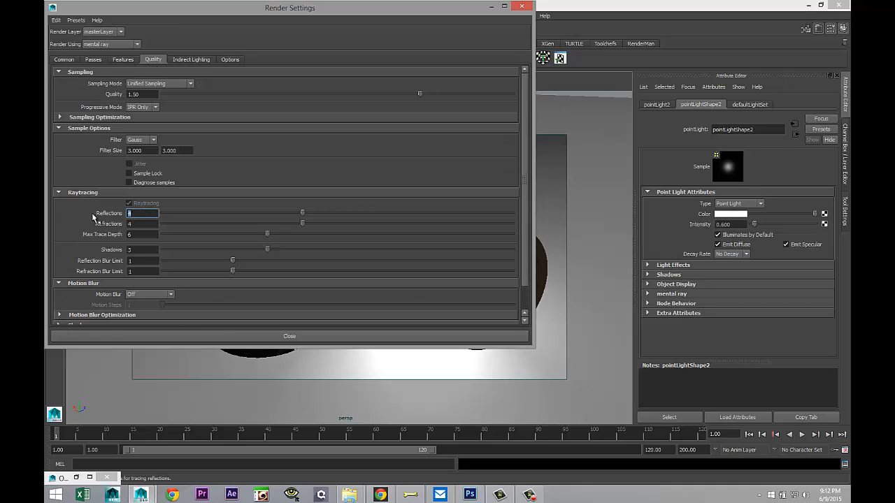
type("8")
double_click(136, 223)
type("8")
key("Tab")
type("12")
key("Tab")
type("6")
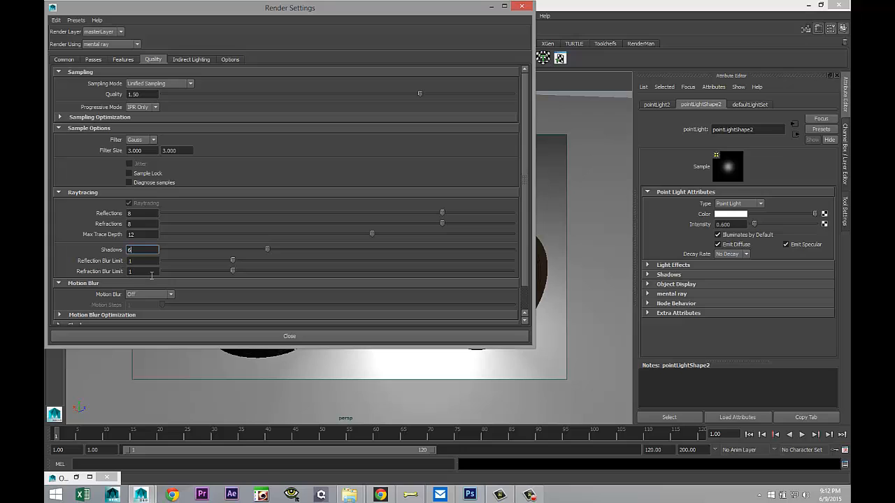
Set both the reflection blur limit and the refraction blur limit to 3.
key("Tab")
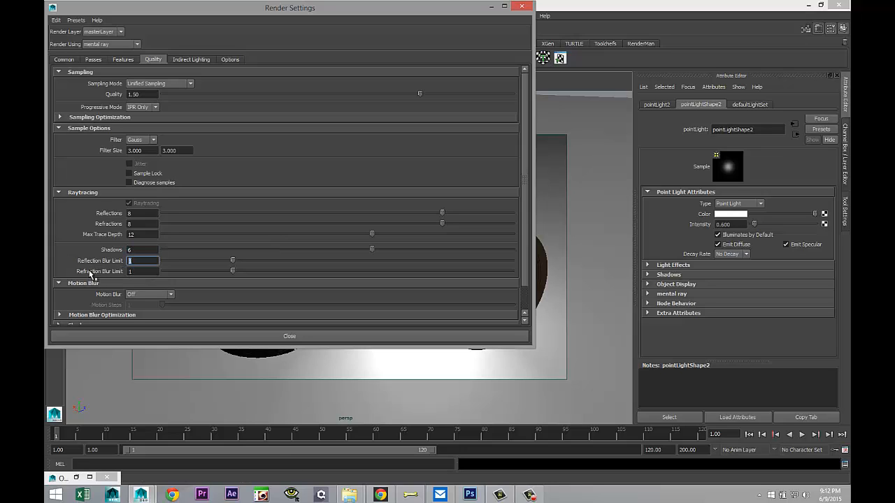
type("3")
key("Tab")
type("3")
left_click(148, 261)
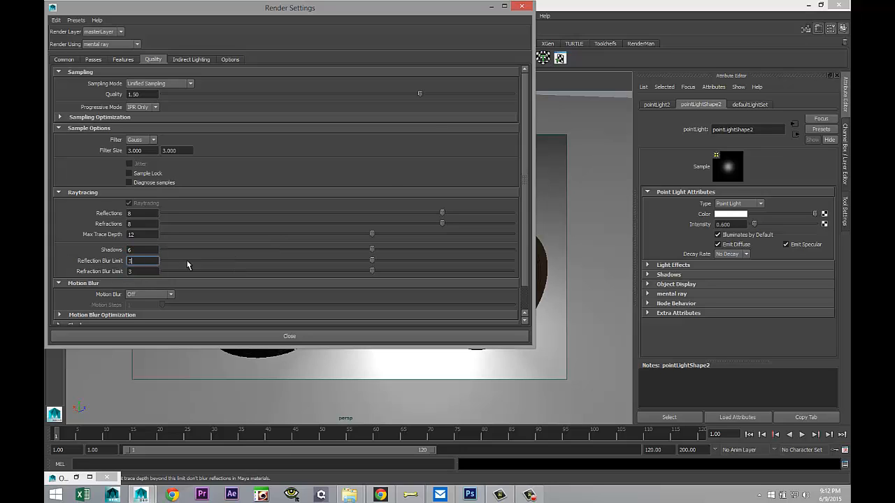
Create an image based lighting environment for the scene and put the render settings away.
left_click(202, 61)
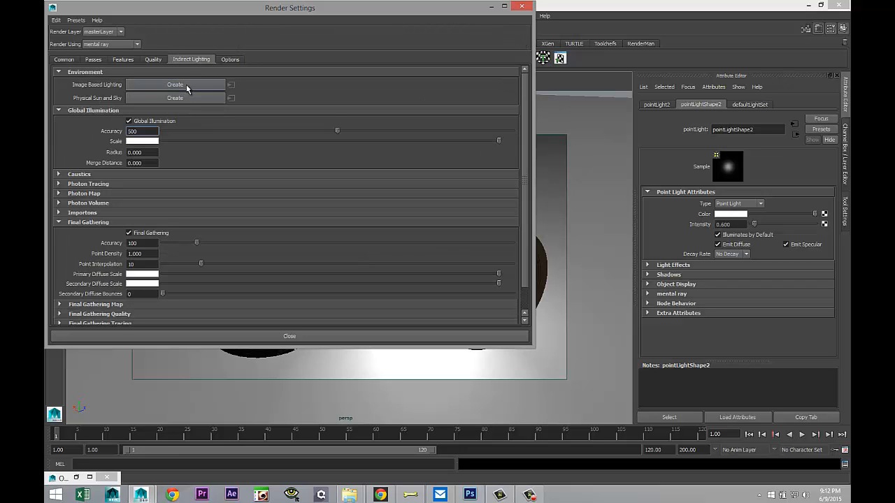
left_click(175, 84)
left_click(503, 6)
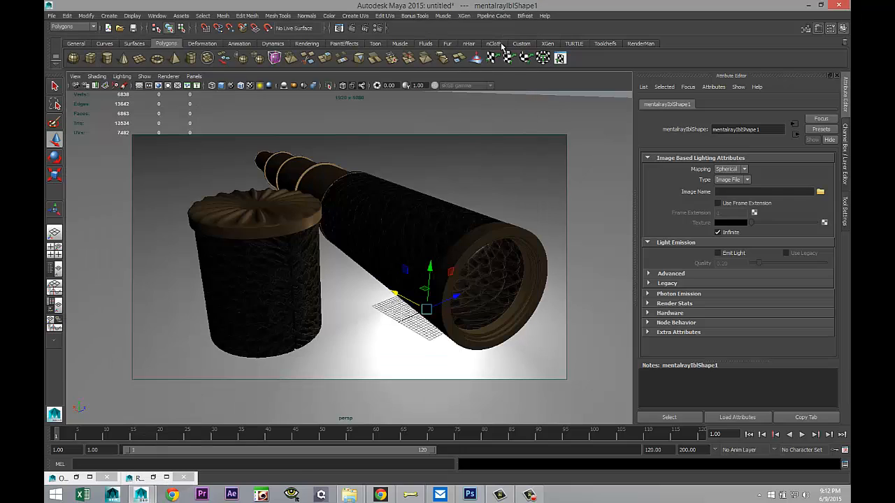
Load Sky 3.hdr from the HDRI folder inside the maya documents folder as the image based lighting image.
left_click(821, 192)
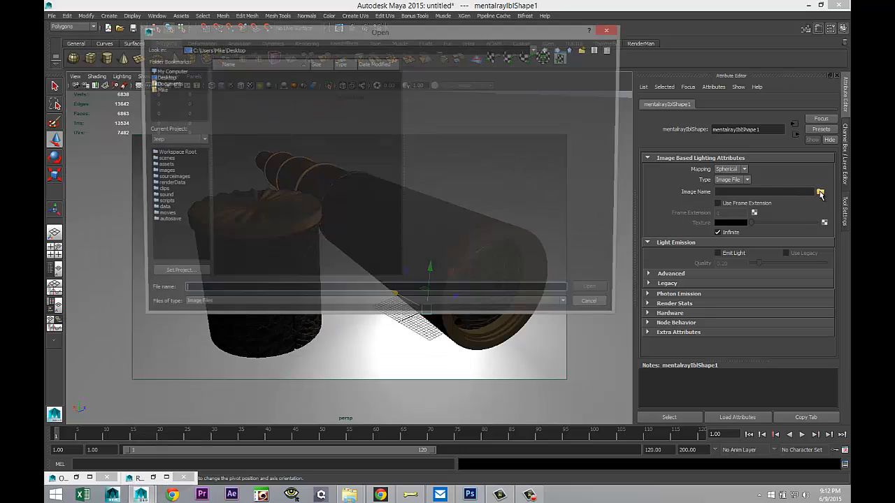
left_click(173, 84)
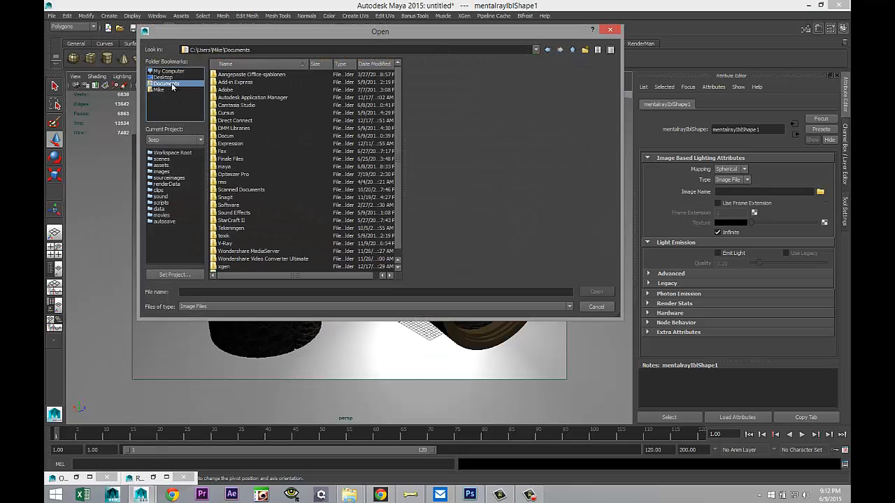
double_click(224, 167)
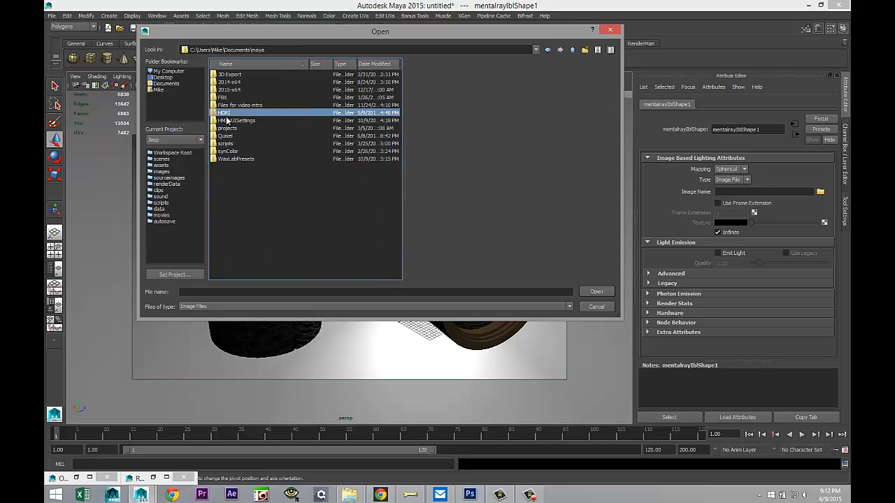
double_click(224, 112)
scroll(286, 168, "down", 5)
scroll(286, 175, "down", 5)
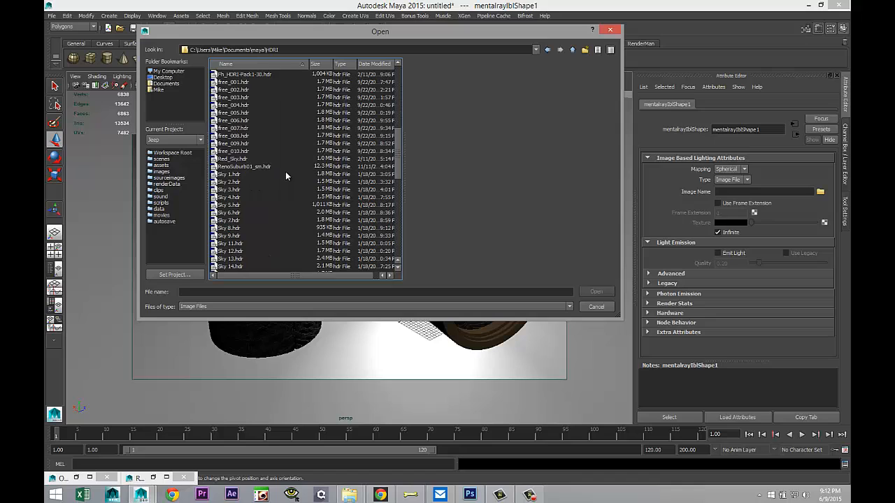
left_click(226, 190)
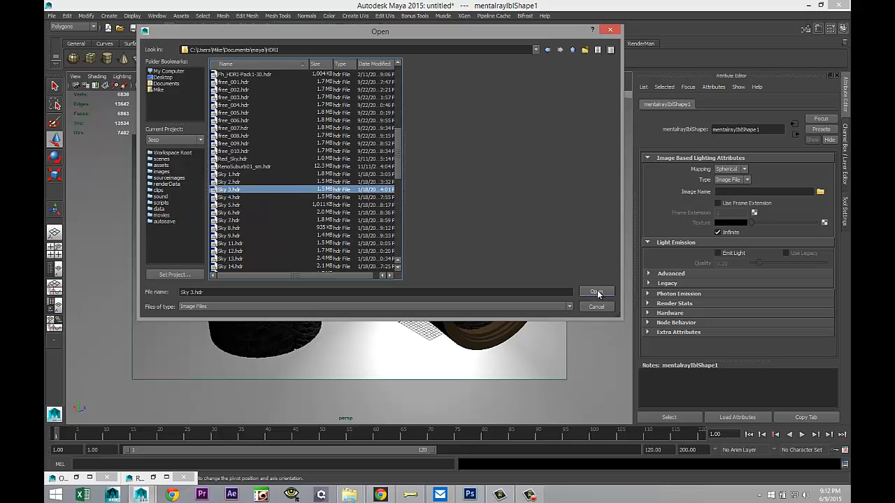
left_click(596, 293)
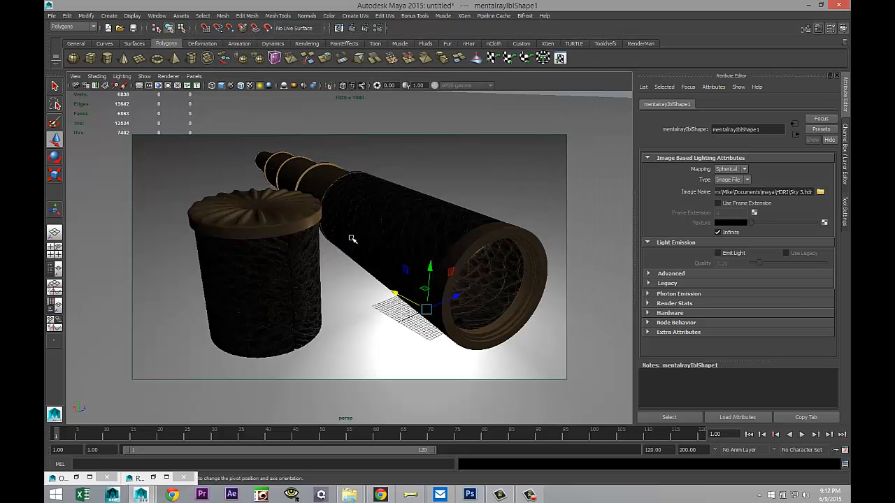
Restore the bookmarked camera view of the telescope and cap and render the current frame.
scroll(354, 236, "down", 15)
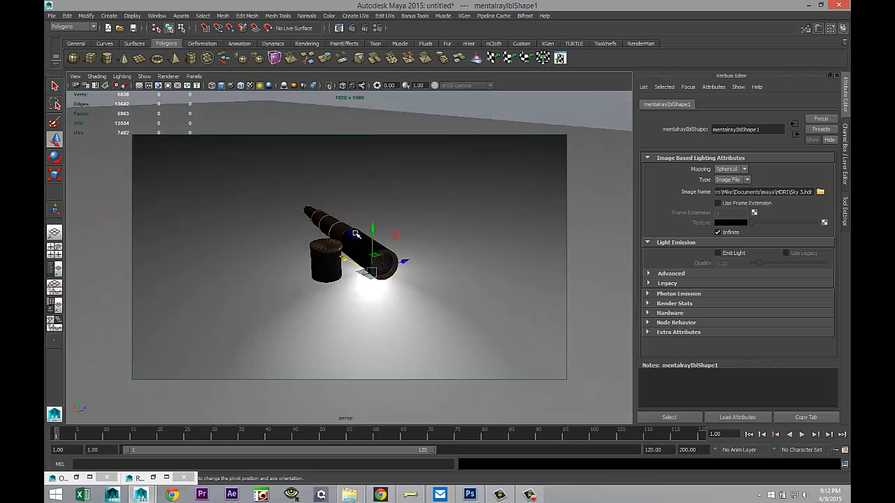
scroll(353, 236, "up", 15)
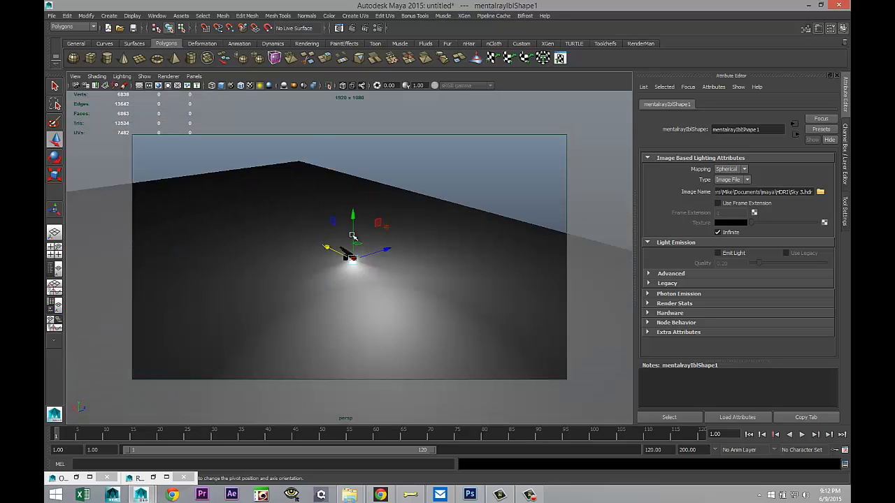
left_click(75, 76)
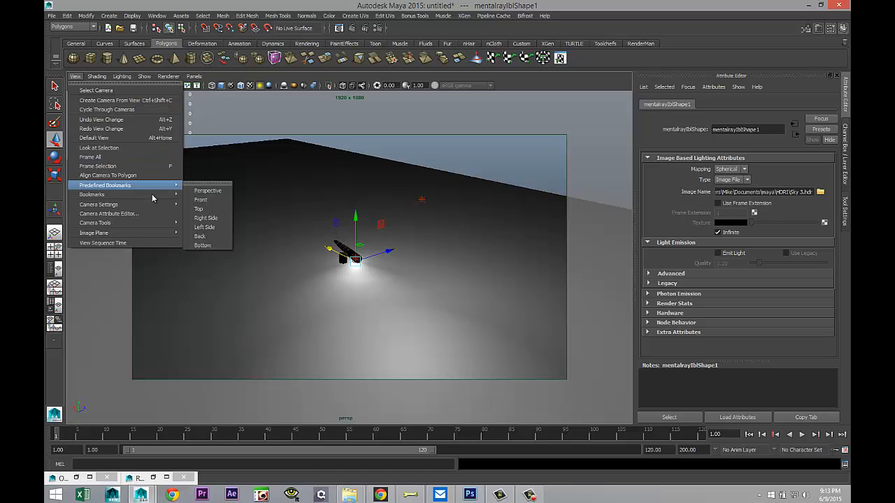
left_click(200, 191)
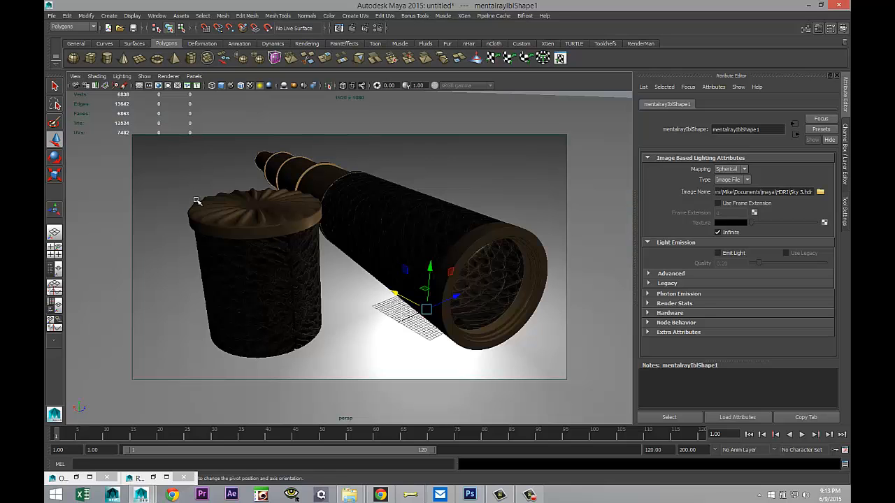
left_click(353, 28)
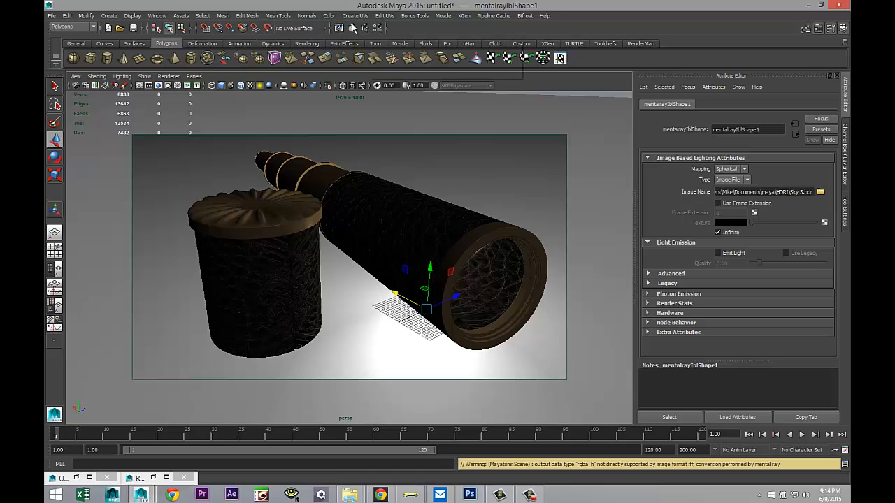
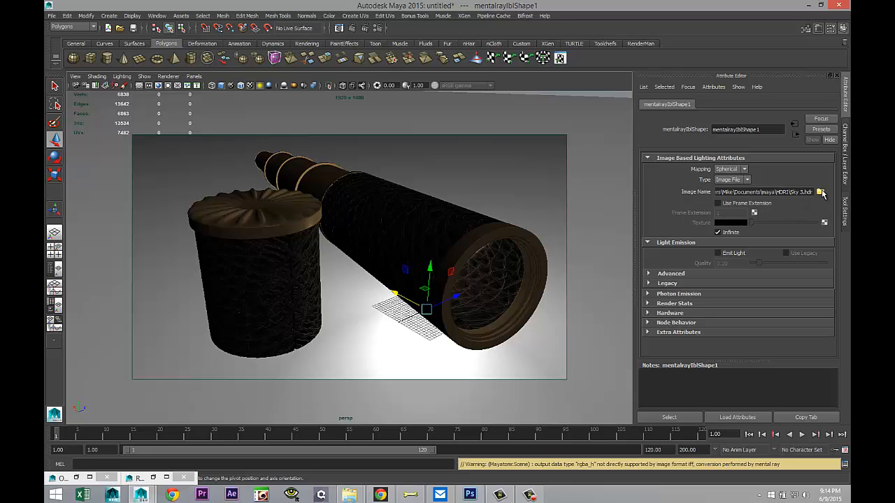
Replace the image based lighting image with Sky 1.hdr from the HDRI folder.
left_click(820, 193)
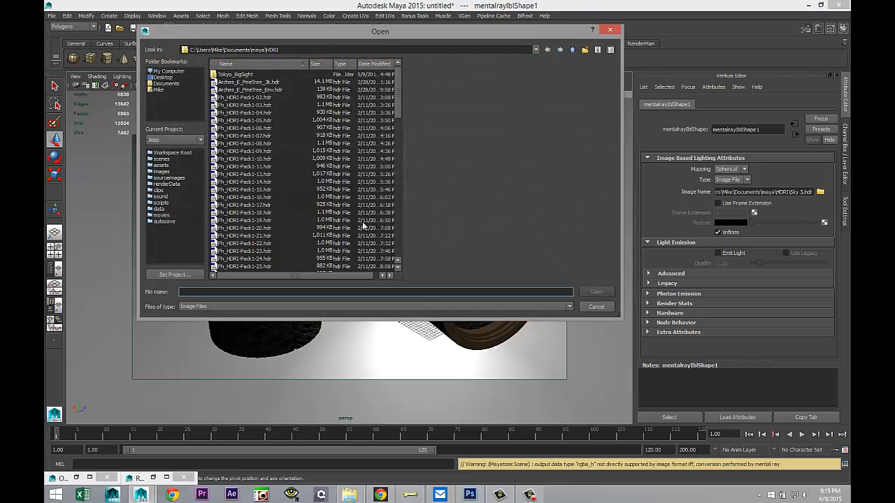
scroll(279, 186, "down", 2)
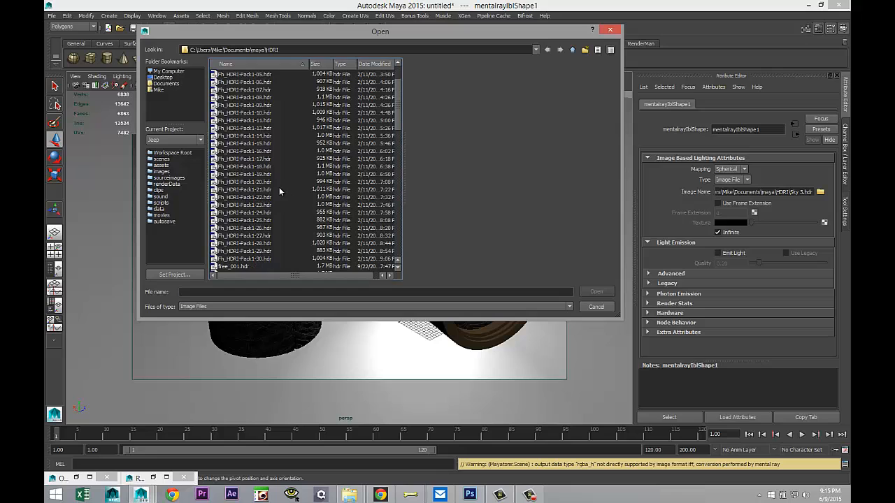
scroll(283, 193, "up", 3)
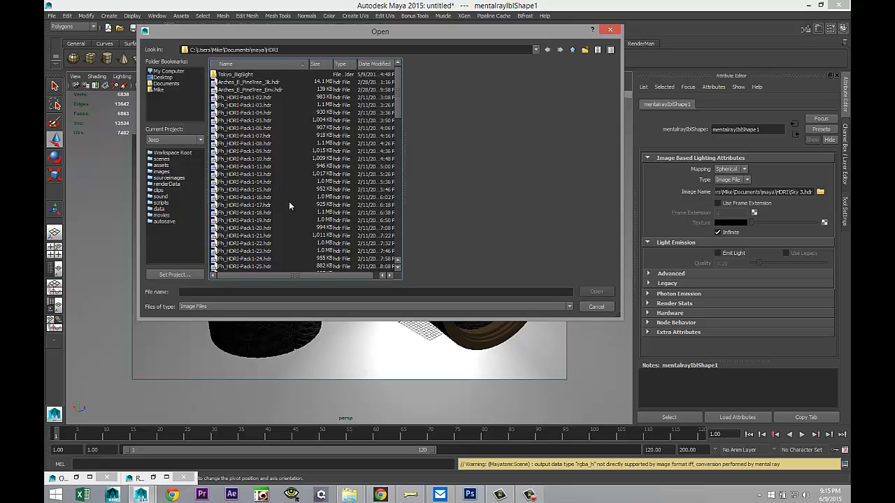
scroll(290, 201, "down", 12)
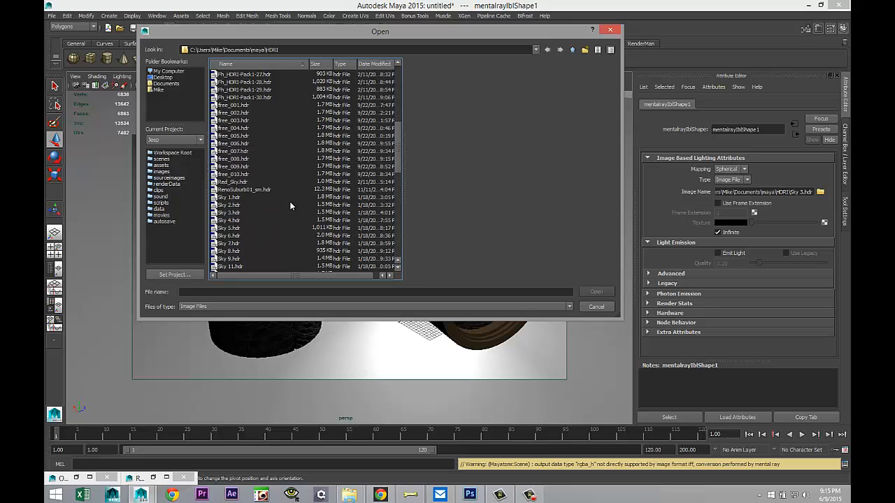
left_click(229, 152)
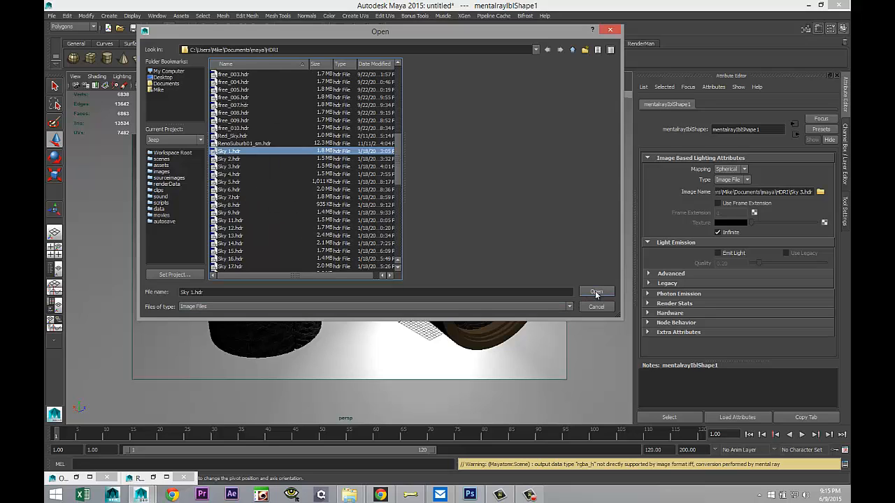
left_click(595, 292)
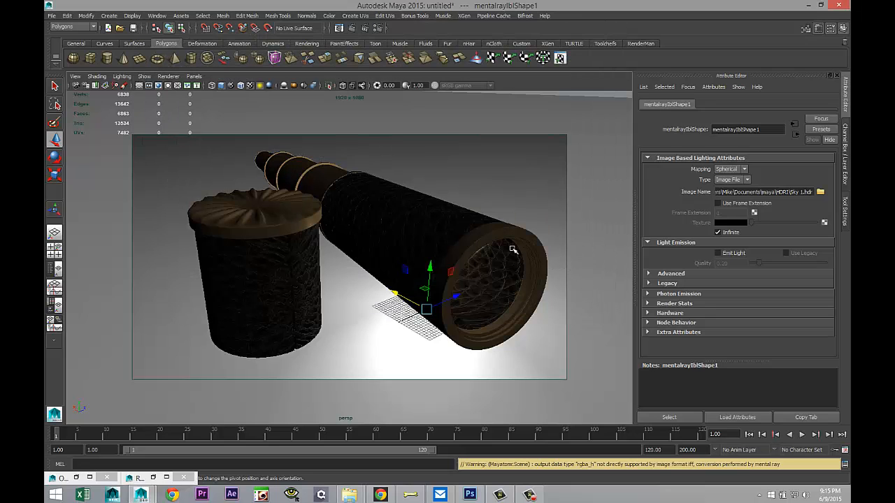
Create an ambient light and move it behind and above the cap.
left_click(108, 16)
mouse_move(136, 60)
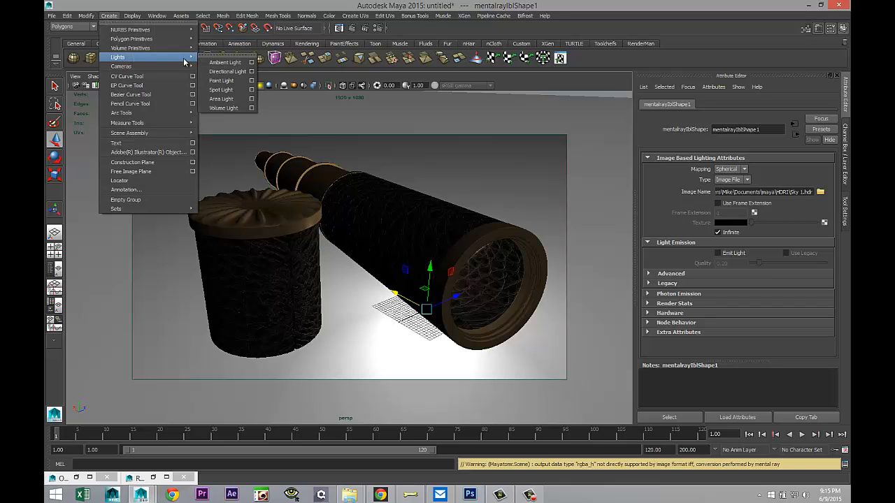
left_click(222, 62)
left_click_drag(397, 294, 200, 149)
Set the ambient light's intensity to 0.2.
left_click(738, 224)
type("0")
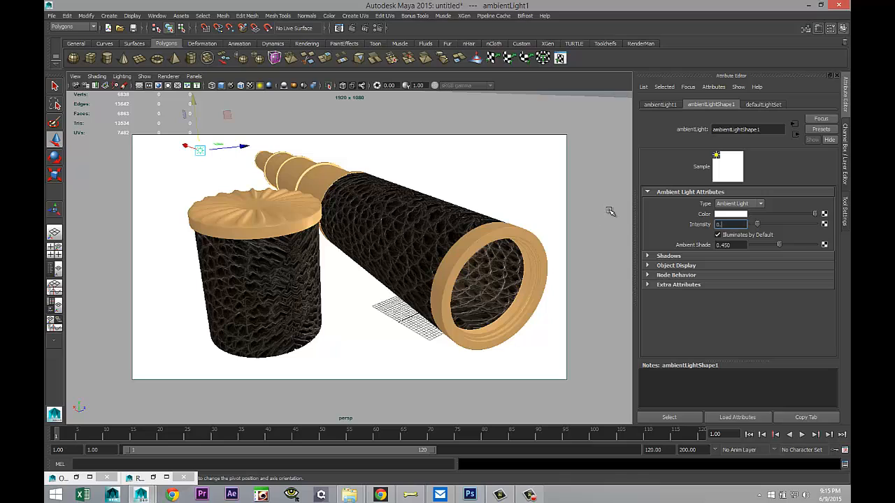
type(".2")
key("Return")
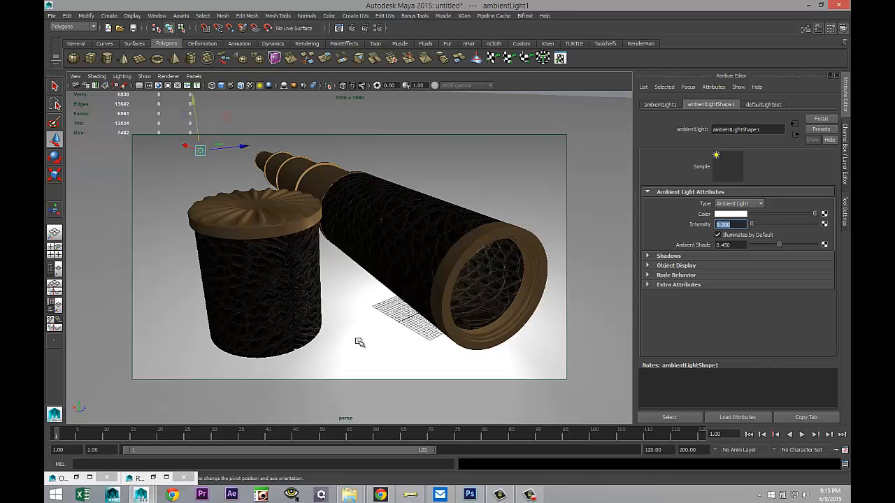
scroll(363, 310, "up", 2)
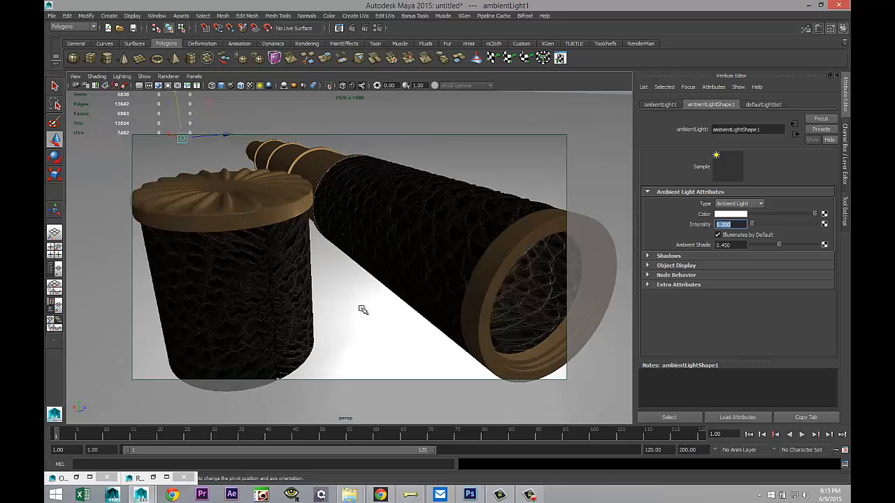
Select all the crossed lace strips on the cap's side and assign them a new Lambert material.
left_click_drag(344, 316, 370, 300, "alt")
scroll(364, 297, "up", 3)
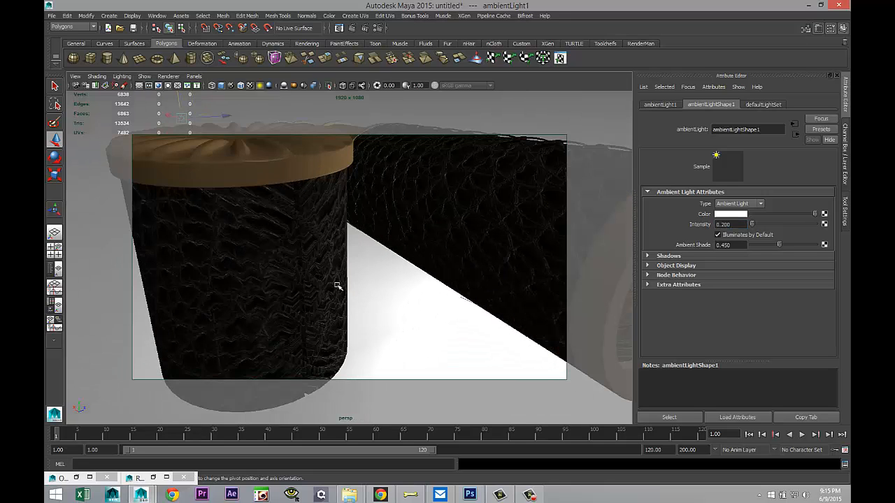
left_click(302, 221)
left_click(286, 234, "shift")
left_click(295, 266, "shift")
left_click(293, 285, "shift")
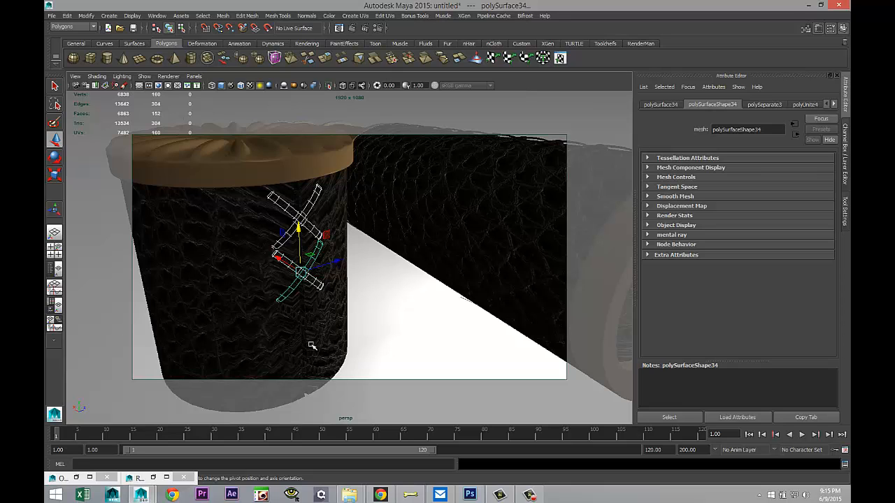
scroll(312, 345, "up", 2)
key("shift+d")
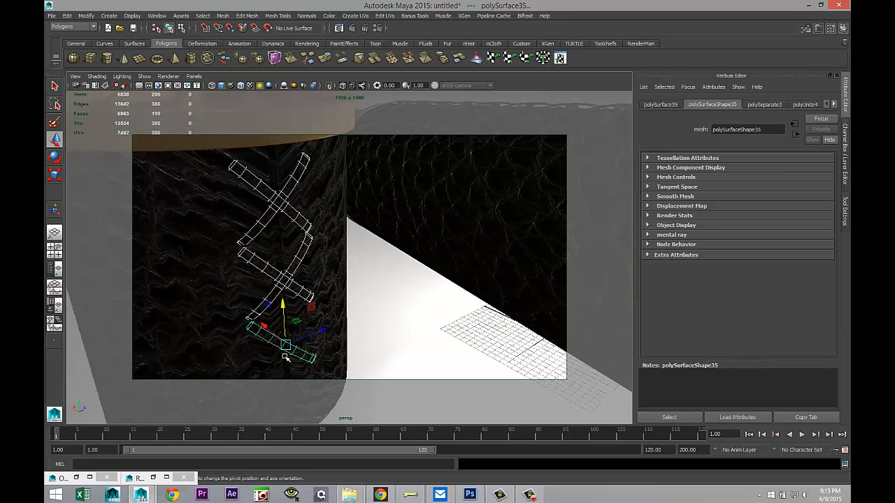
scroll(281, 353, "down", 3)
scroll(328, 374, "up", 1)
scroll(355, 319, "up", 4)
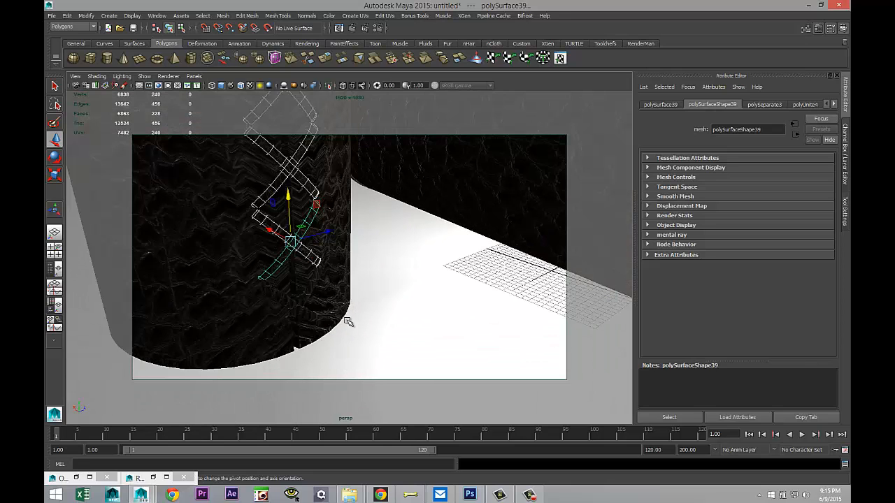
left_click(278, 304, "shift")
left_click(279, 303, "shift")
left_click(279, 325, "shift")
left_click(201, 310, "shift")
scroll(244, 318, "down", 5)
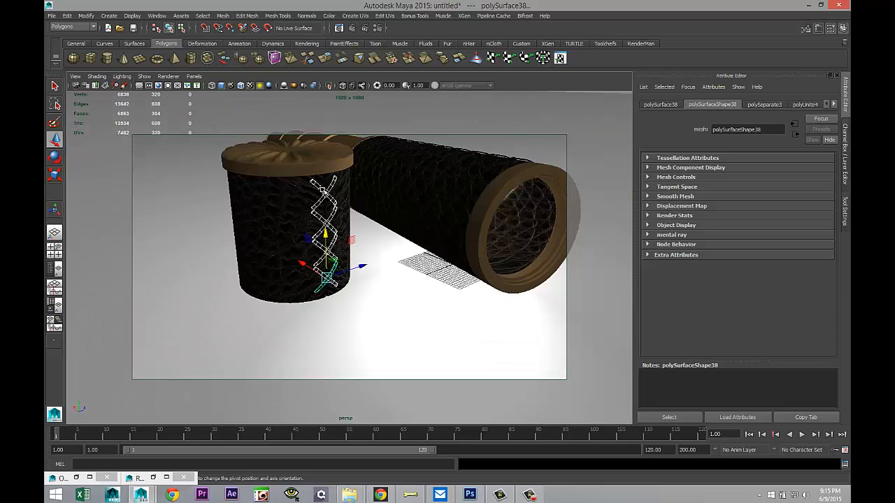
right_click_drag(320, 193, 338, 381)
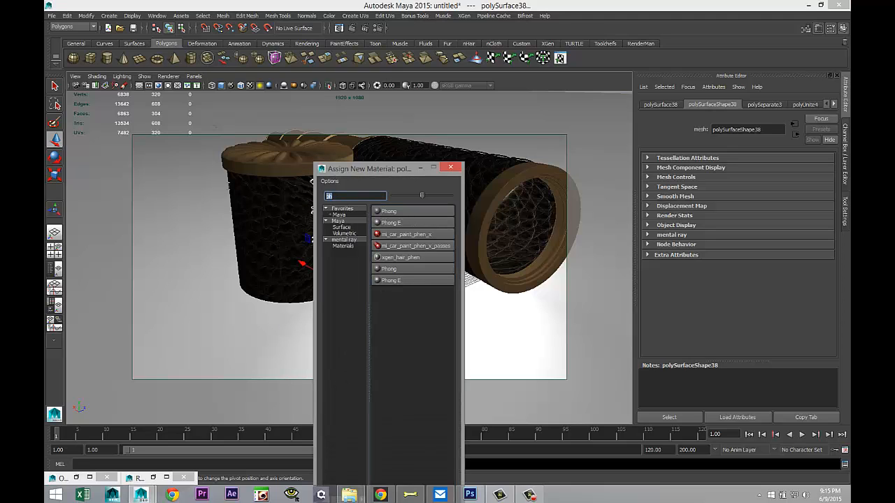
type("la")
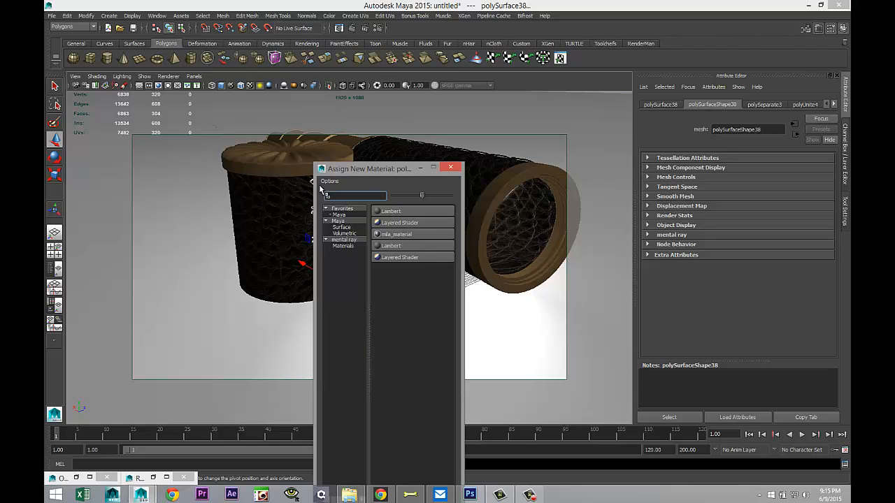
left_click(392, 211)
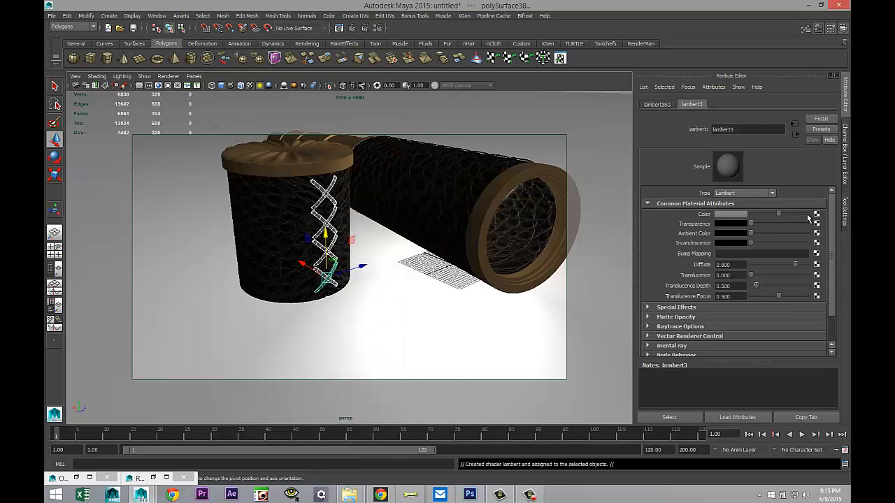
Map a Leather texture to the lace material's color, darken its cell color slightly and make its crease color black.
left_click(816, 216)
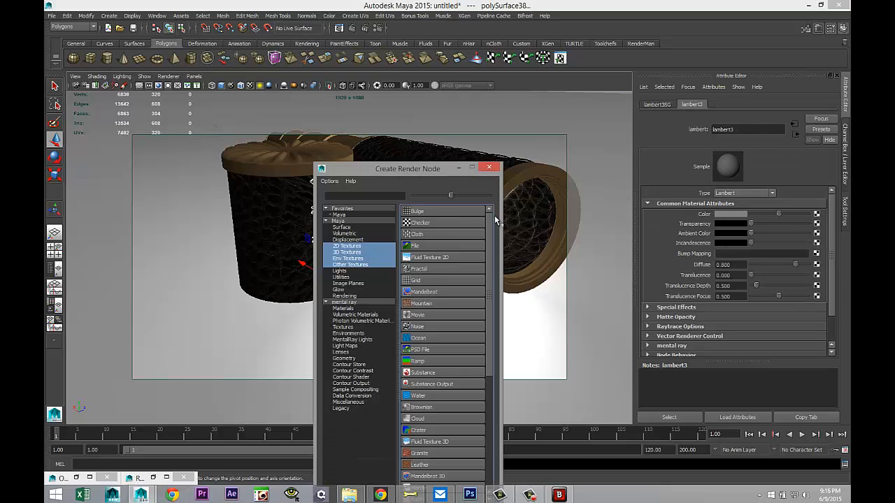
left_click(341, 196)
type("leather")
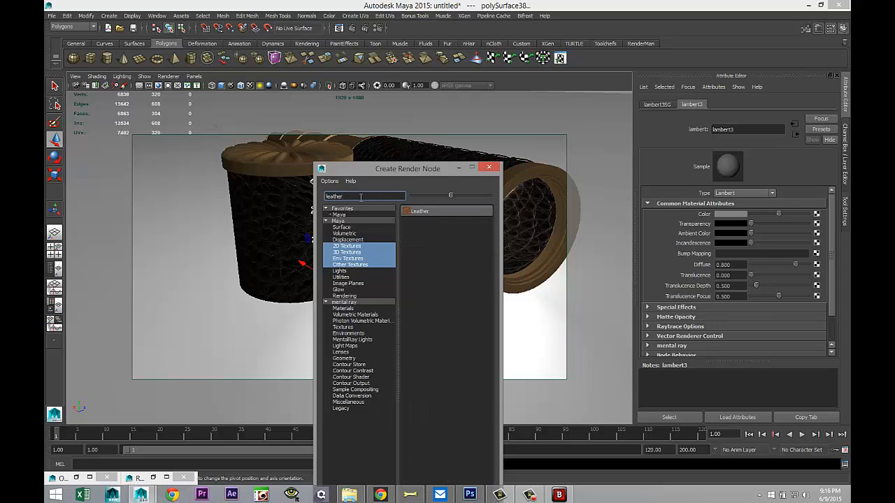
left_click(426, 211)
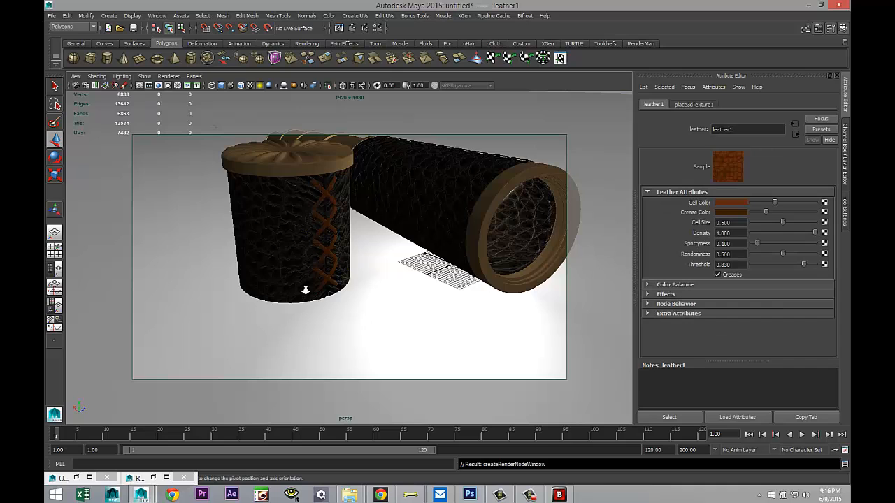
scroll(305, 289, "up", 5)
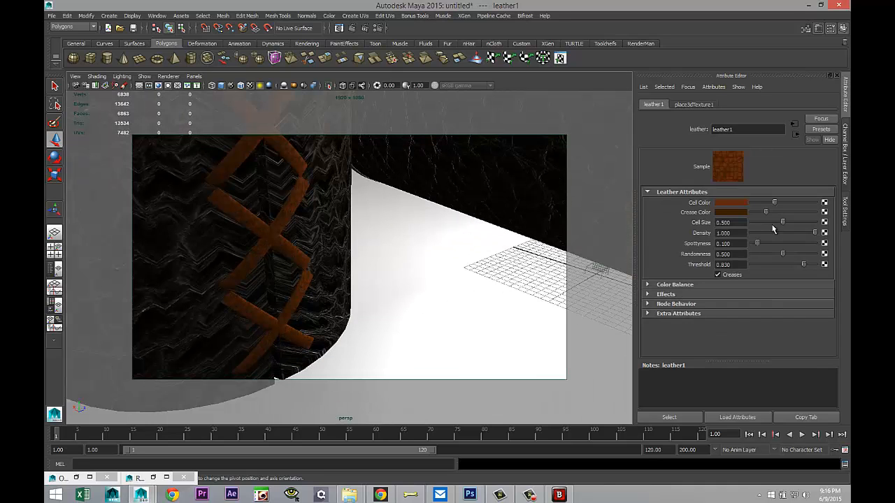
left_click_drag(765, 213, 761, 213)
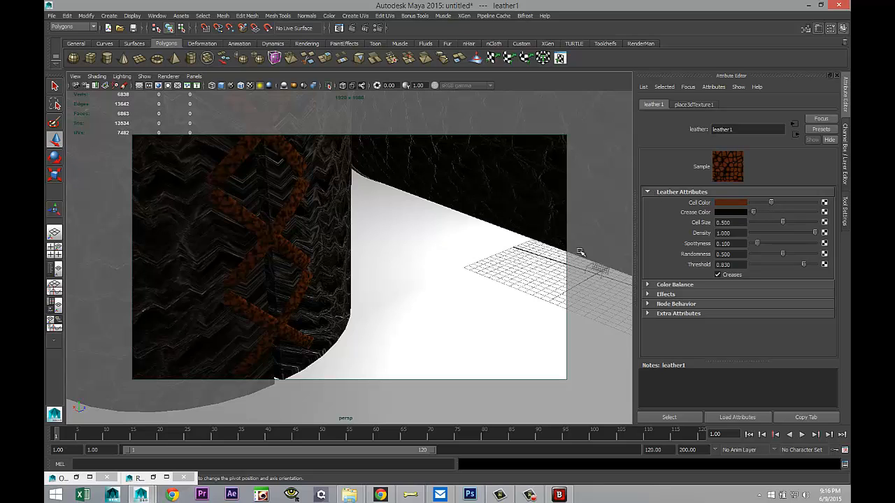
Select one of the cap's lace strips and bring up the attributes of its Lambert material.
left_click(263, 249)
left_click(834, 105)
left_click(834, 105)
left_click(834, 105)
left_click(834, 105)
left_click(835, 106)
left_click(809, 105)
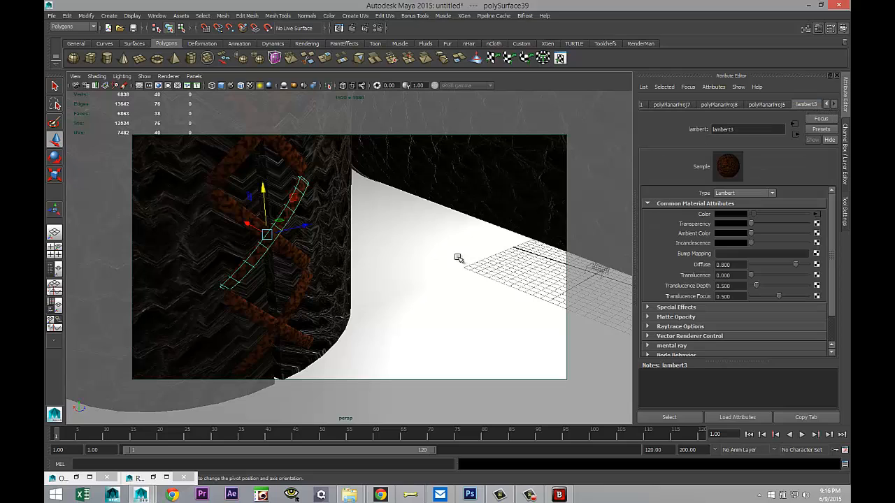
scroll(448, 259, "up", 2)
scroll(447, 258, "down", 6)
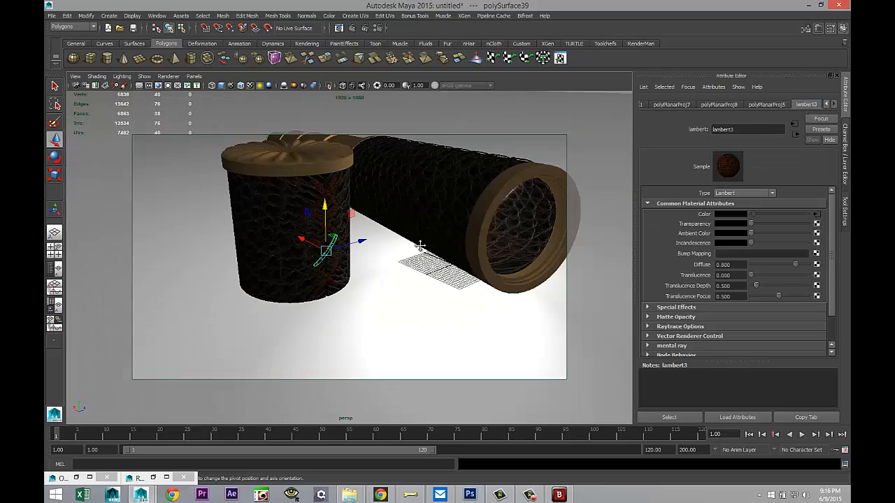
Display the scene in wireframe and select the crossed lace strips along the telescope's leather barrel up to the ring.
middle_click_drag(424, 239, 417, 316, "alt")
scroll(418, 316, "up", 4)
left_click_drag(437, 264, 438, 366, "alt")
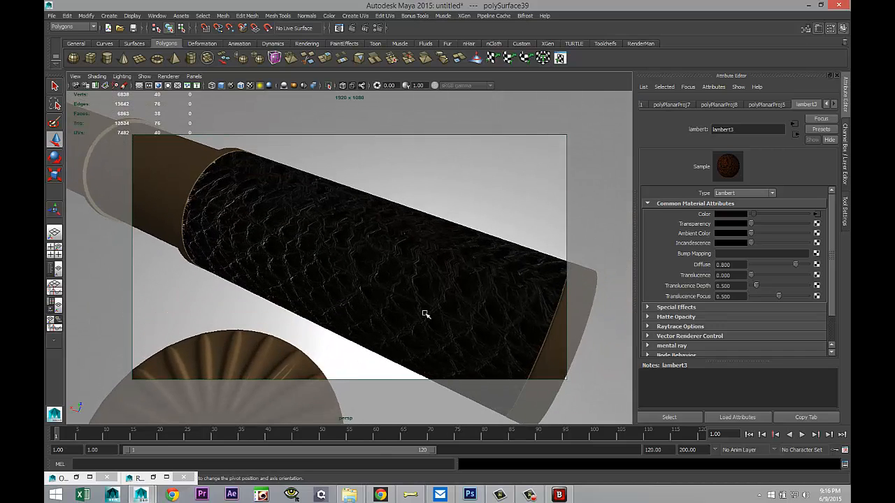
key("4")
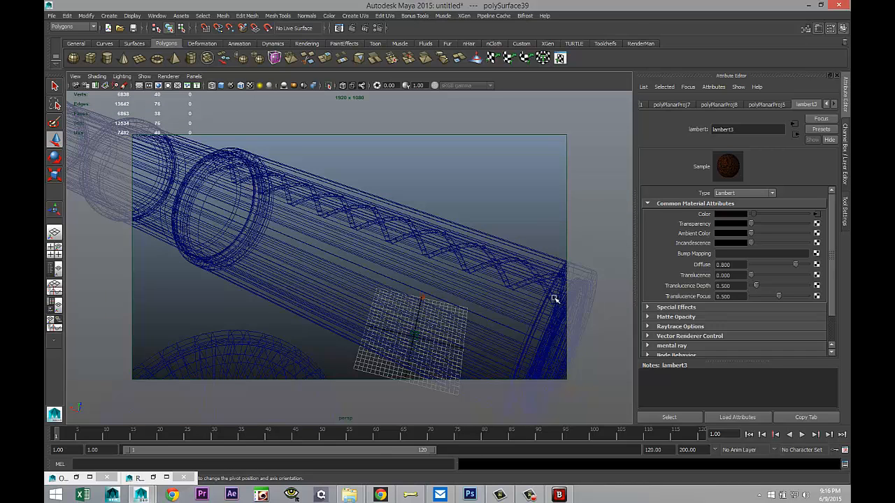
left_click(526, 282)
left_click(491, 271, "shift")
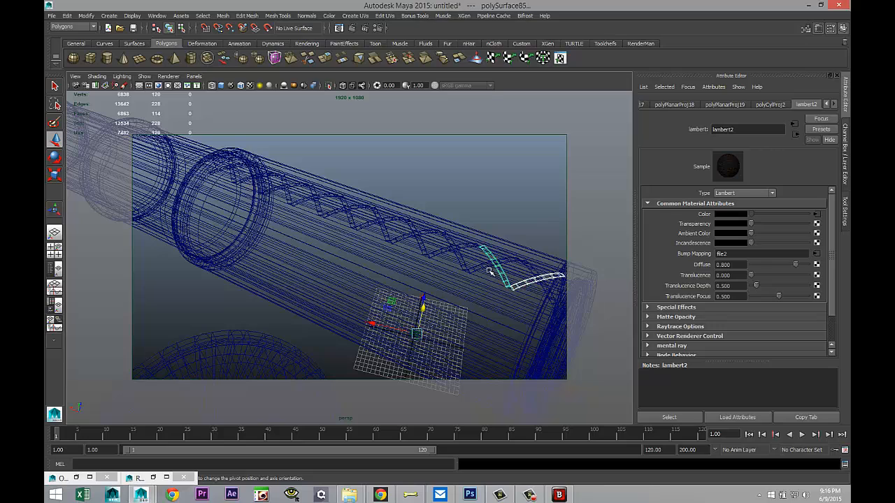
left_click(481, 269, "shift")
left_click(480, 270, "shift")
left_click(464, 250, "shift")
left_click(458, 257, "shift")
left_click(413, 240, "shift")
left_click(402, 231, "shift")
left_click(367, 222, "shift")
left_click(377, 218, "shift")
left_click(358, 208, "shift")
left_click(322, 196, "shift")
key("ctrl+z")
left_click_drag(316, 206, 295, 197, "shift")
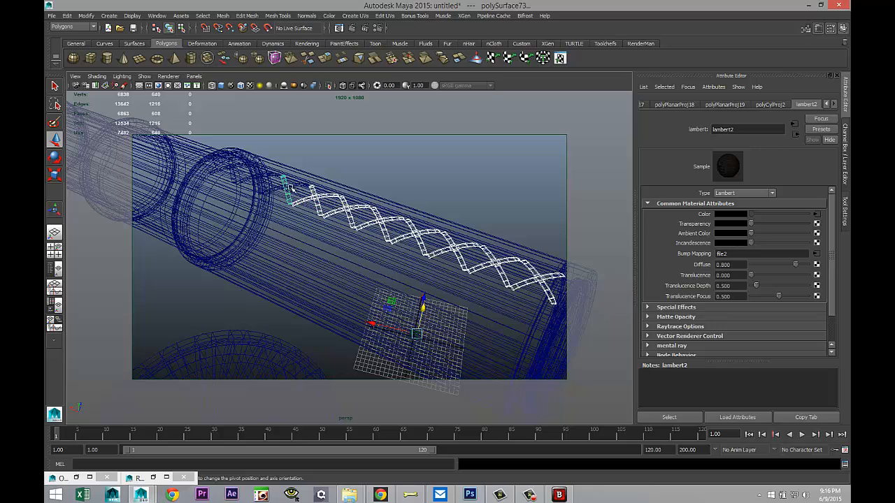
left_click(290, 187, "shift")
left_click(260, 181, "shift")
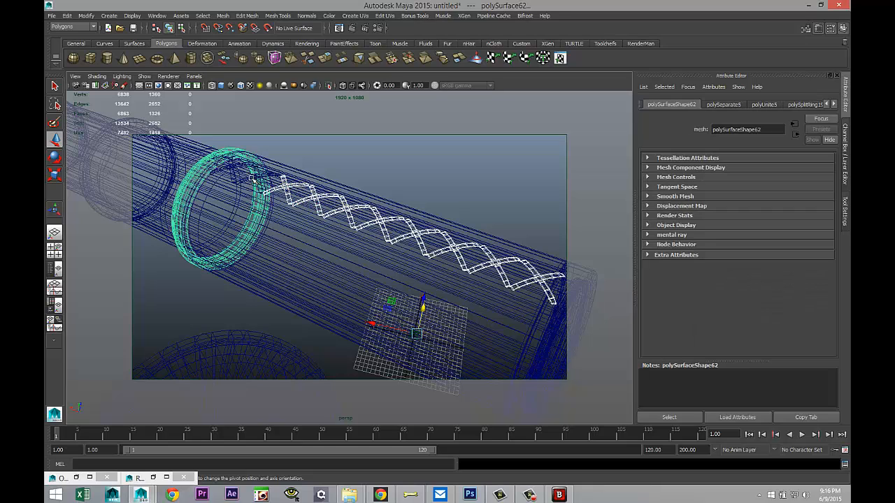
left_click(246, 180, "shift")
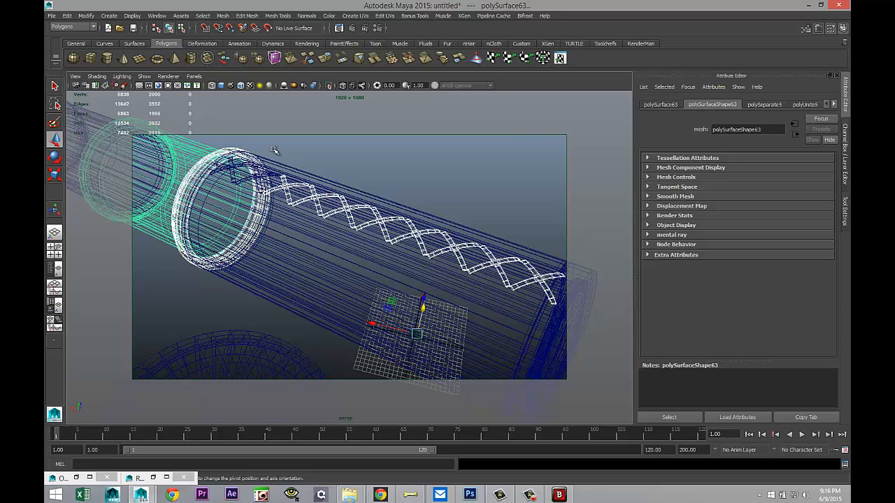
key("ctrl+z")
key("ctrl+z")
Add the next lace strip beside the telescope's ring to the selection, leaving out the neighbouring tube section.
middle_click_drag(280, 187, 393, 264, "alt")
scroll(394, 263, "up", 3)
left_click(349, 236, "shift")
left_click(356, 224, "shift")
left_click(291, 215, "shift")
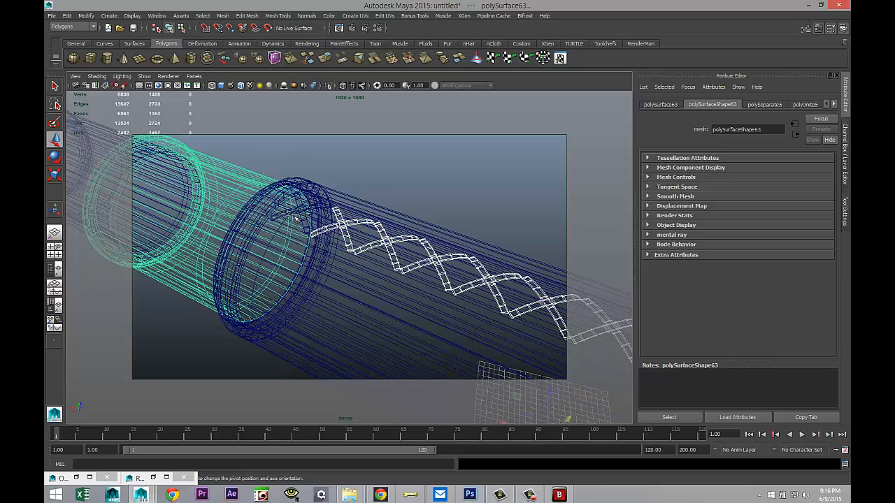
left_click(303, 218, "shift")
scroll(307, 226, "up", 1)
scroll(307, 226, "up", 2)
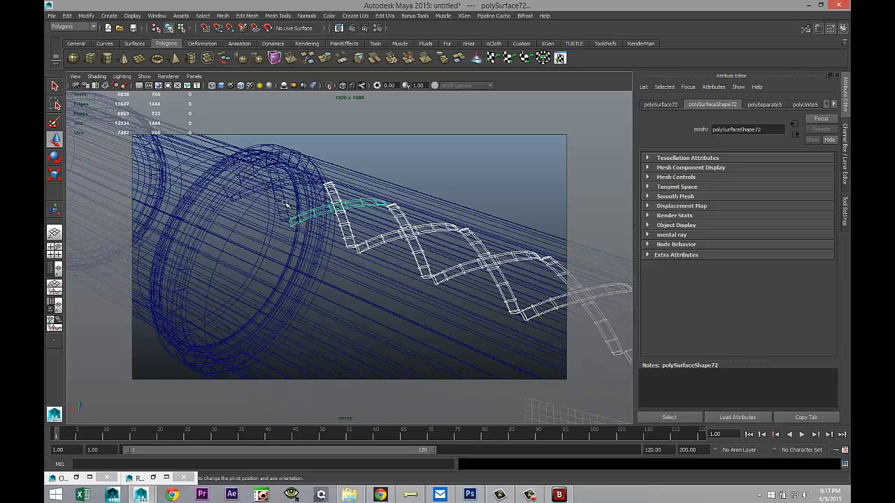
left_click(286, 203, "shift")
left_click(300, 183, "shift")
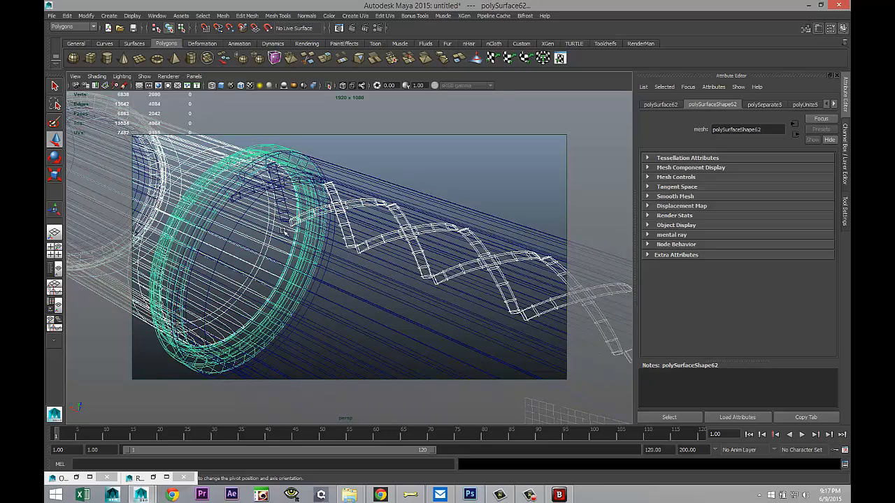
middle_click_drag(273, 216, 434, 305, "alt")
key("ctrl+z")
key("ctrl+z")
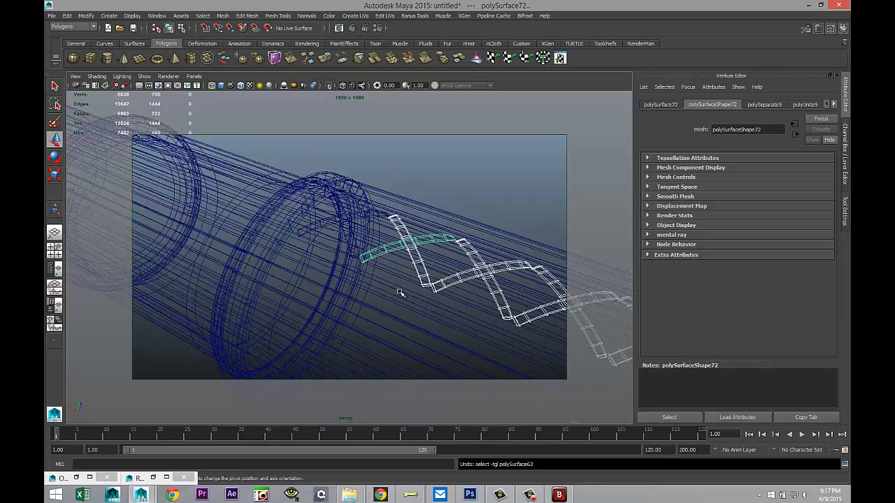
Add the last two lace strips at the ring to the selection and assign the existing lambert3 material to the telescope's laces.
scroll(374, 282, "up", 5)
left_click(315, 197, "shift")
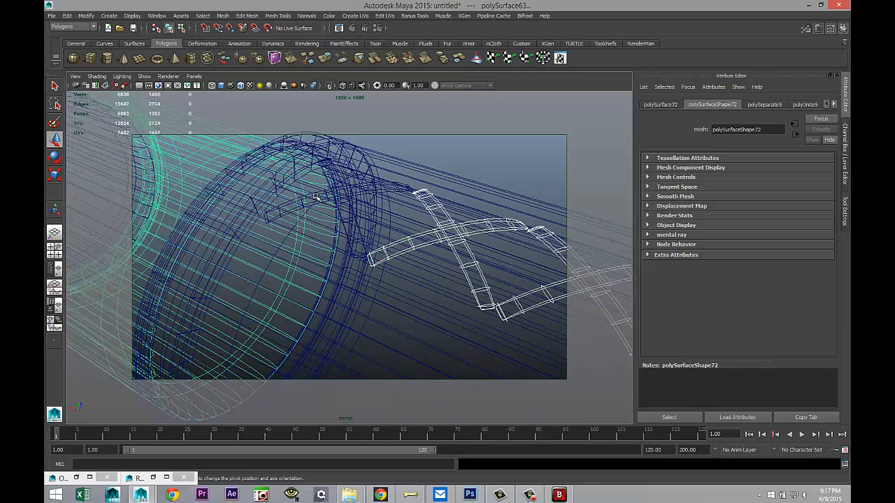
left_click(351, 226, "shift")
scroll(370, 237, "up", 4)
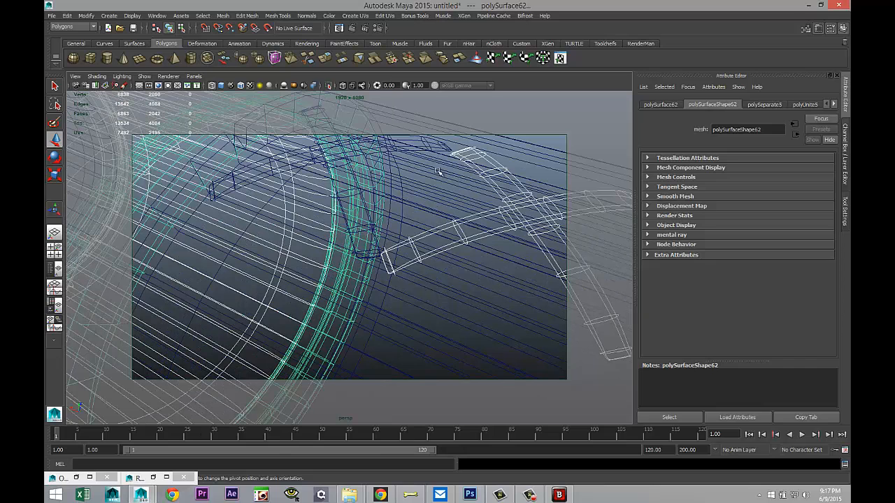
left_click(423, 146)
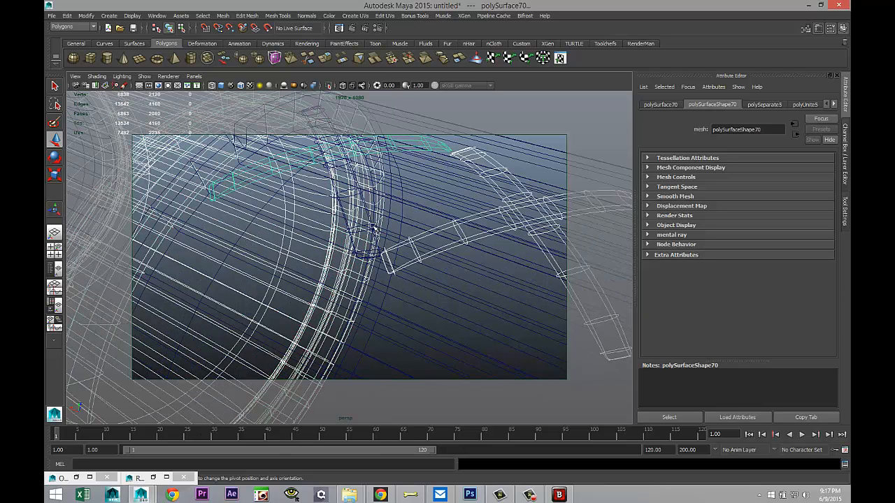
left_click(374, 237, "shift")
left_click_drag(366, 241, 379, 246, "shift")
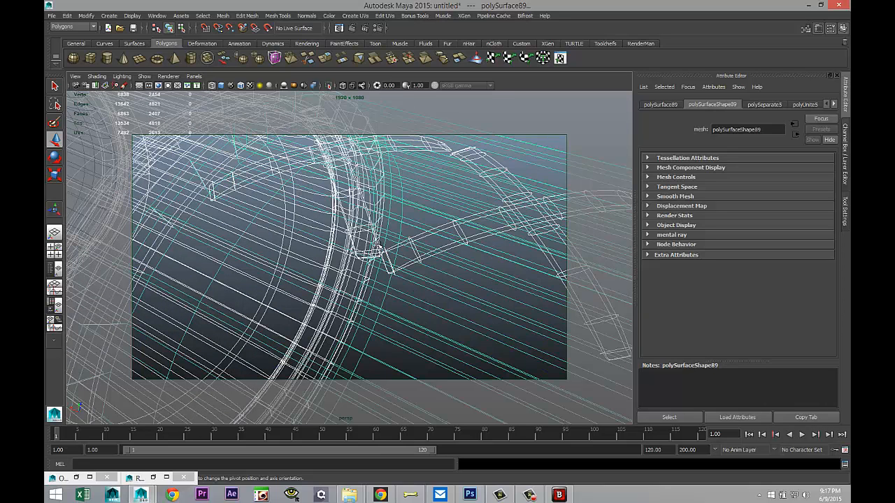
left_click(429, 202, "shift")
left_click(332, 284, "shift")
left_click(326, 286, "shift")
left_click(325, 288, "shift")
key("a")
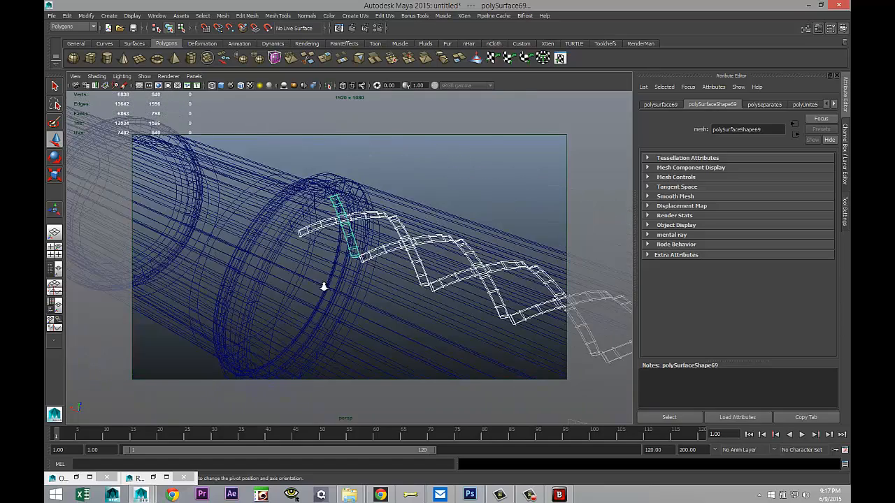
right_click_drag(366, 259, 427, 463)
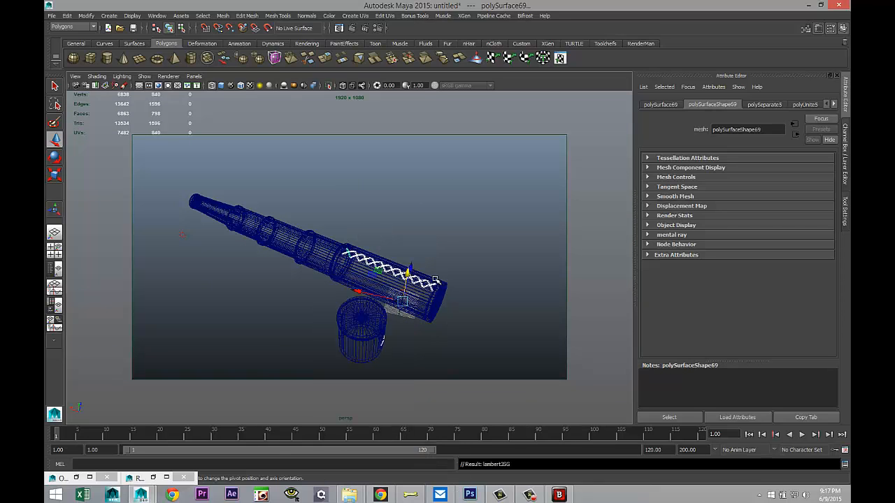
Display the scene shaded with textures and replace the lace selection with the ground plane.
key("5")
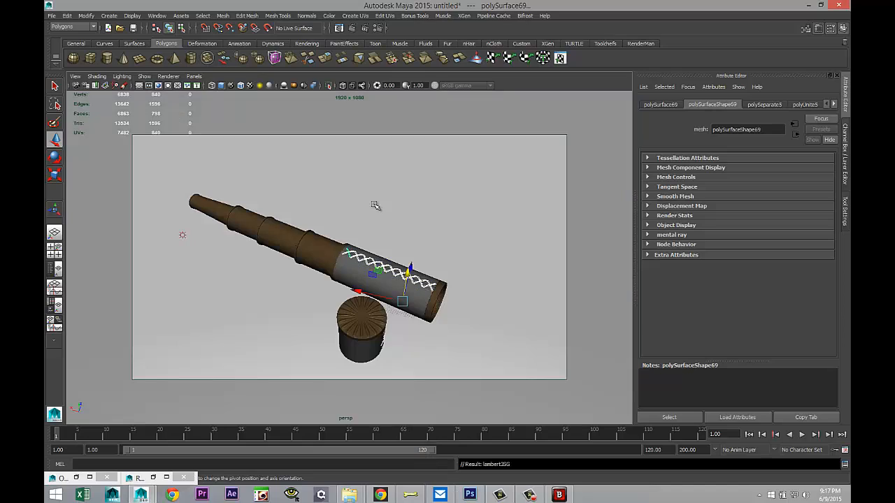
scroll(379, 213, "up", 2)
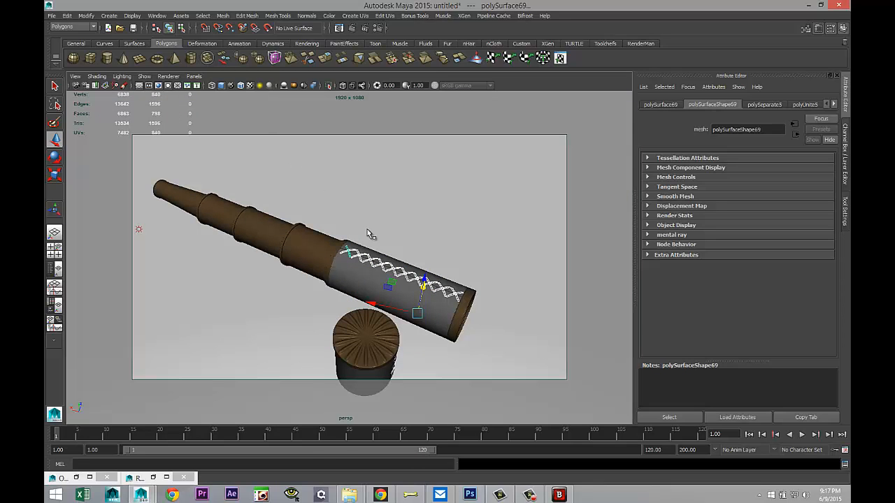
left_click(250, 86)
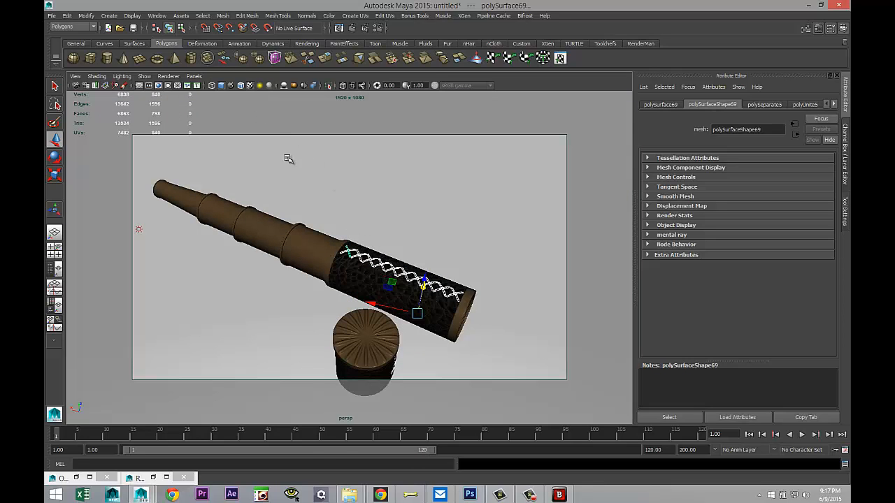
scroll(415, 249, "up", 3)
left_click(403, 199)
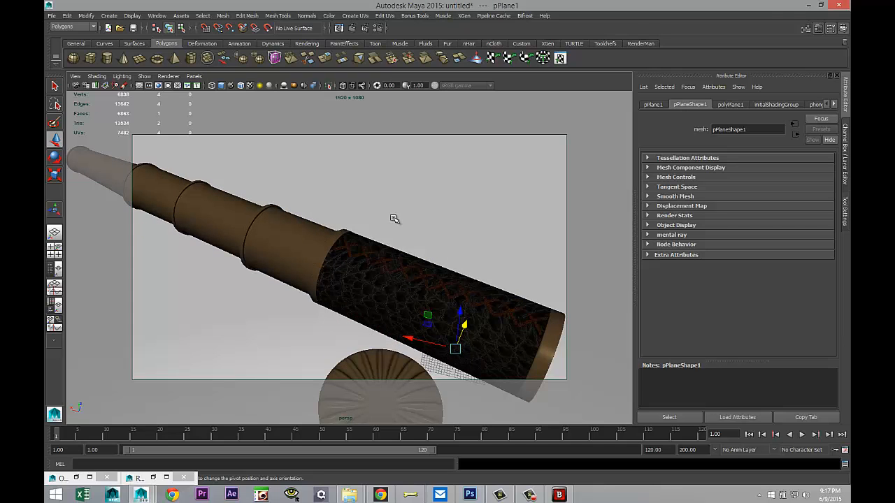
Restore the camera bookmark "new" and render the current frame with the new lace material.
left_click(75, 77)
mouse_move(134, 196)
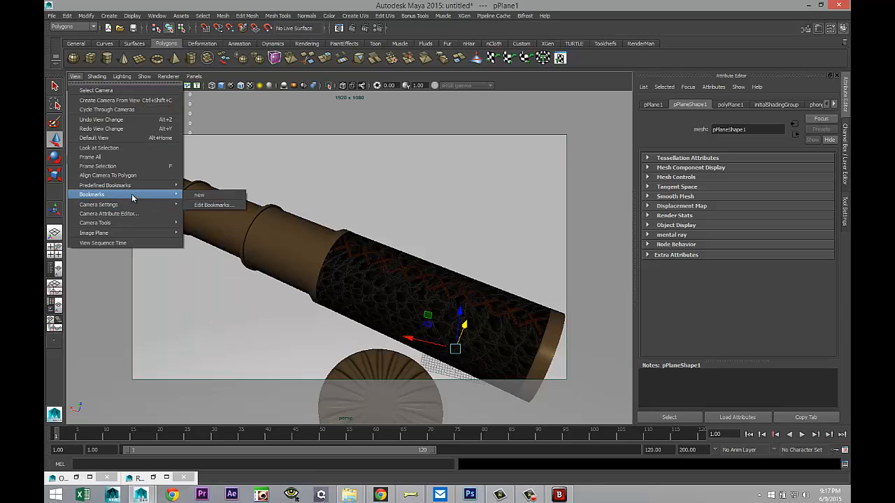
left_click(214, 196)
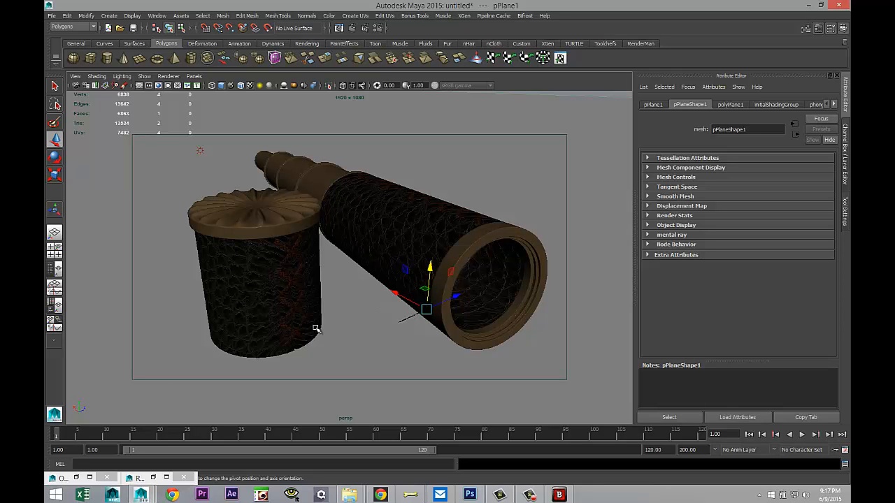
left_click(352, 32)
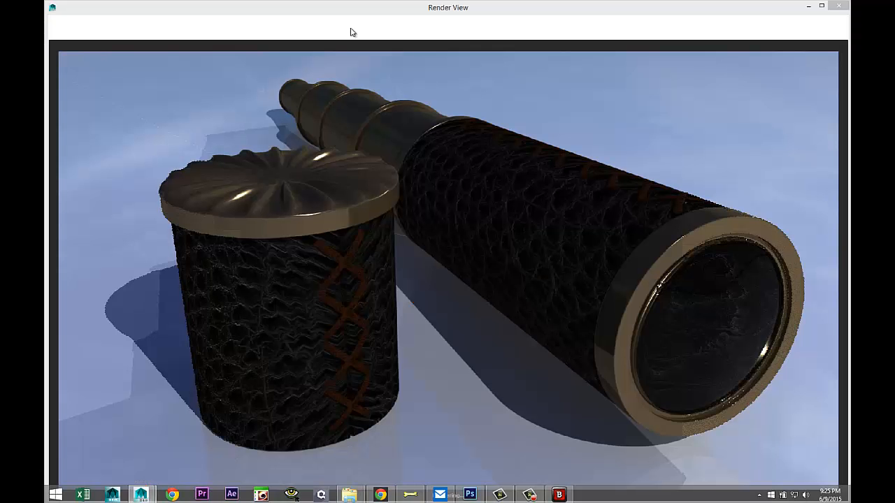